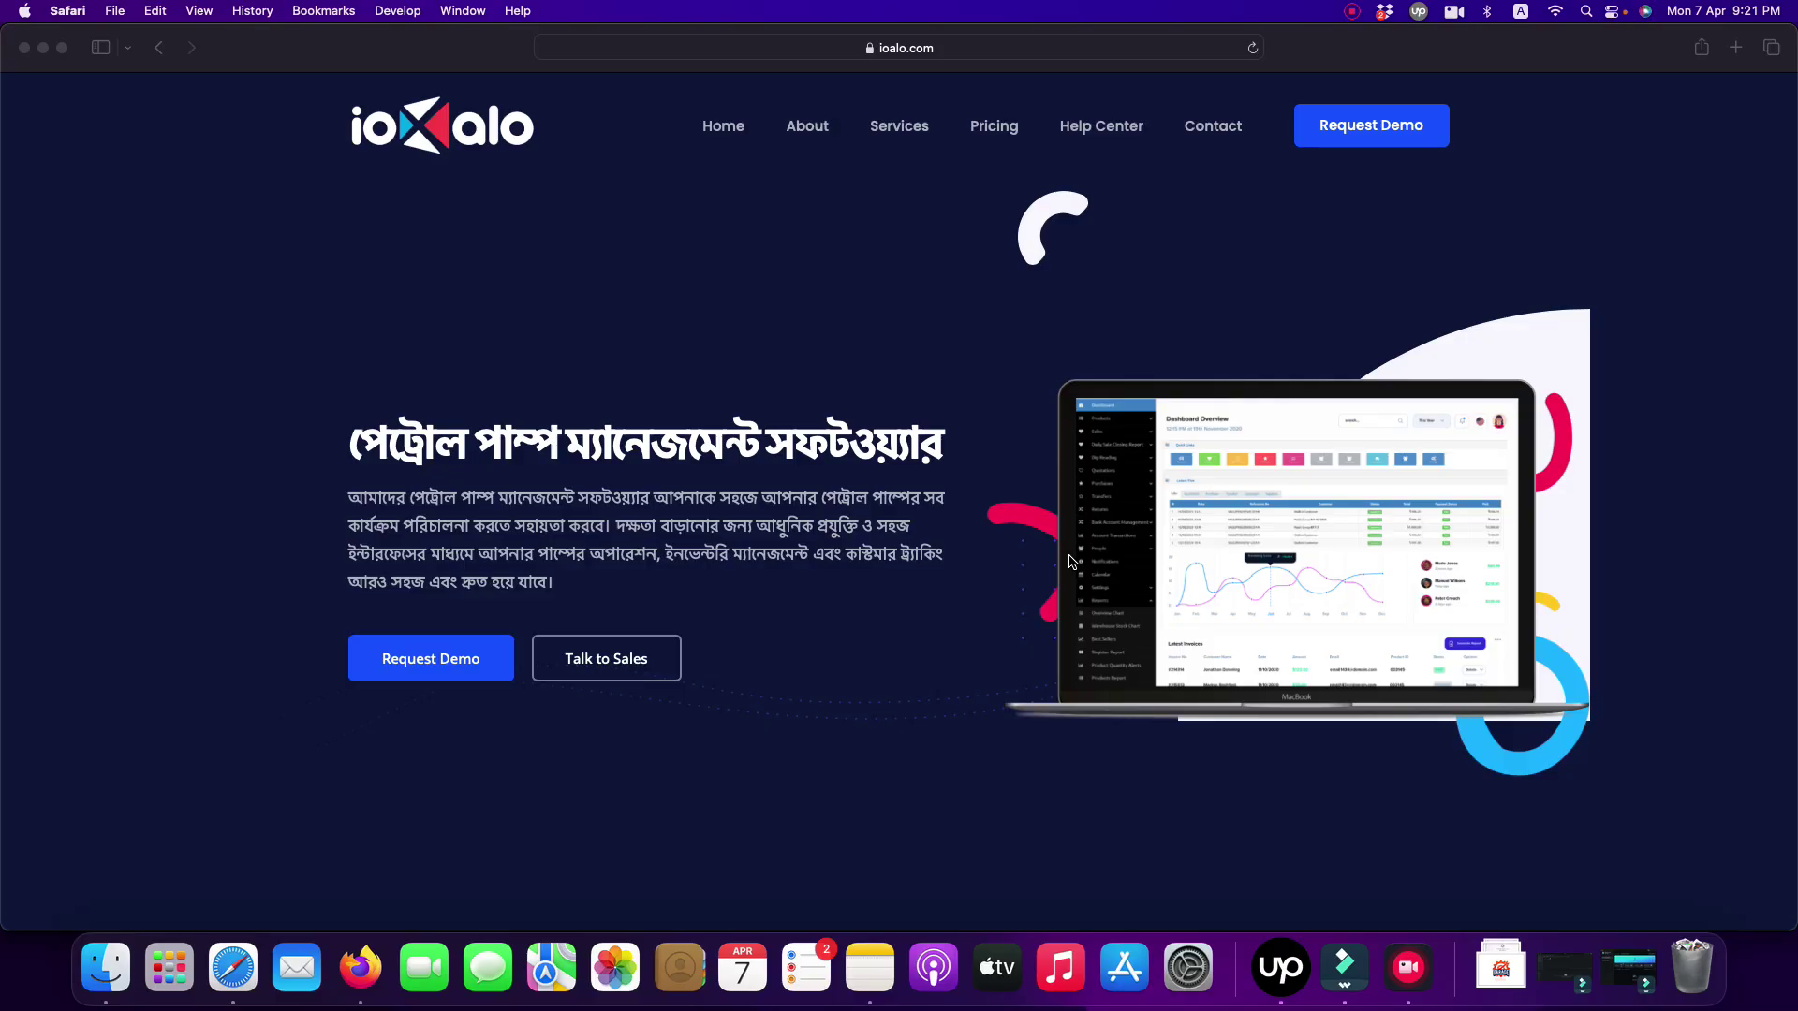
Look through the ioalo.com homepage from the petrol pump software introduction to the sales and billing system section
{"action": "scroll", "coordinate": [1002, 312], "scroll_direction": "down", "scroll_amount": 5}
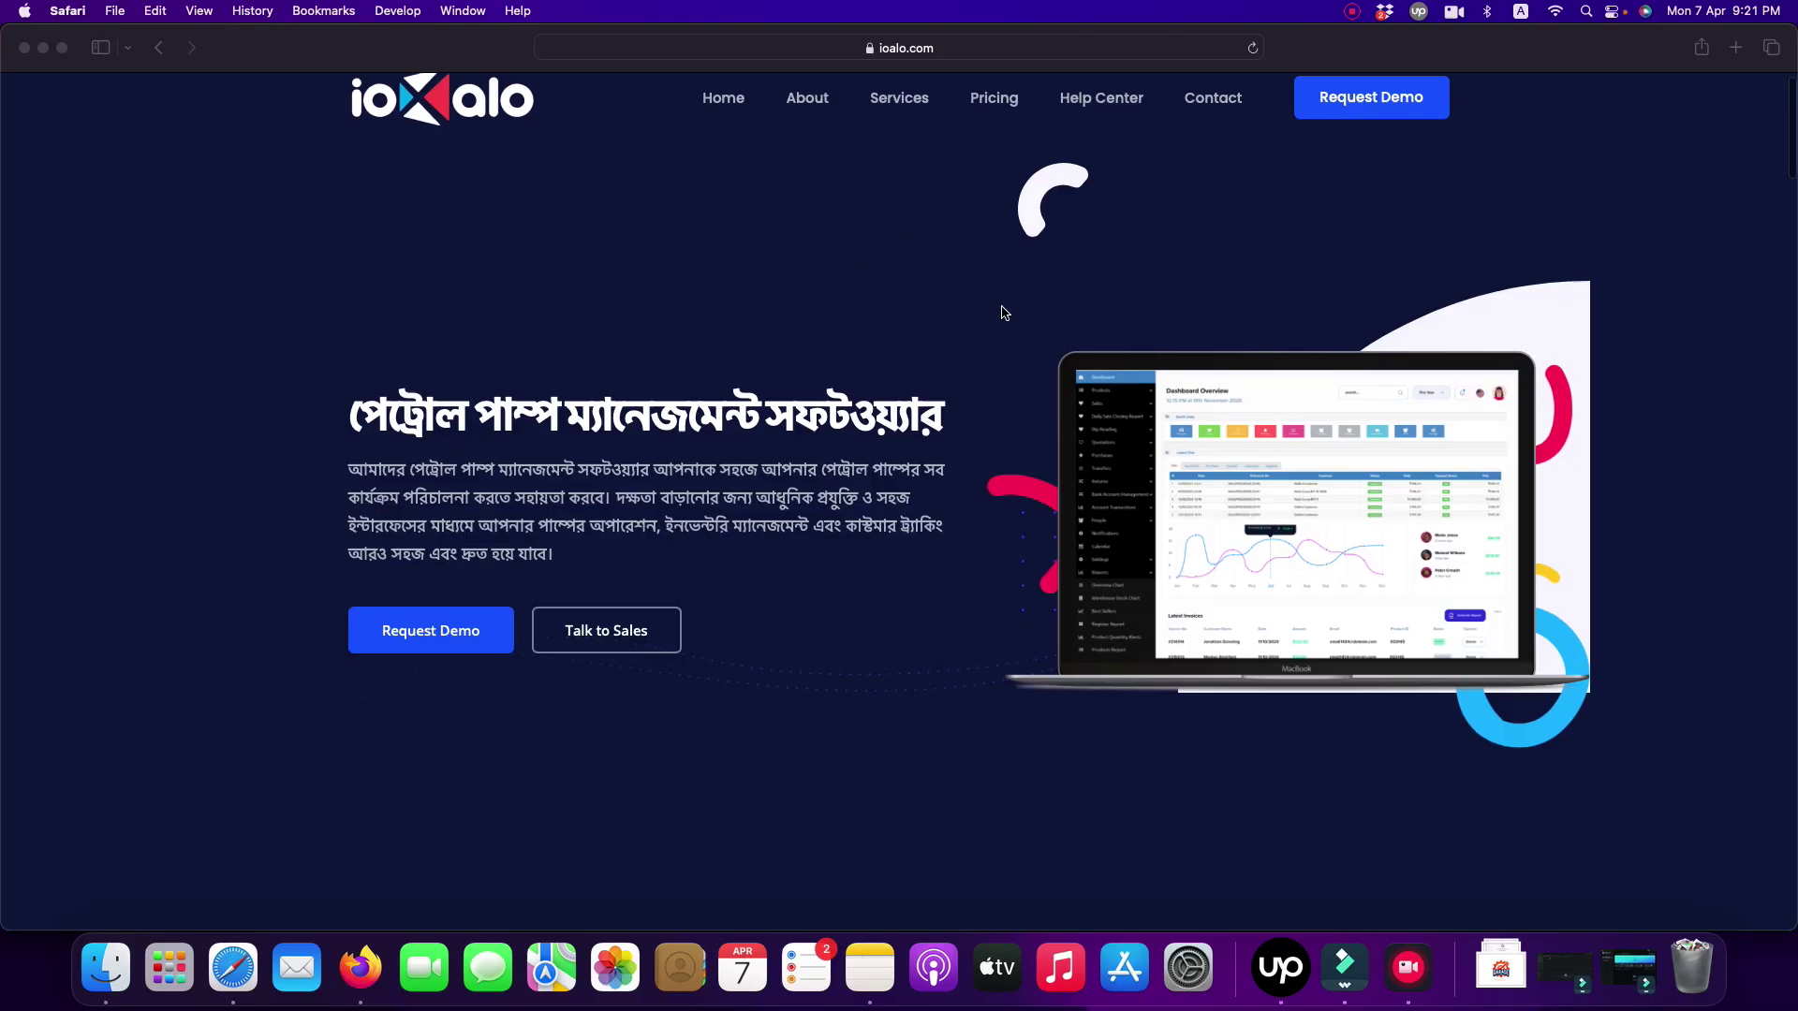
{"action": "scroll", "coordinate": [1002, 312], "scroll_direction": "down", "scroll_amount": 5}
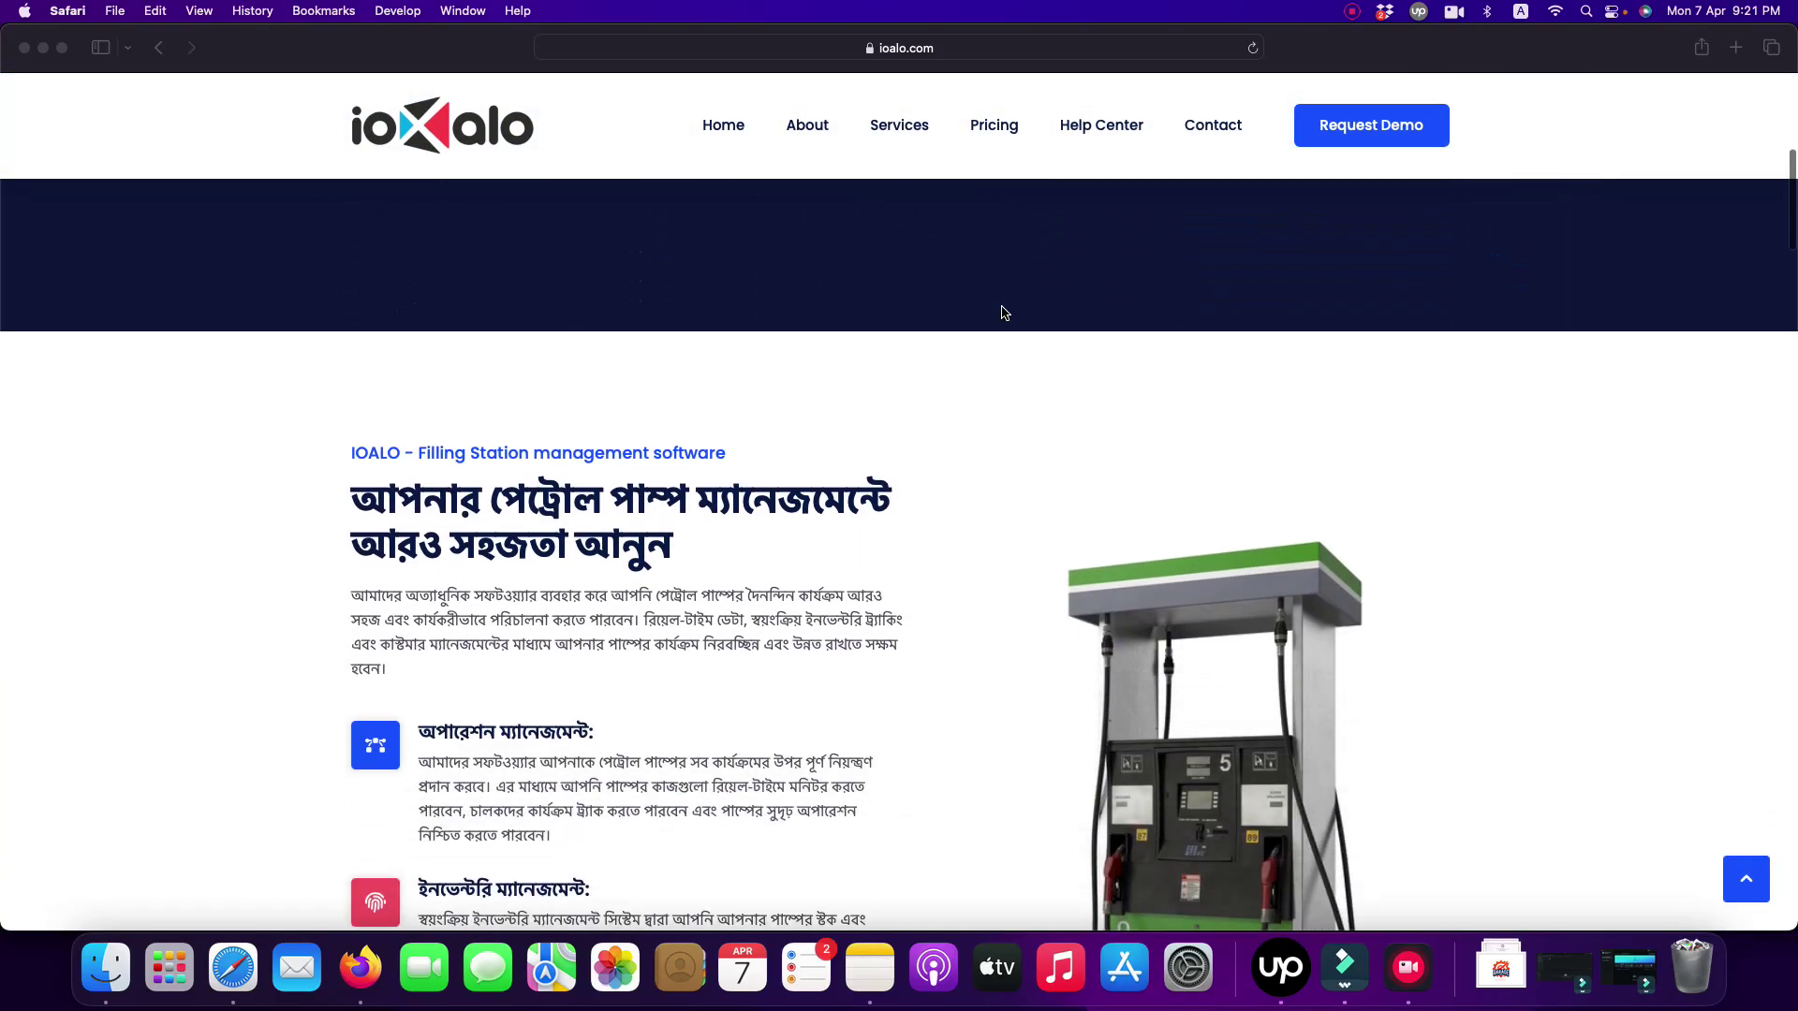
{"action": "scroll", "coordinate": [1002, 312], "scroll_direction": "down", "scroll_amount": 2}
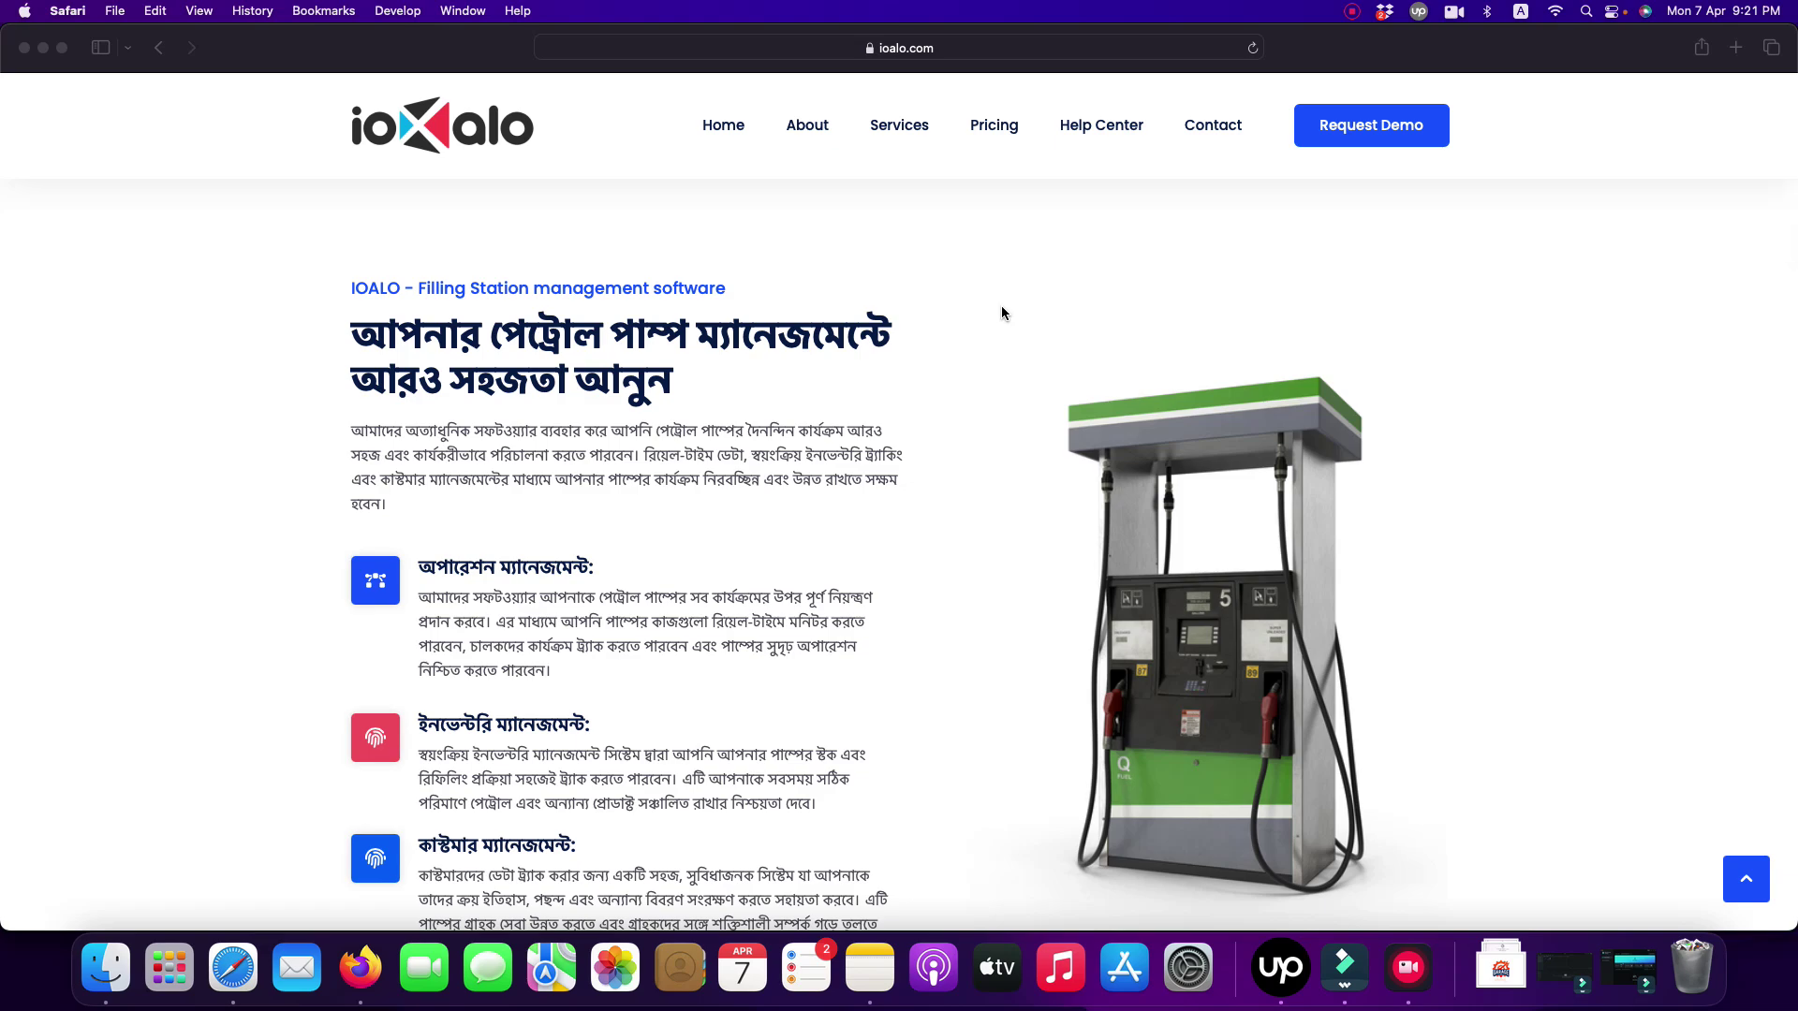
{"action": "scroll", "coordinate": [1002, 312], "scroll_direction": "down", "scroll_amount": 2}
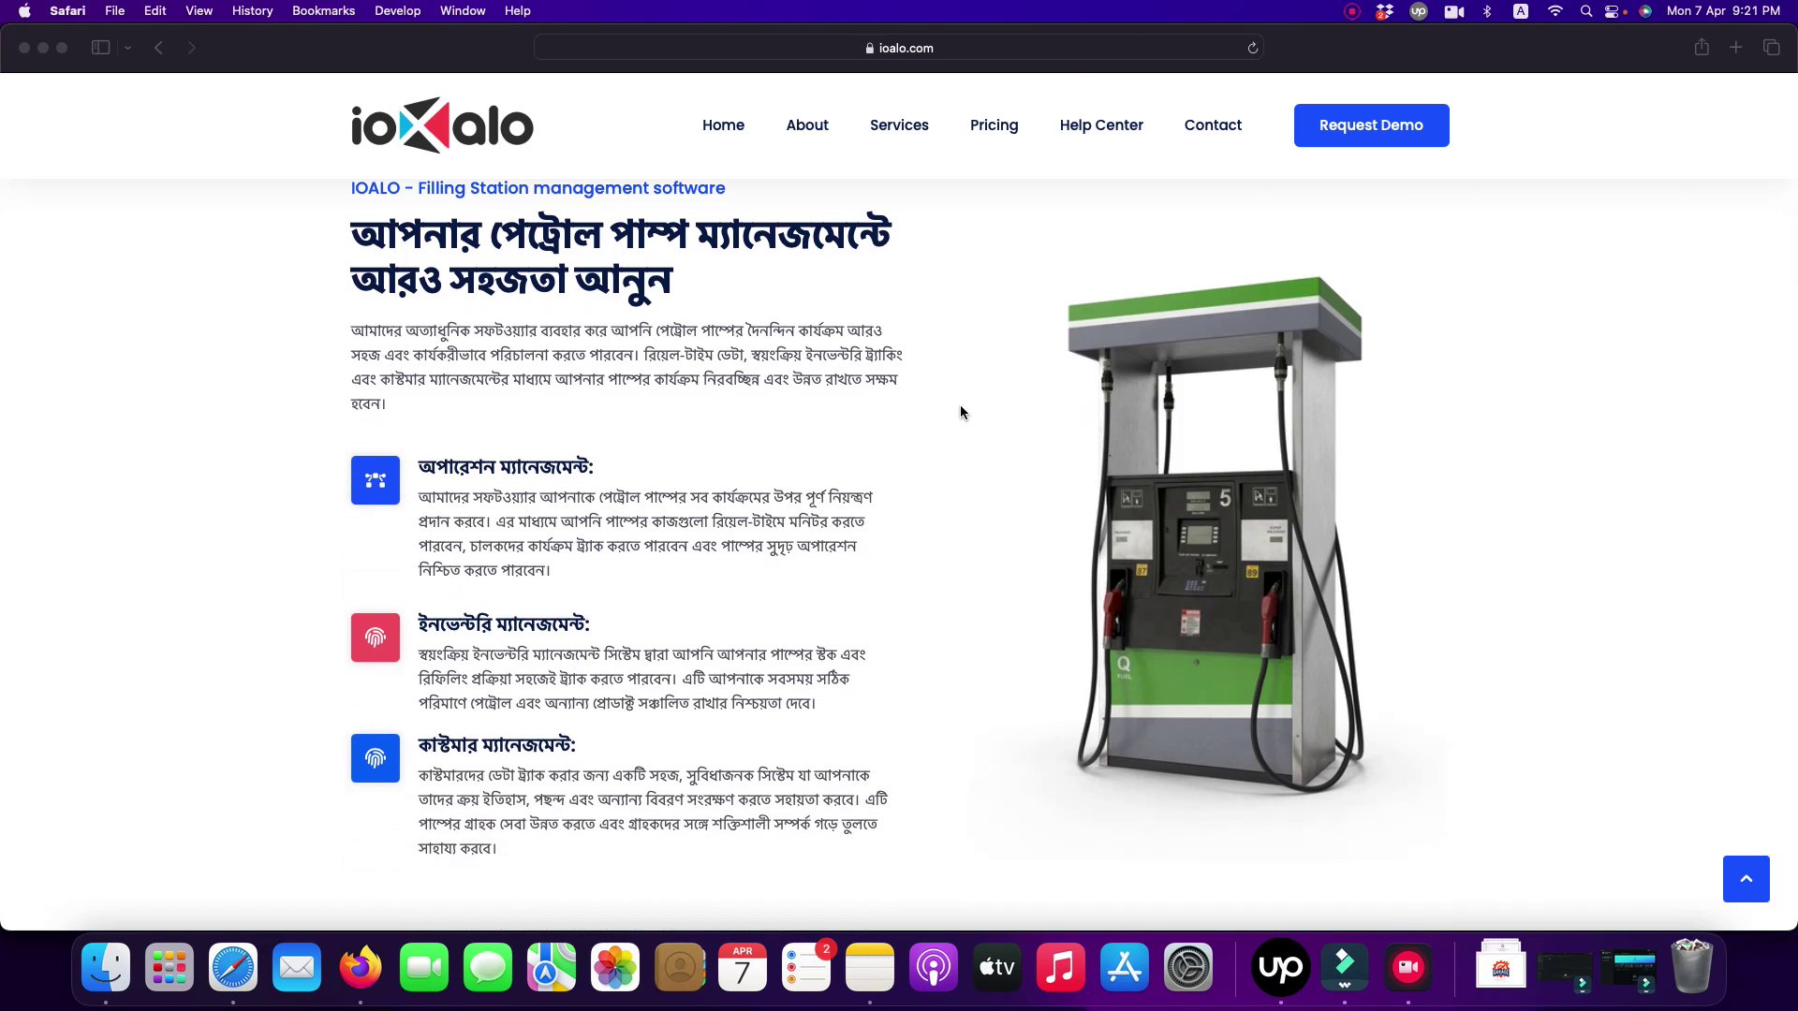
{"action": "scroll", "coordinate": [963, 408], "scroll_direction": "down", "scroll_amount": 3}
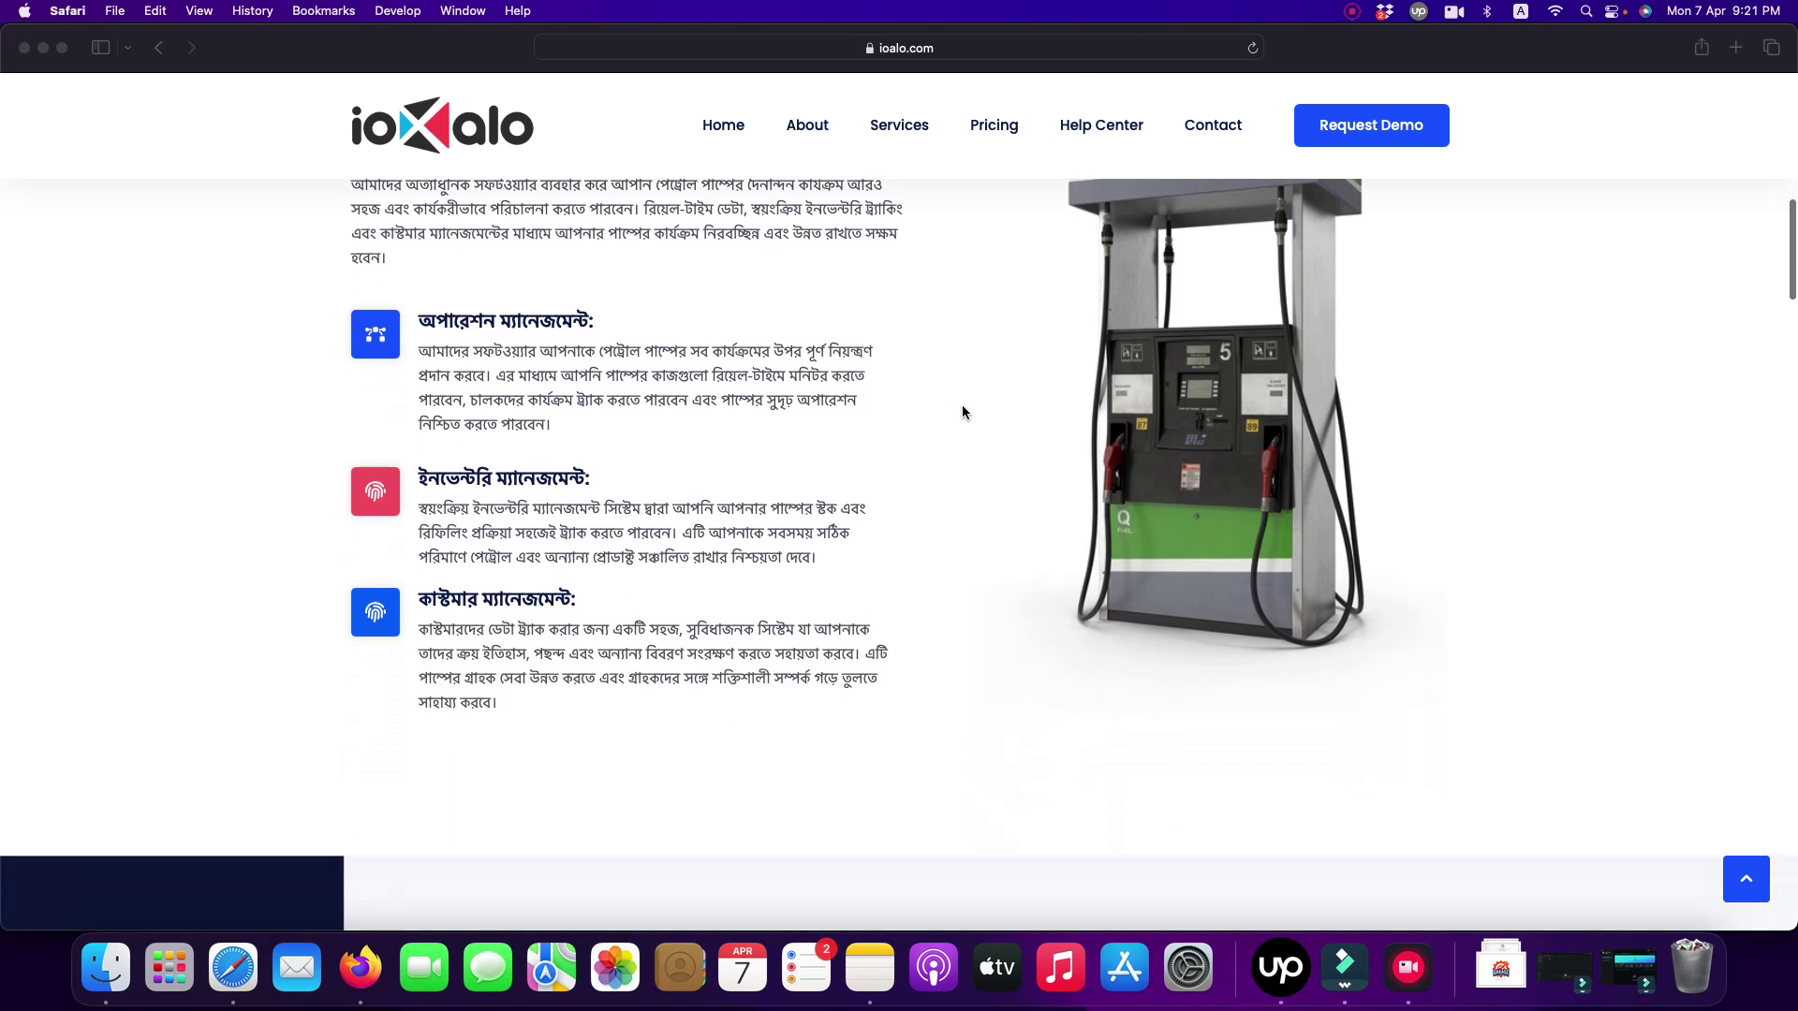
{"action": "scroll", "coordinate": [963, 407], "scroll_direction": "down", "scroll_amount": 4}
{"action": "scroll", "coordinate": [963, 409], "scroll_direction": "down", "scroll_amount": 10}
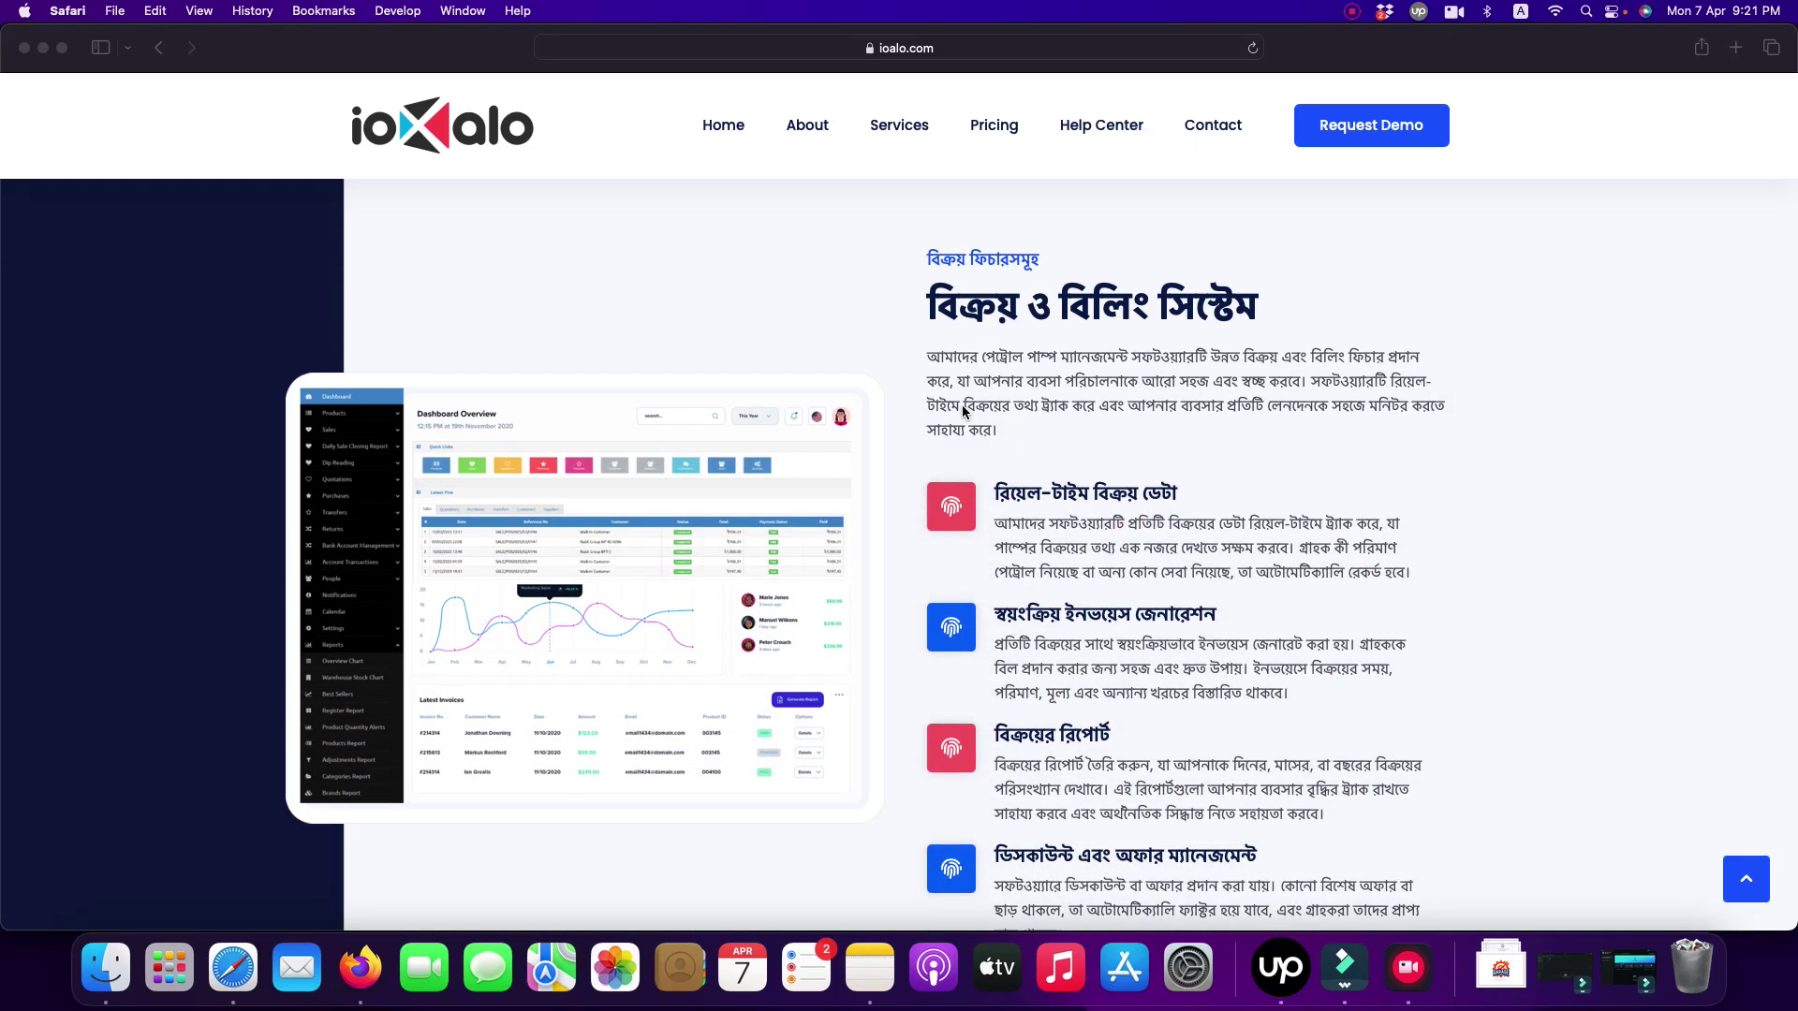
{"action": "scroll", "coordinate": [962, 409], "scroll_direction": "down", "scroll_amount": 4}
{"action": "scroll", "coordinate": [963, 409], "scroll_direction": "up", "scroll_amount": 2}
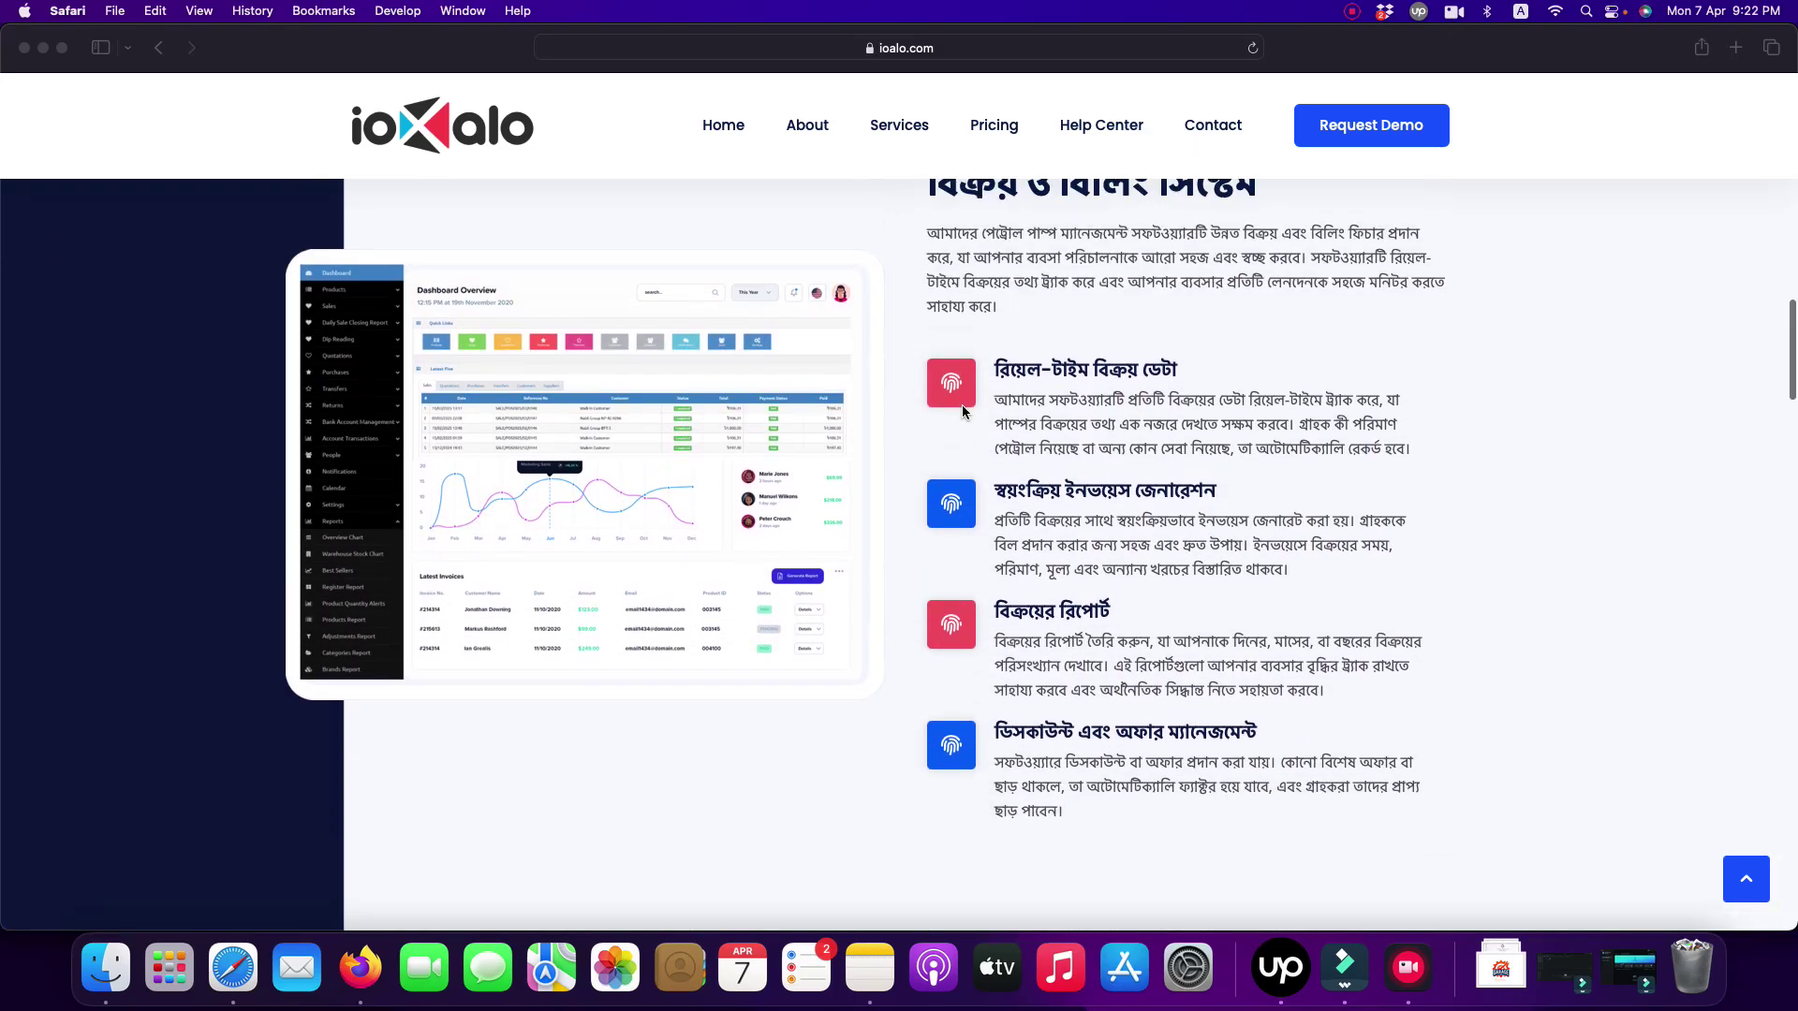
Examine the homepage's reporting system, customer testimonials, feature list and free demo sections down to the footer
{"action": "scroll", "coordinate": [963, 409], "scroll_direction": "down", "scroll_amount": 5}
{"action": "scroll", "coordinate": [963, 409], "scroll_direction": "down", "scroll_amount": 20}
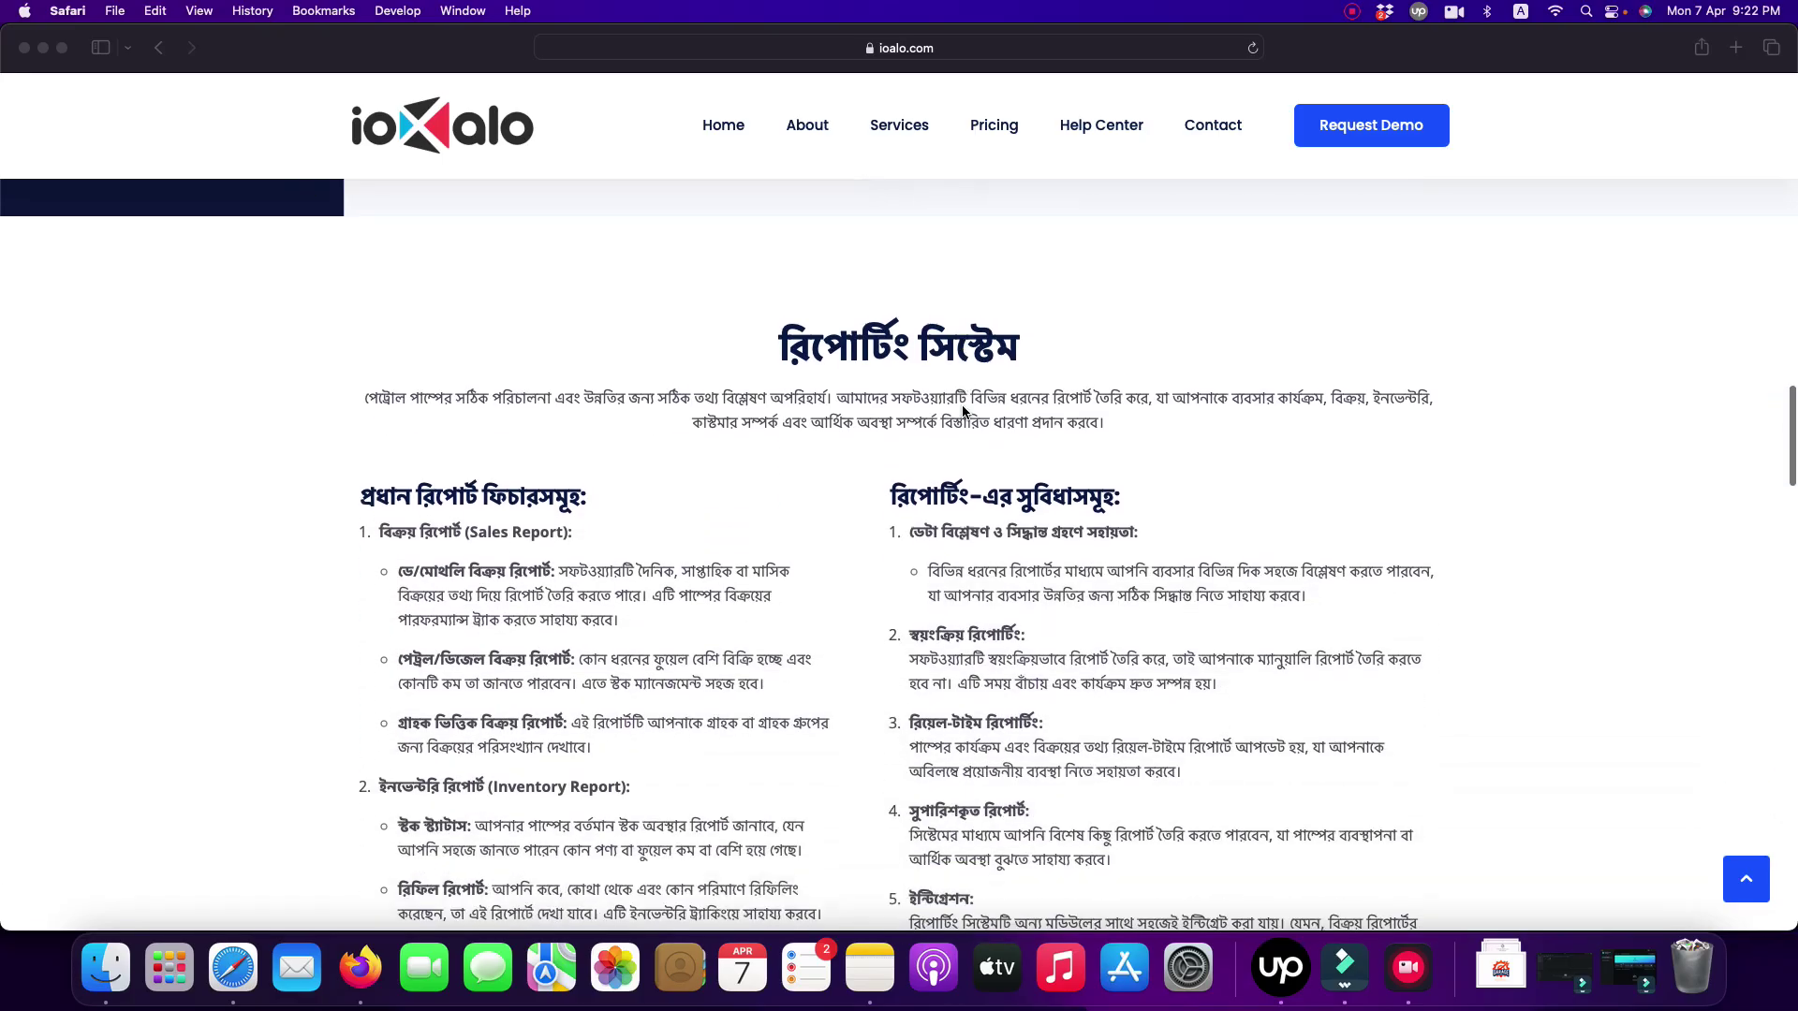
{"action": "scroll", "coordinate": [963, 412], "scroll_direction": "down", "scroll_amount": 13}
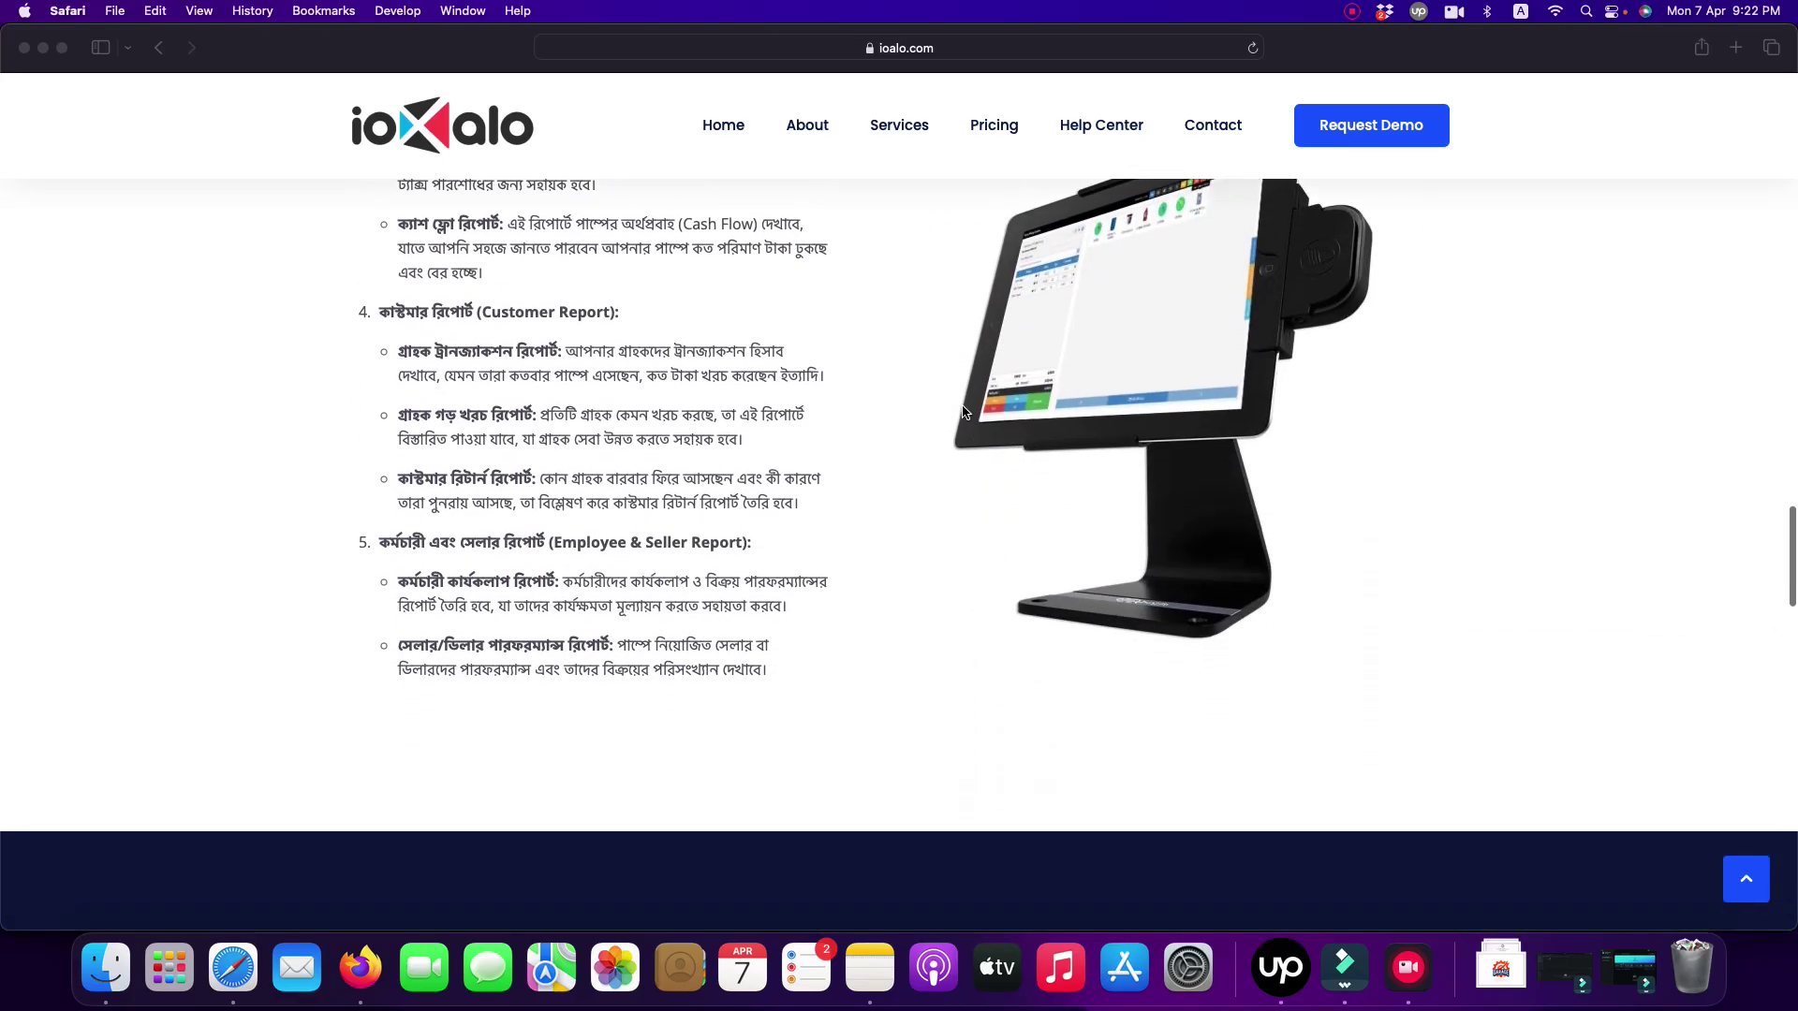
{"action": "scroll", "coordinate": [963, 412], "scroll_direction": "down", "scroll_amount": 5}
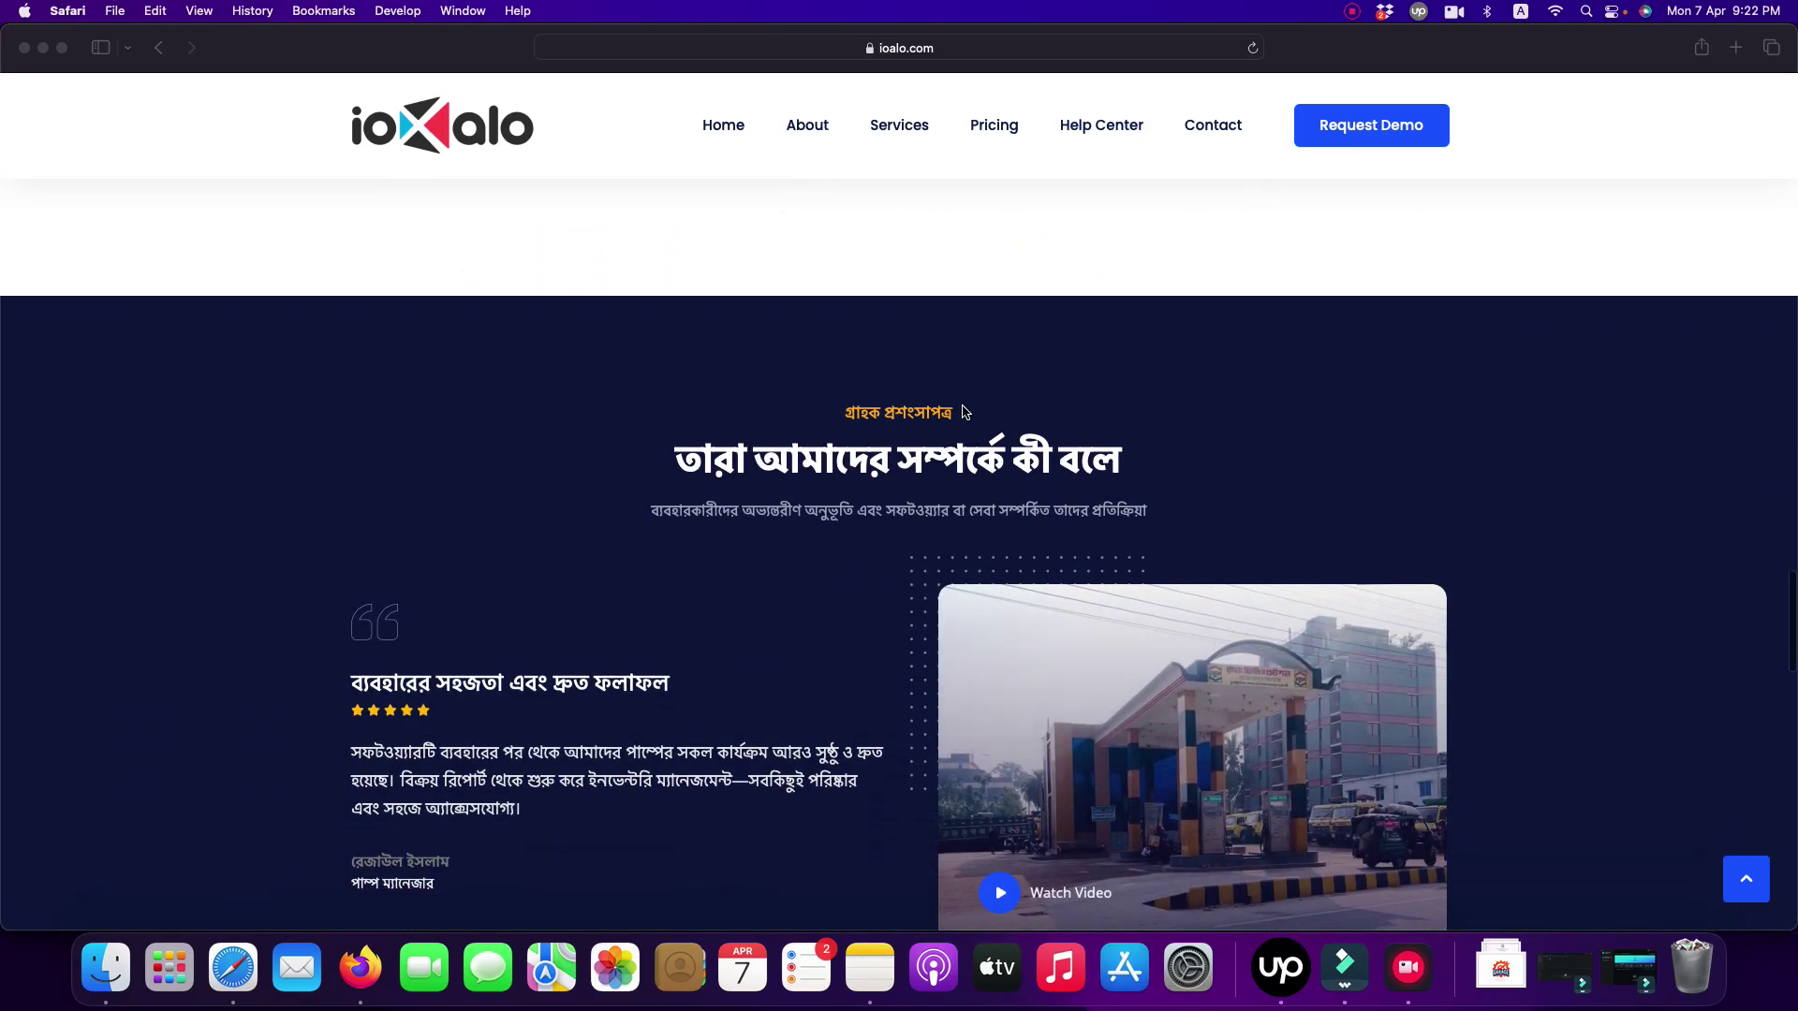
{"action": "scroll", "coordinate": [965, 412], "scroll_direction": "down", "scroll_amount": 18}
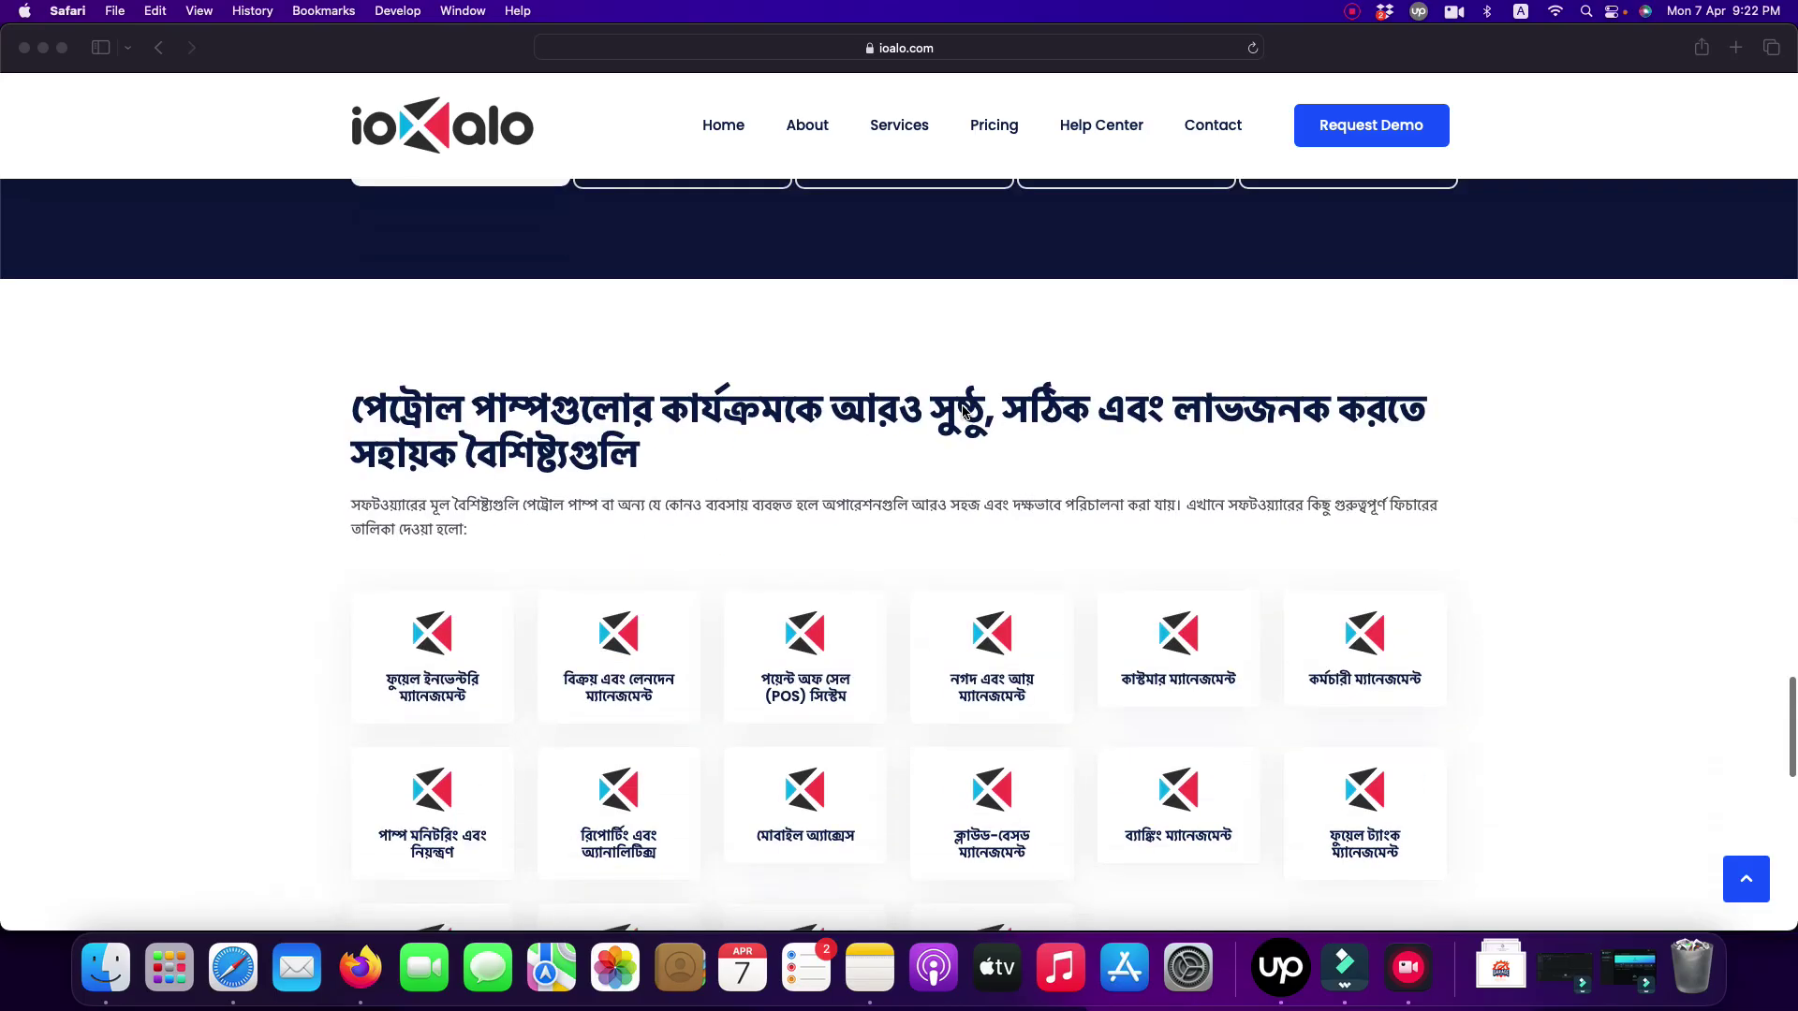
{"action": "scroll", "coordinate": [965, 412], "scroll_direction": "down", "scroll_amount": 12}
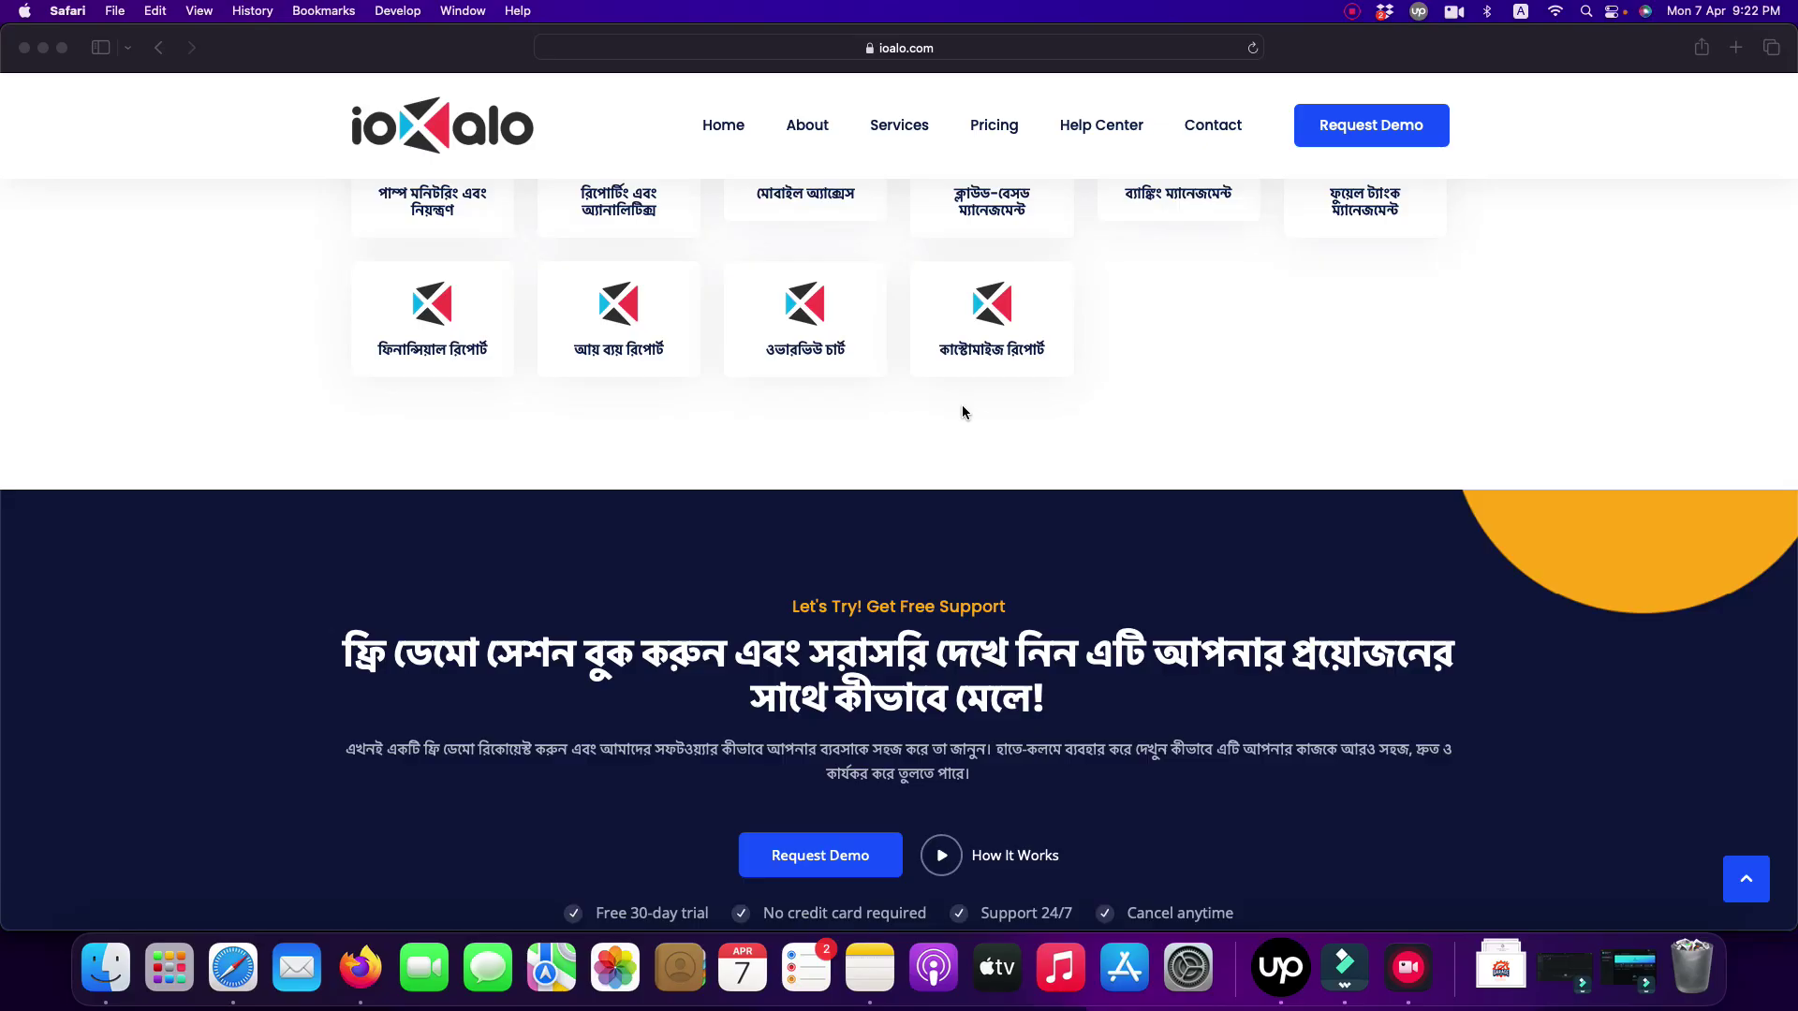
{"action": "scroll", "coordinate": [963, 412], "scroll_direction": "down", "scroll_amount": 10}
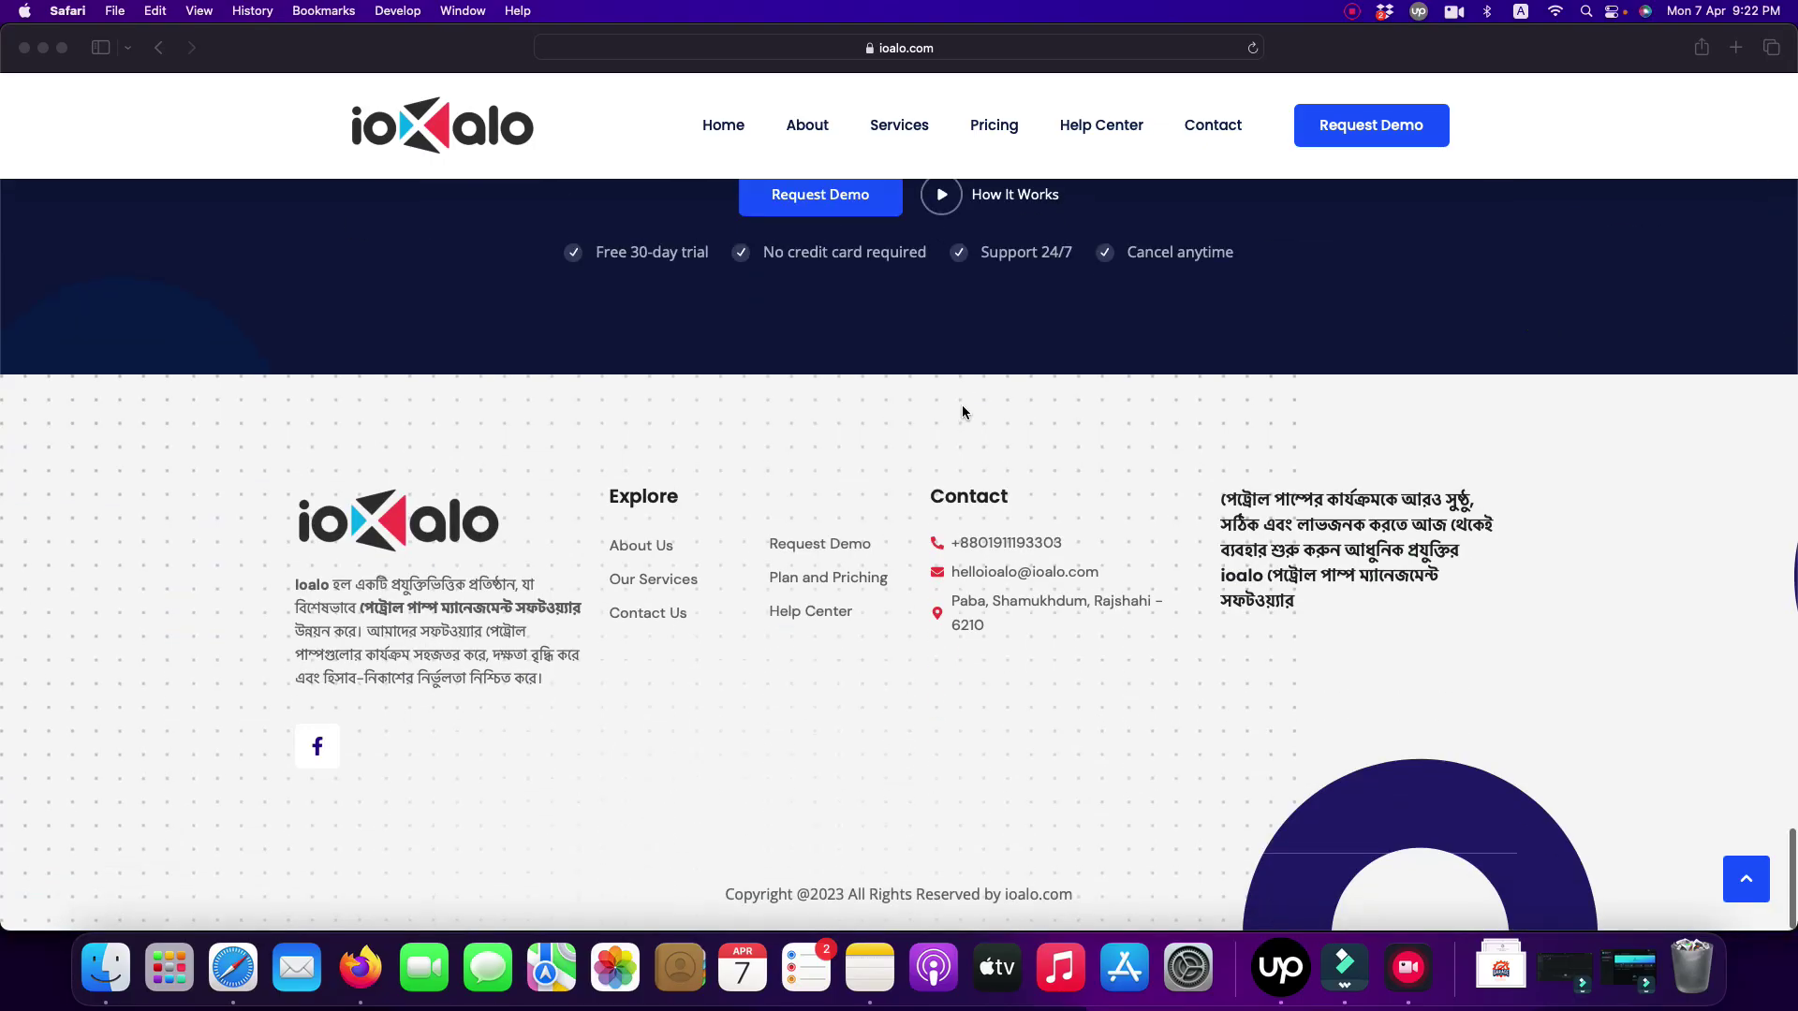
Go back over the reporting system and the sales and billing sections, returning to the homepage's opening banner
{"action": "scroll", "coordinate": [963, 413], "scroll_direction": "up", "scroll_amount": 3}
{"action": "scroll", "coordinate": [964, 412], "scroll_direction": "up", "scroll_amount": 15}
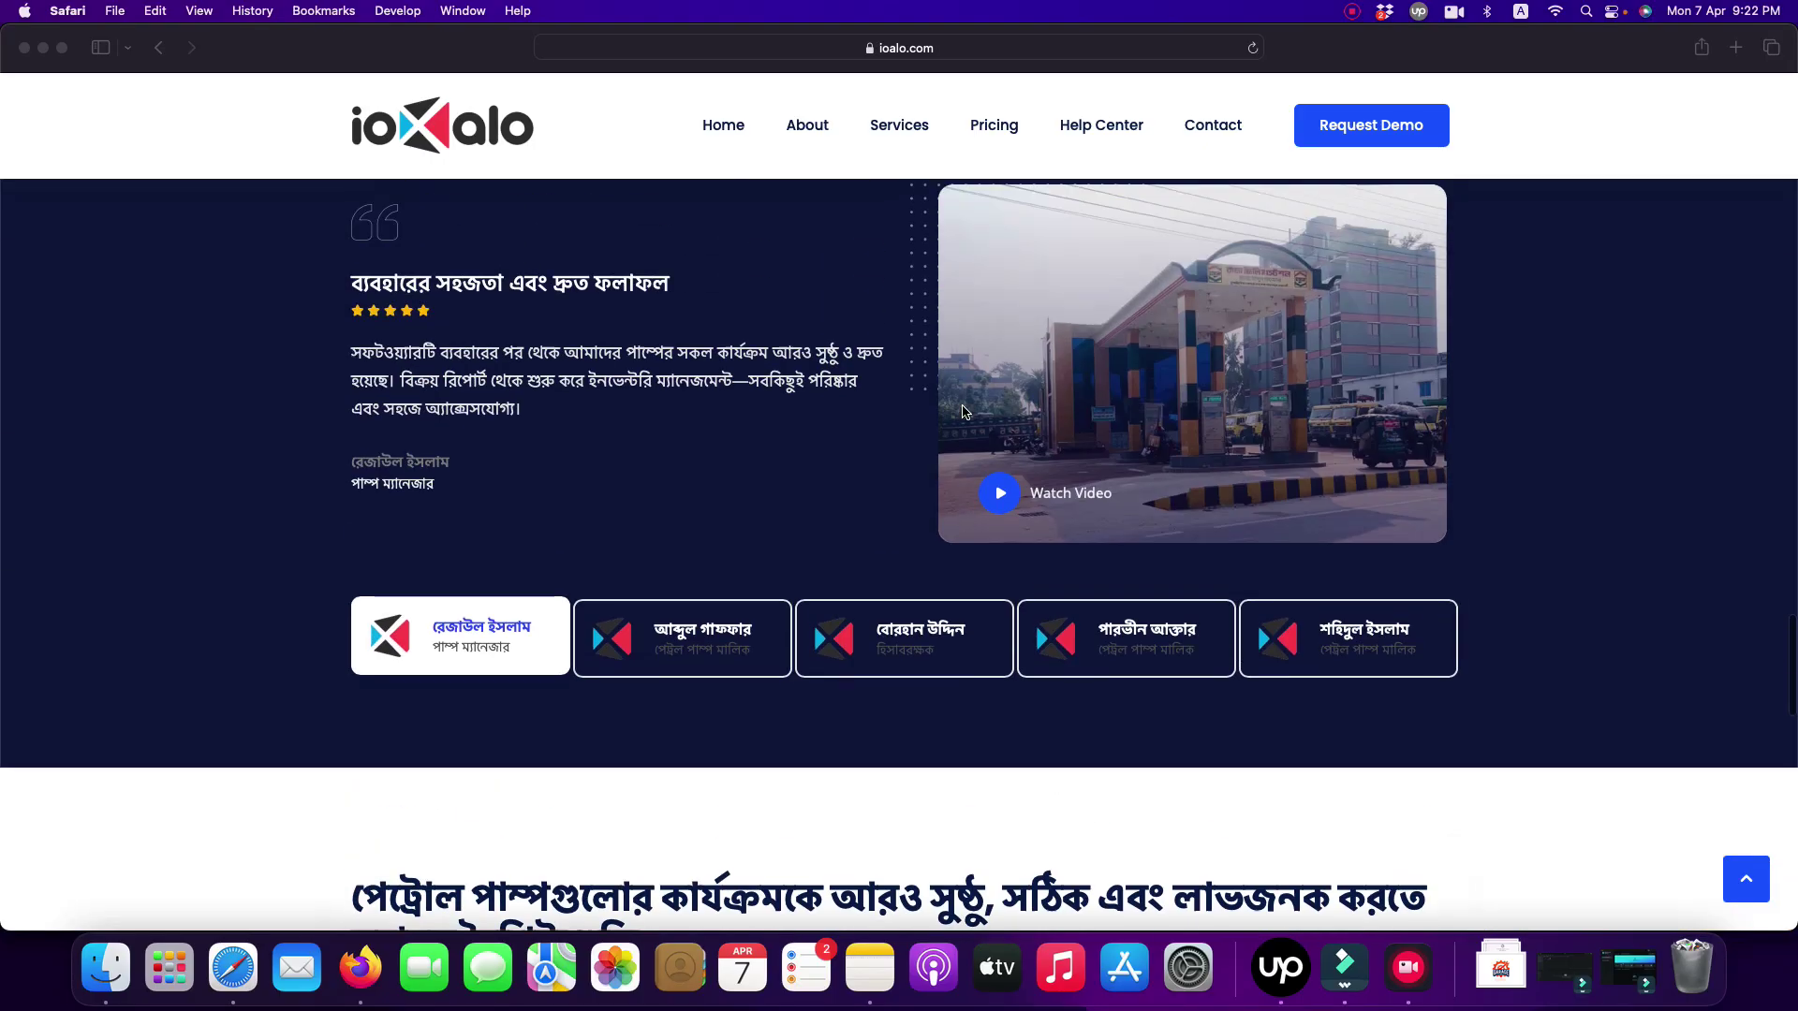
{"action": "scroll", "coordinate": [962, 412], "scroll_direction": "up", "scroll_amount": 12}
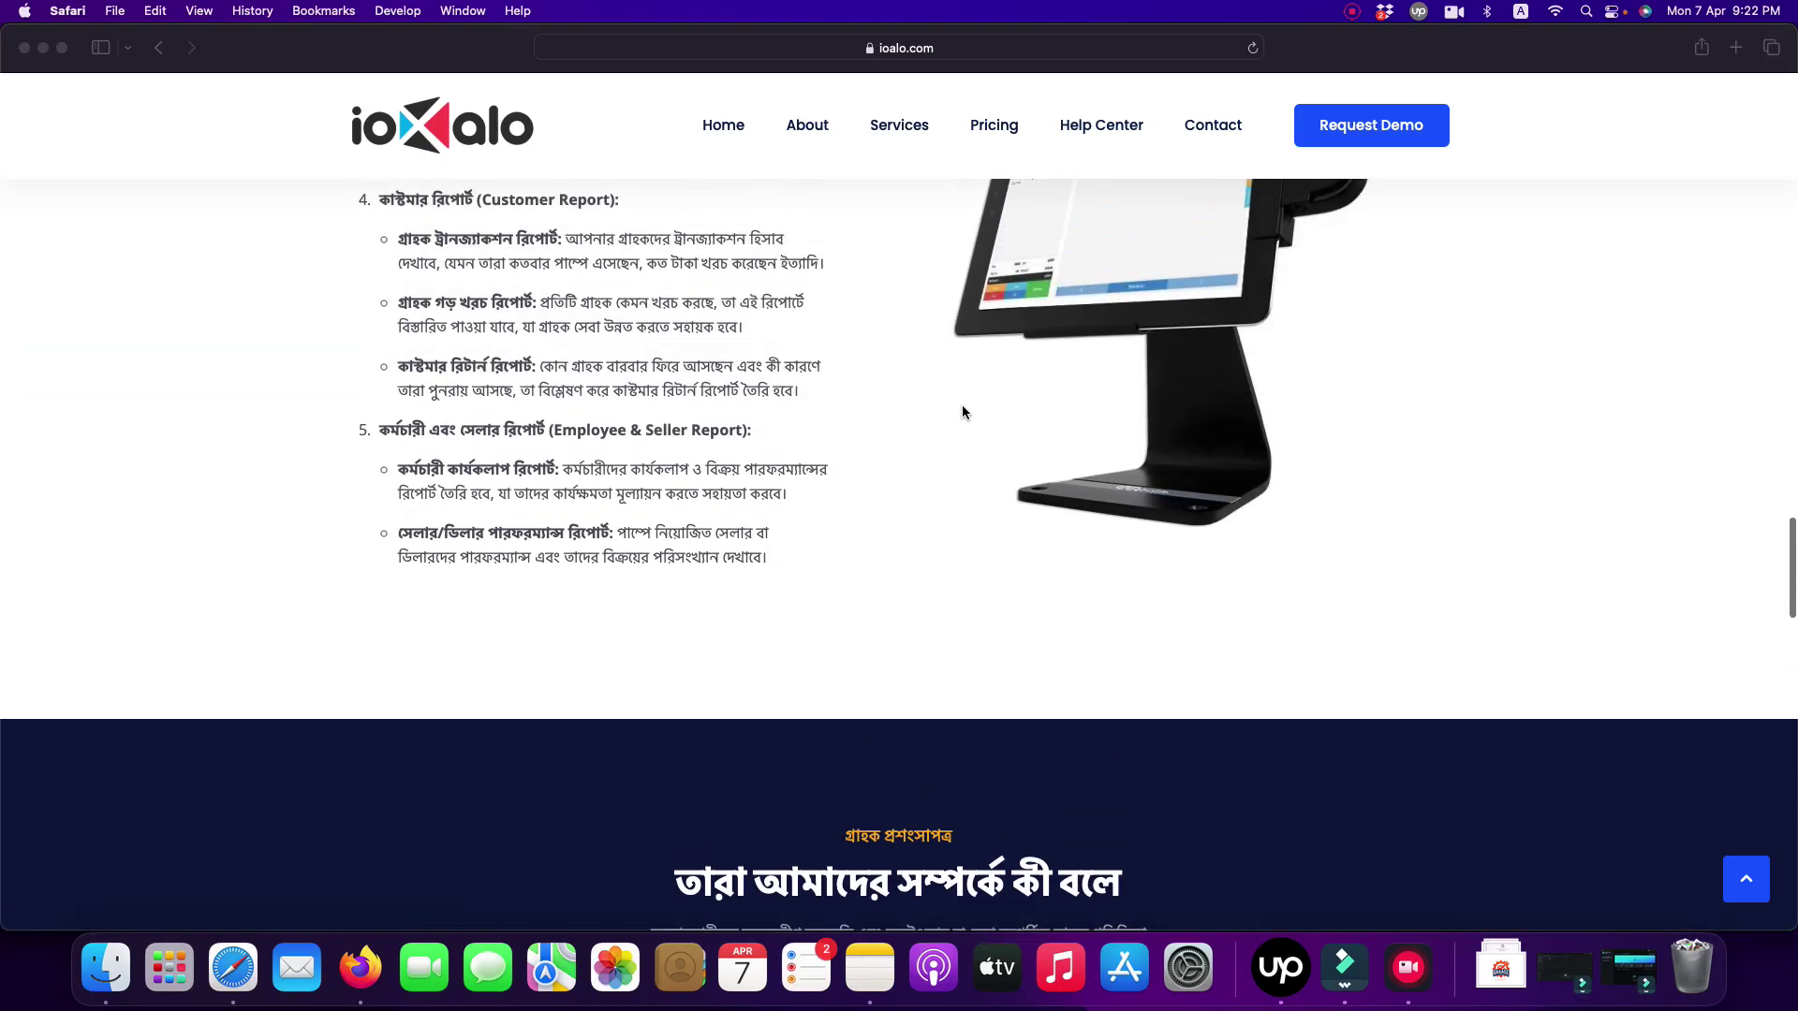
{"action": "scroll", "coordinate": [963, 412], "scroll_direction": "up", "scroll_amount": 3}
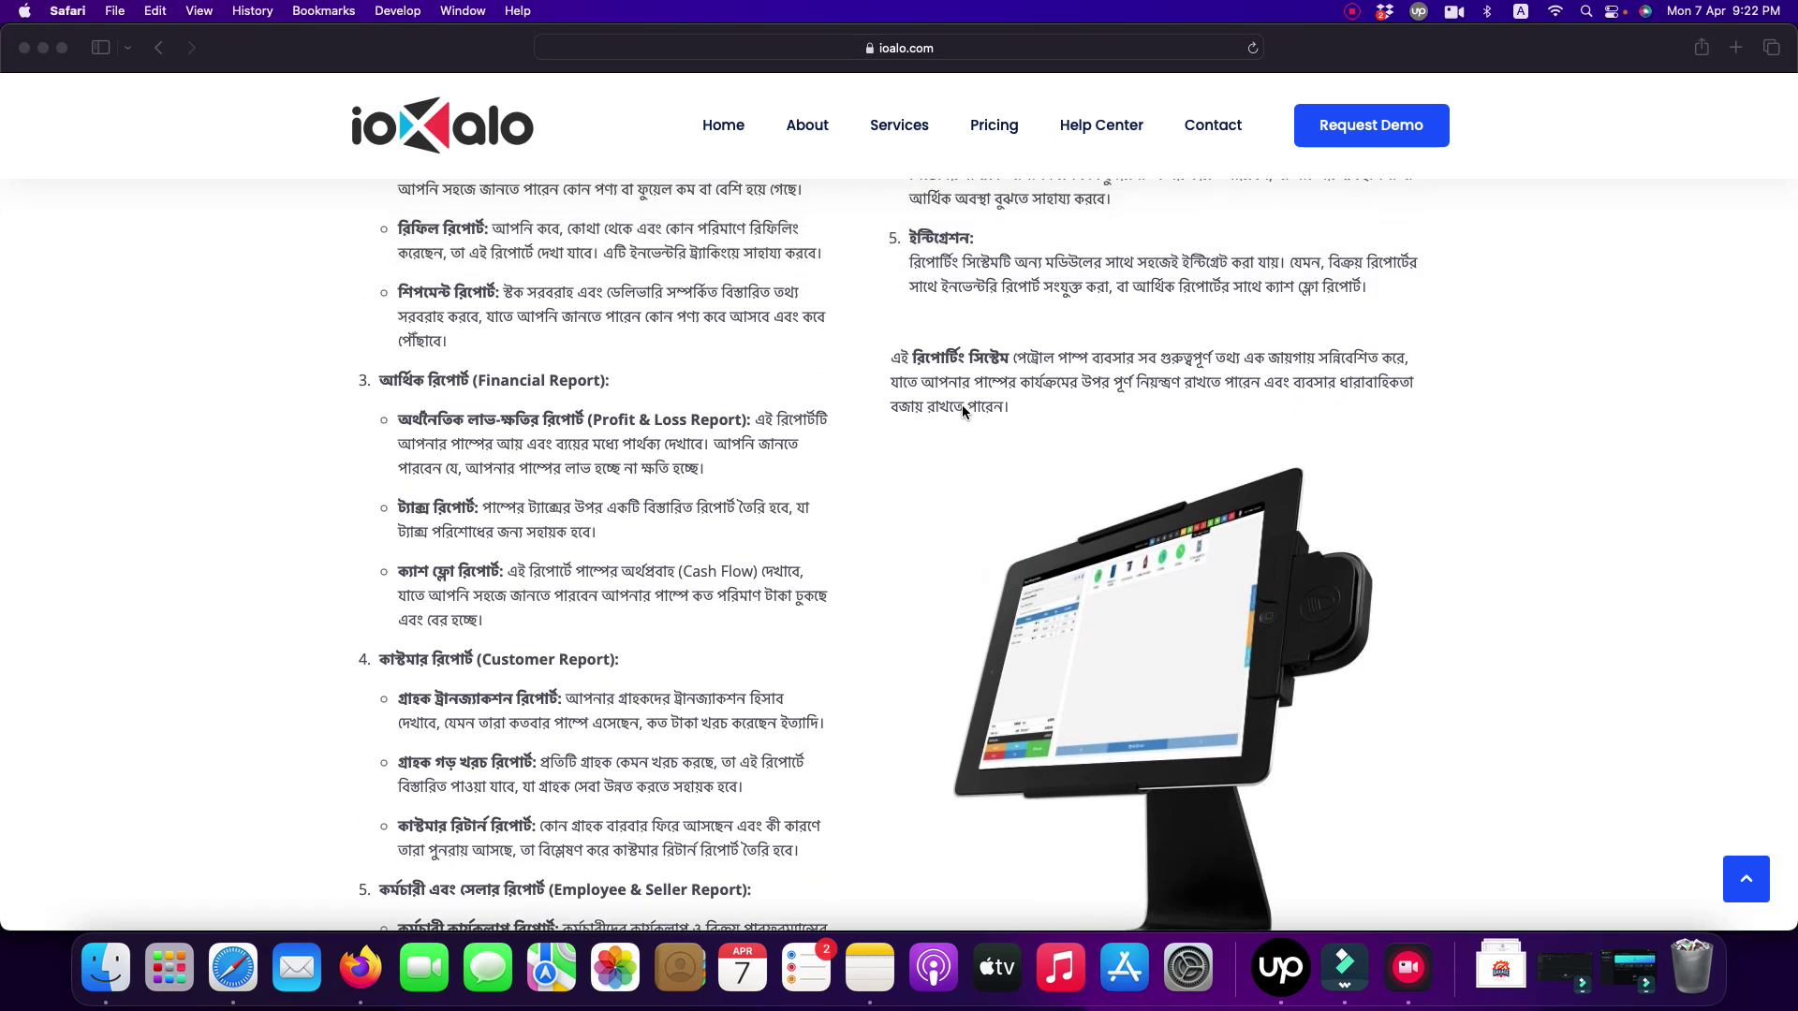
{"action": "scroll", "coordinate": [962, 411], "scroll_direction": "up", "scroll_amount": 2}
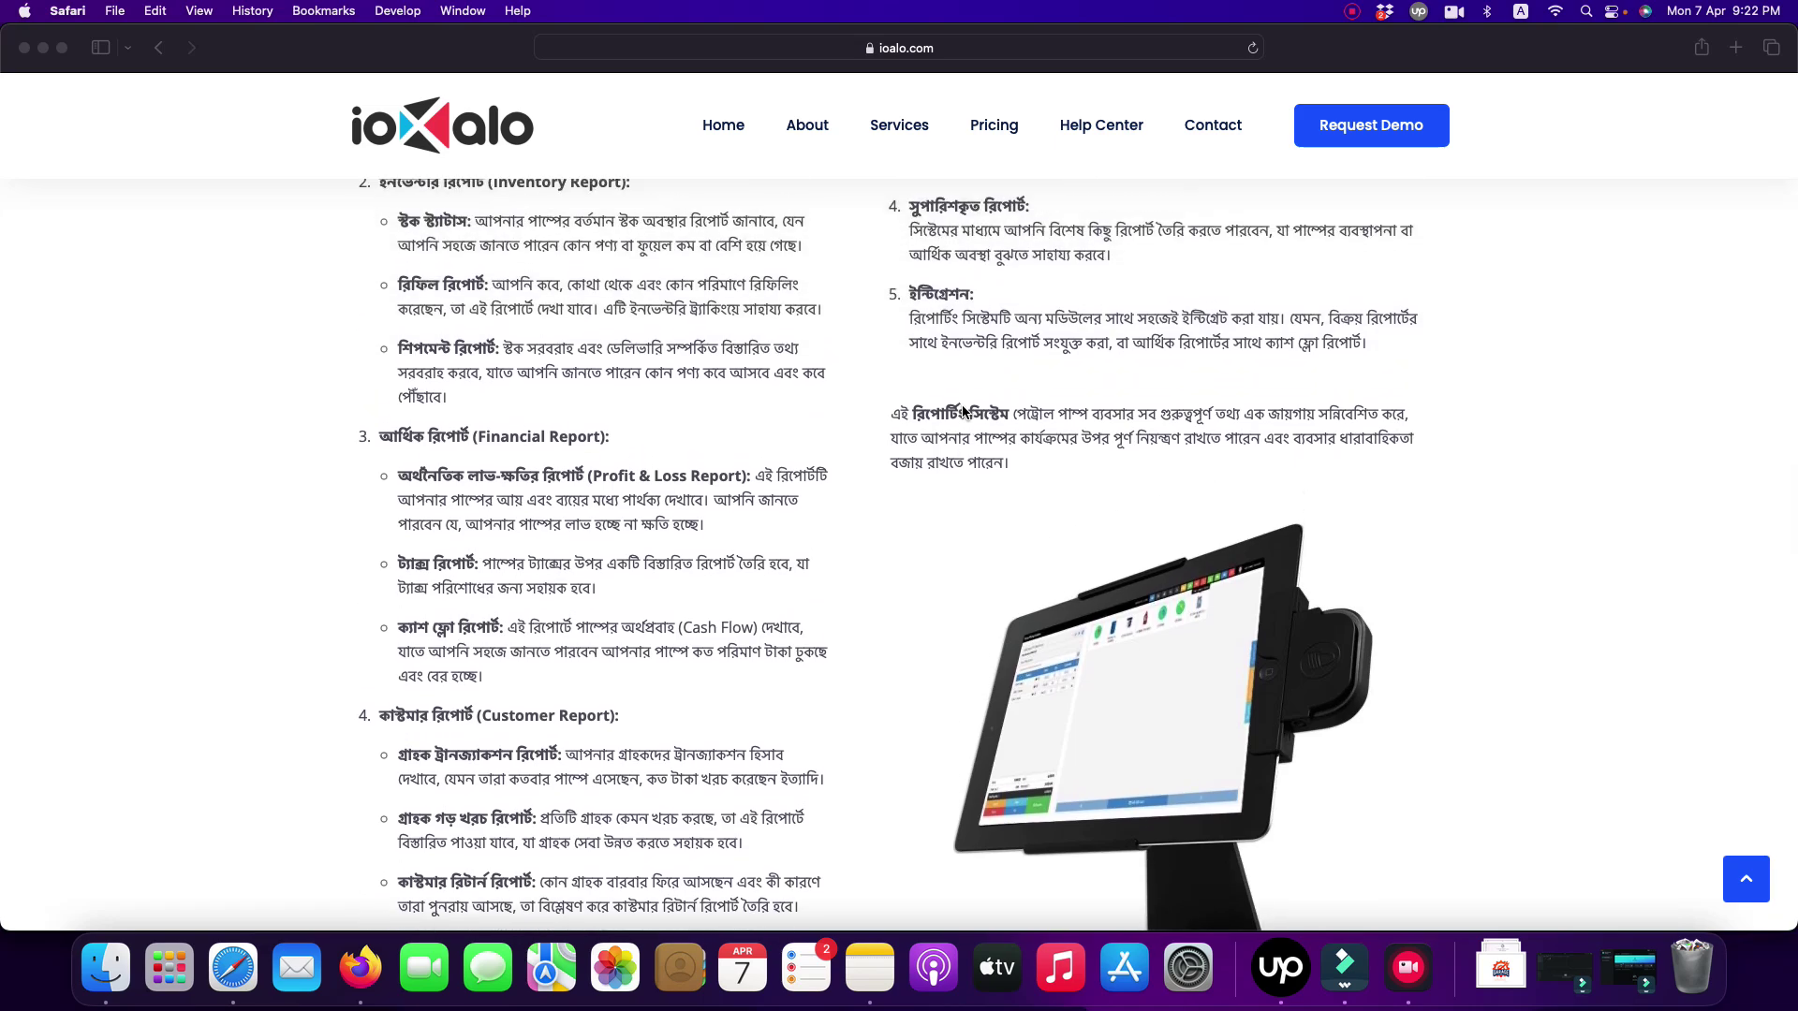
{"action": "scroll", "coordinate": [963, 411], "scroll_direction": "up", "scroll_amount": 8}
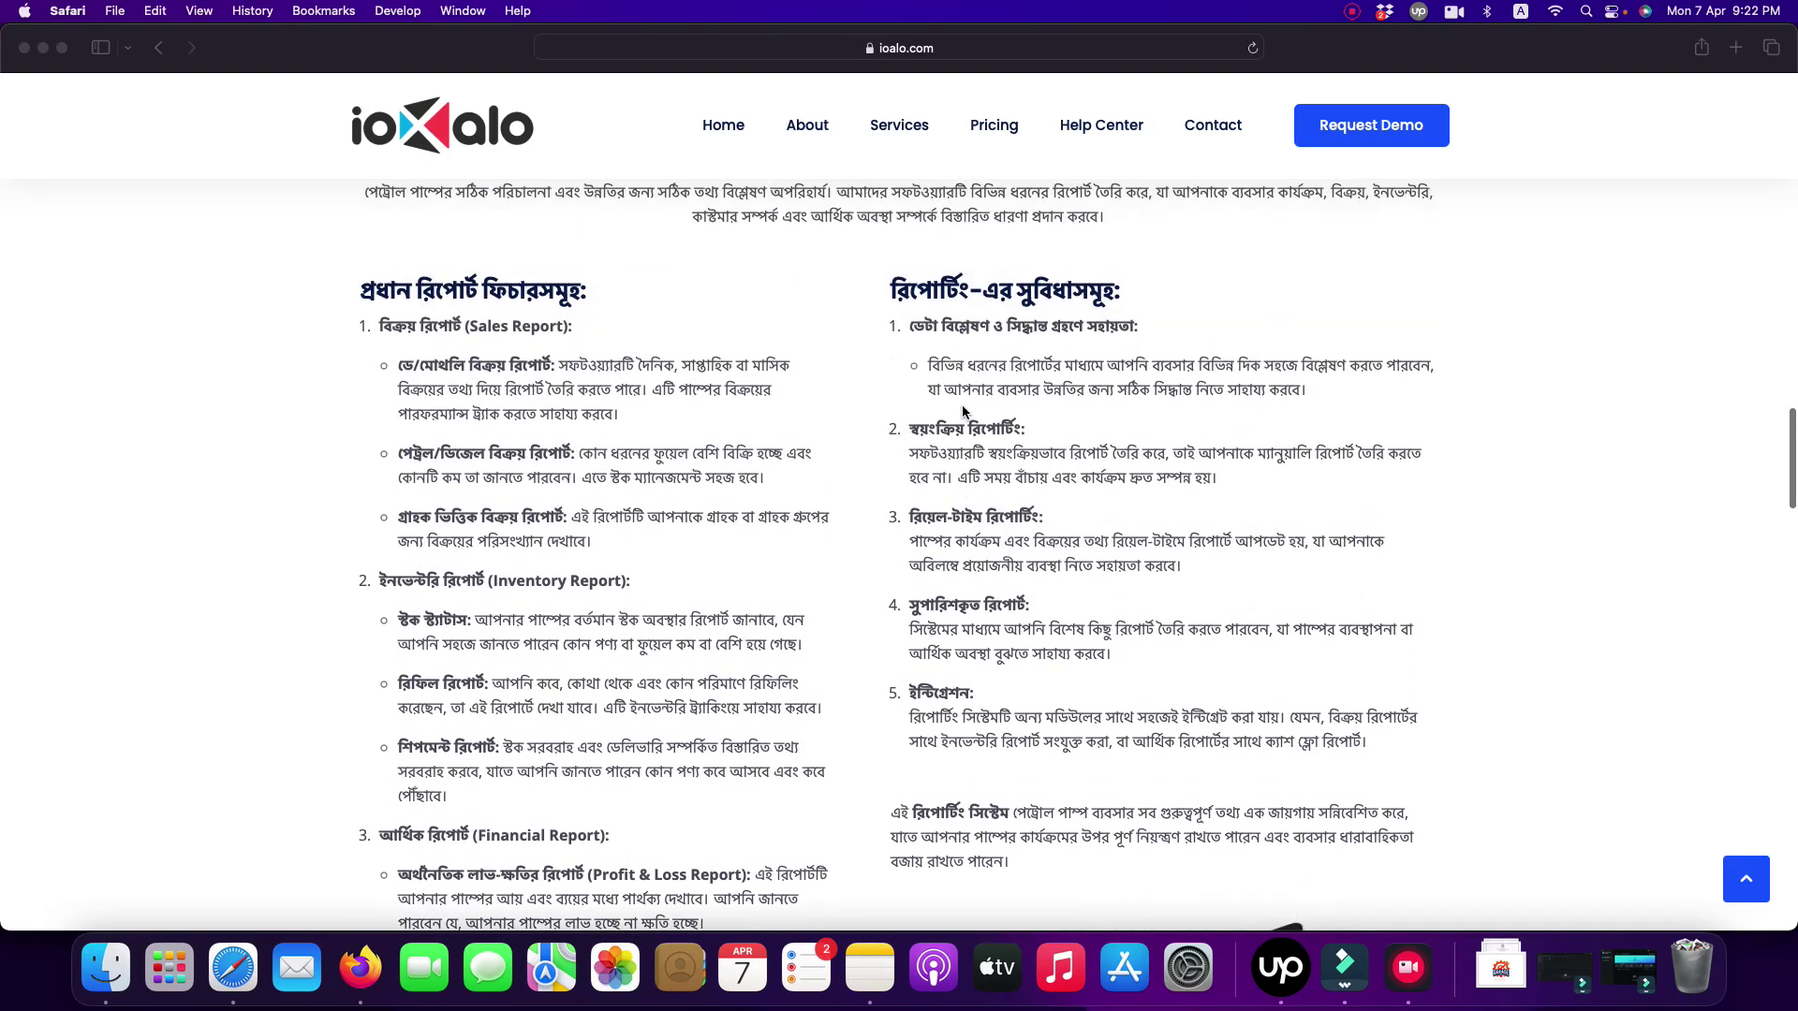
{"action": "scroll", "coordinate": [963, 411], "scroll_direction": "up", "scroll_amount": 5}
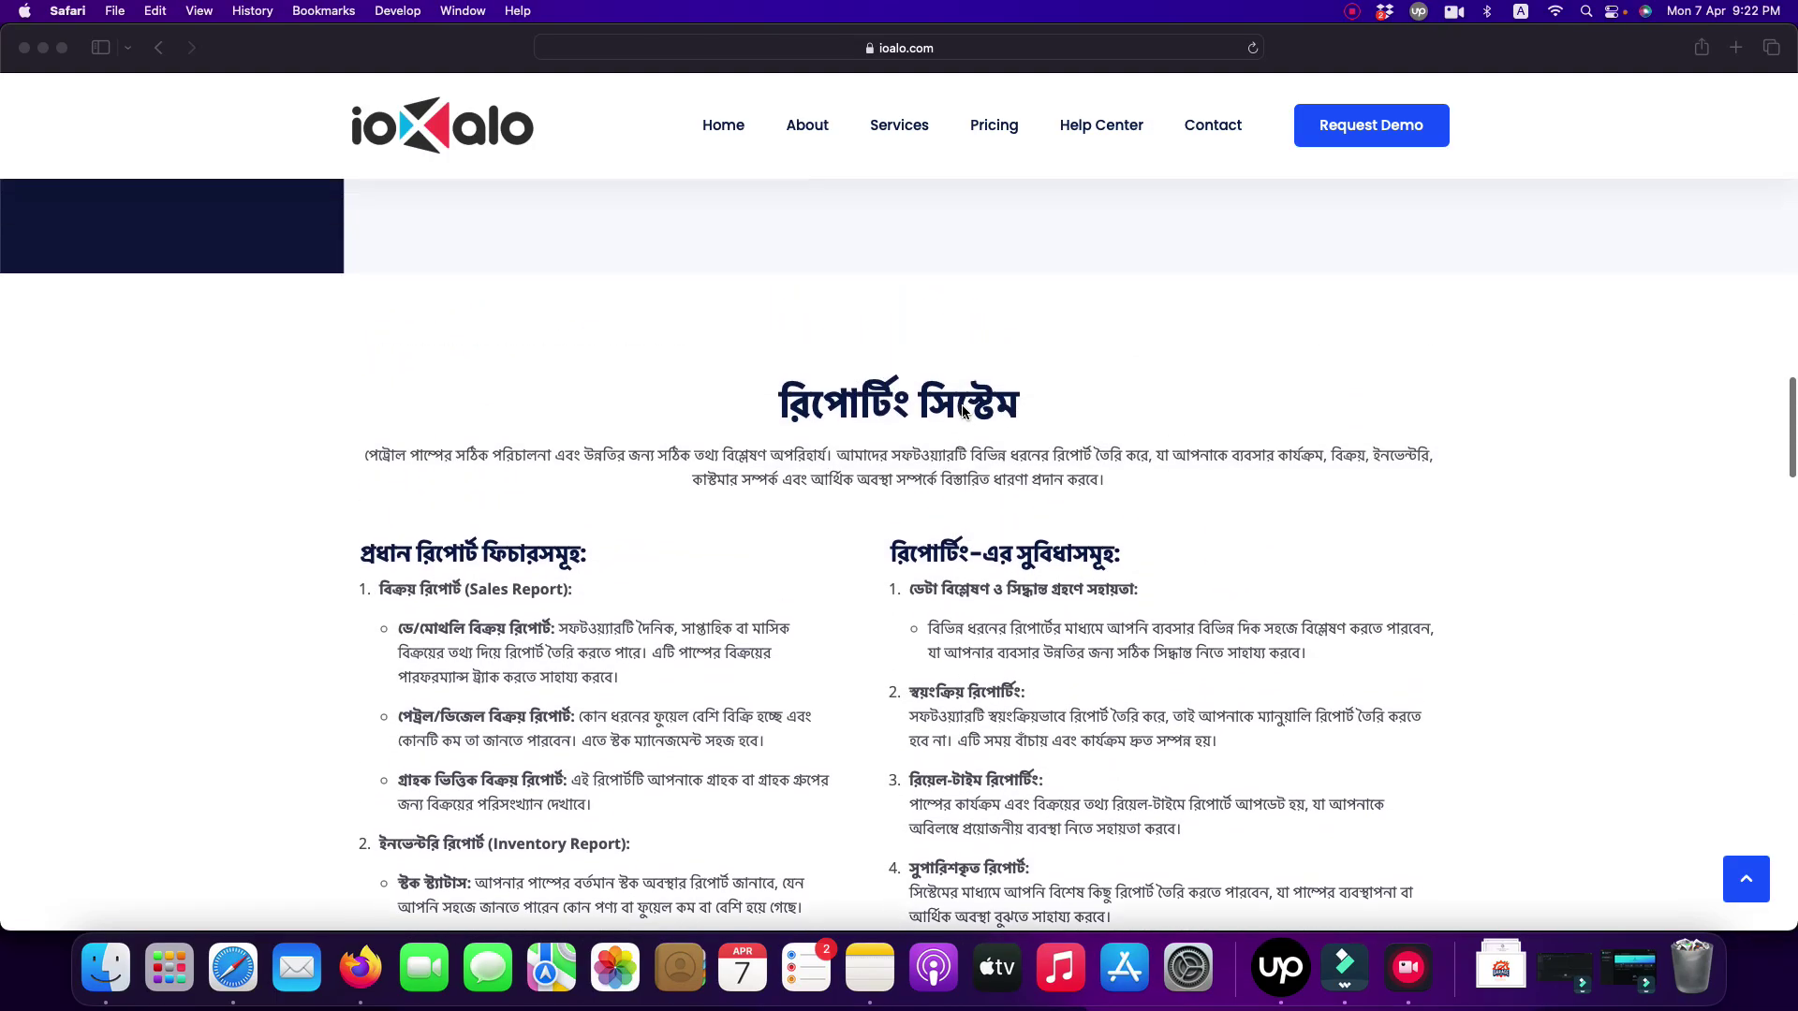
{"action": "scroll", "coordinate": [963, 410], "scroll_direction": "up", "scroll_amount": 2}
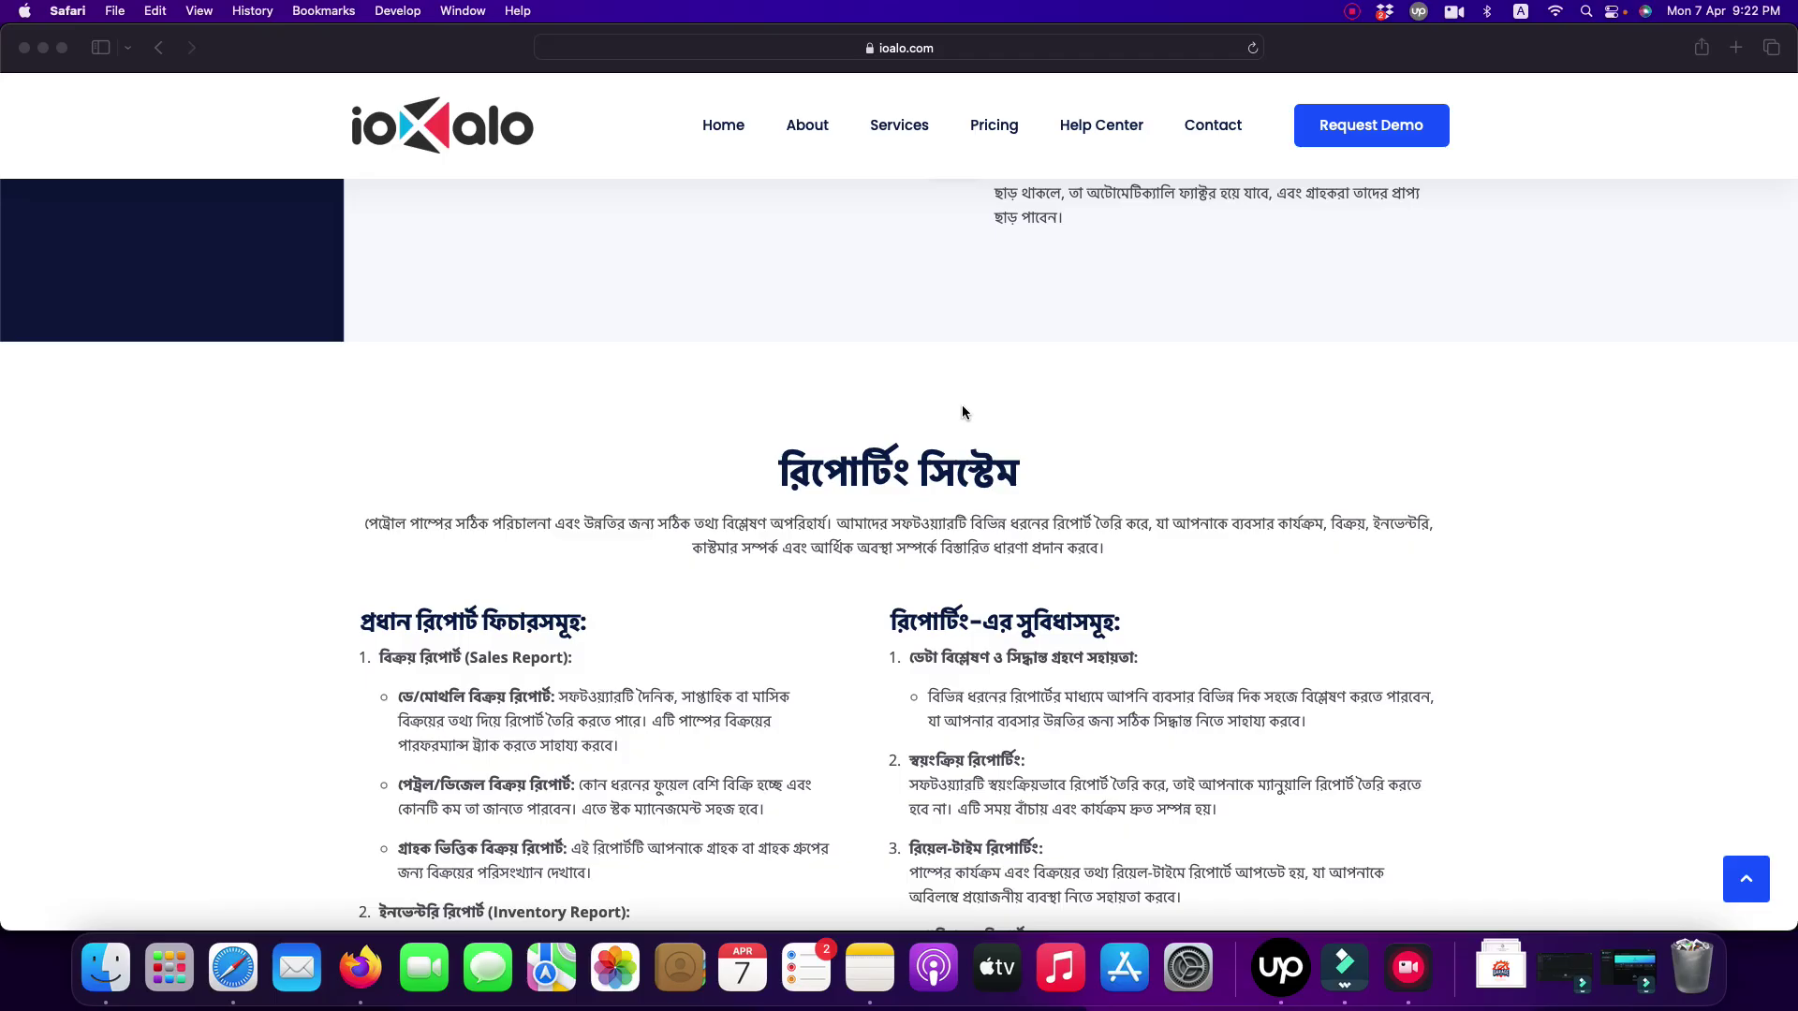
{"action": "scroll", "coordinate": [963, 410], "scroll_direction": "up", "scroll_amount": 15}
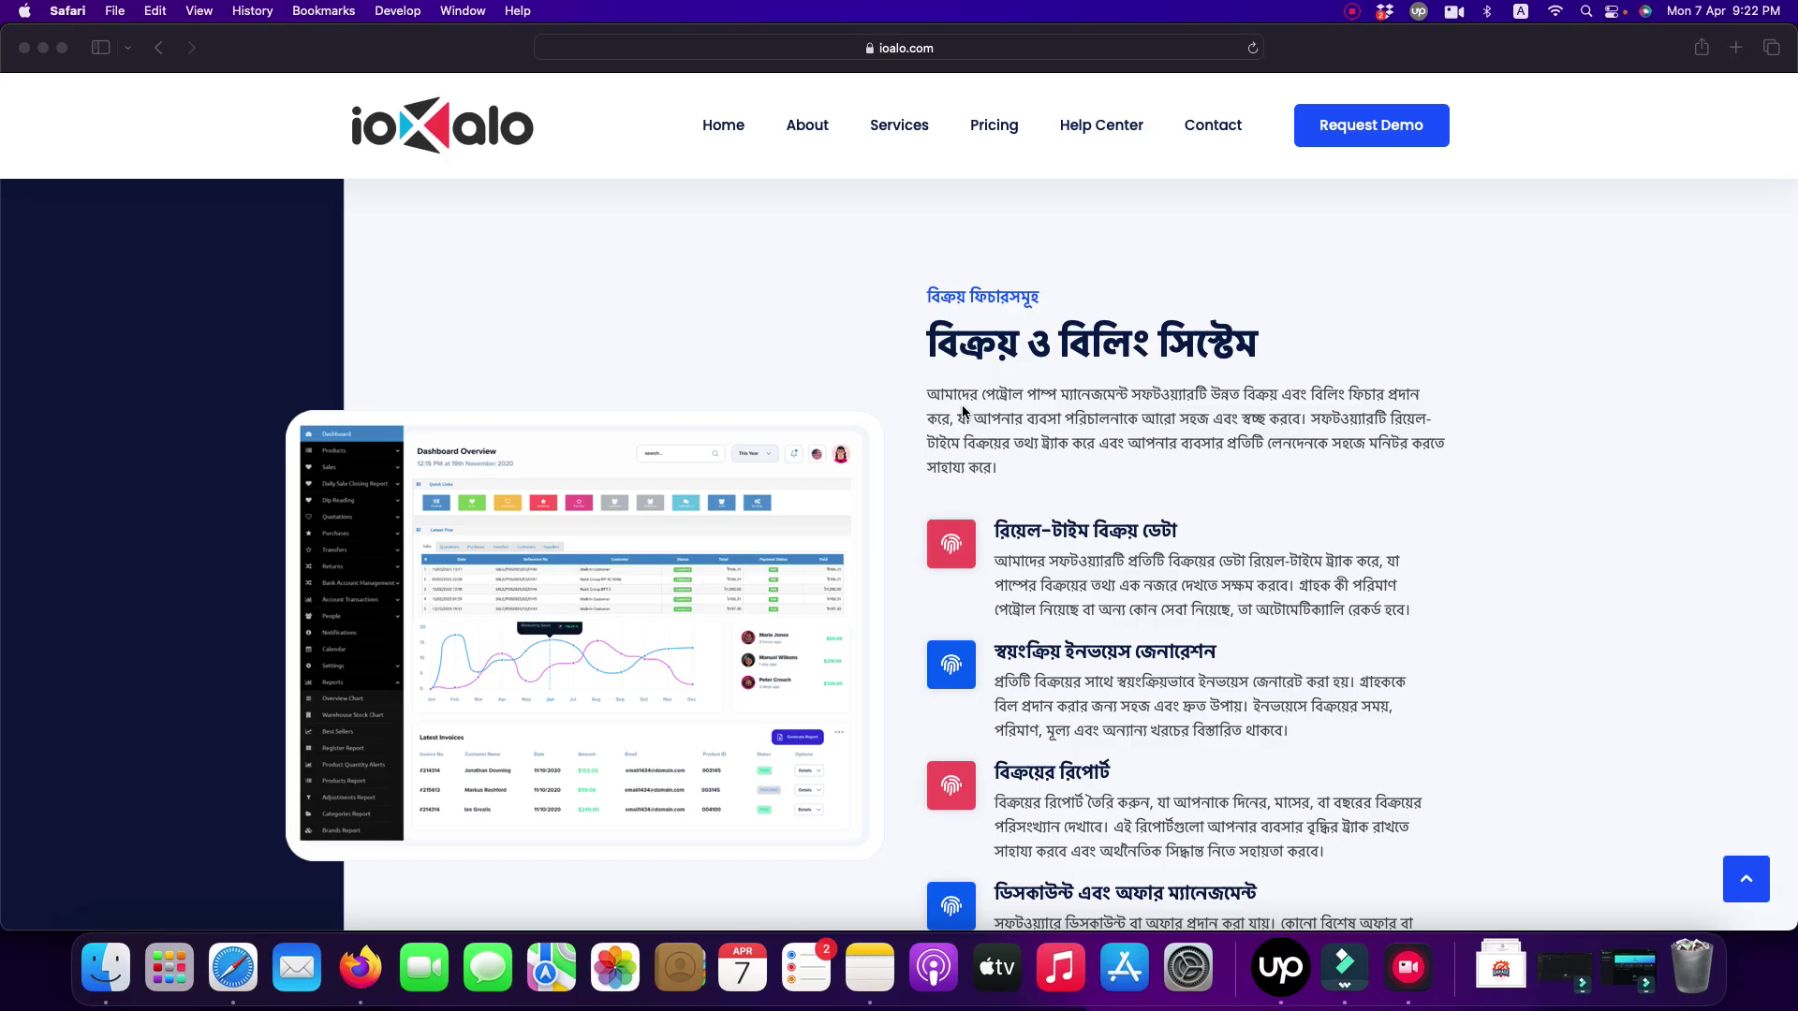
{"action": "scroll", "coordinate": [962, 410], "scroll_direction": "up", "scroll_amount": 15}
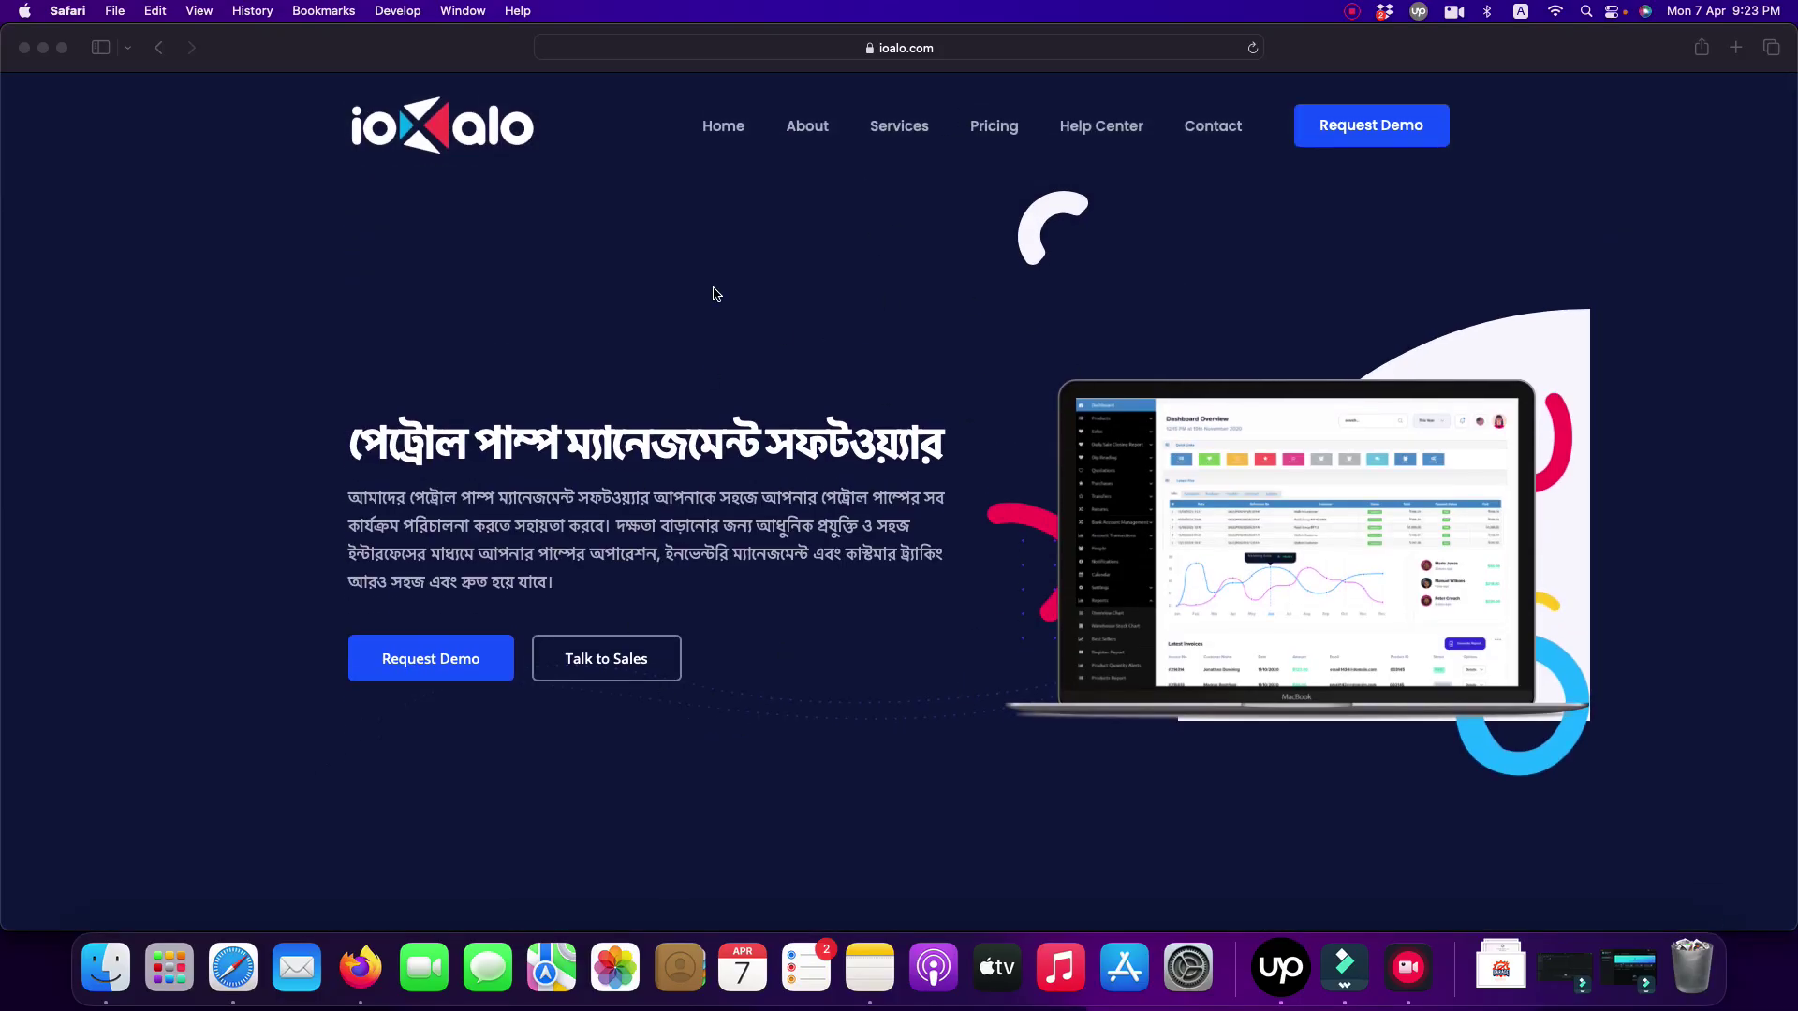
Switch to Firefox and log in to the filling station admin with the saved demo username and its password
{"action": "left_click", "coordinate": [361, 967]}
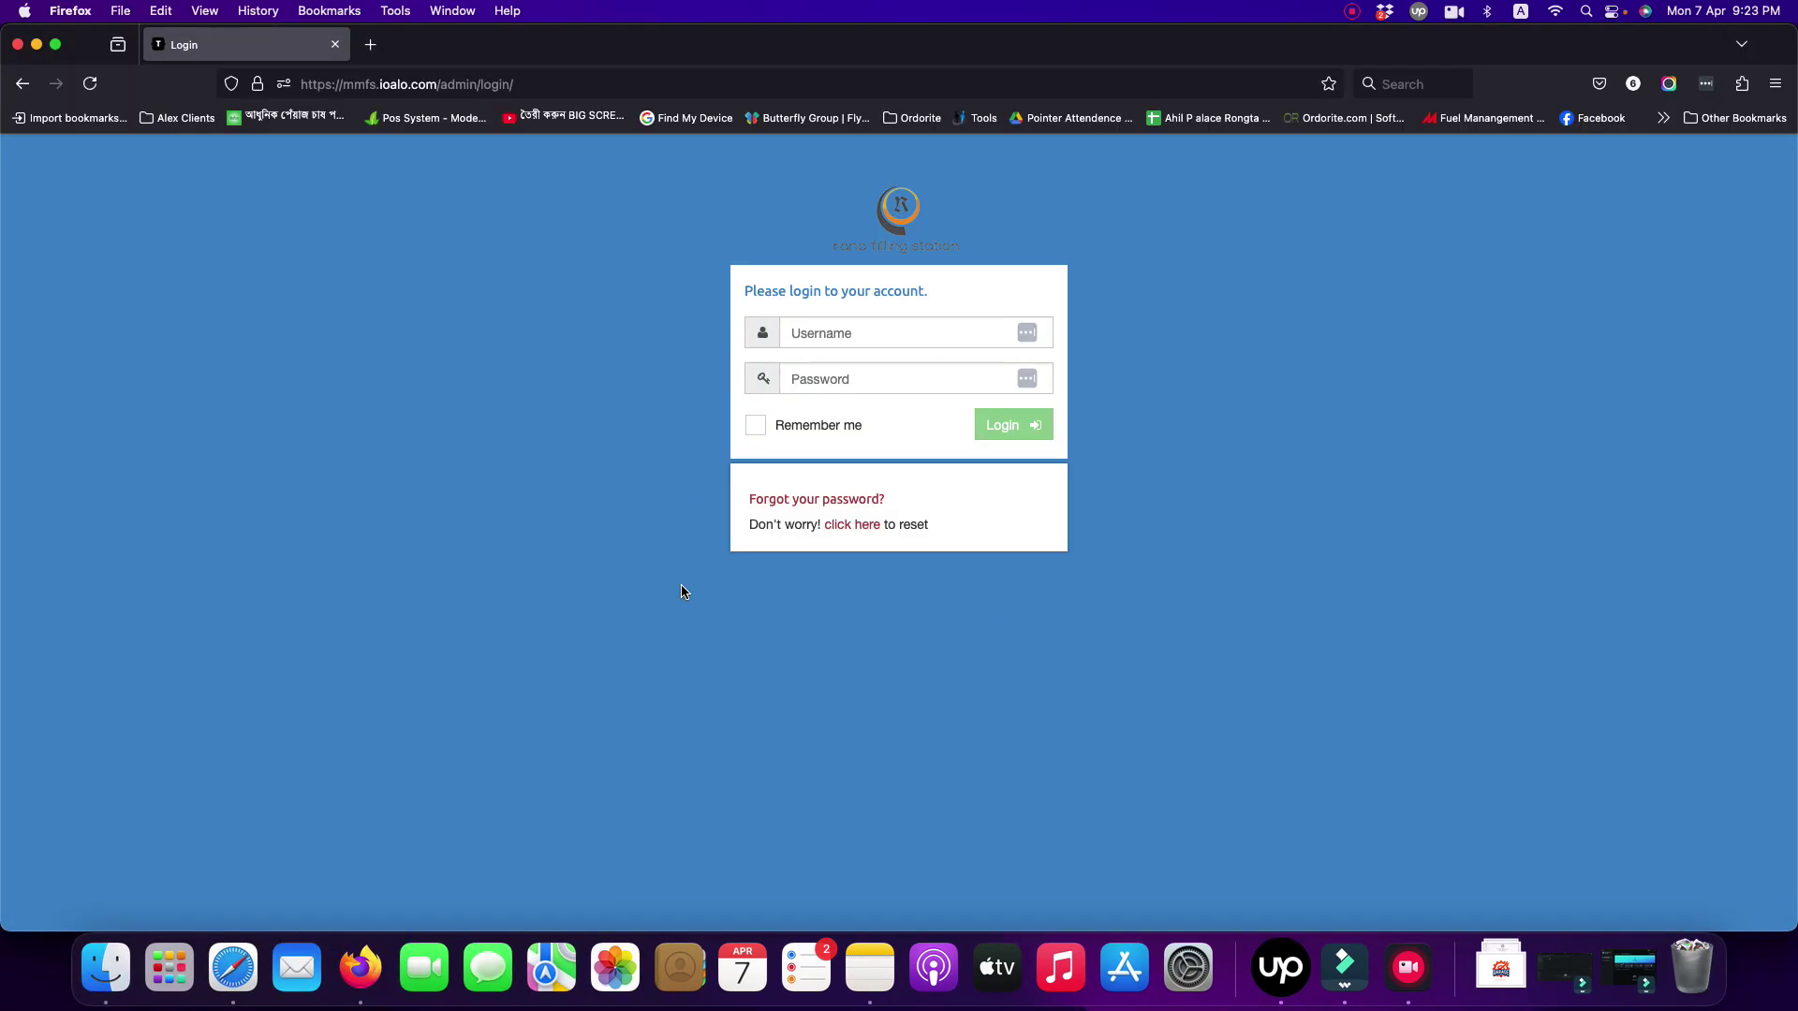
{"action": "left_click", "coordinate": [847, 332]}
{"action": "left_click", "coordinate": [847, 368]}
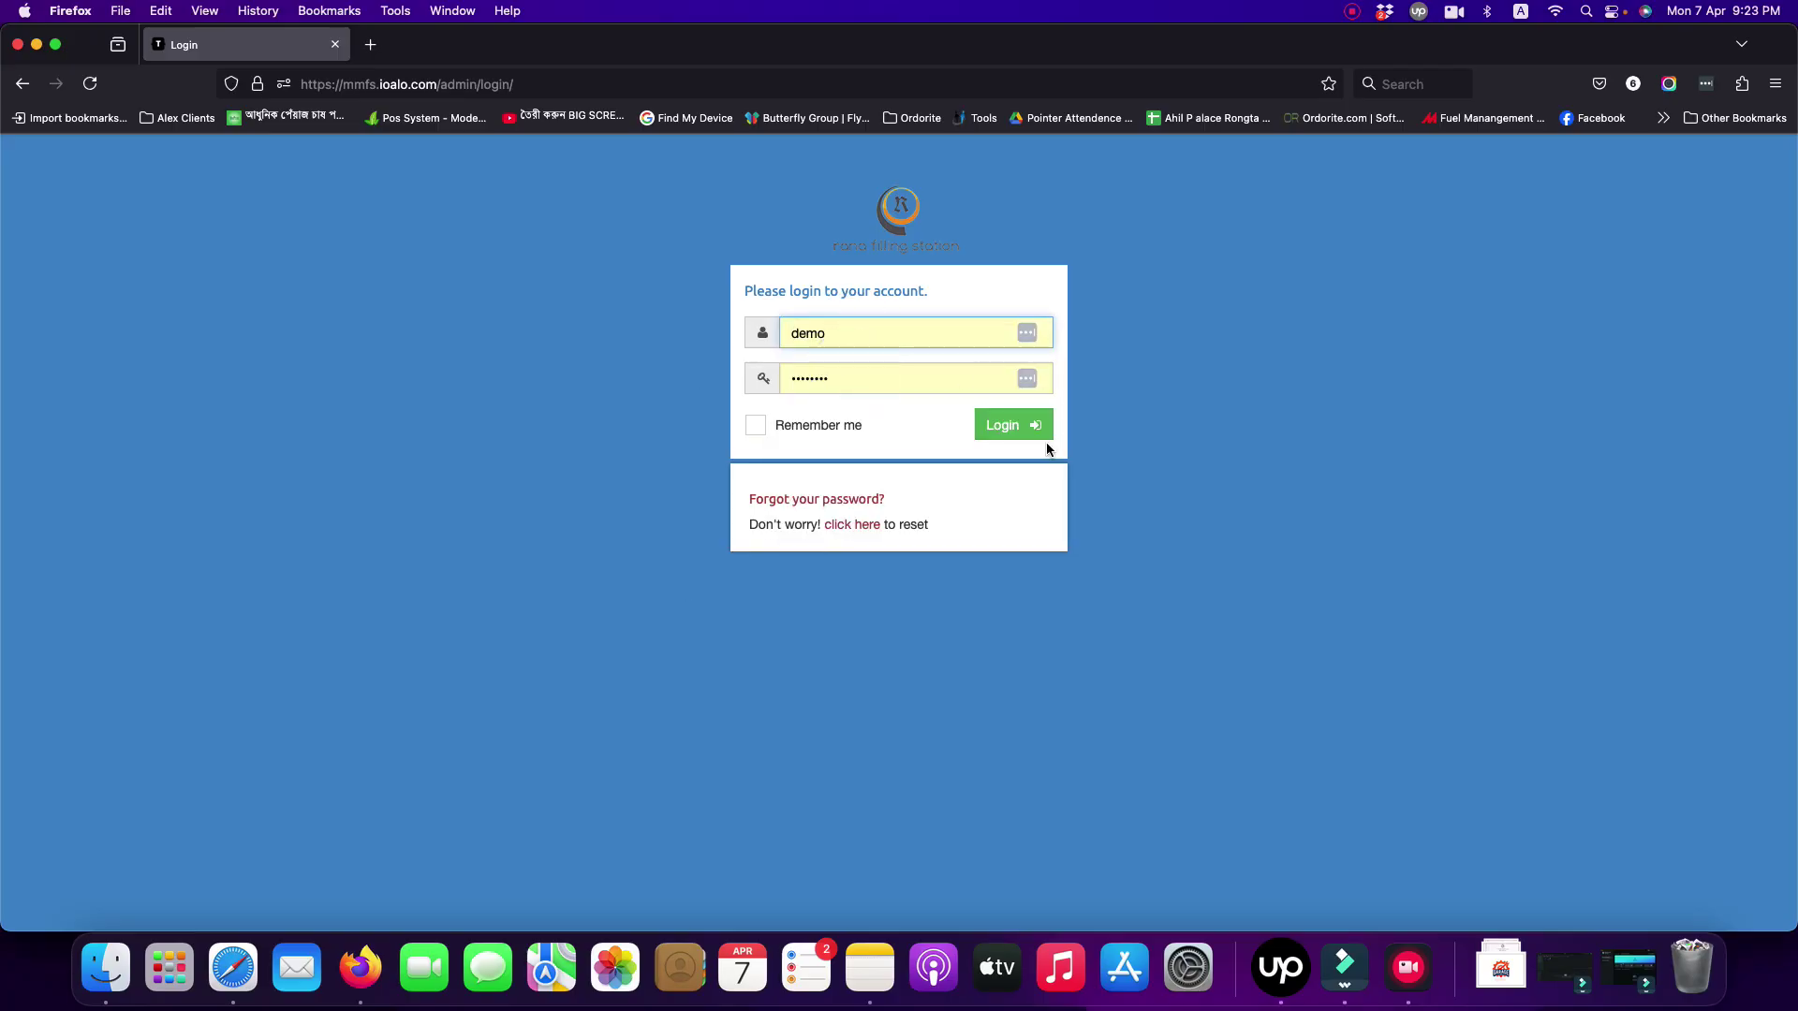
{"action": "left_click", "coordinate": [1020, 429]}
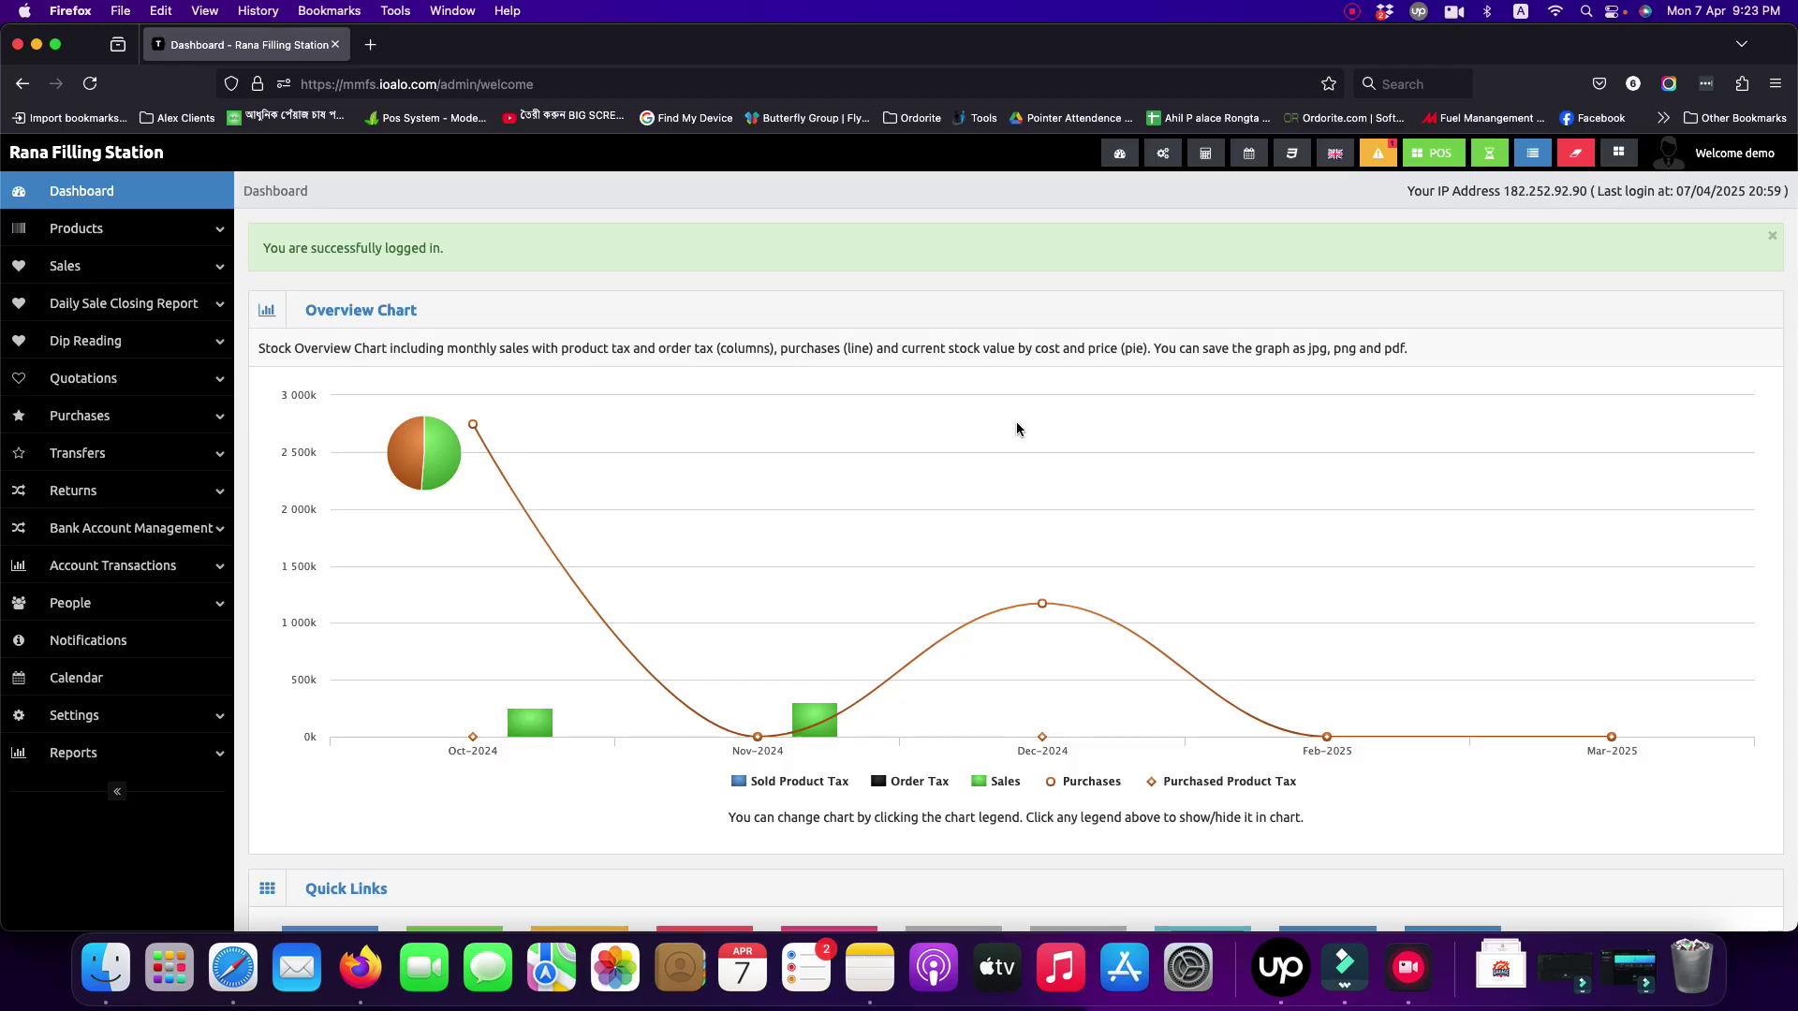
Examine the dashboard's overview chart, quick links, latest five sales and best sellers charts
{"action": "scroll", "coordinate": [1017, 429], "scroll_direction": "down", "scroll_amount": 10}
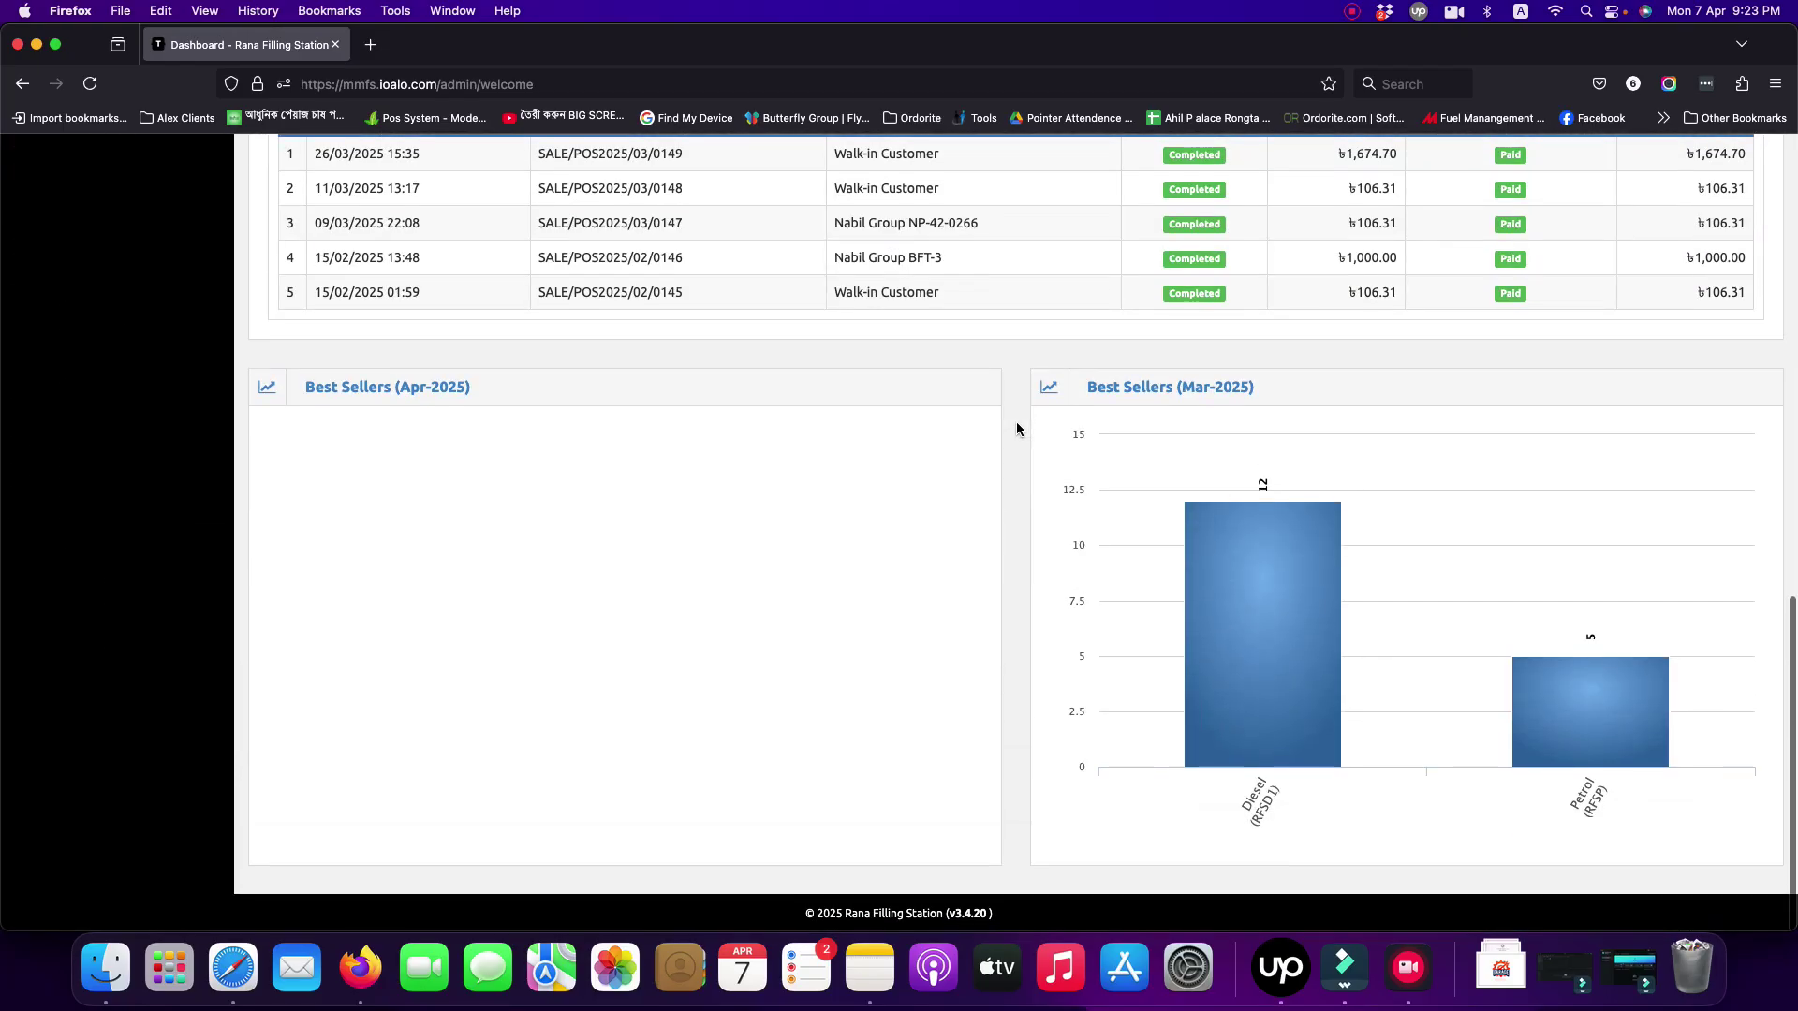
{"action": "scroll", "coordinate": [1017, 429], "scroll_direction": "up", "scroll_amount": 1}
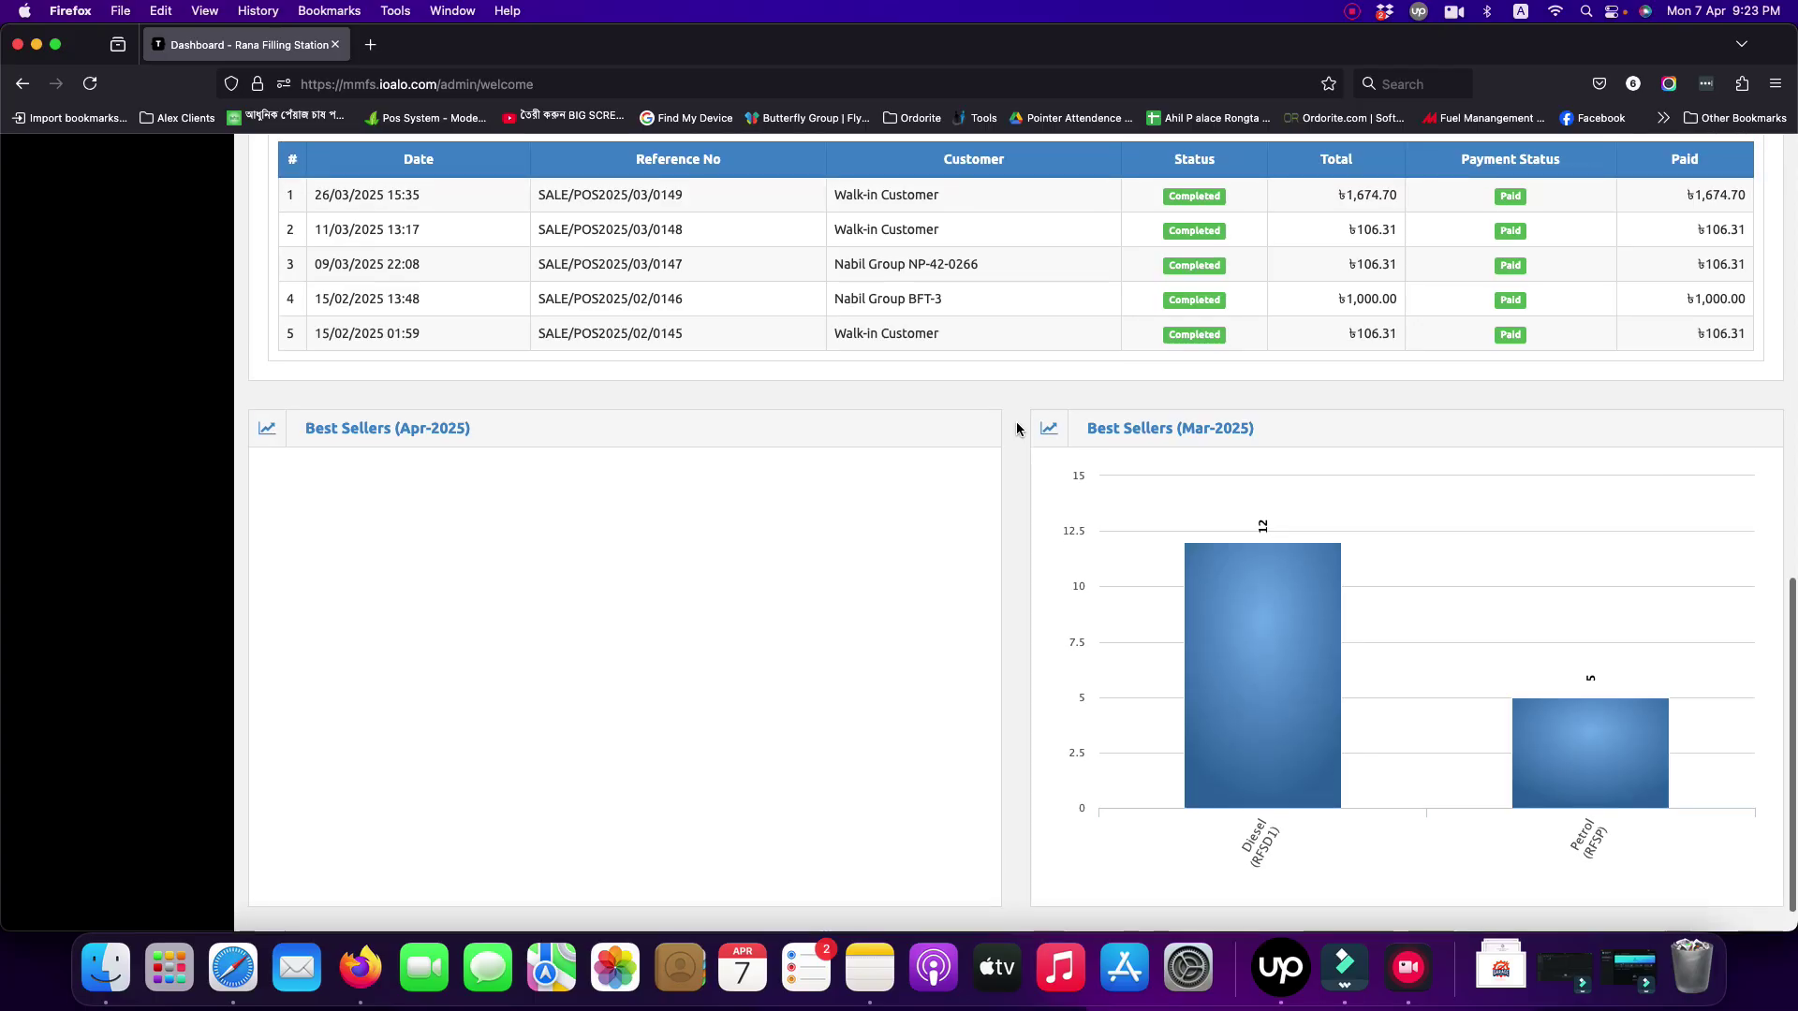
{"action": "scroll", "coordinate": [1017, 428], "scroll_direction": "up", "scroll_amount": 10}
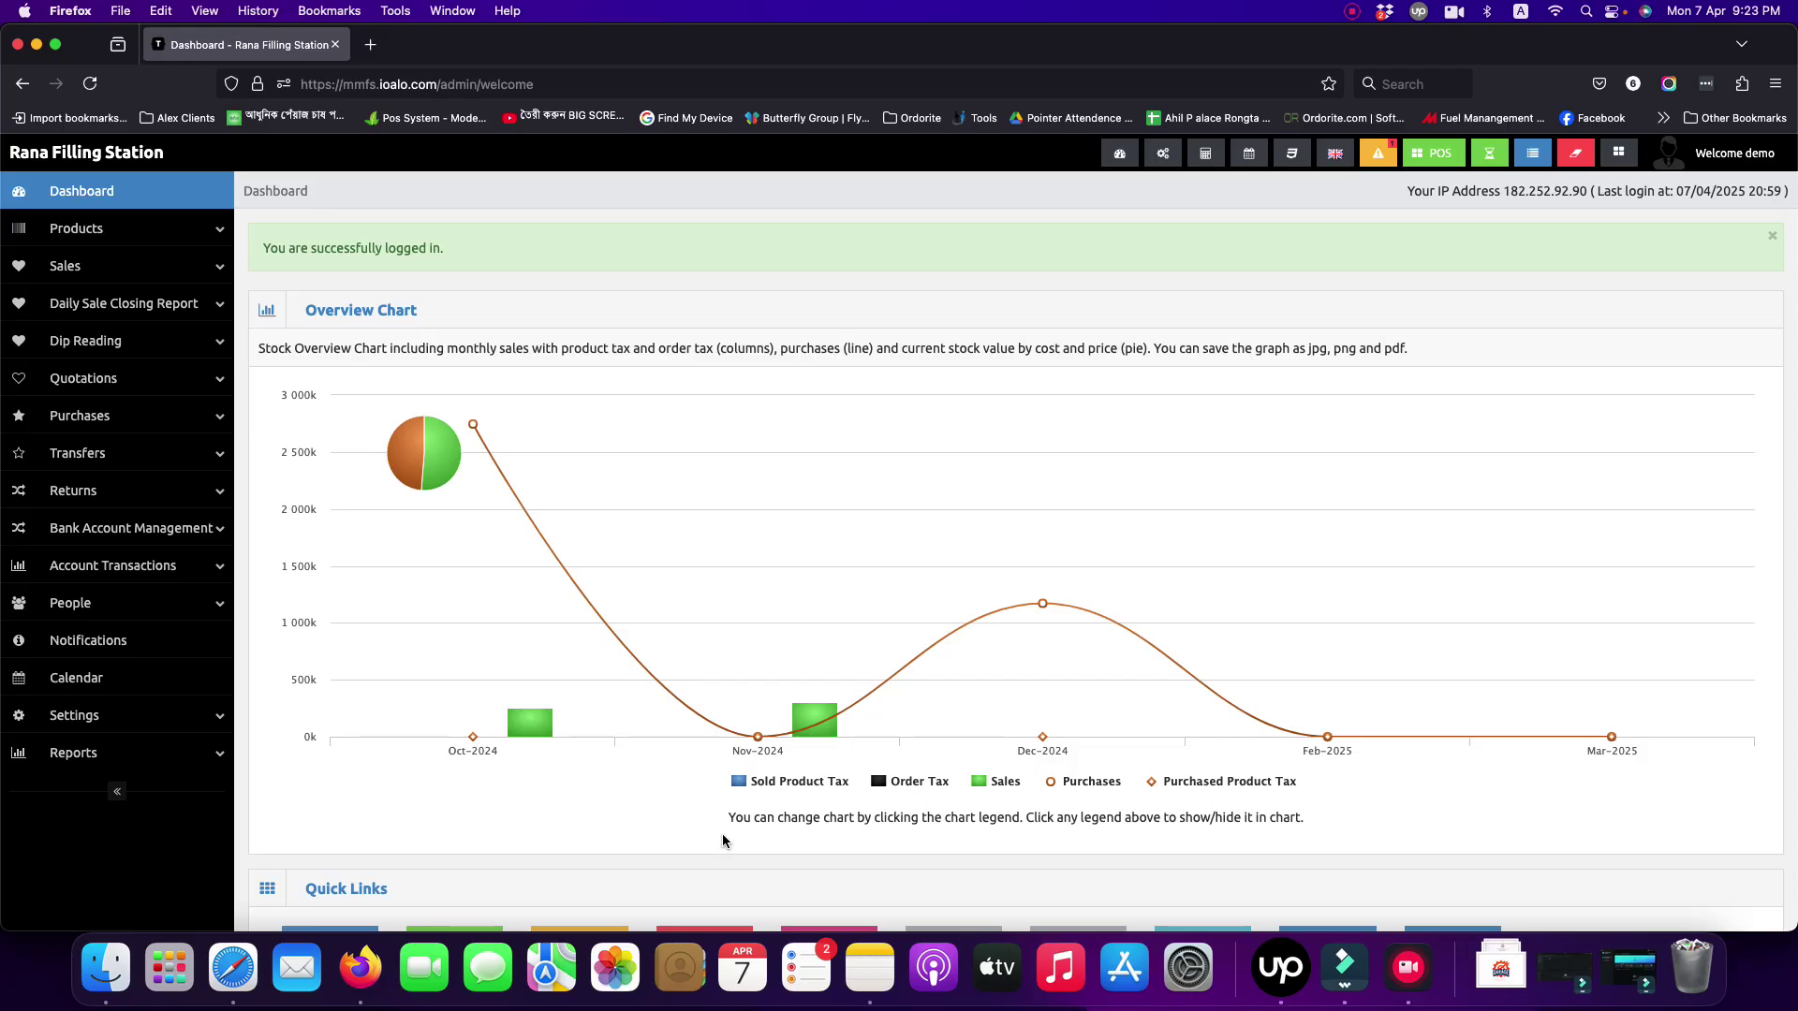
{"action": "scroll", "coordinate": [676, 674], "scroll_direction": "down", "scroll_amount": 5}
{"action": "scroll", "coordinate": [676, 673], "scroll_direction": "down", "scroll_amount": 3}
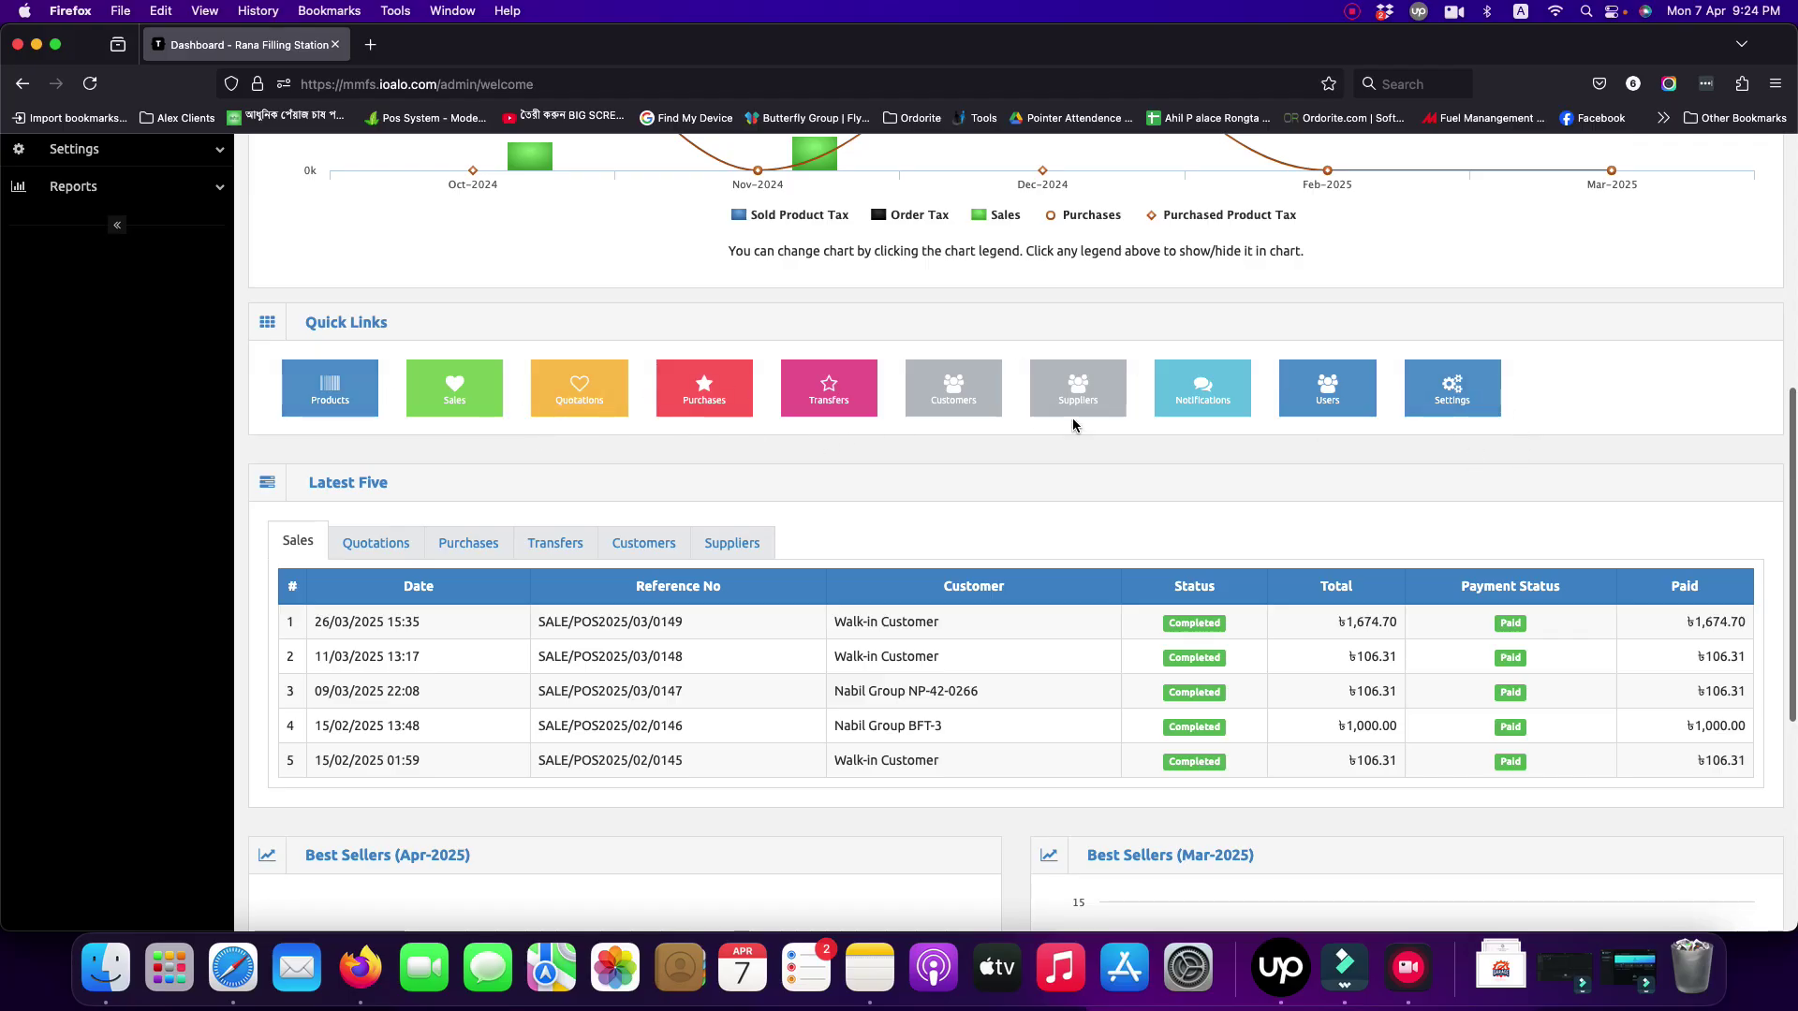
{"action": "scroll", "coordinate": [1071, 418], "scroll_direction": "down", "scroll_amount": 3}
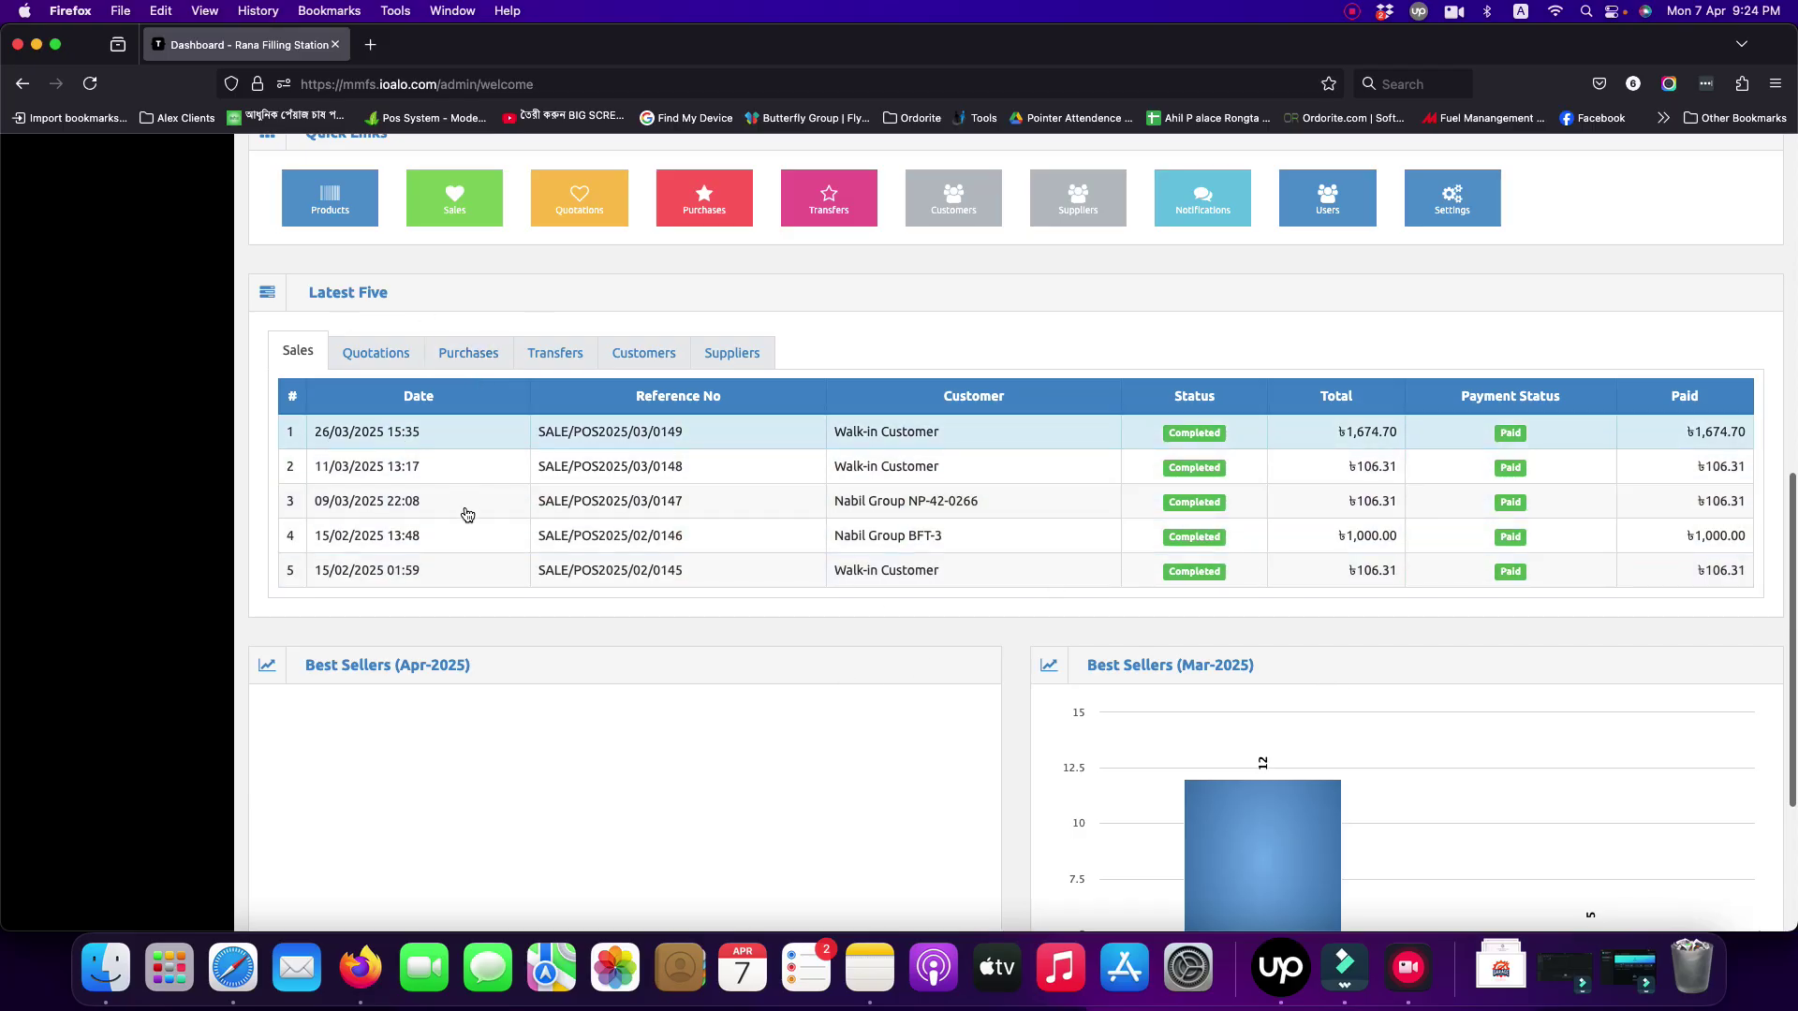
Review the latest five quotations, purchases, transfers, customers and suppliers, plus the best sellers charts for Apr-2025 and Mar-2025
{"action": "left_click", "coordinate": [359, 364]}
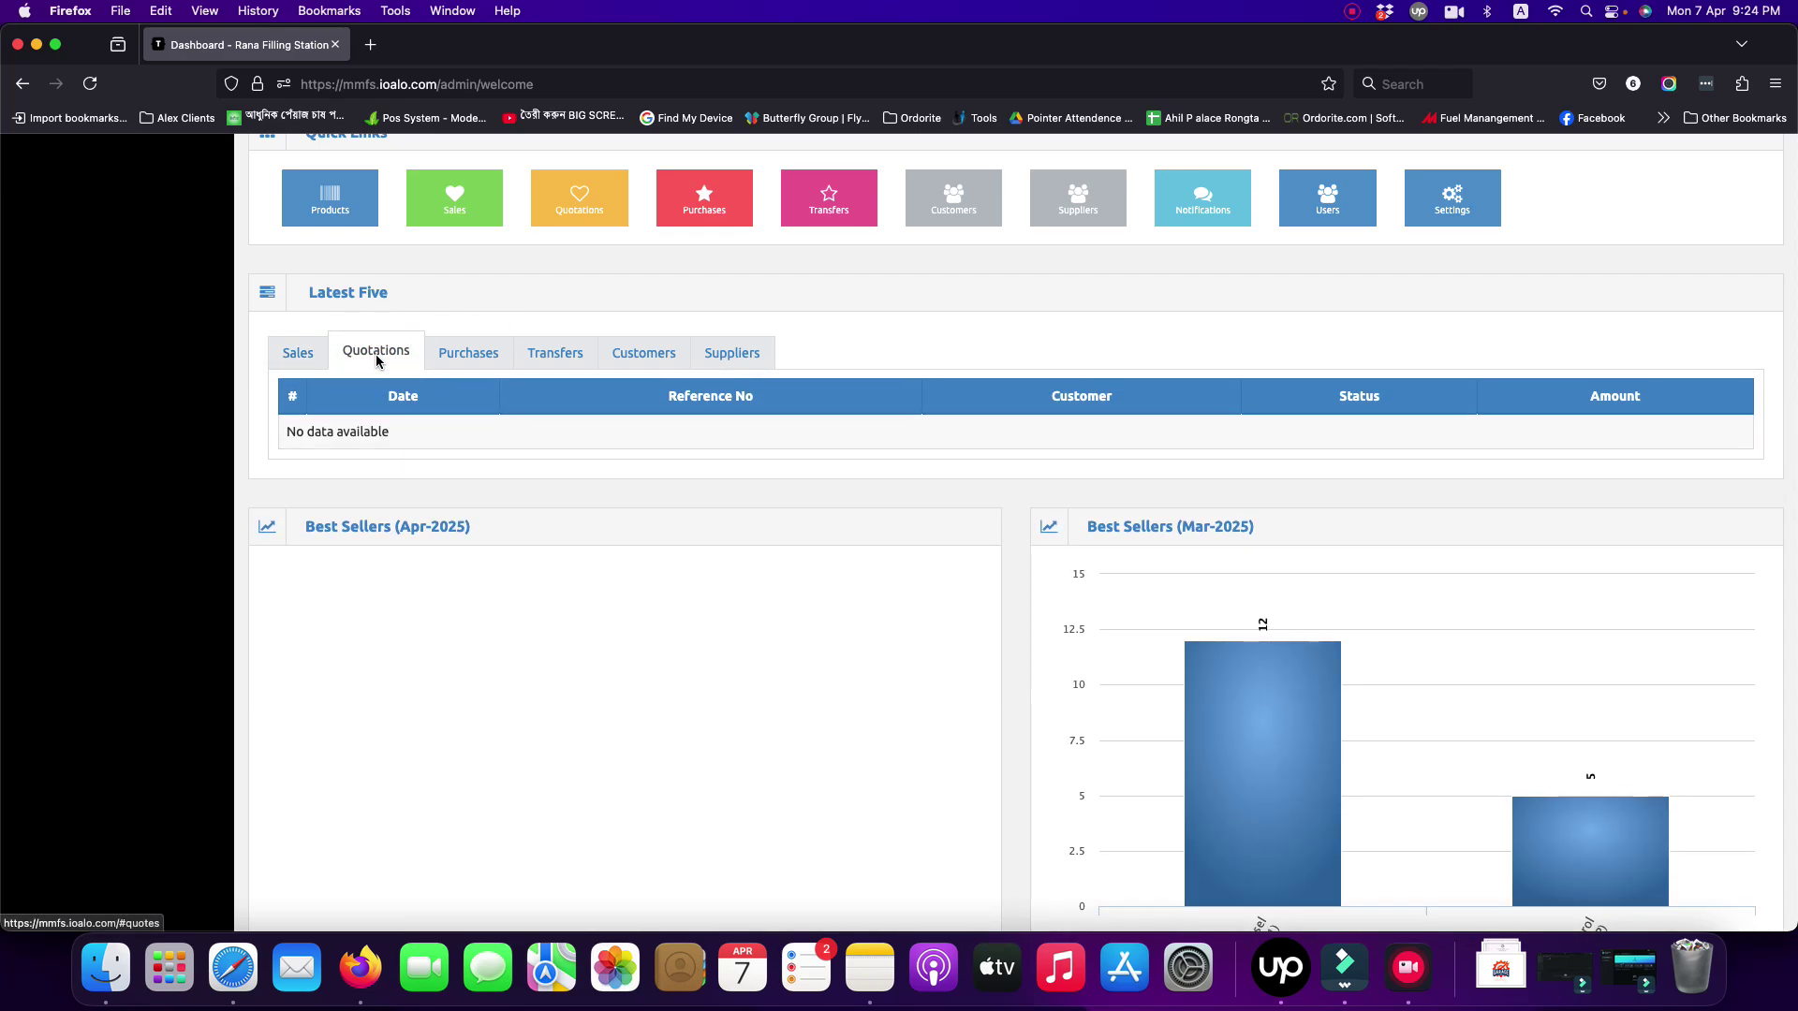
{"action": "left_click", "coordinate": [473, 356]}
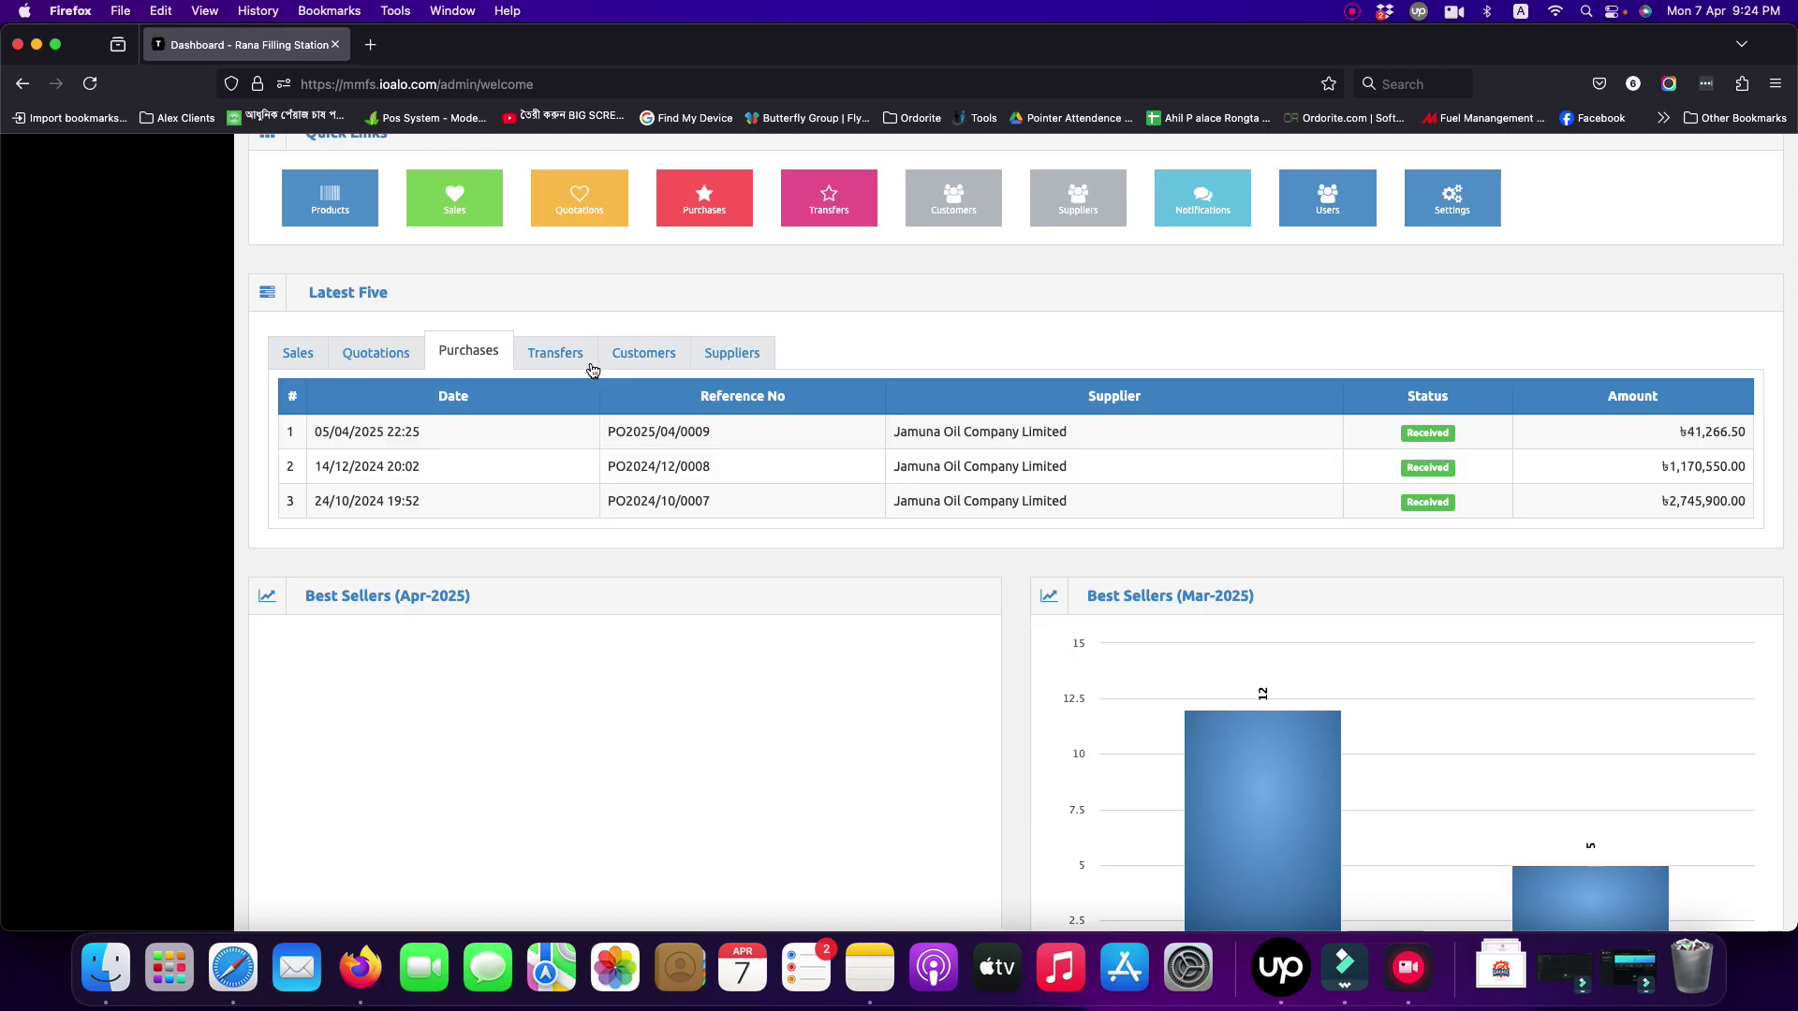
{"action": "left_click", "coordinate": [560, 356]}
{"action": "left_click", "coordinate": [643, 362]}
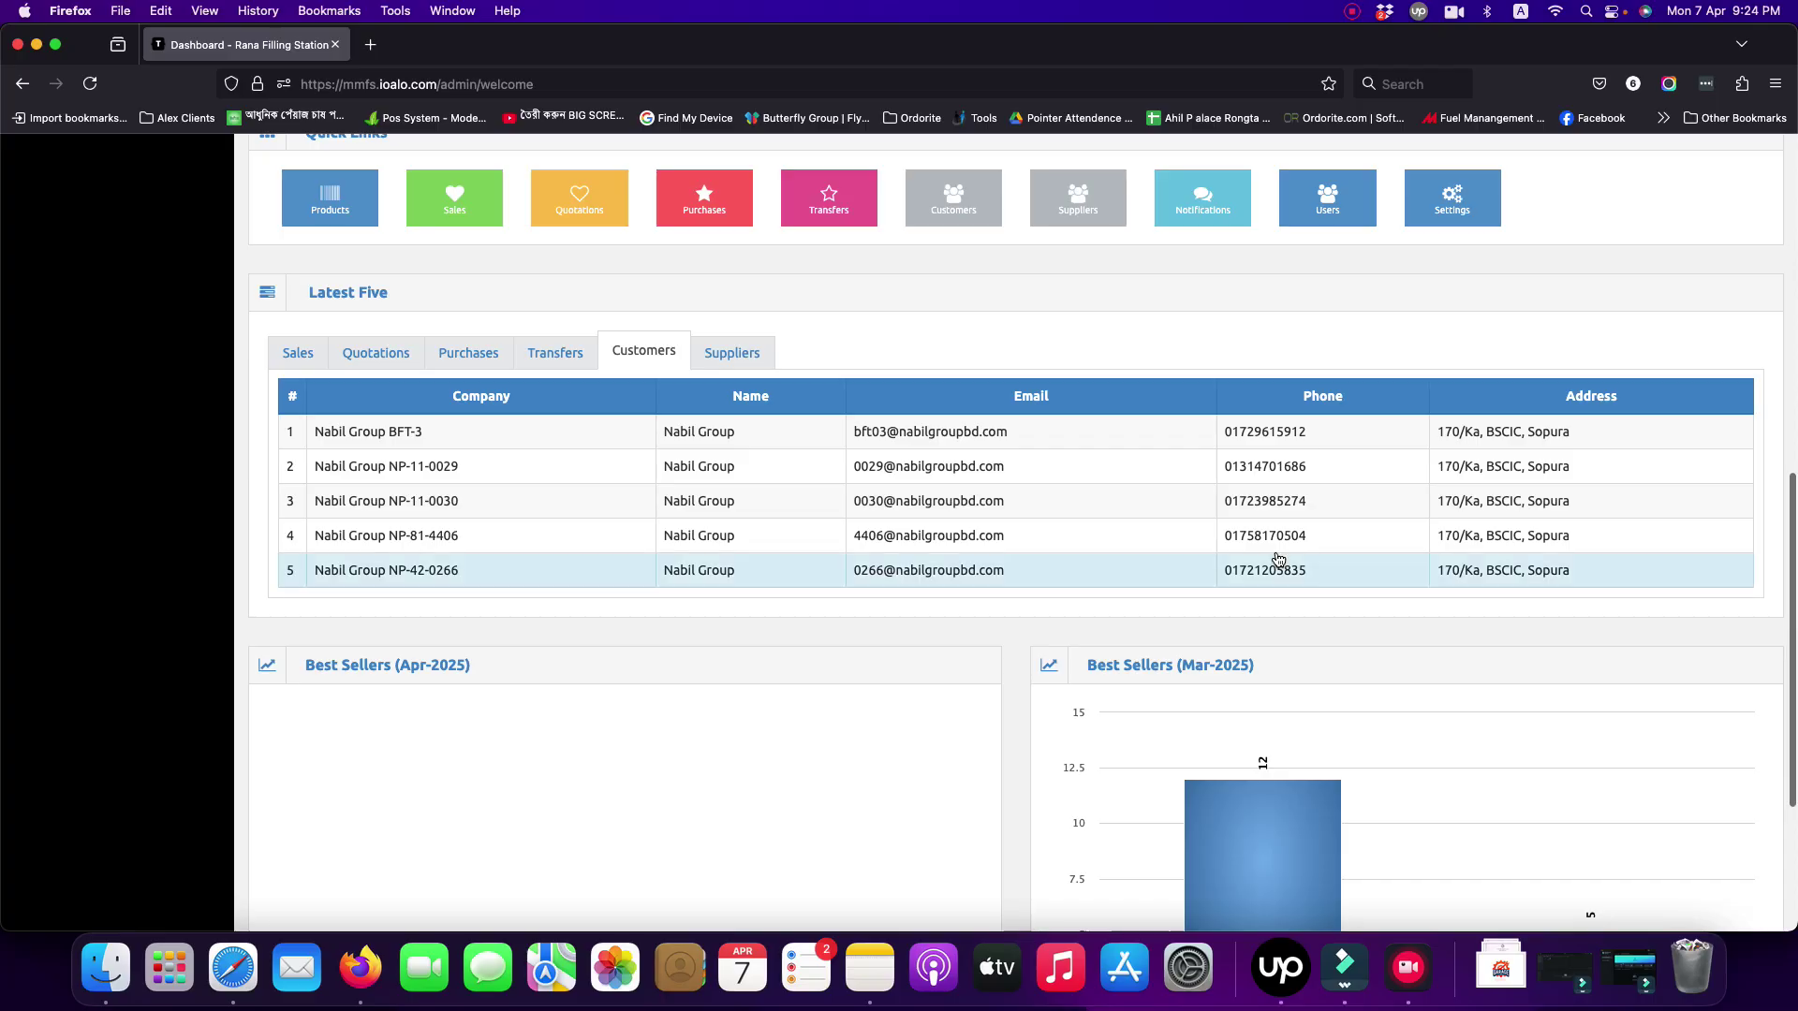
{"action": "left_click", "coordinate": [737, 354]}
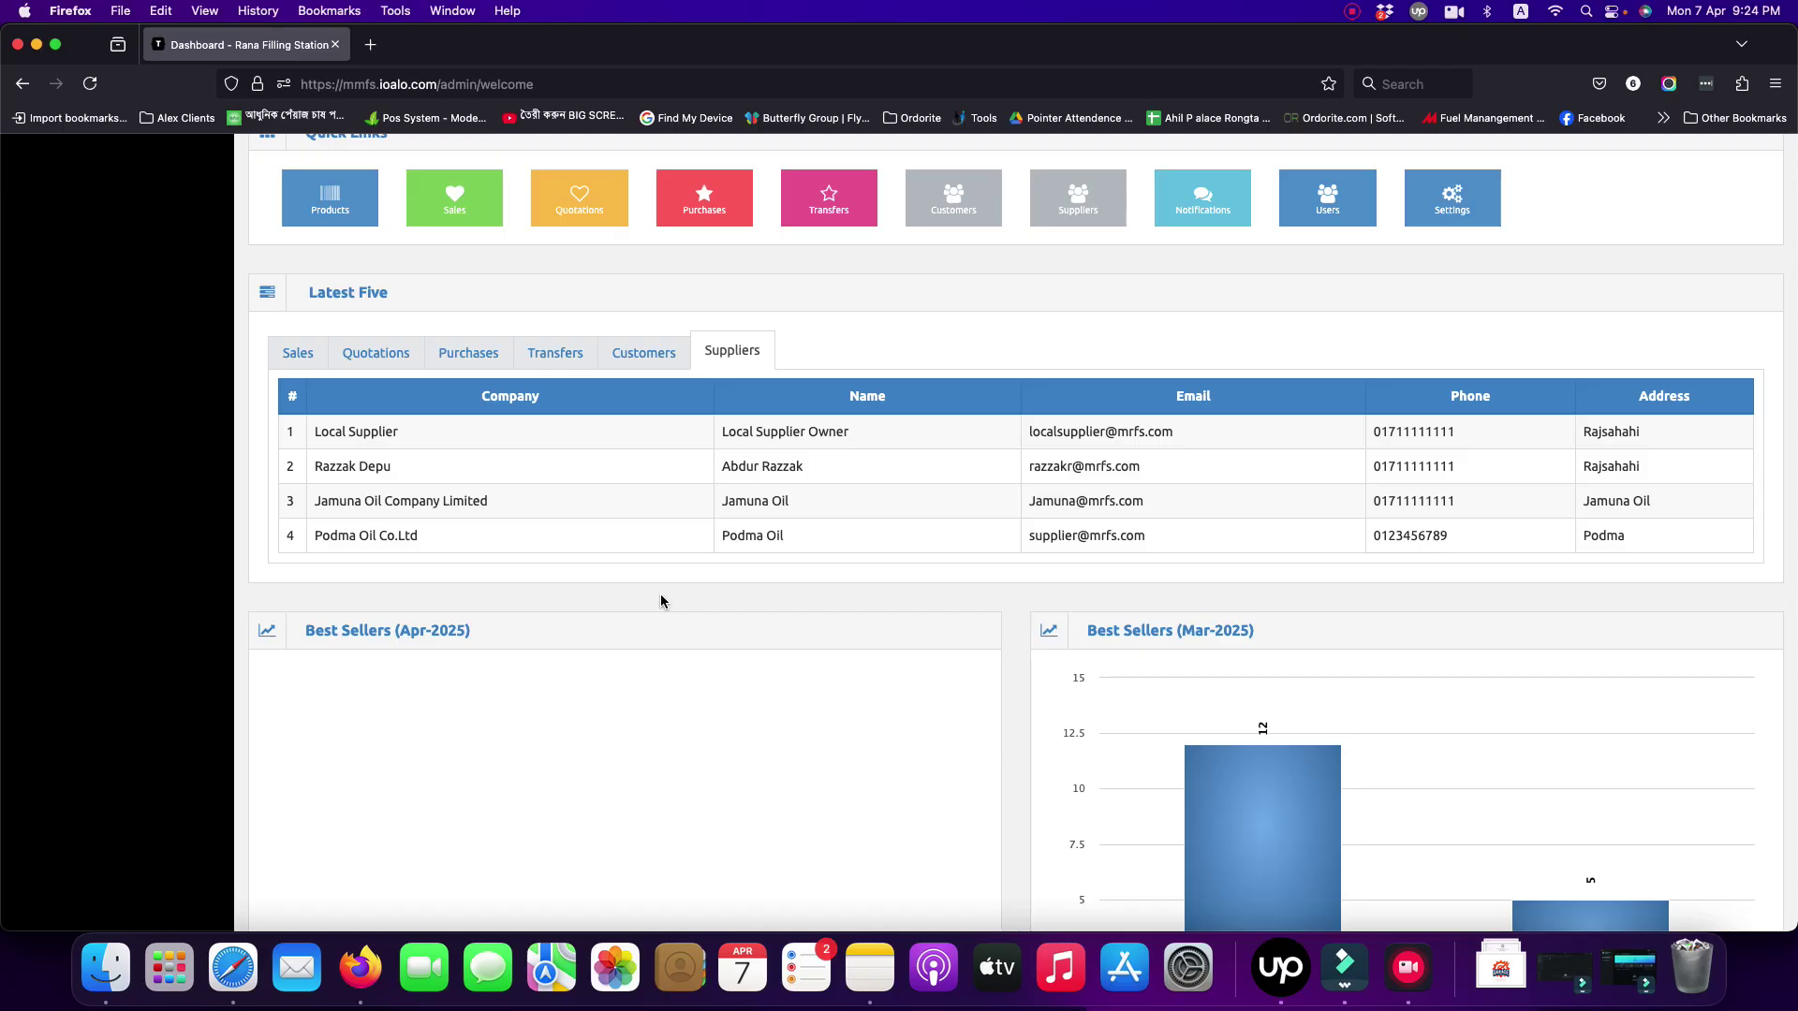
{"action": "scroll", "coordinate": [661, 601], "scroll_direction": "down", "scroll_amount": 5}
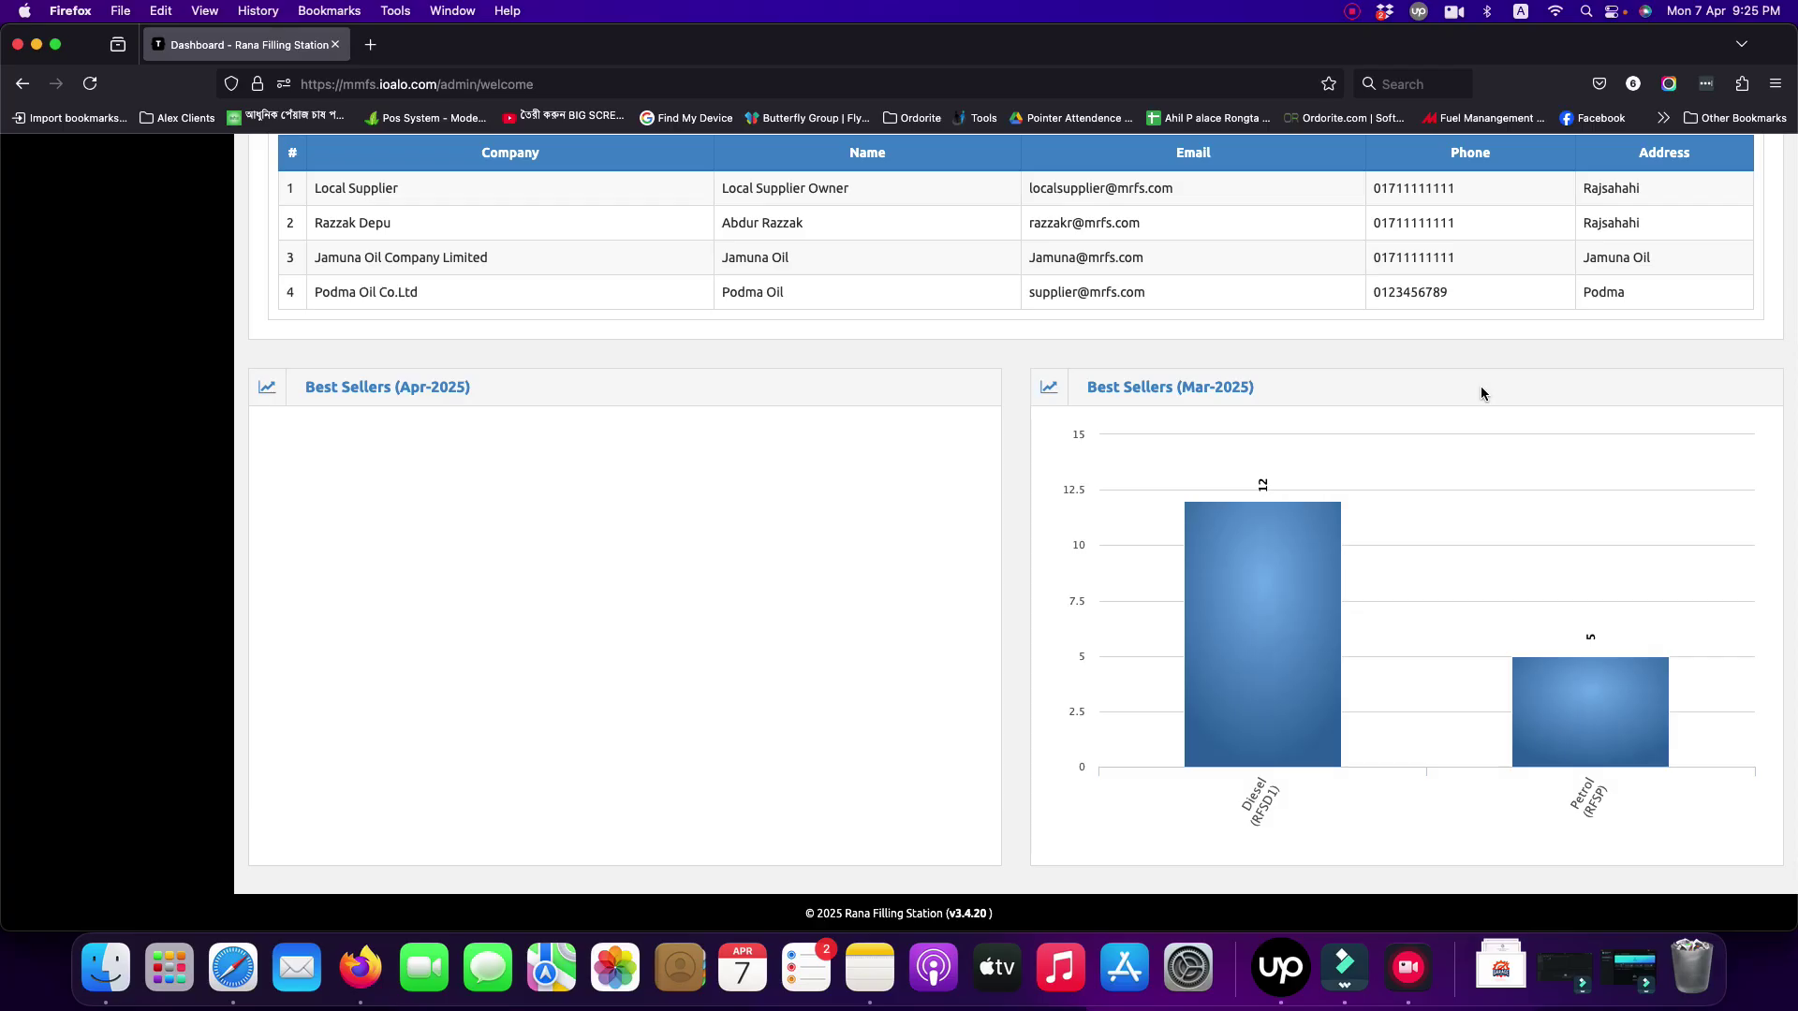
Inspect the diesel and petrol bars in the Mar-2025 best sellers chart and return to the dashboard's overview chart
{"action": "mouse_move", "coordinate": [1707, 725]}
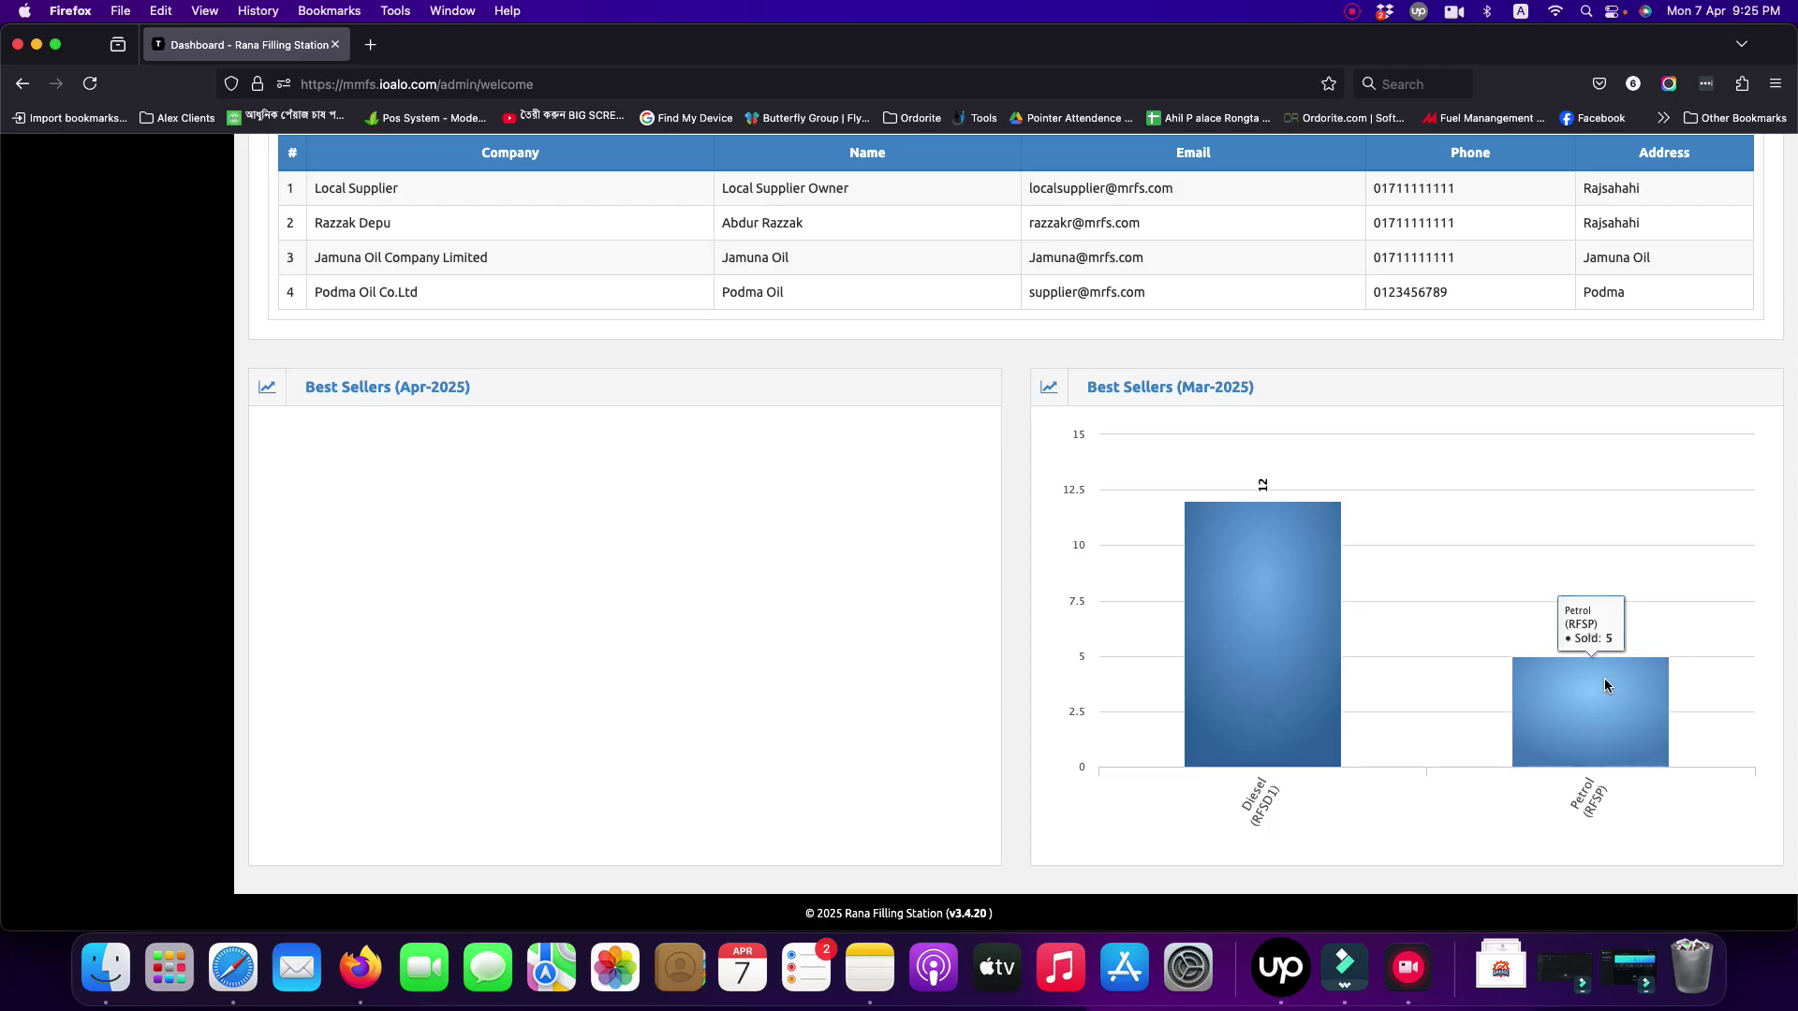
{"action": "mouse_move", "coordinate": [1233, 603]}
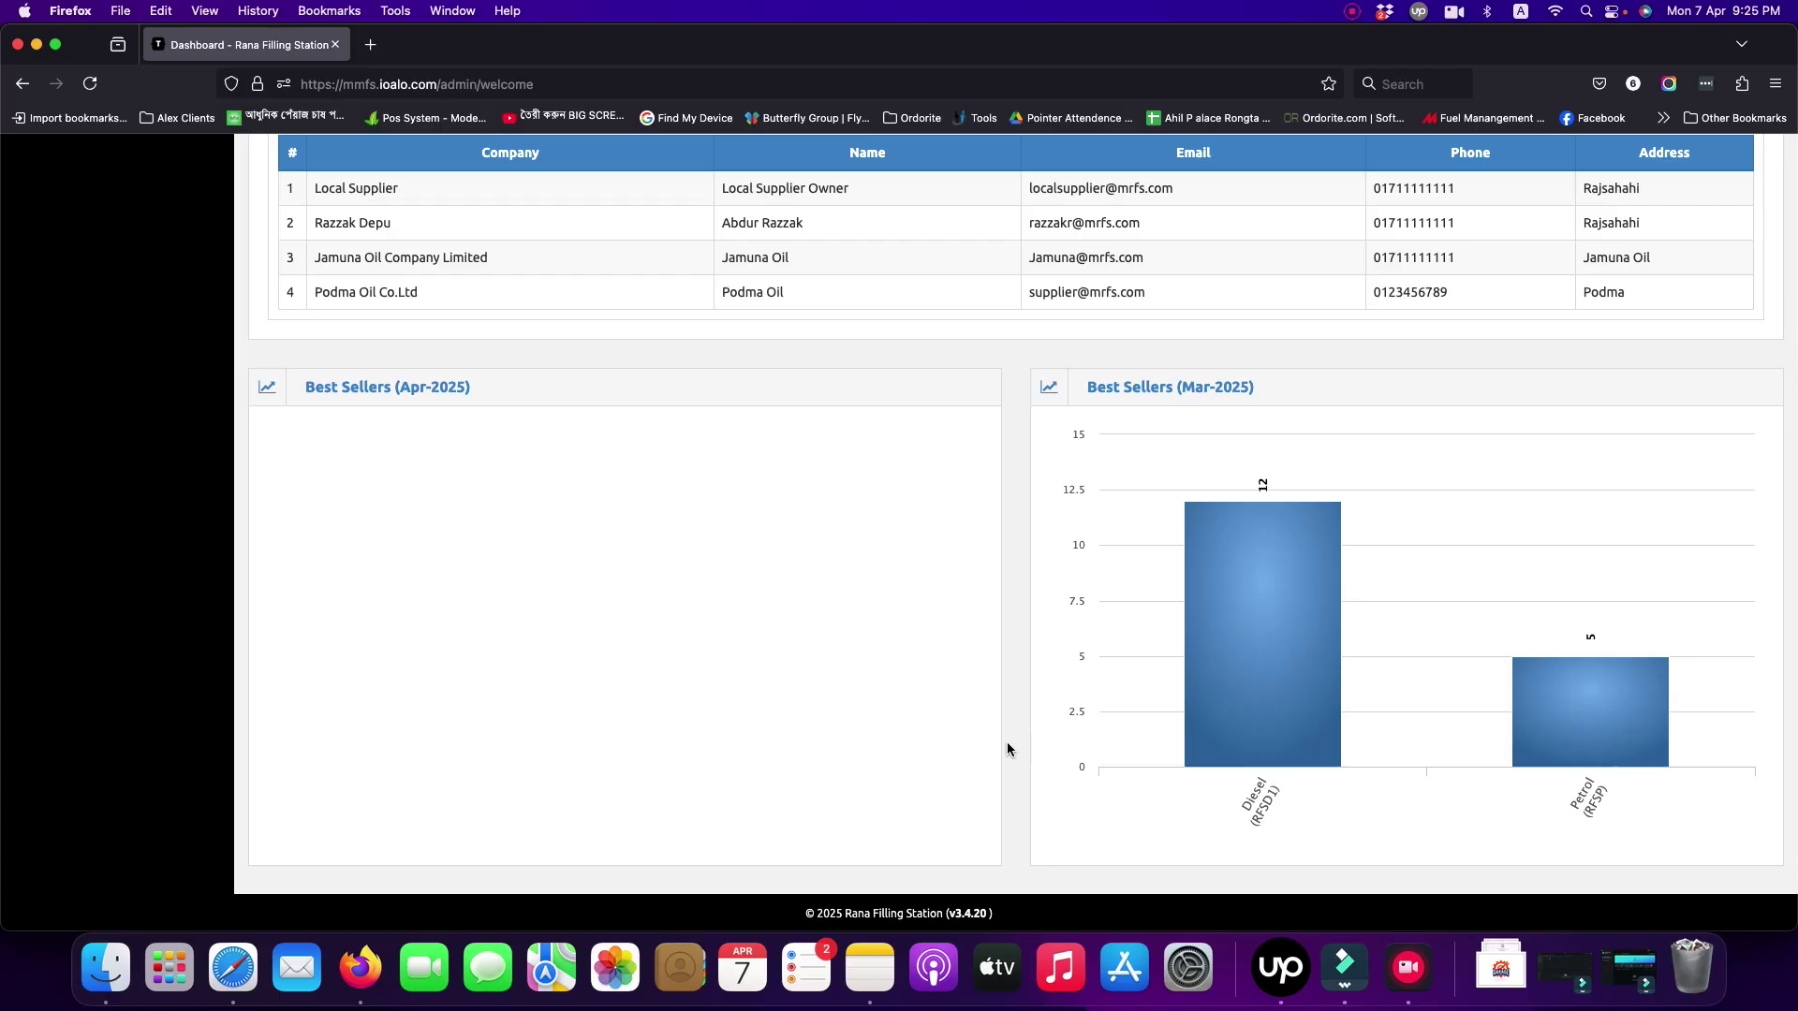
{"action": "scroll", "coordinate": [1007, 749], "scroll_direction": "up", "scroll_amount": 10}
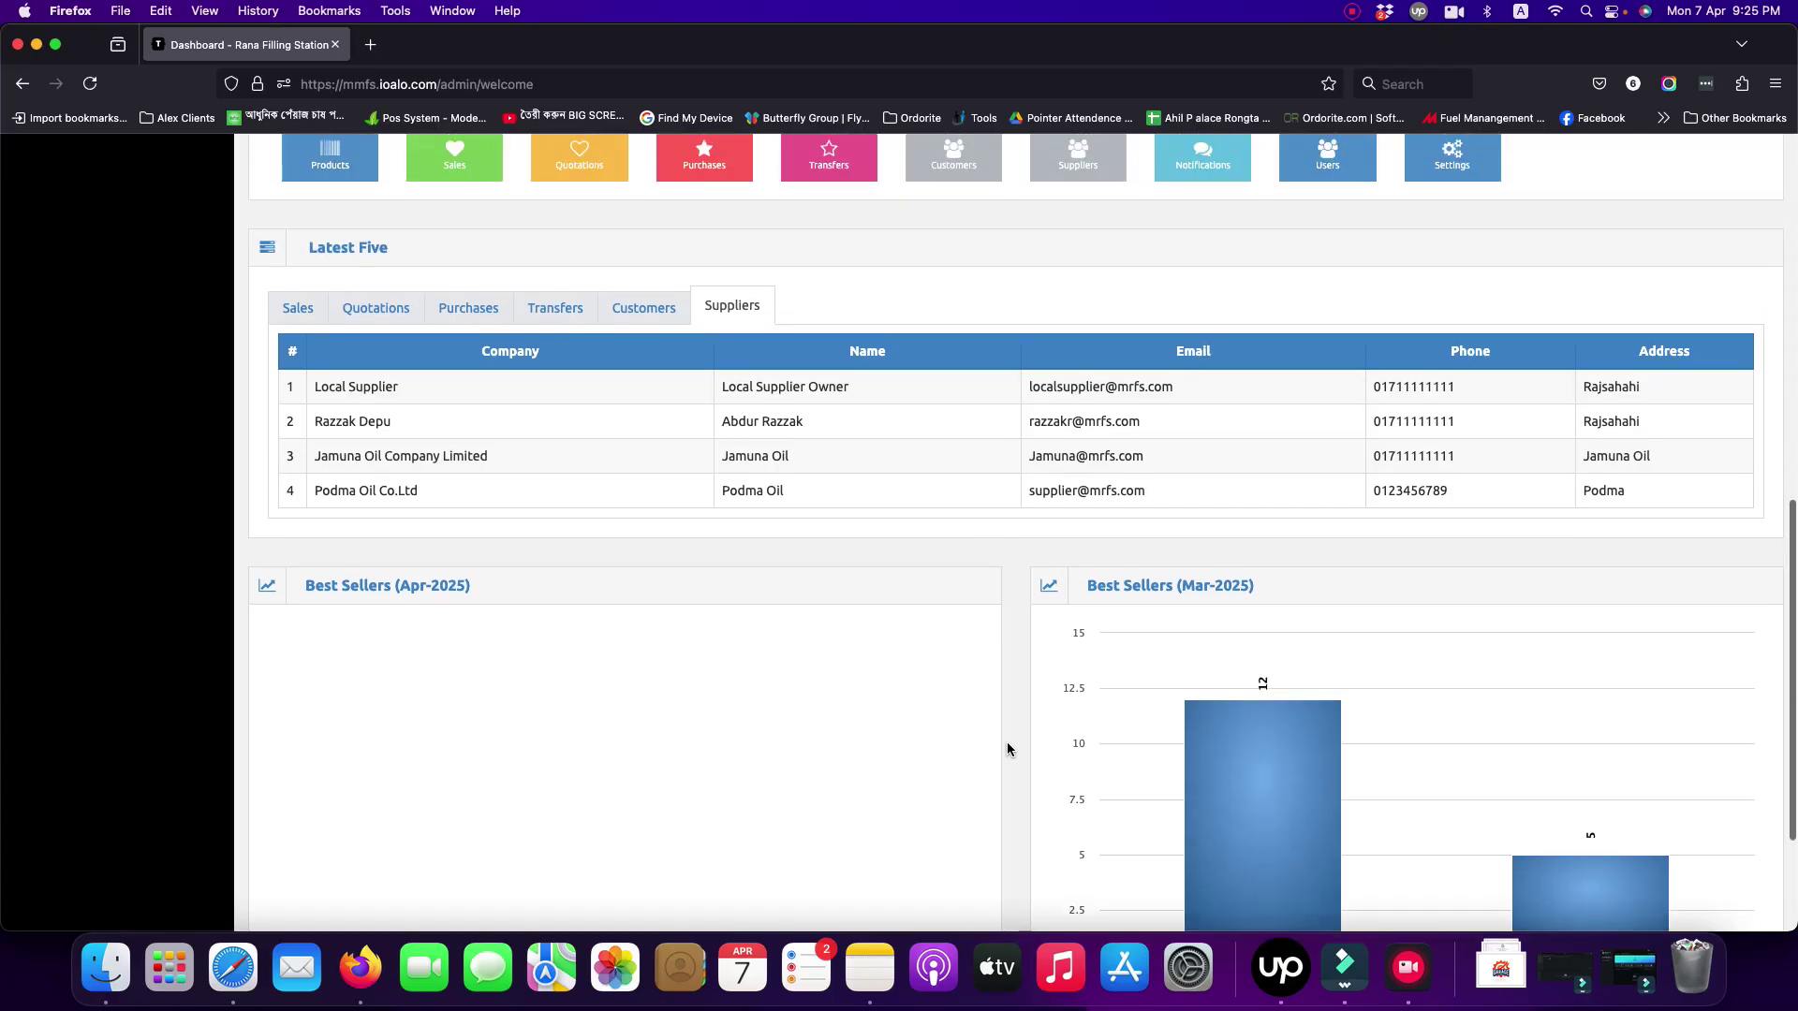
{"action": "scroll", "coordinate": [1007, 749], "scroll_direction": "up", "scroll_amount": 5}
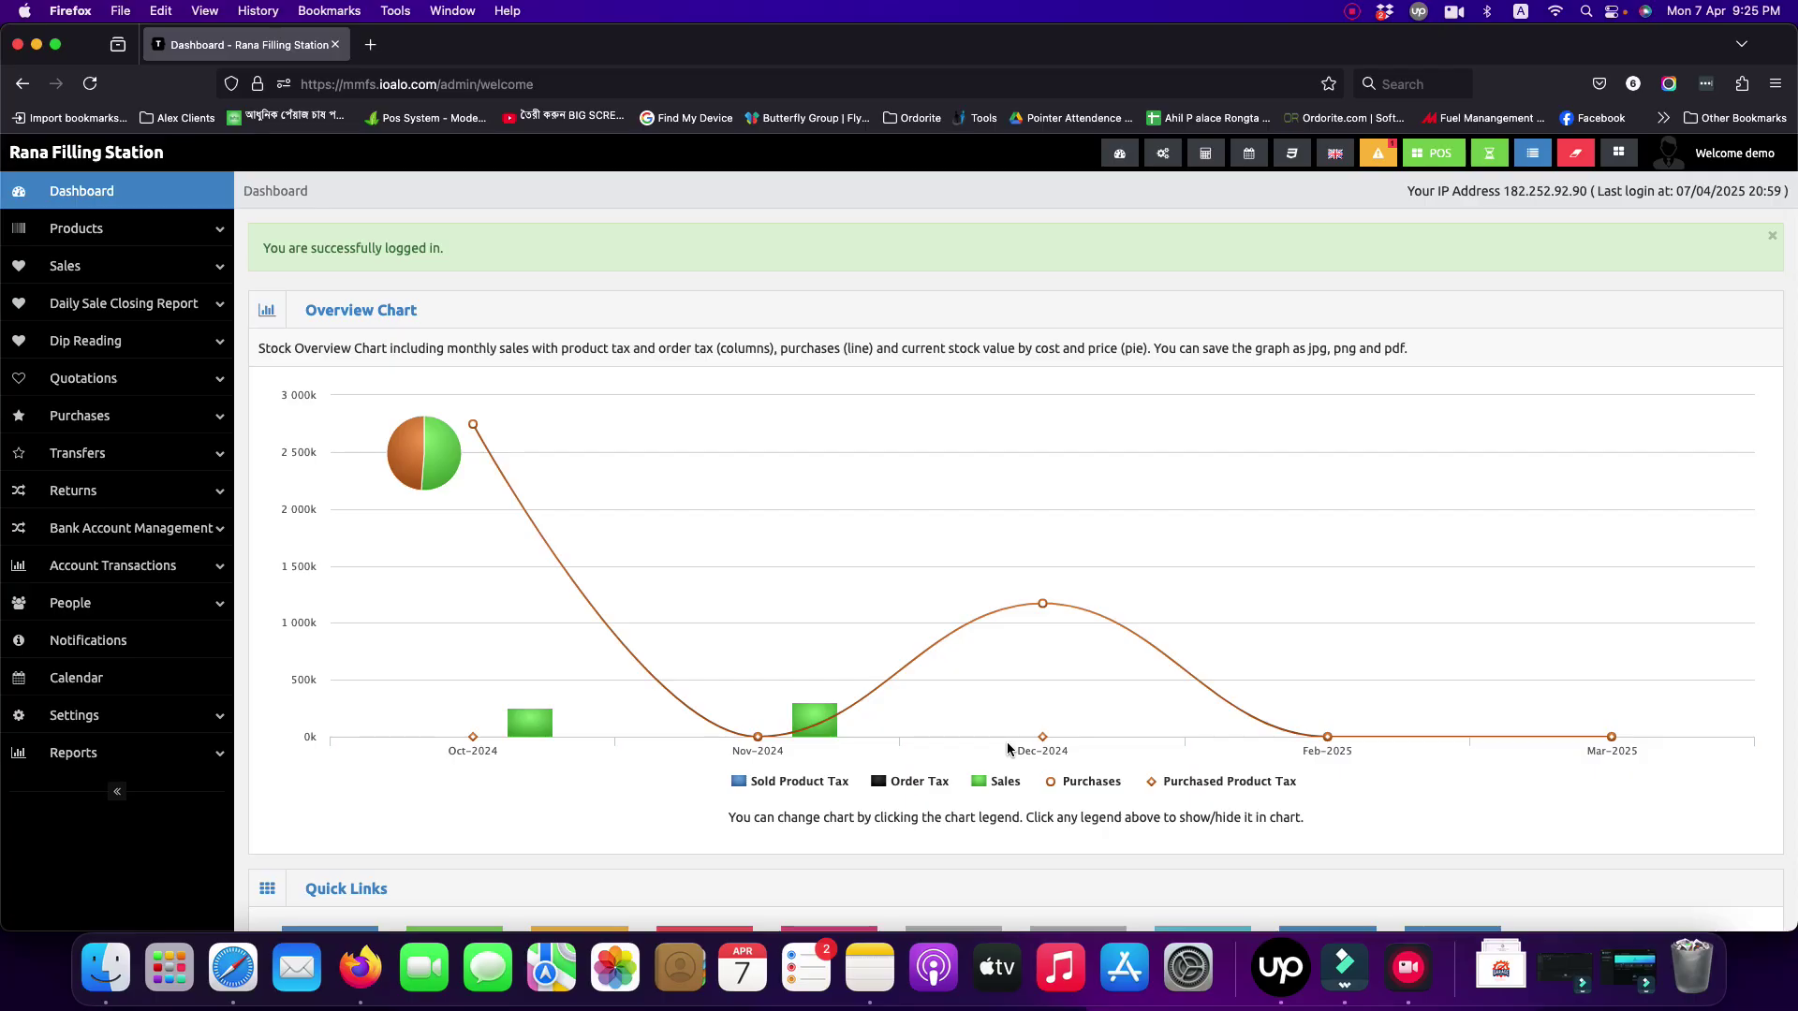
{"action": "mouse_move", "coordinate": [907, 530]}
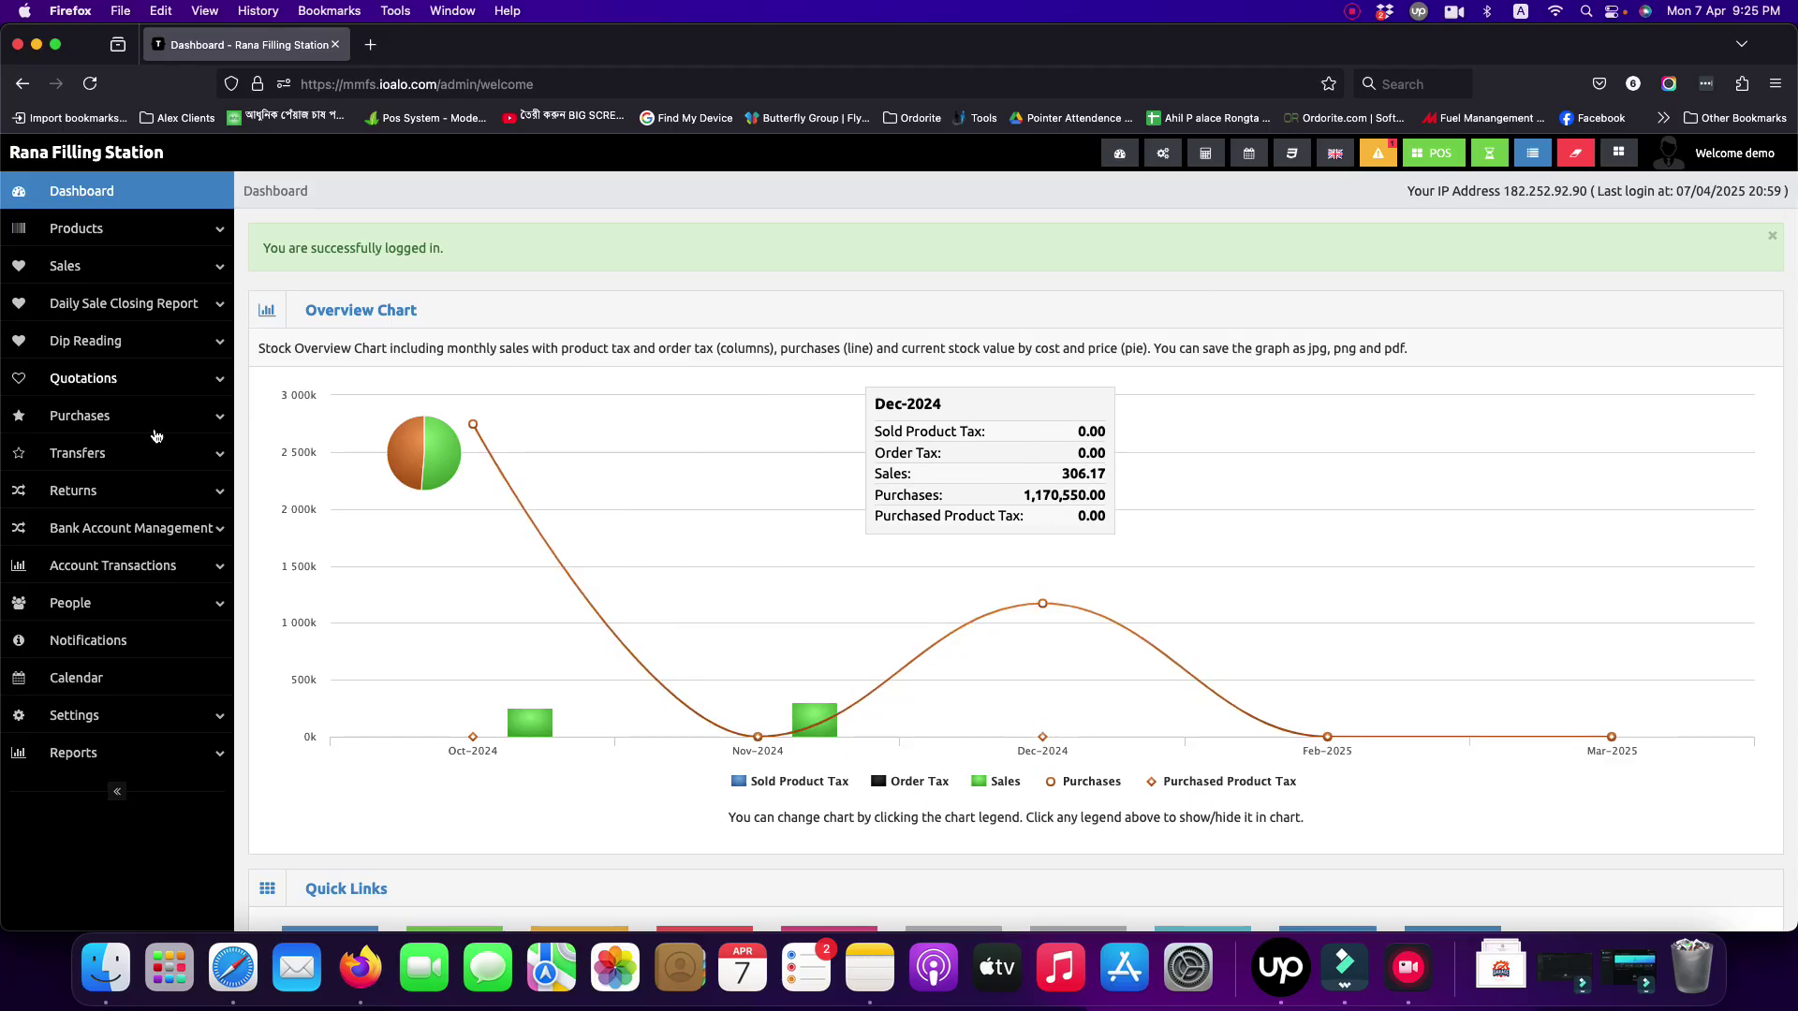
Look through the entries under Products, Sales, Daily Sale Closing Report and Dip Reading, collapsing each one again
{"action": "left_click", "coordinate": [193, 229]}
{"action": "left_click", "coordinate": [193, 230]}
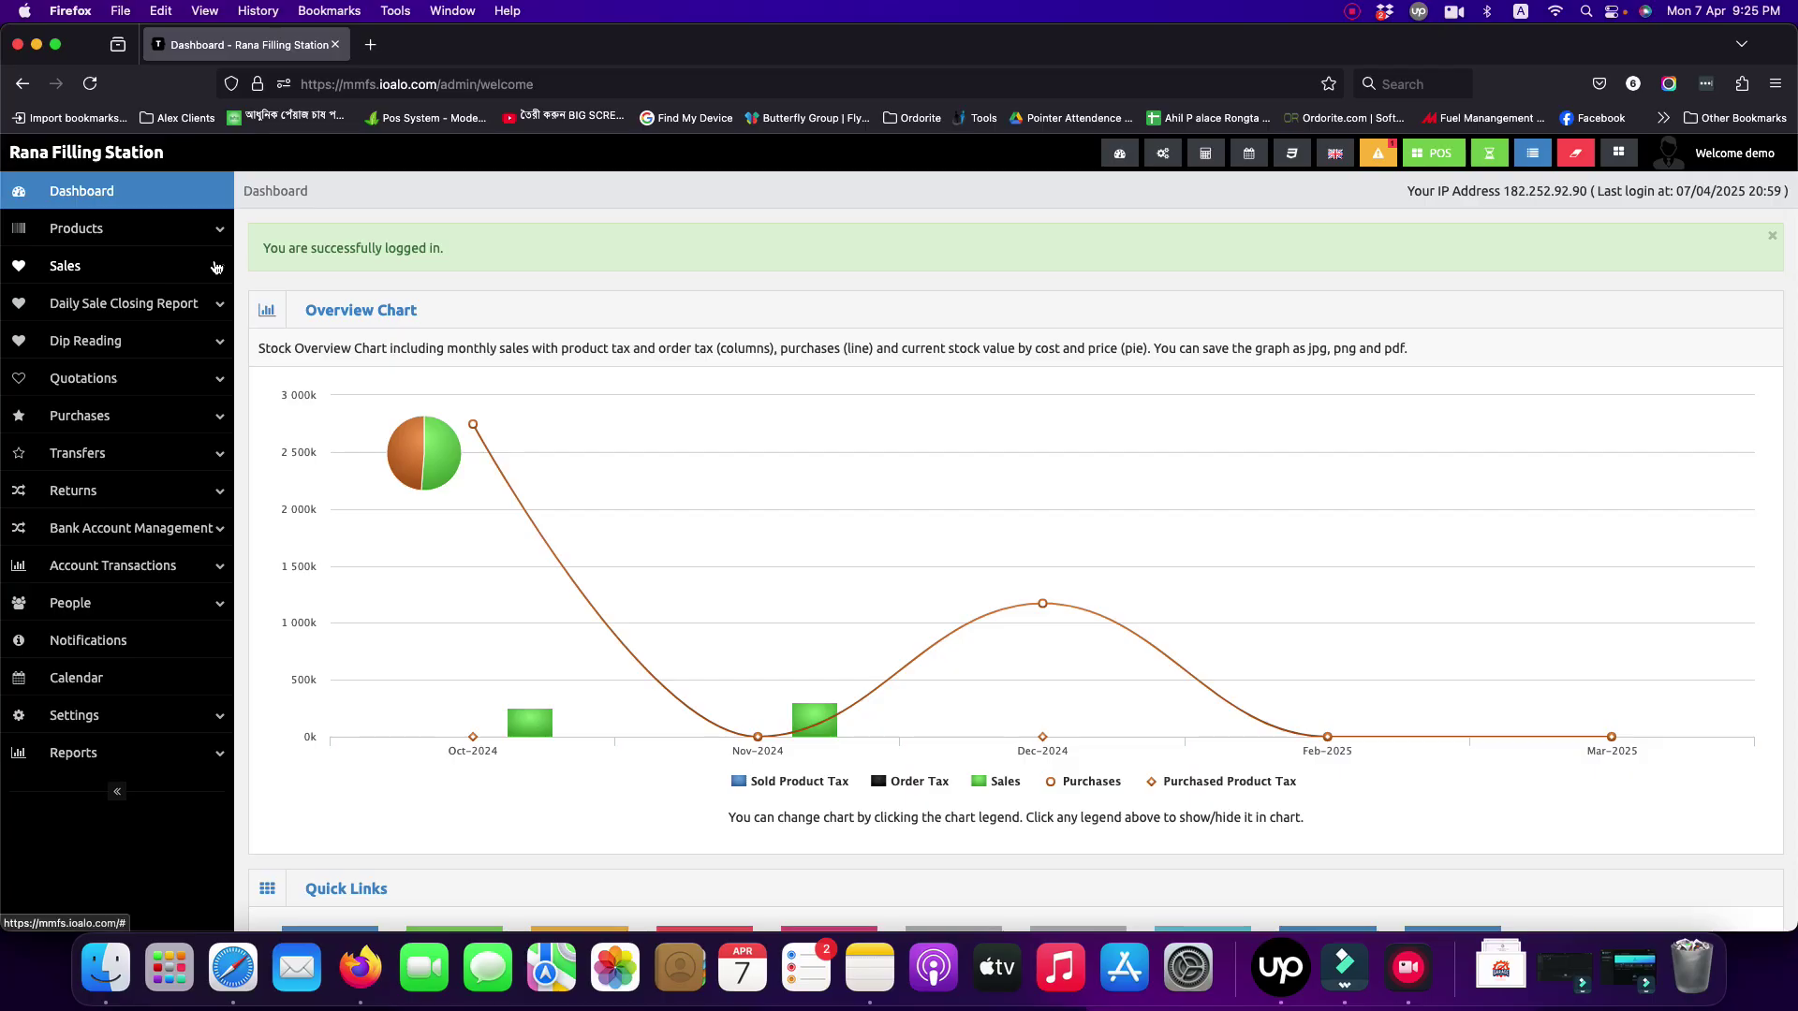
{"action": "left_click", "coordinate": [215, 266]}
{"action": "left_click", "coordinate": [215, 266]}
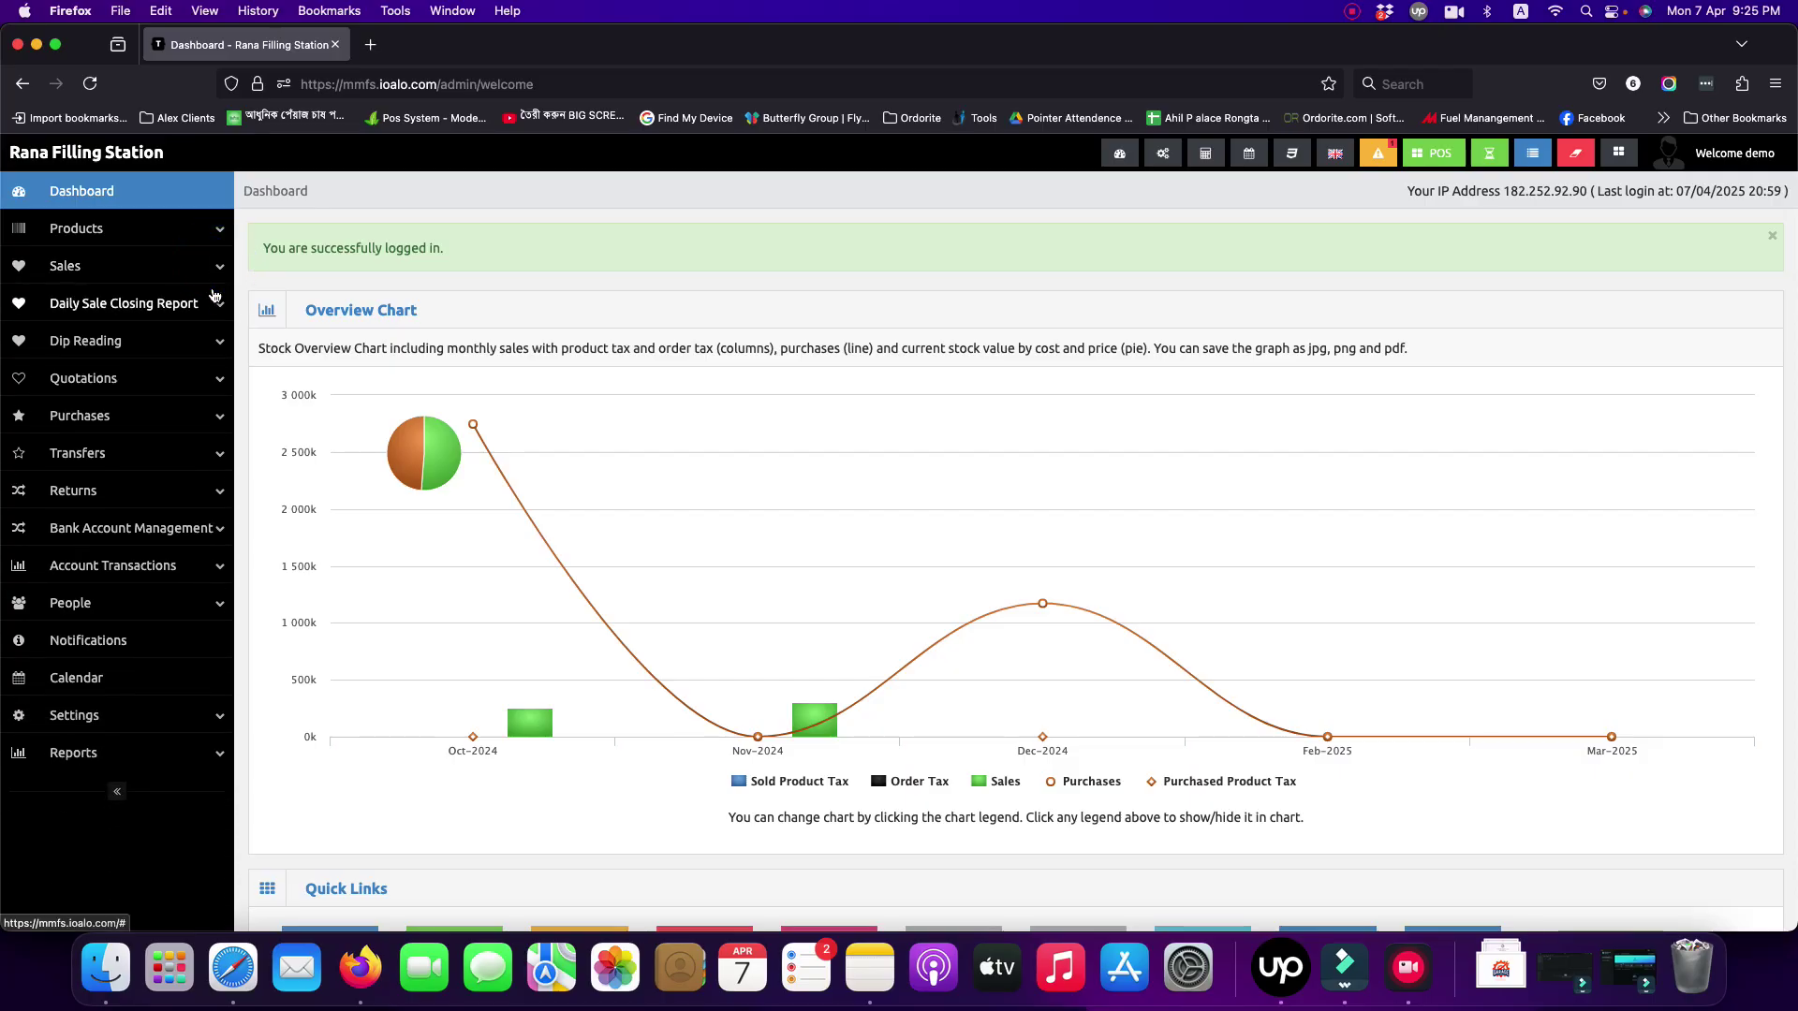
{"action": "left_click", "coordinate": [216, 300]}
{"action": "left_click", "coordinate": [215, 300]}
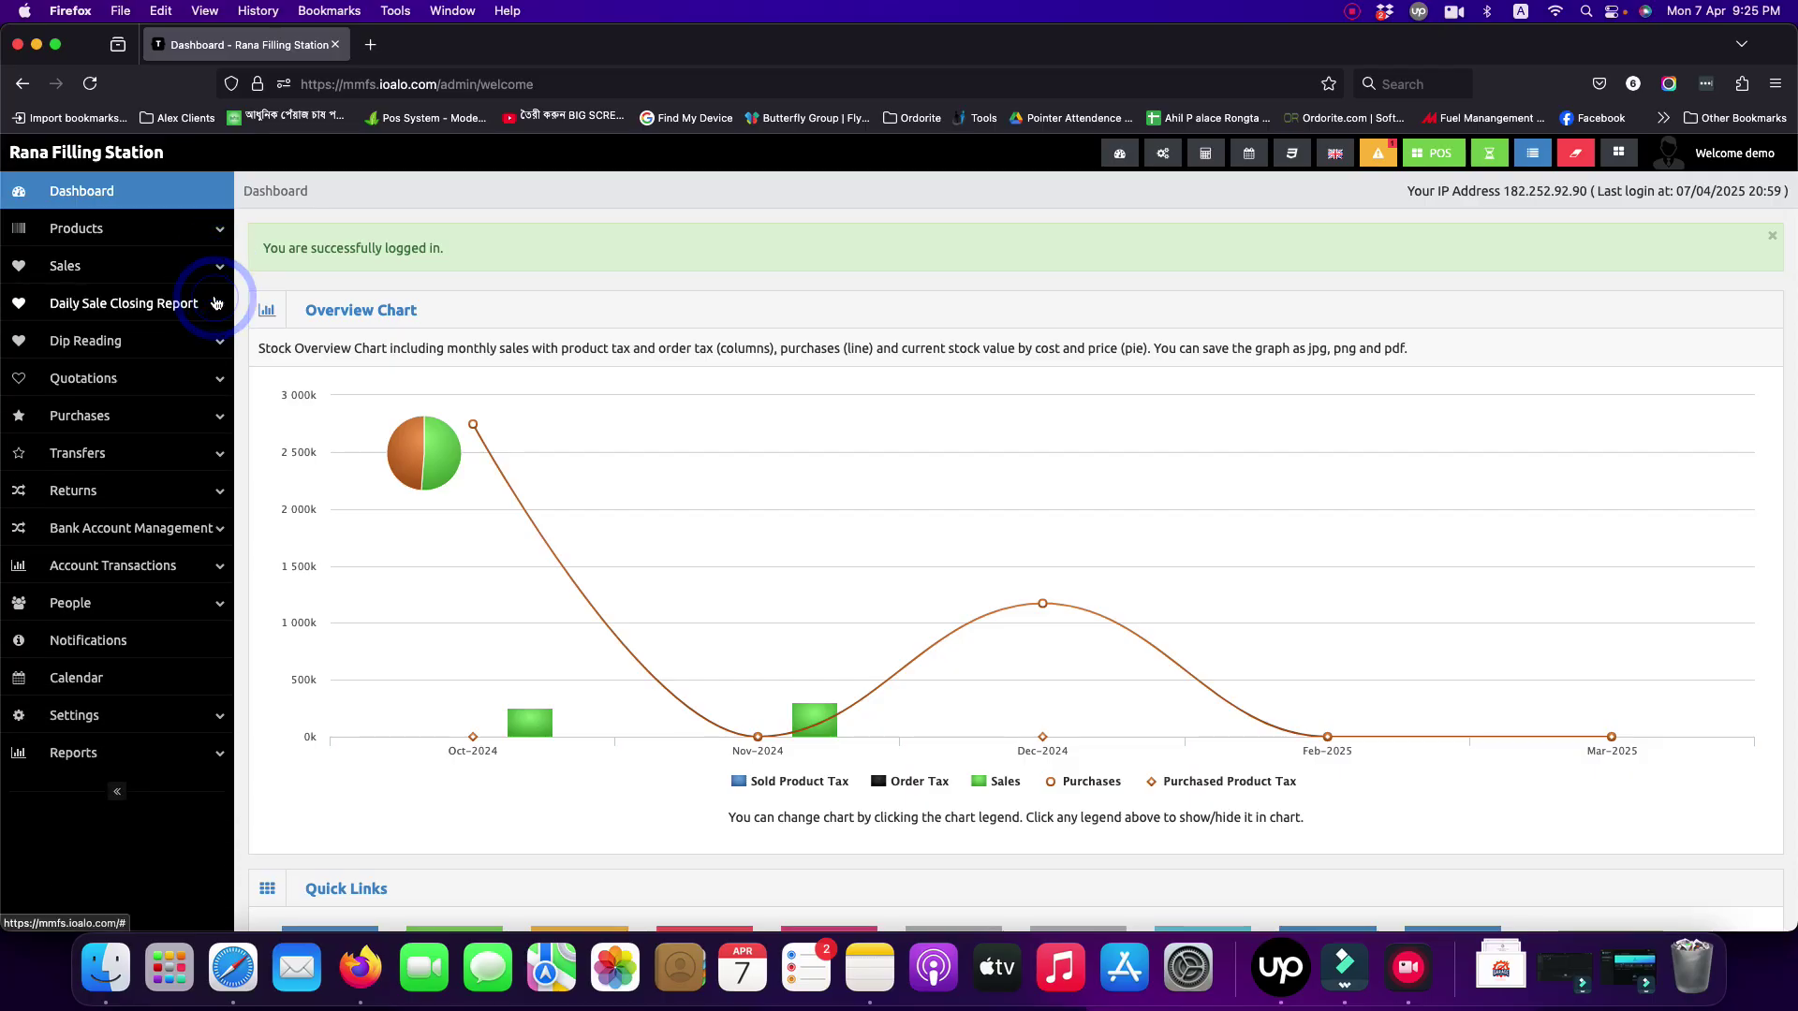
{"action": "left_click", "coordinate": [219, 343]}
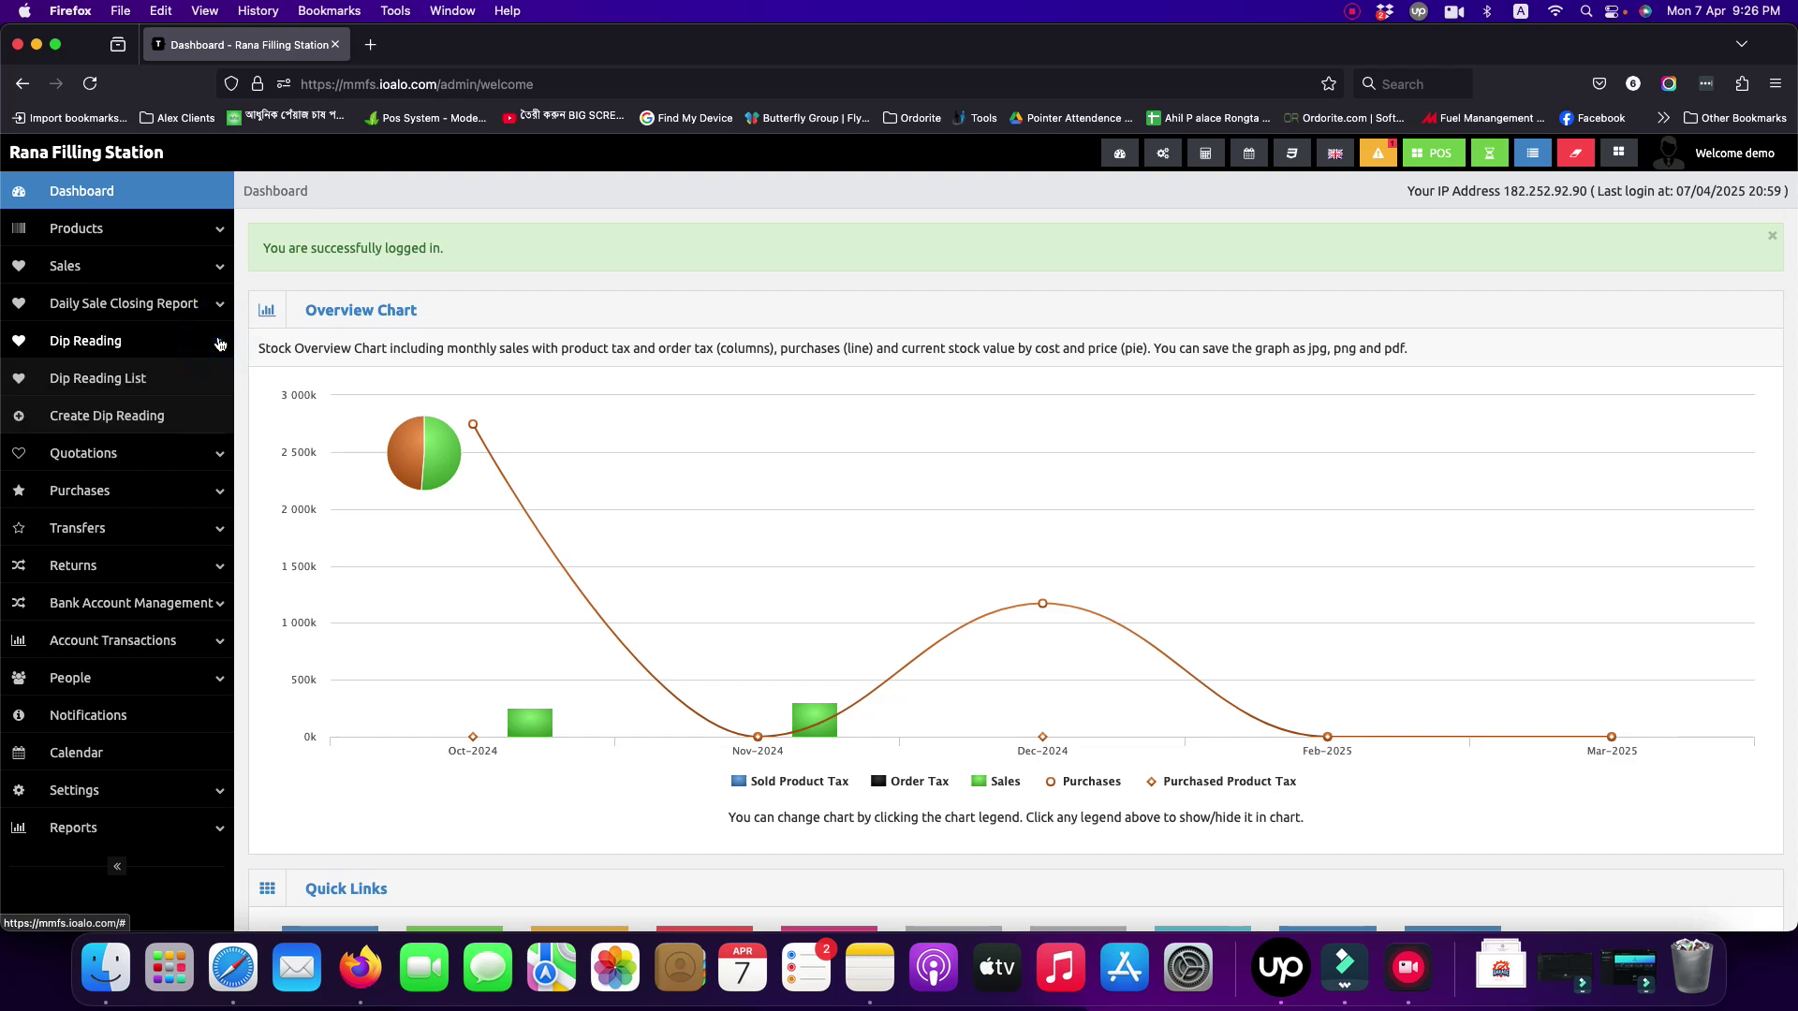
{"action": "left_click", "coordinate": [219, 343]}
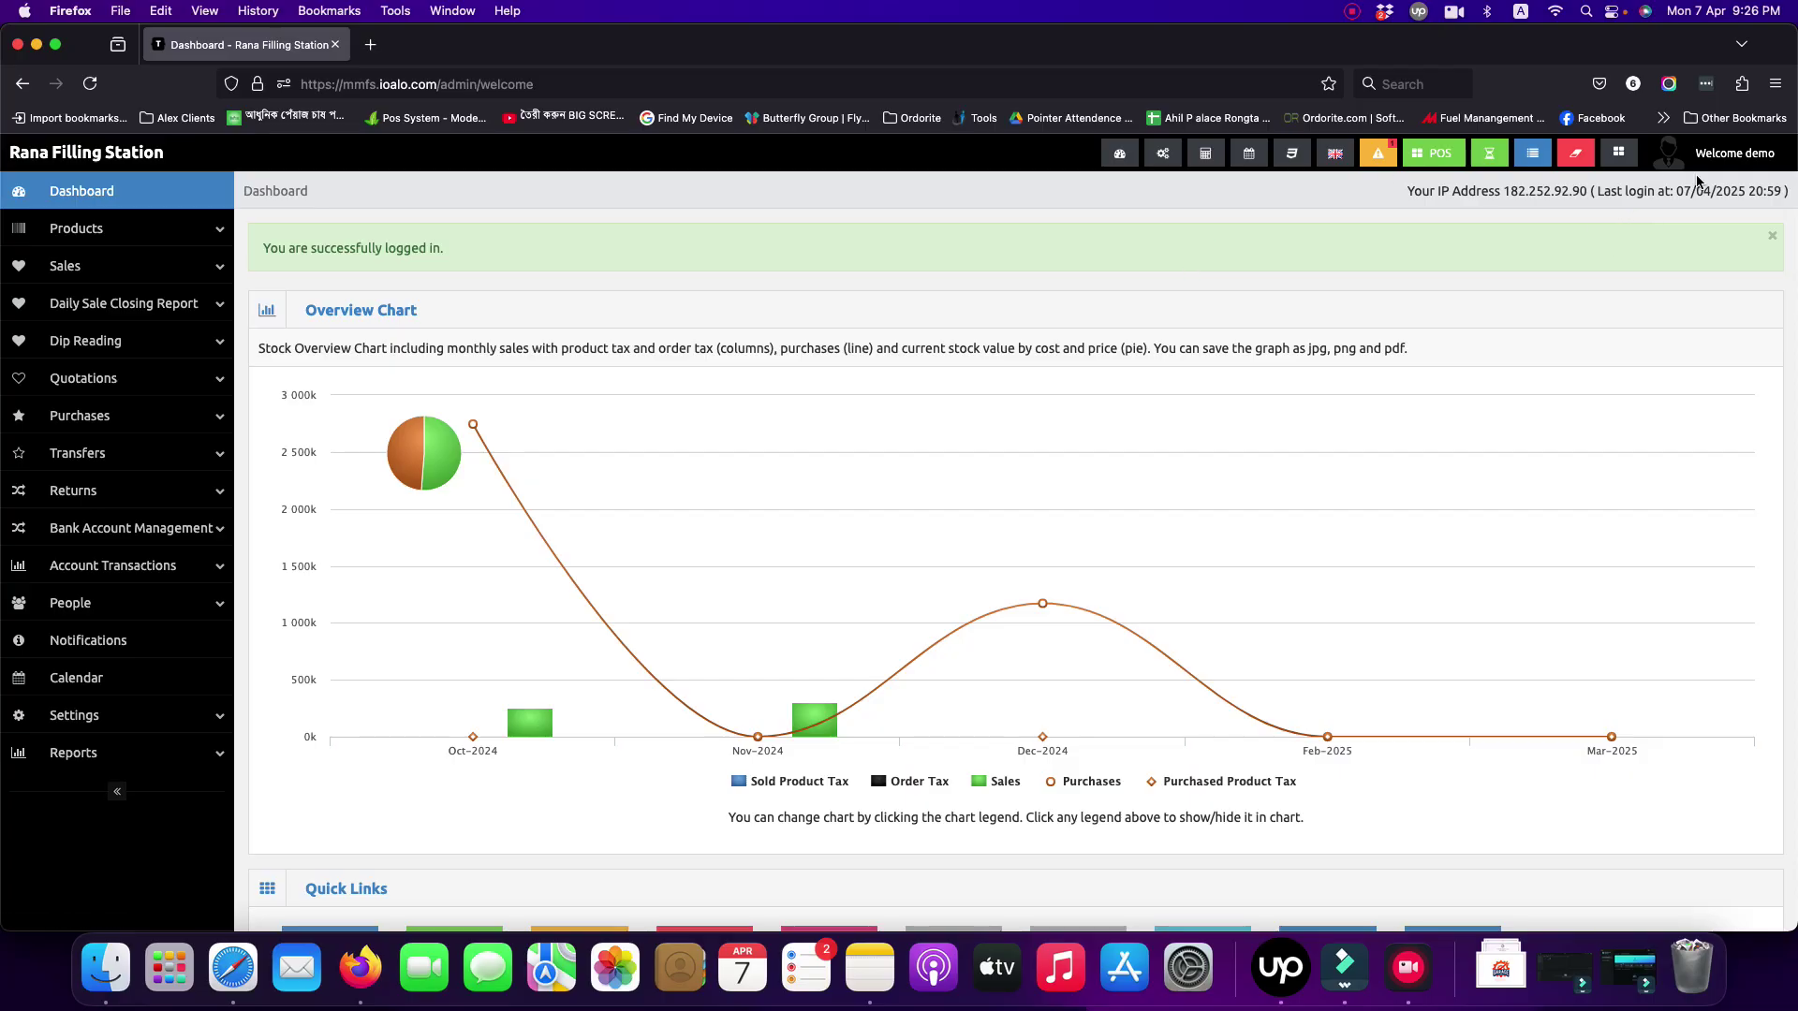
Review the demo account's profile details and its Change Password form, plus the remaining account options
{"action": "left_click", "coordinate": [1728, 159]}
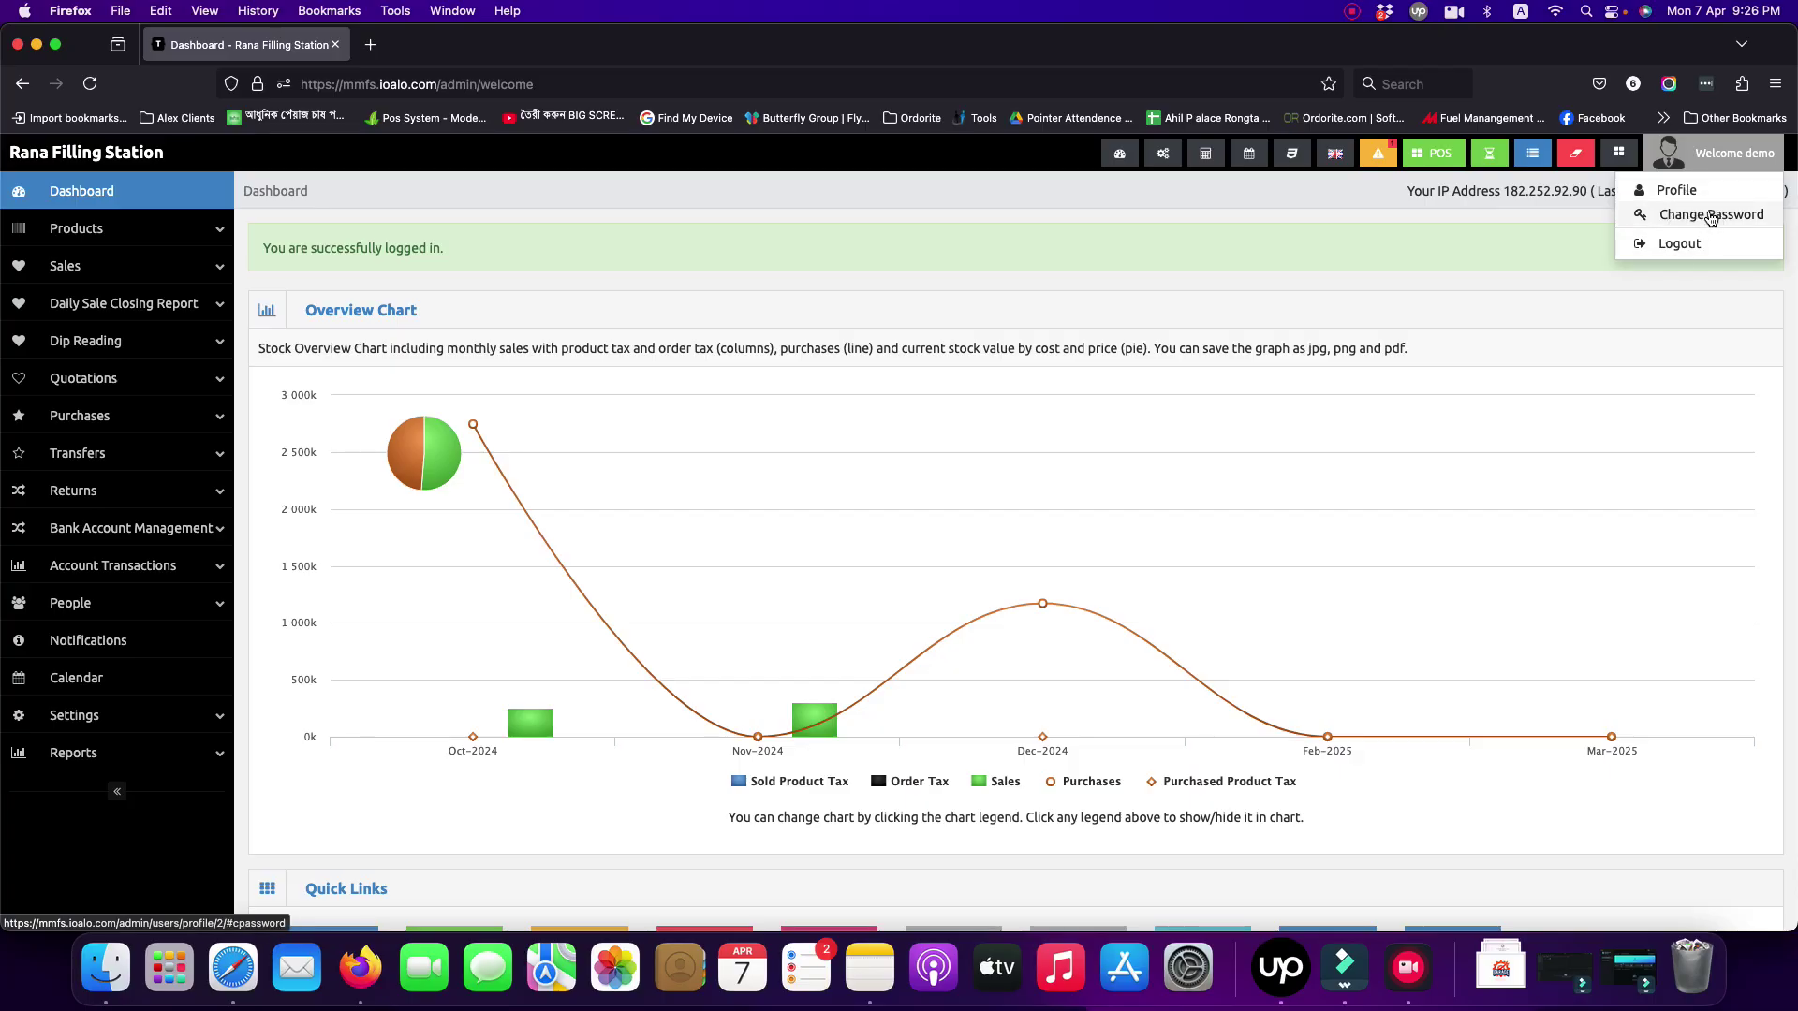
{"action": "left_click", "coordinate": [1675, 189]}
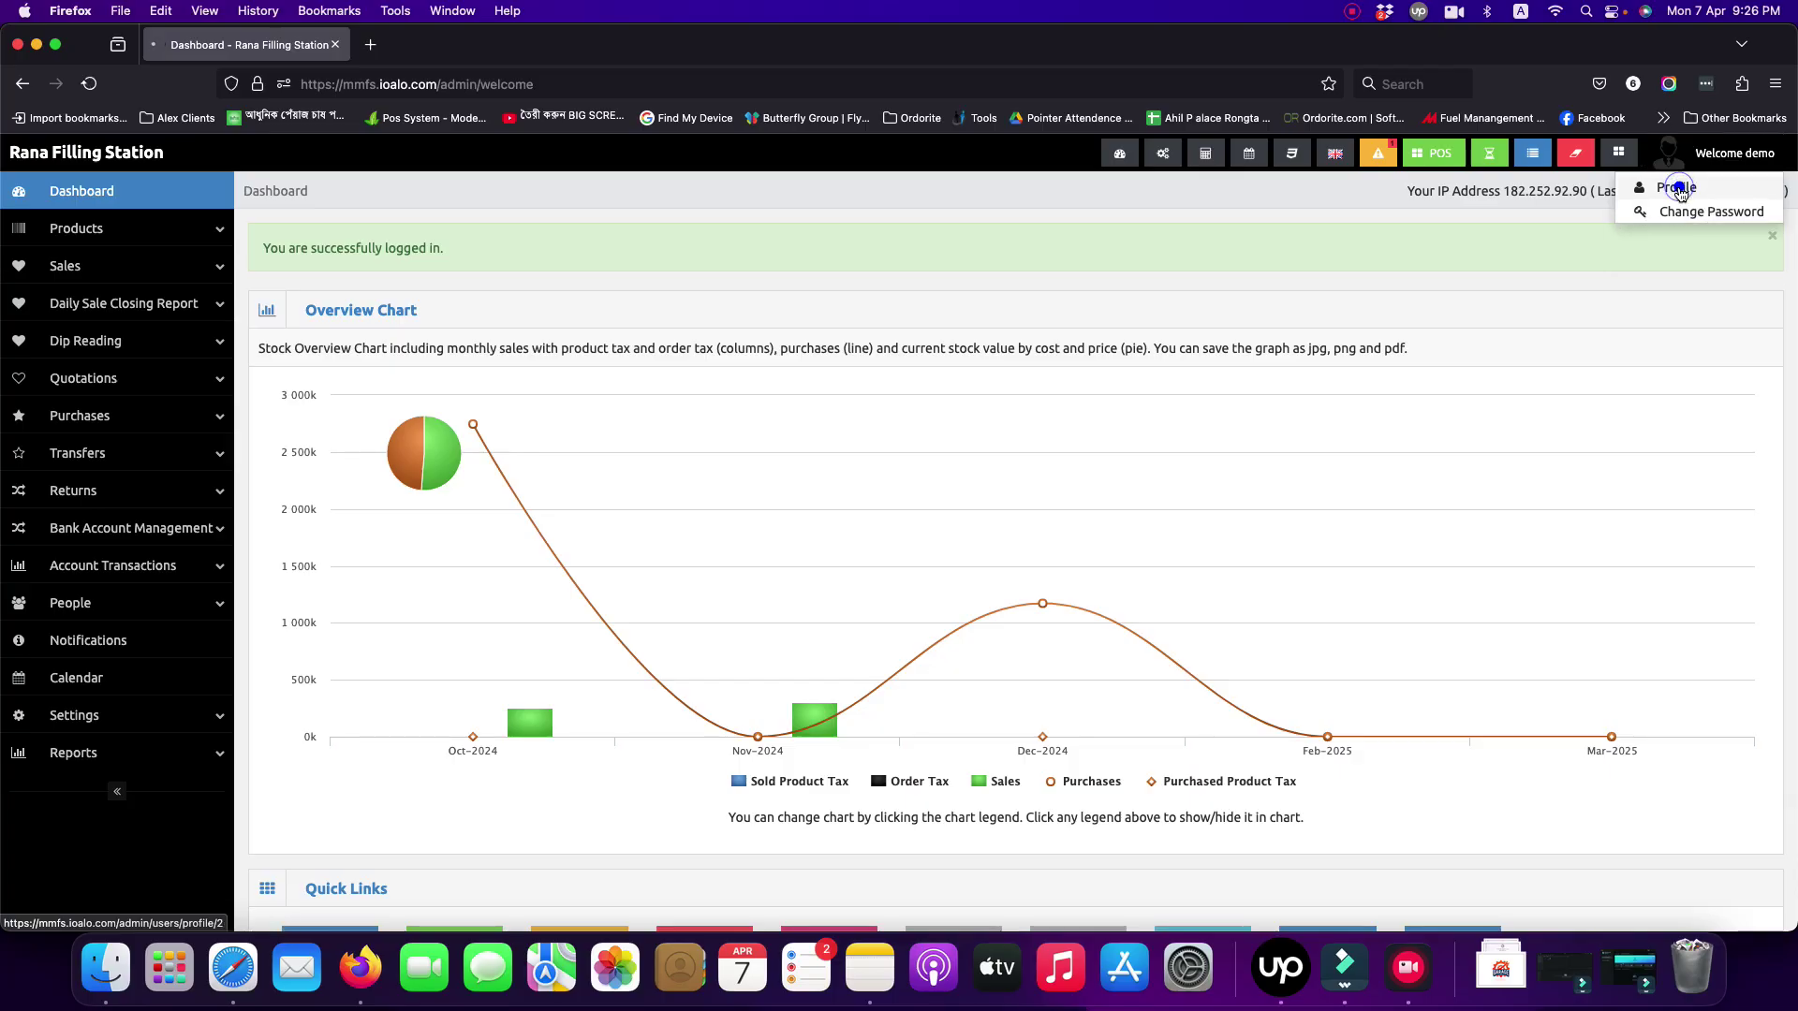
{"action": "scroll", "coordinate": [590, 525], "scroll_direction": "down", "scroll_amount": 3}
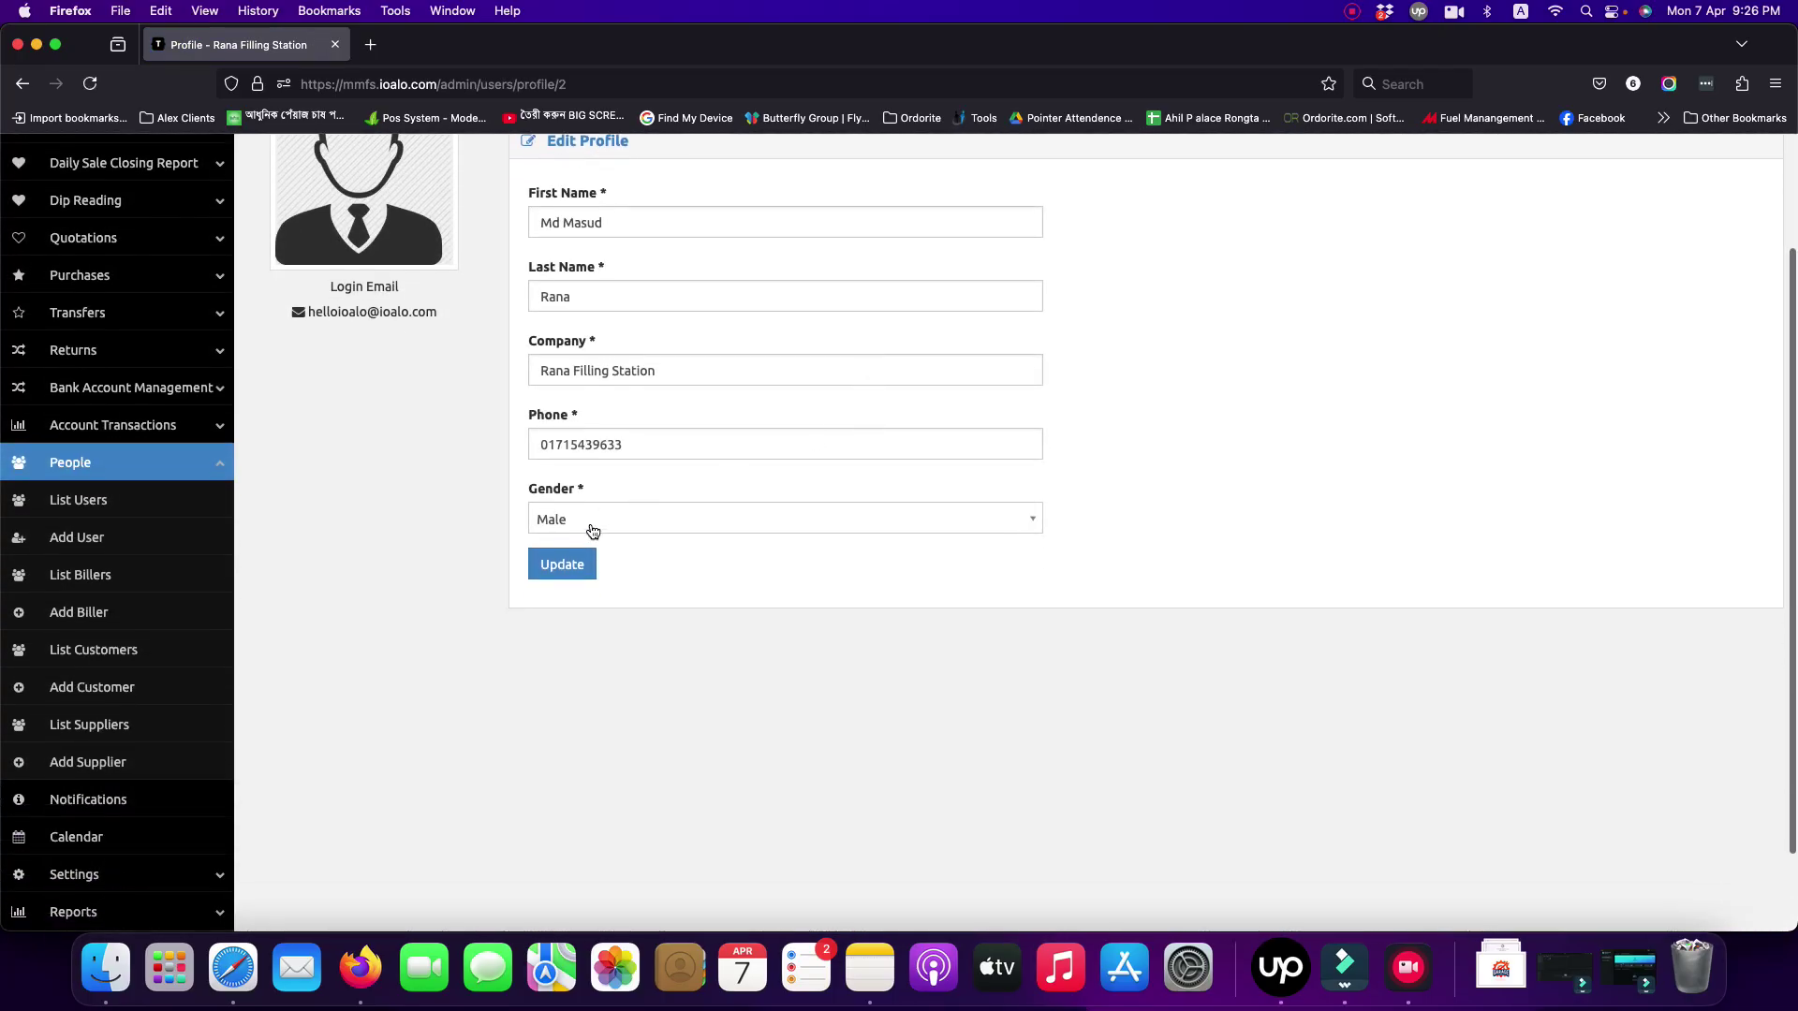
{"action": "scroll", "coordinate": [594, 525], "scroll_direction": "up", "scroll_amount": 3}
{"action": "left_click", "coordinate": [628, 245]}
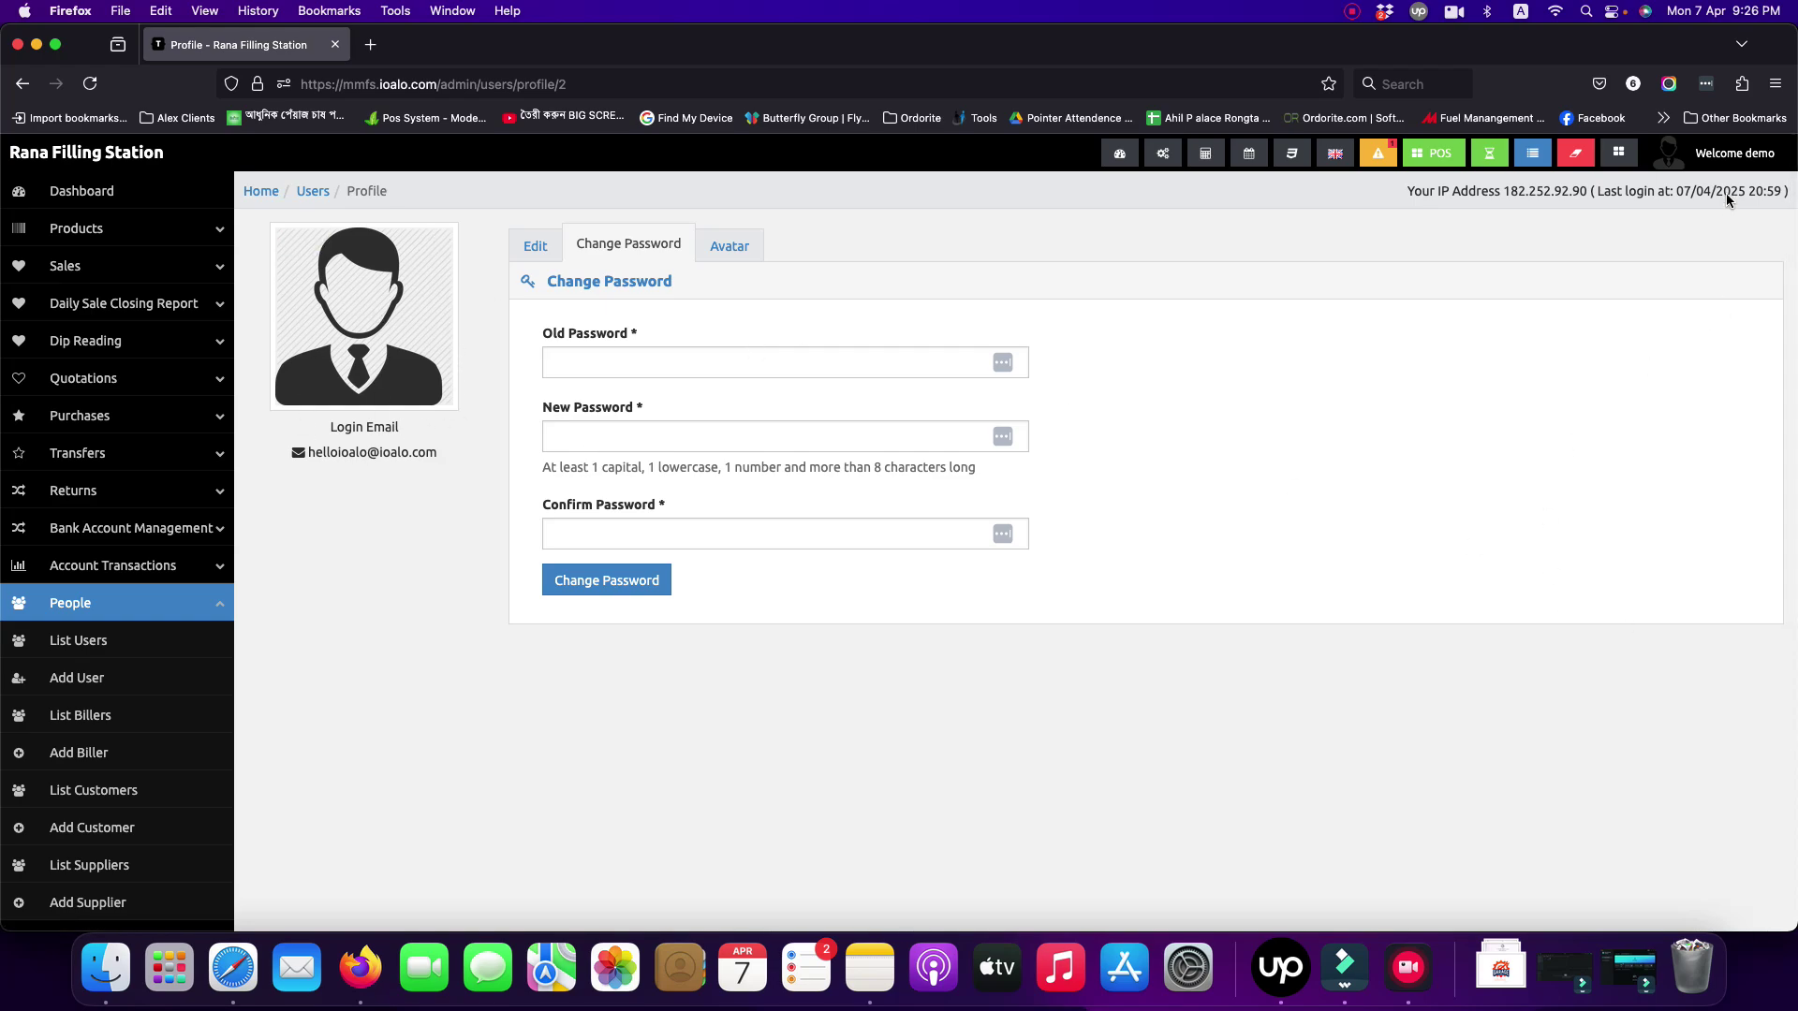
{"action": "left_click", "coordinate": [1728, 153]}
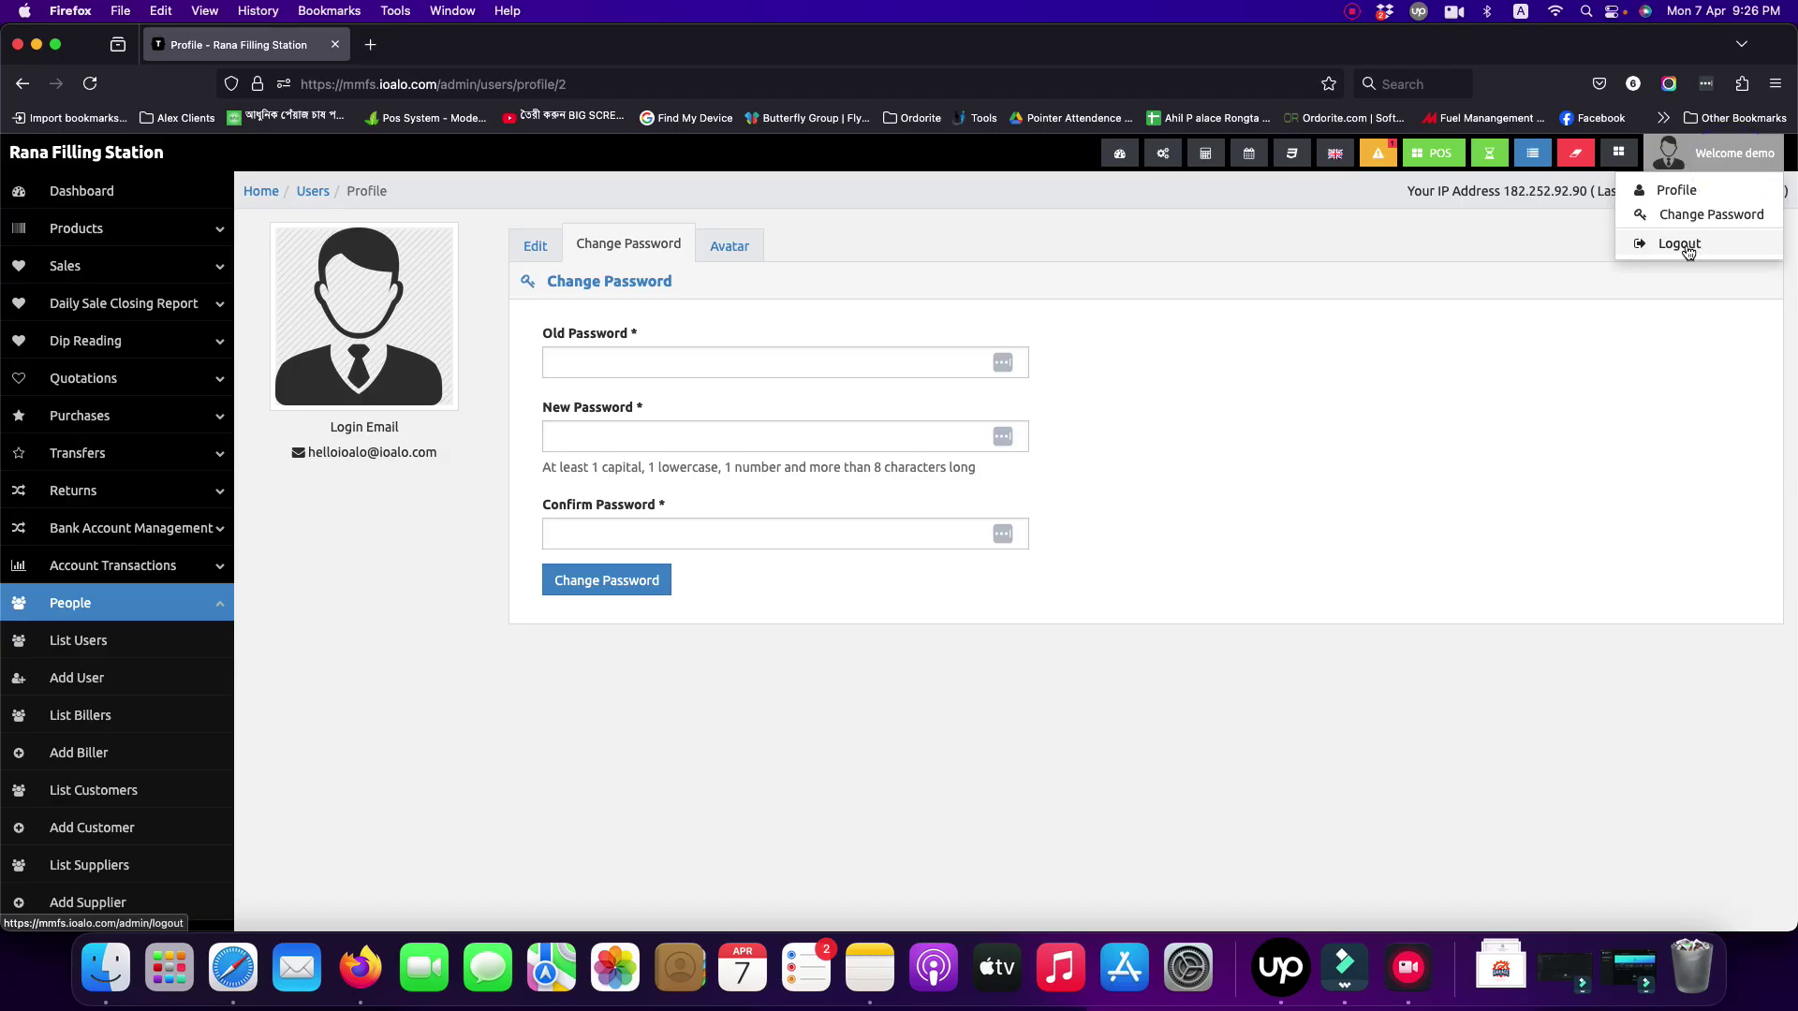
{"action": "left_click", "coordinate": [1435, 330]}
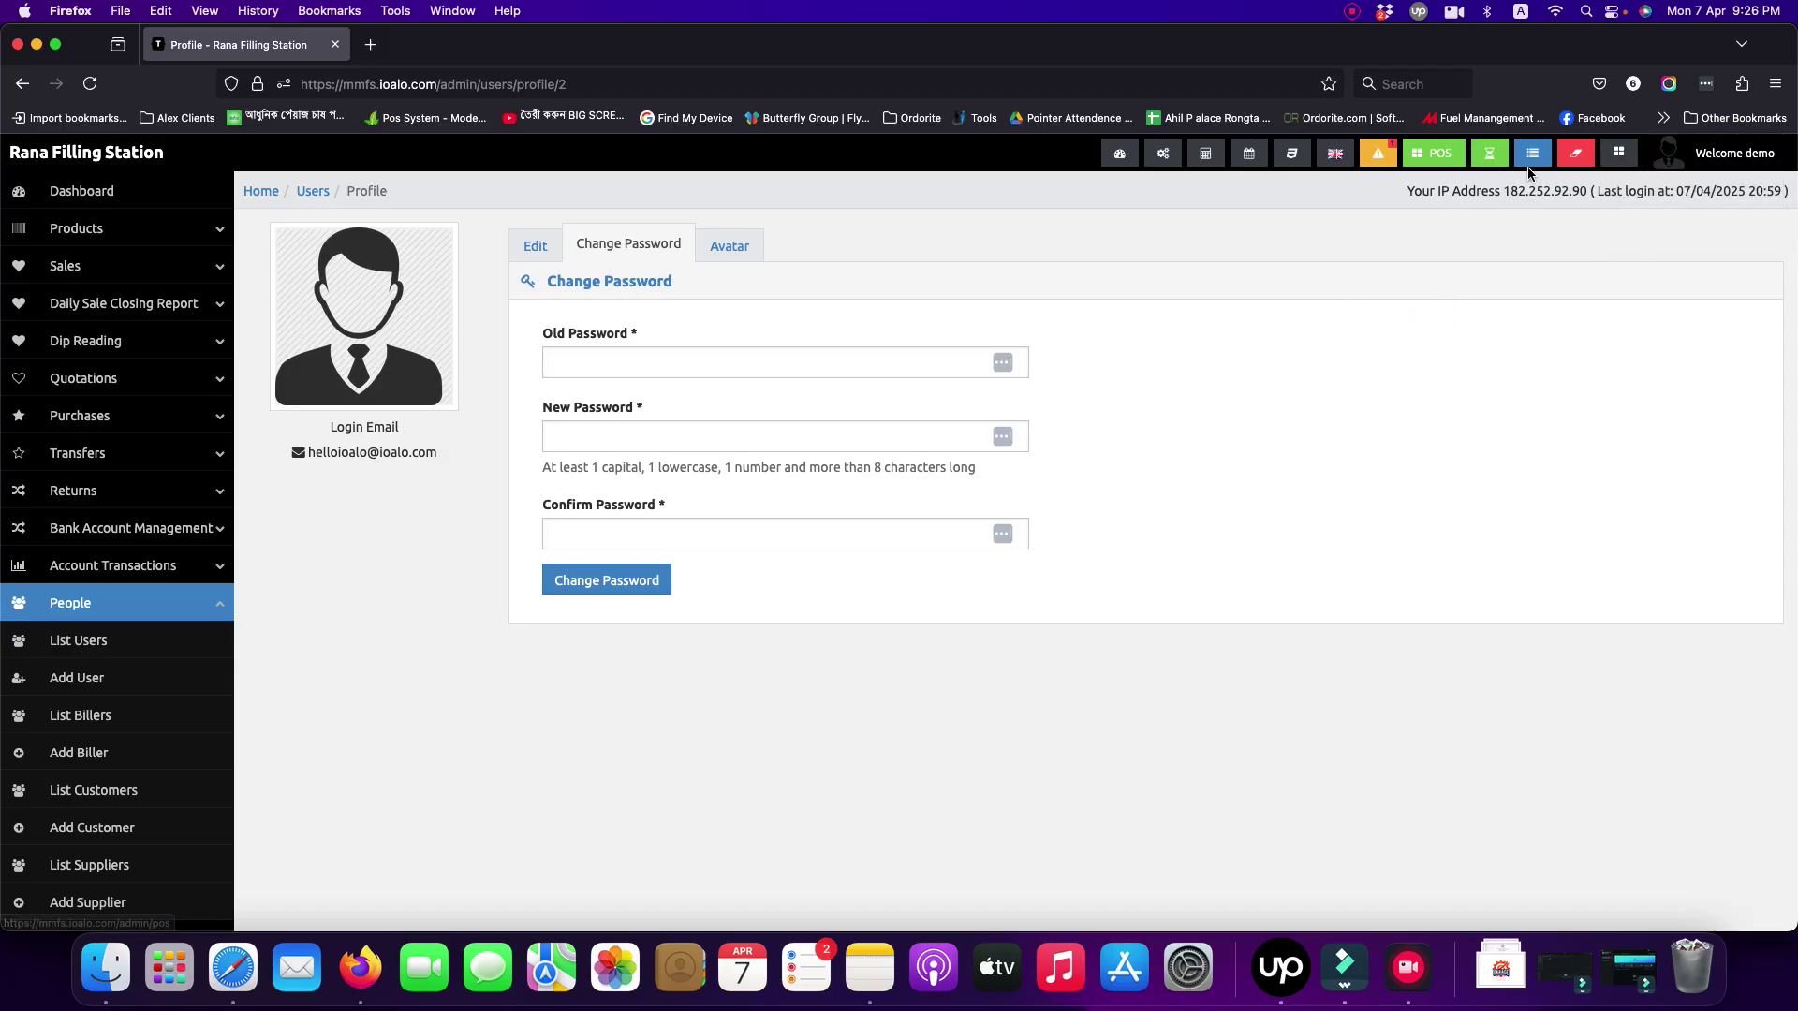
View the POS module with its product grid and billing area, and return to the dashboard
{"action": "left_click", "coordinate": [1432, 156]}
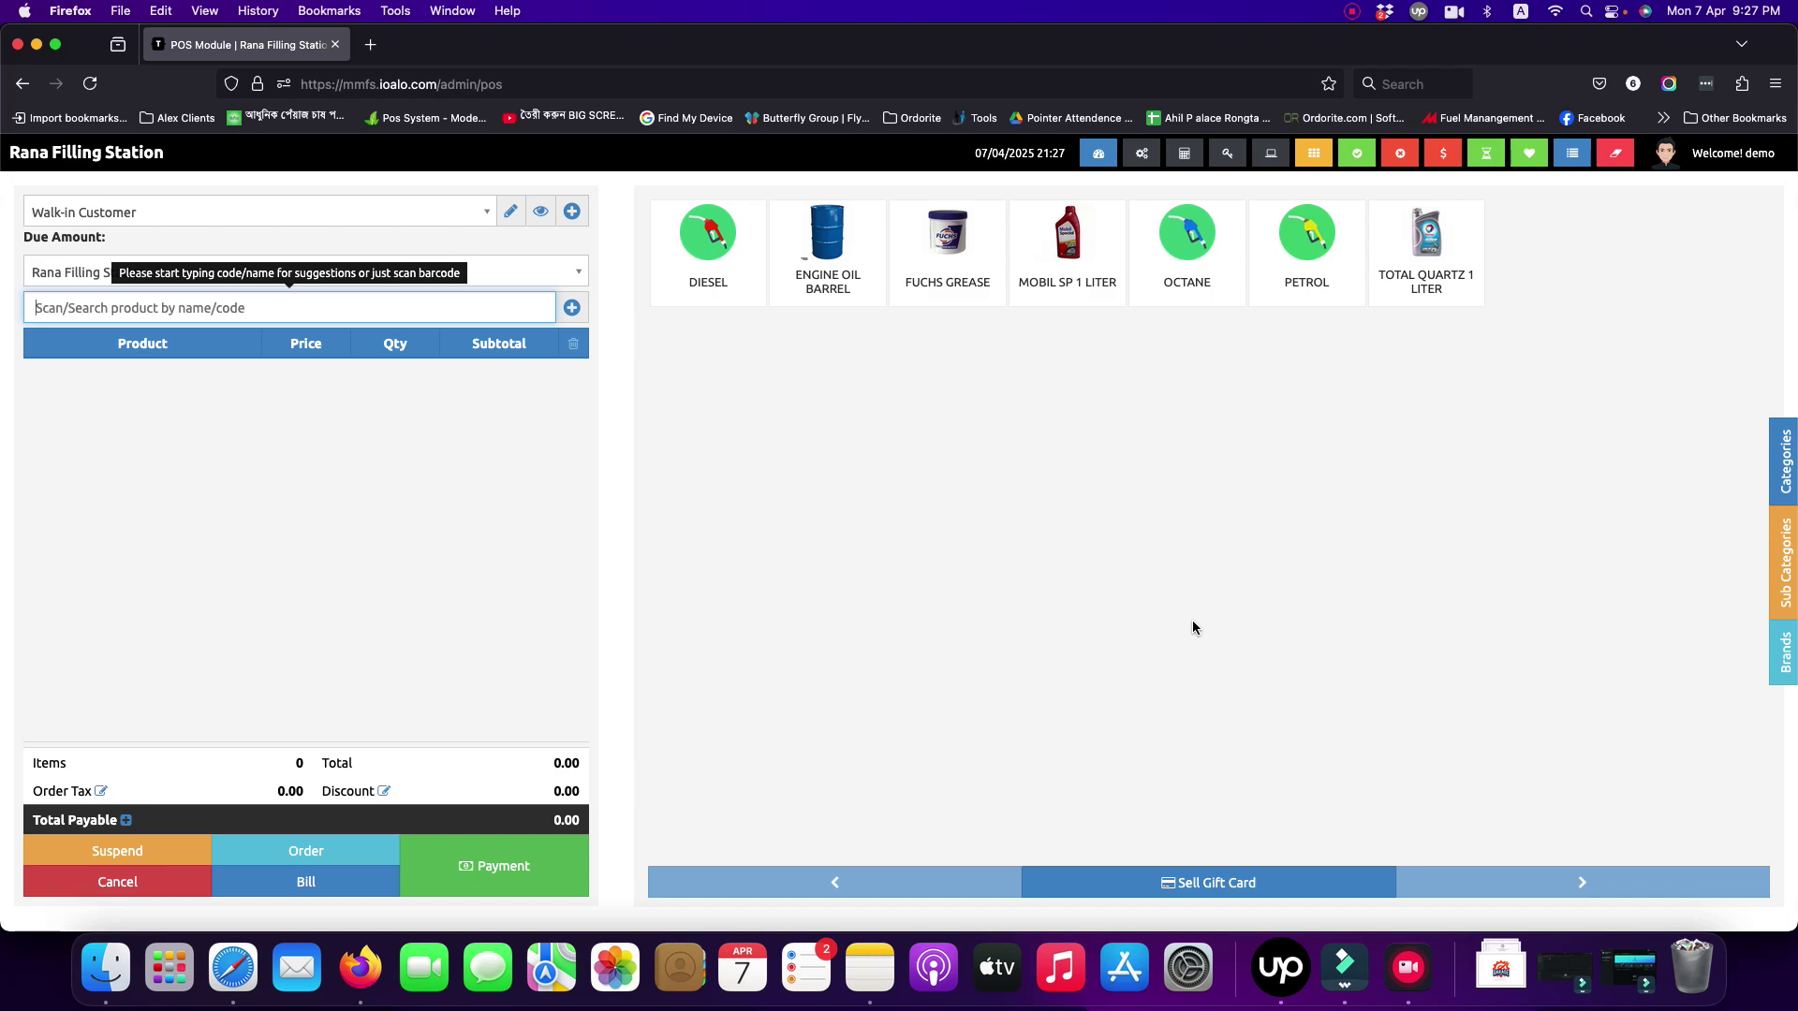
{"action": "left_click", "coordinate": [1099, 157]}
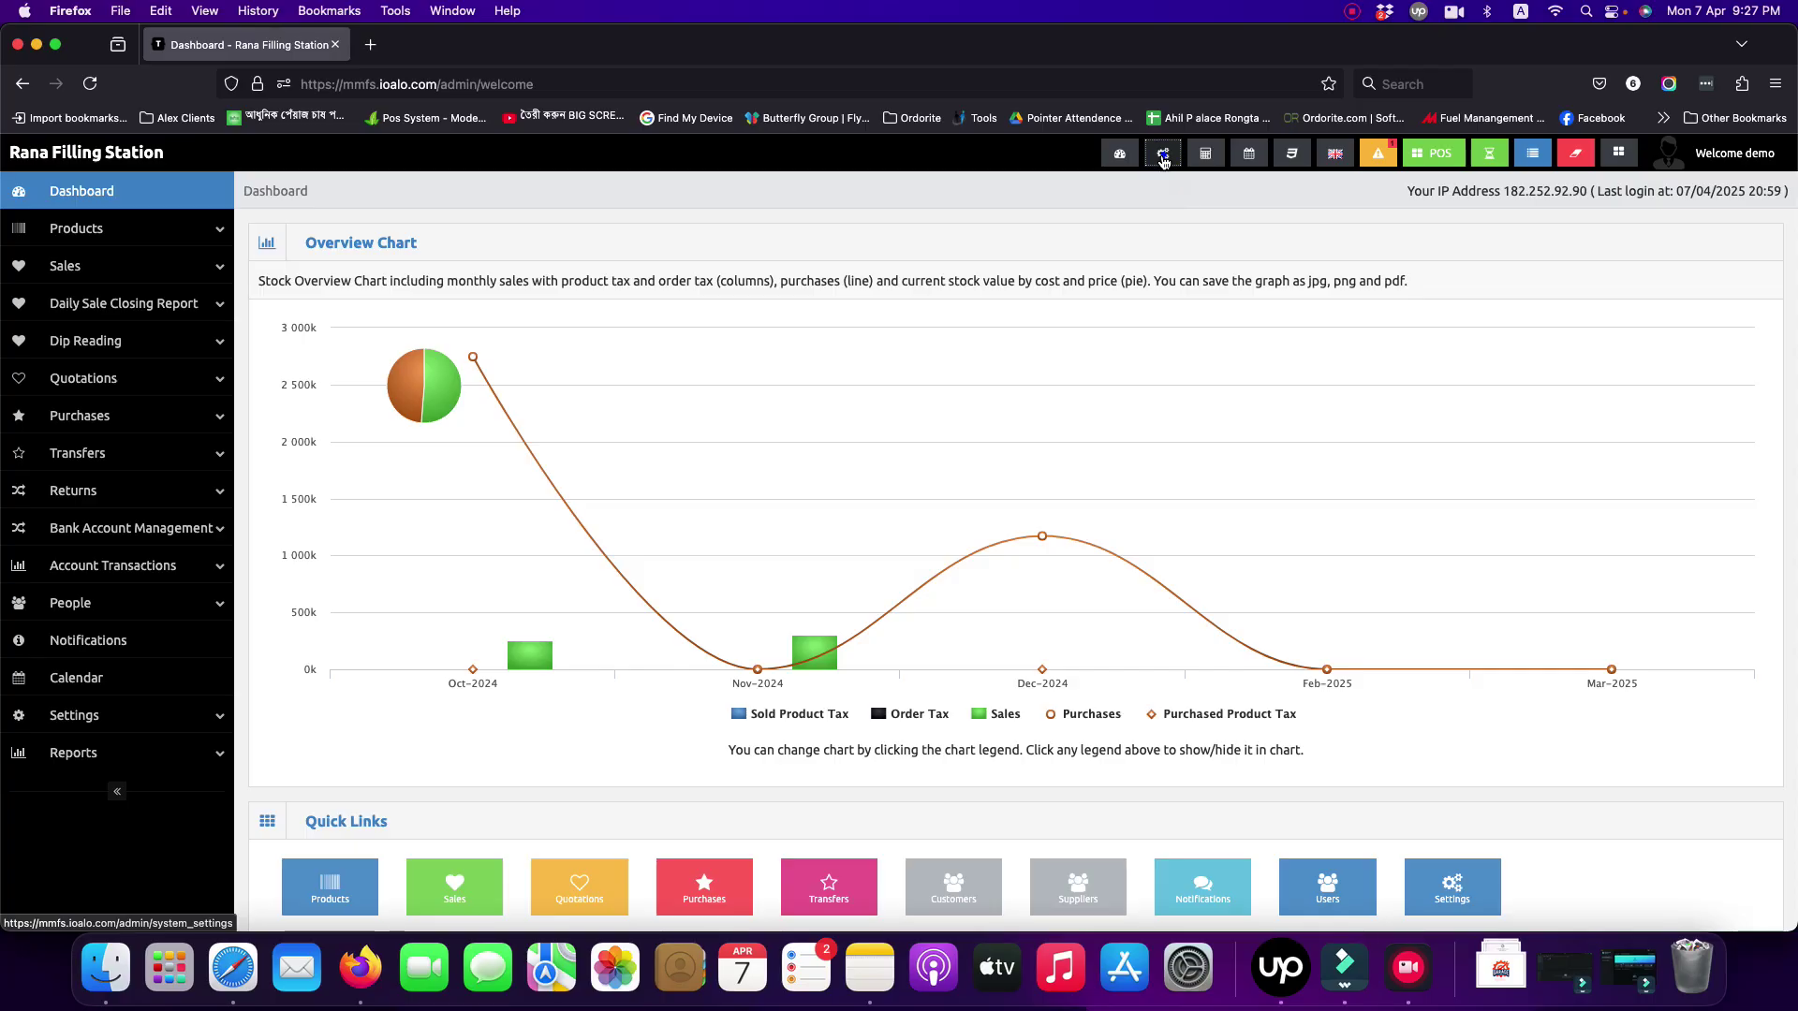
Examine the System Settings page from Site Configuration through Products, Sales, Prefix, Email and Award Points to the Cron Job section
{"action": "left_click", "coordinate": [1162, 158]}
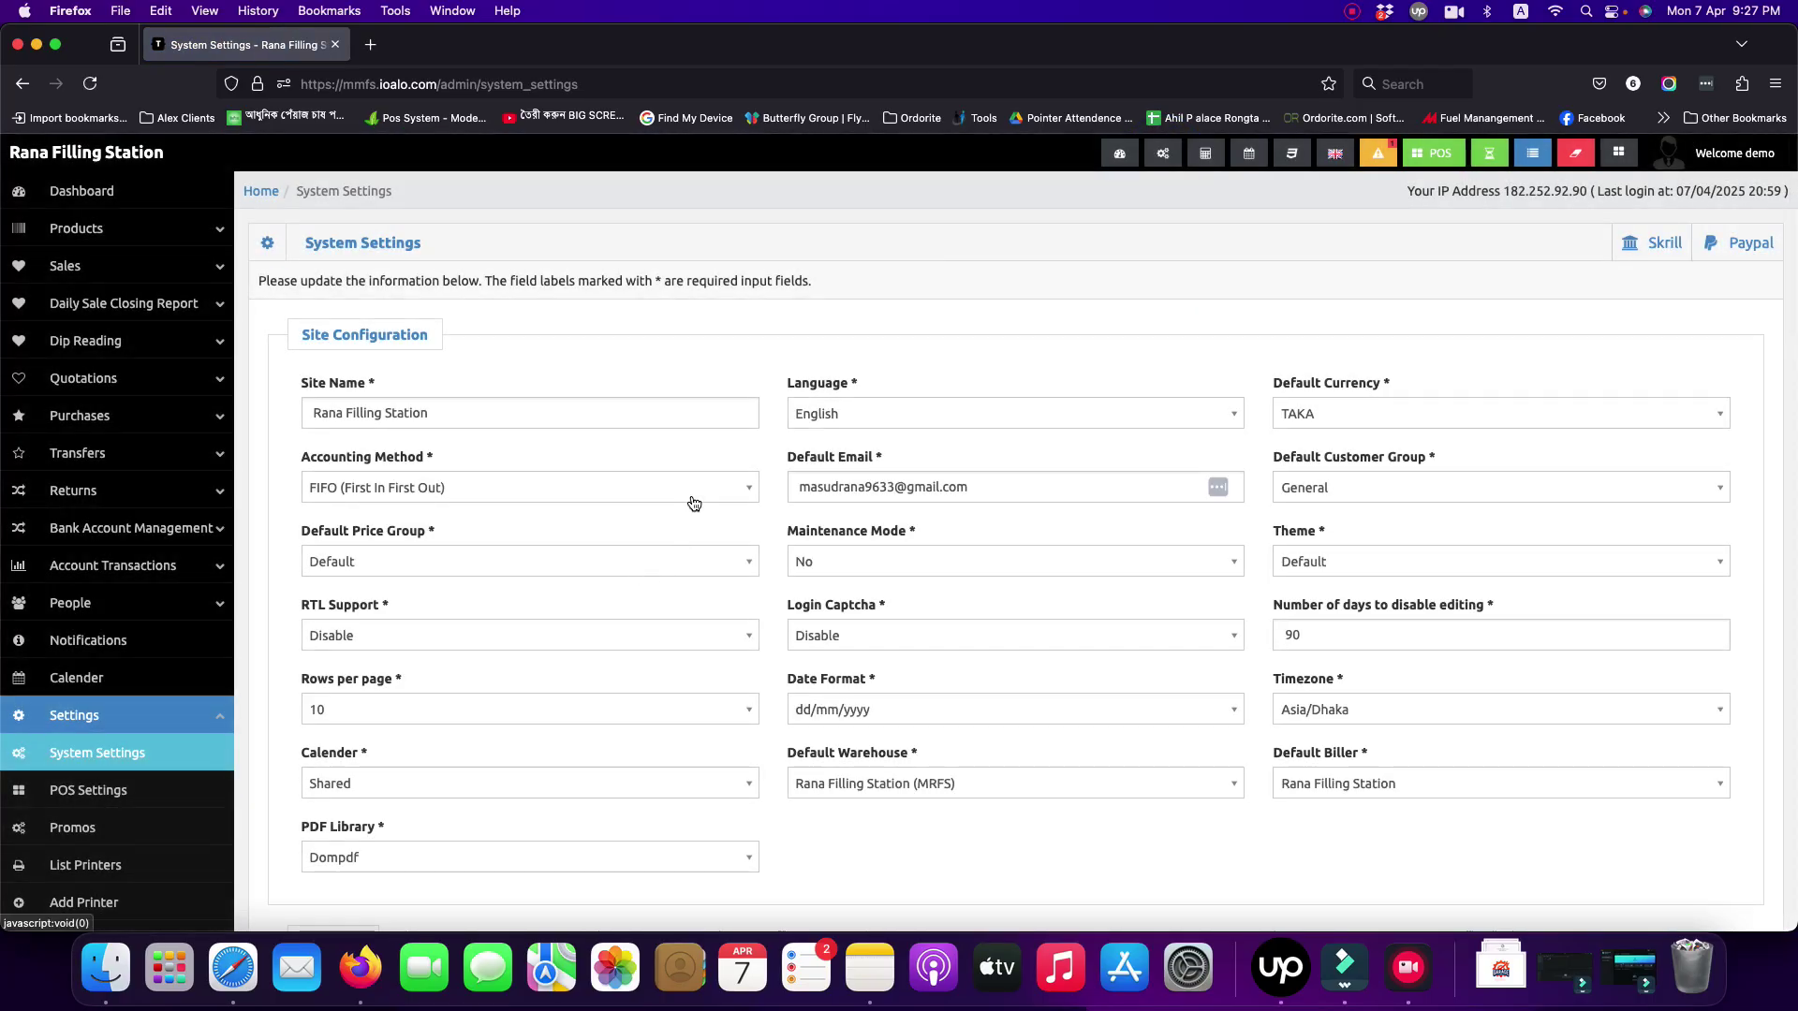
{"action": "scroll", "coordinate": [693, 504], "scroll_direction": "down", "scroll_amount": 5}
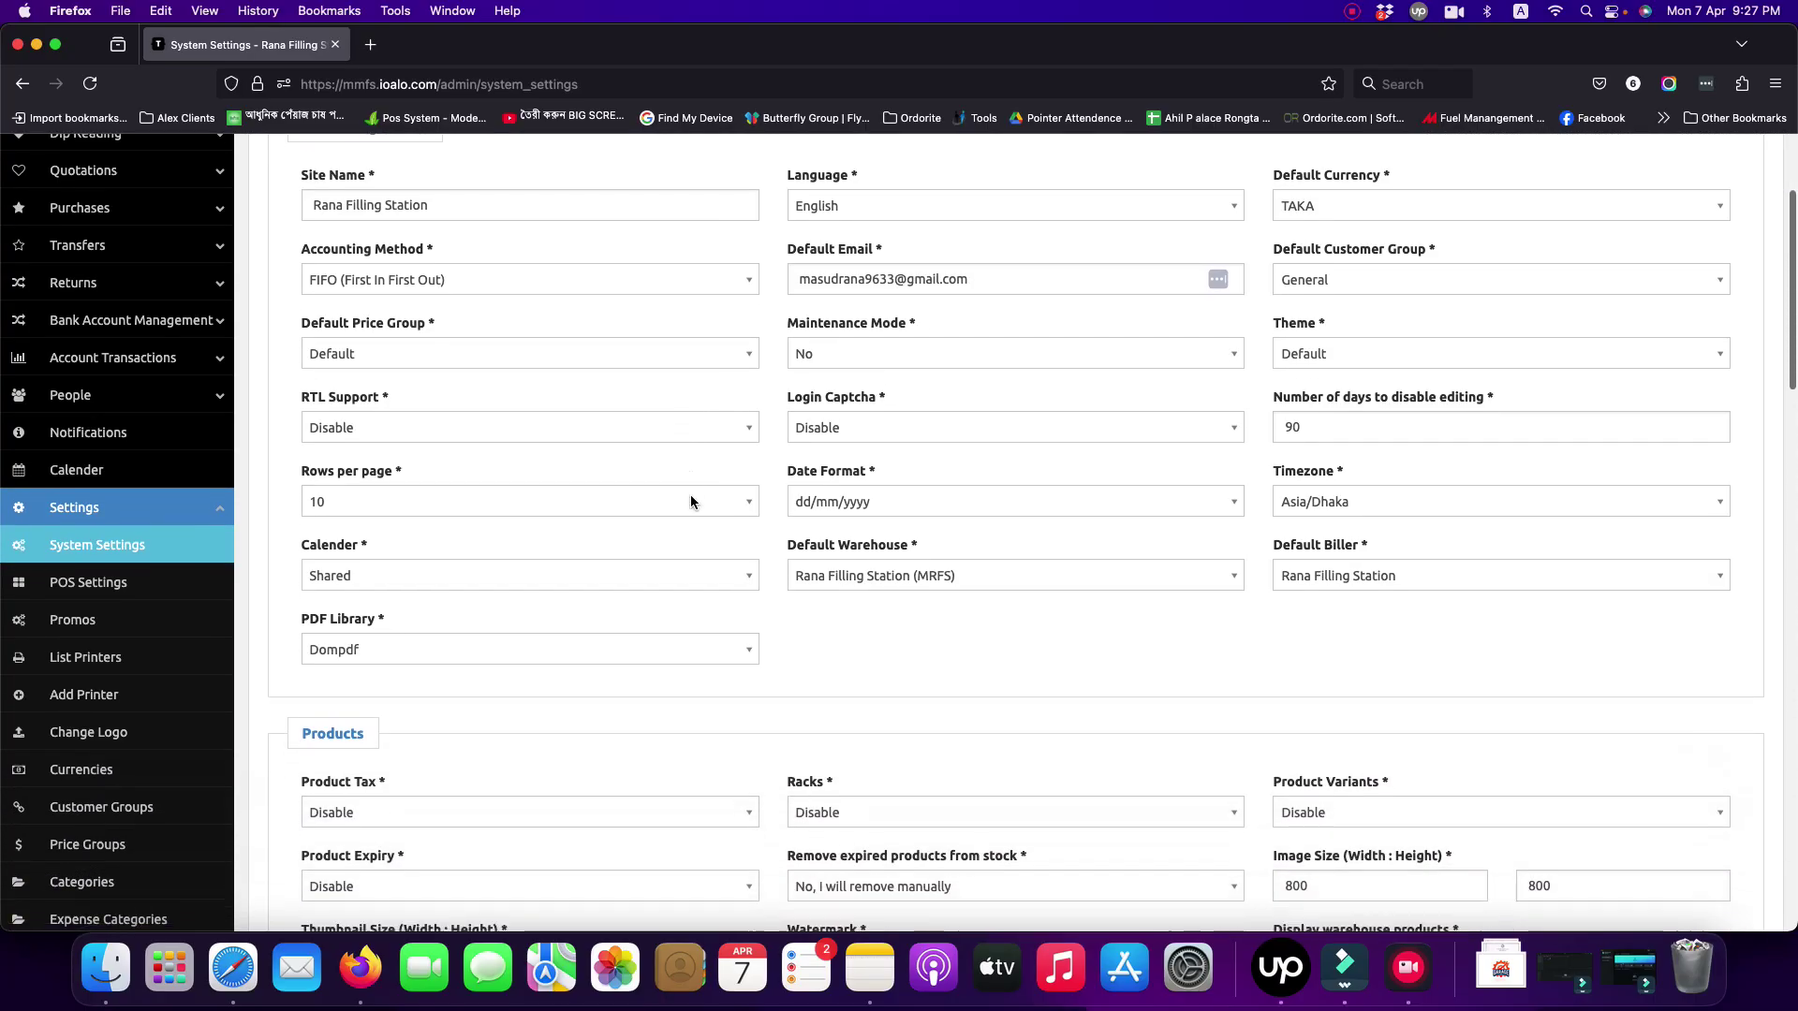
{"action": "scroll", "coordinate": [692, 503], "scroll_direction": "down", "scroll_amount": 10}
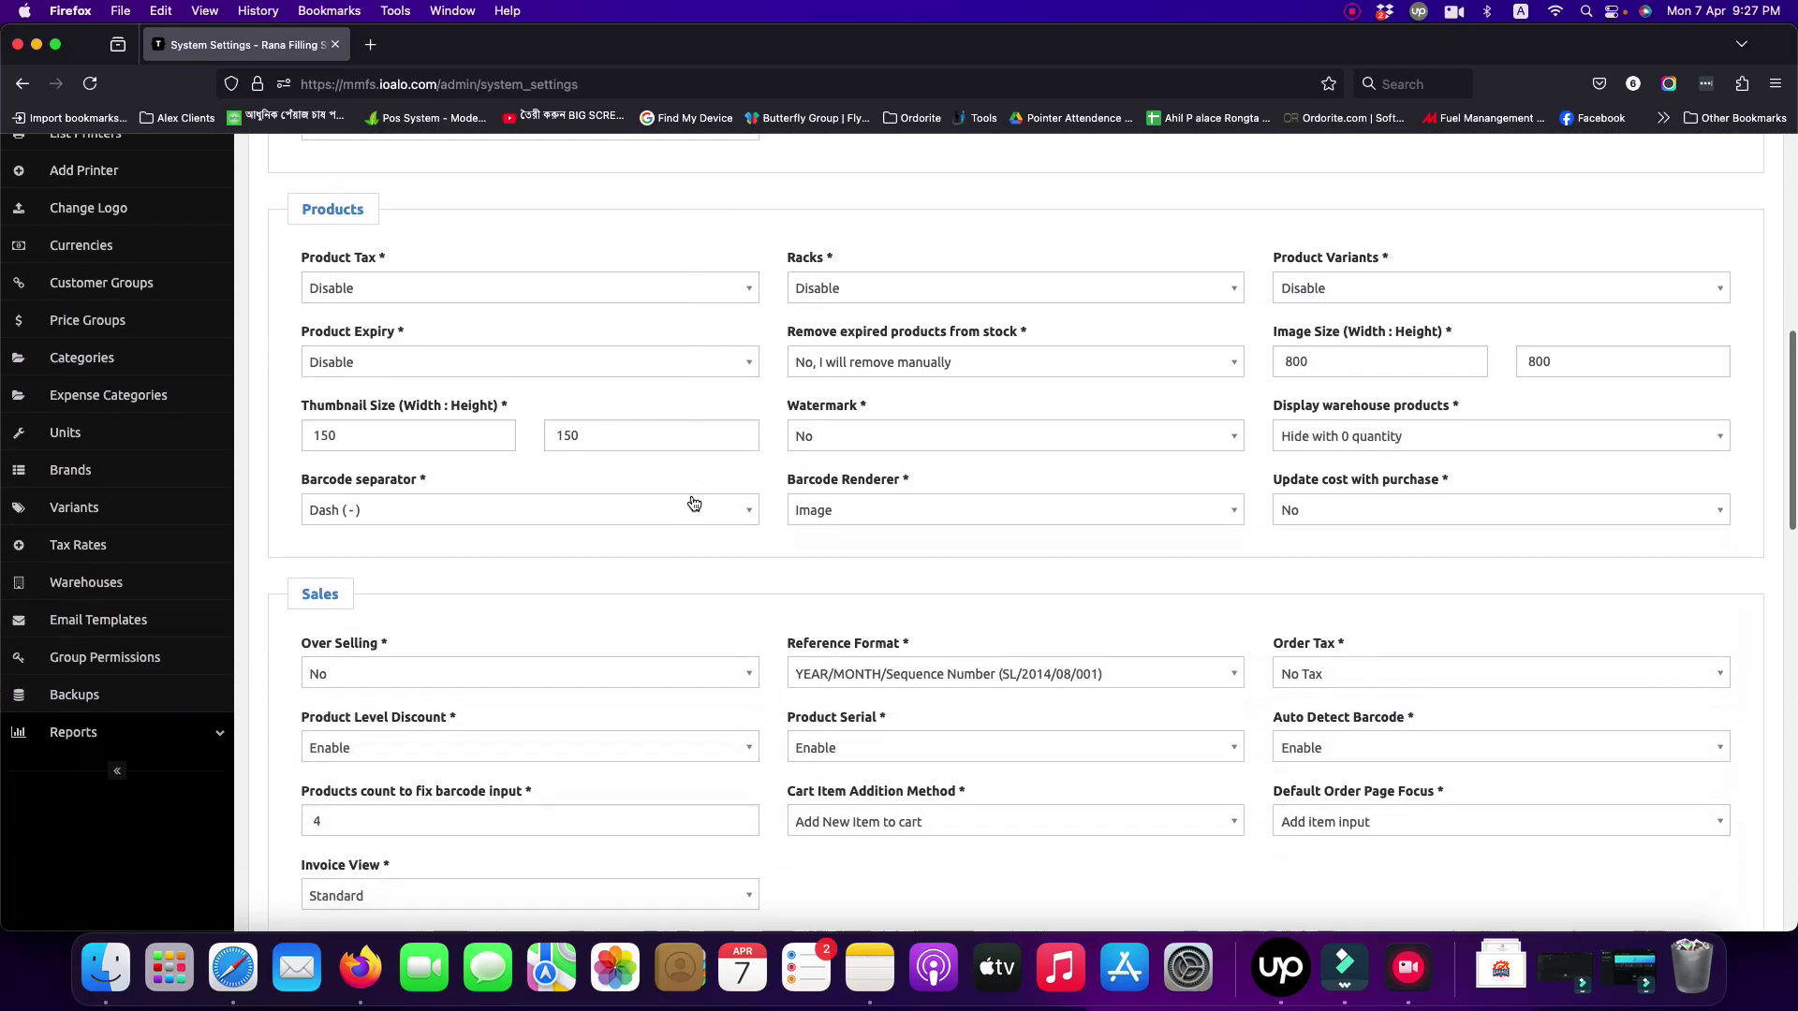
{"action": "scroll", "coordinate": [693, 504], "scroll_direction": "down", "scroll_amount": 11}
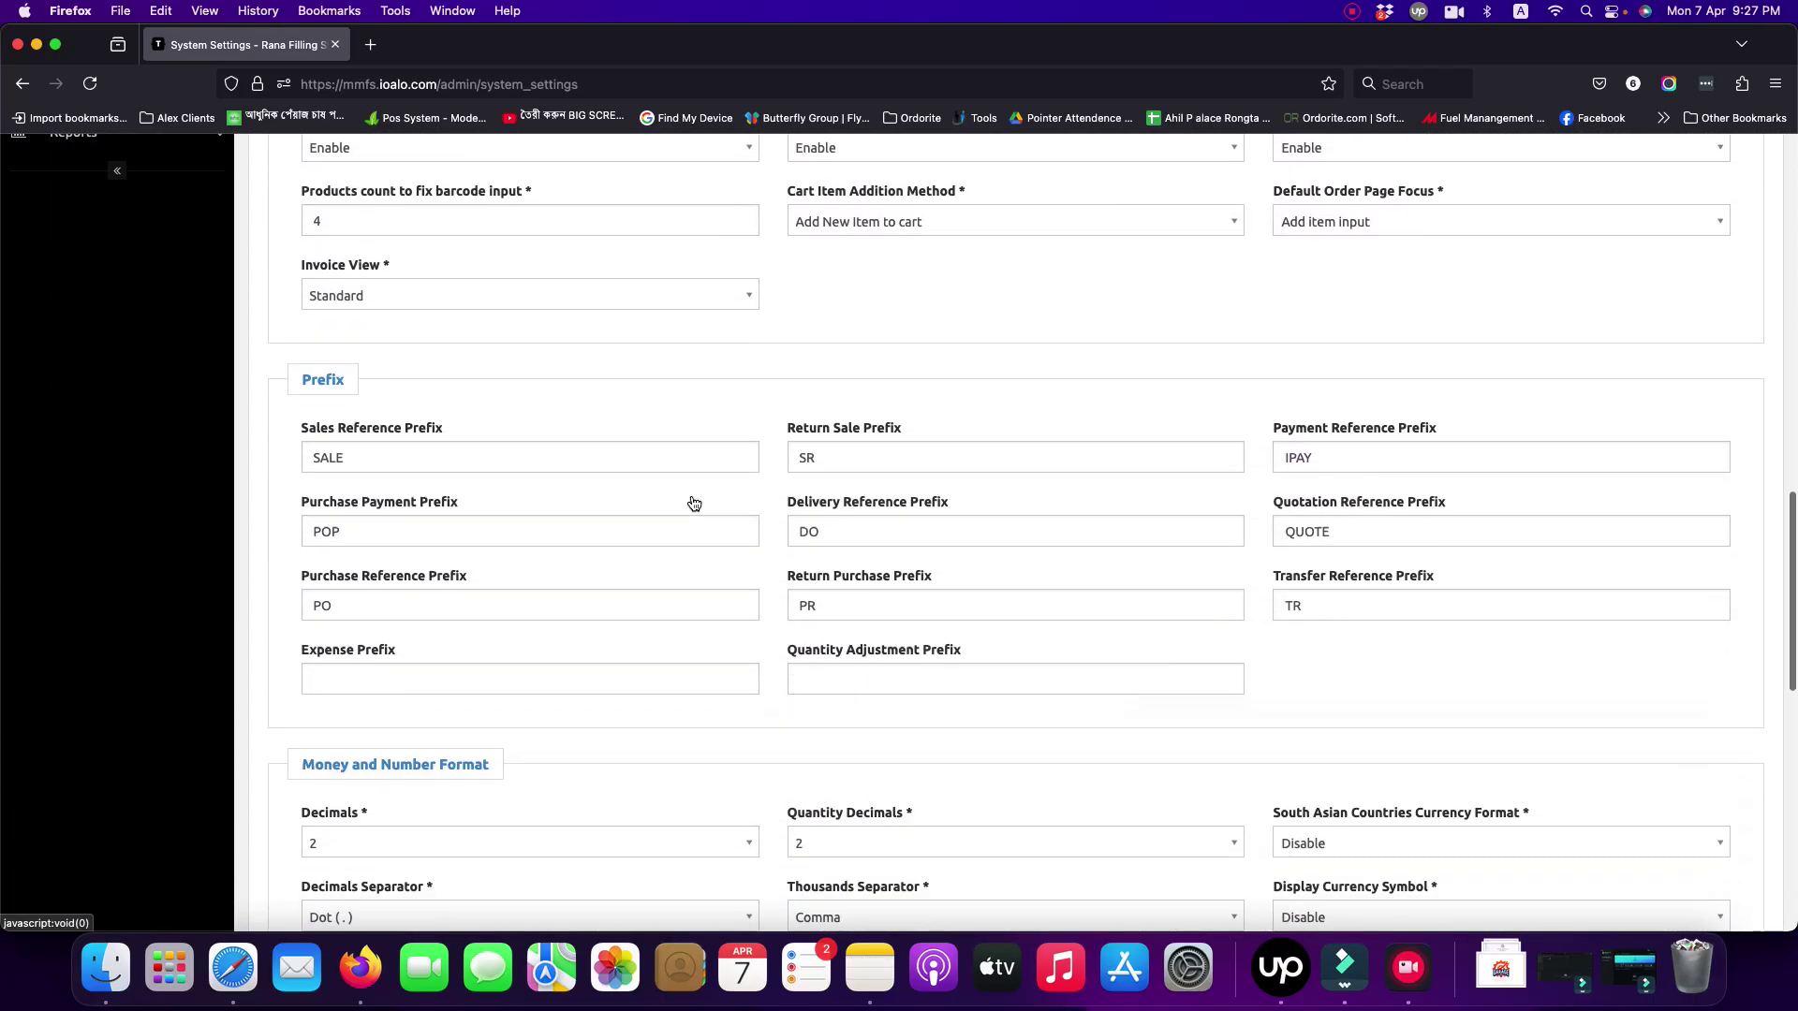
{"action": "scroll", "coordinate": [693, 504], "scroll_direction": "down", "scroll_amount": 13}
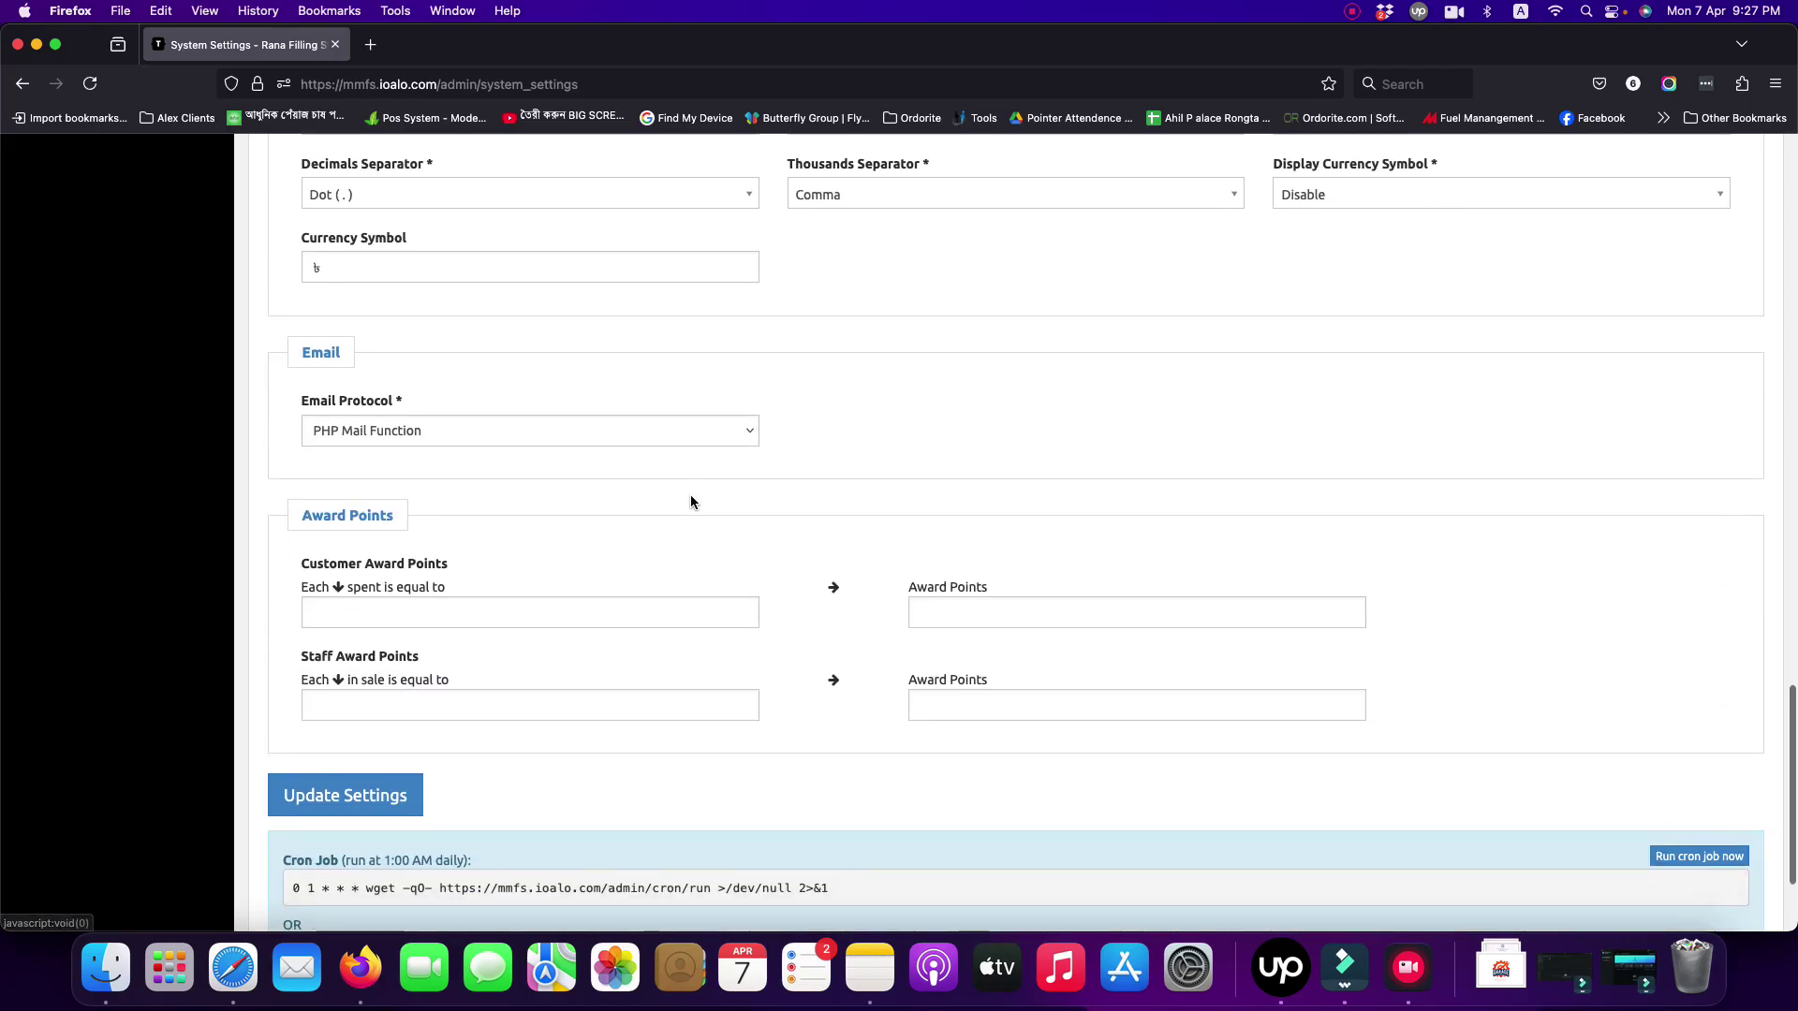
{"action": "scroll", "coordinate": [691, 503], "scroll_direction": "down", "scroll_amount": 3}
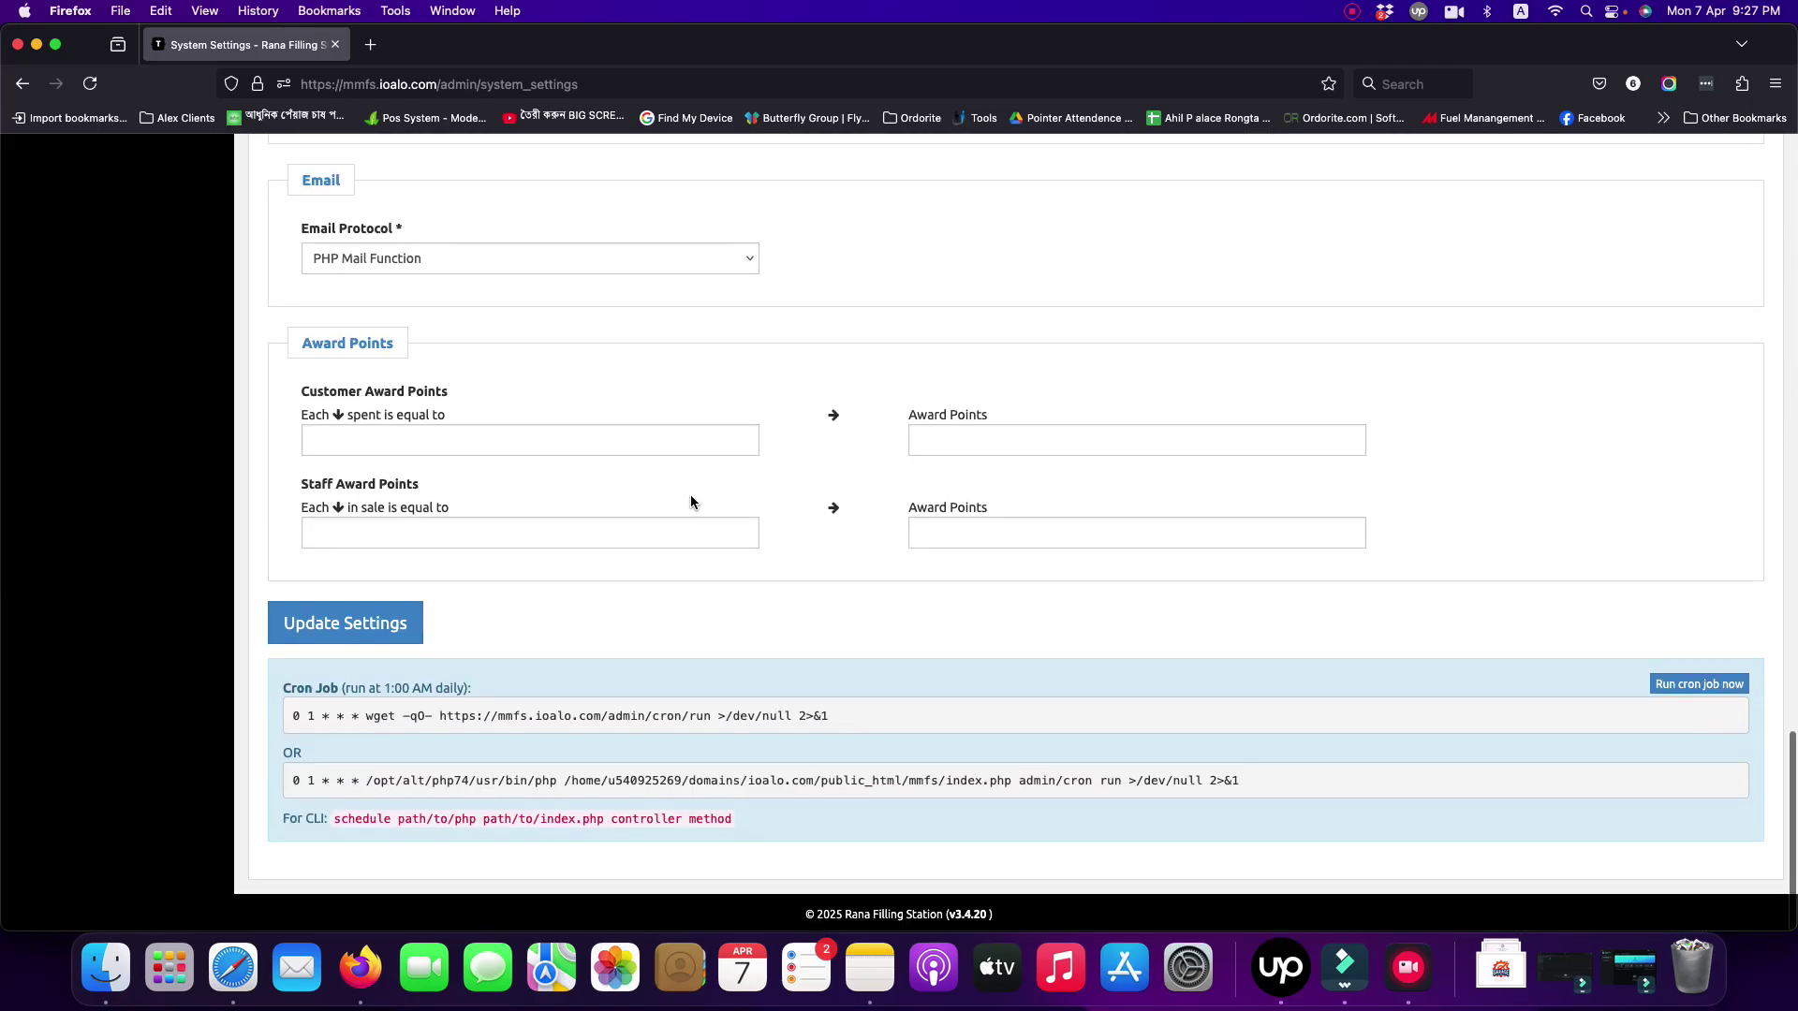
{"action": "scroll", "coordinate": [691, 502], "scroll_direction": "up", "scroll_amount": 20}
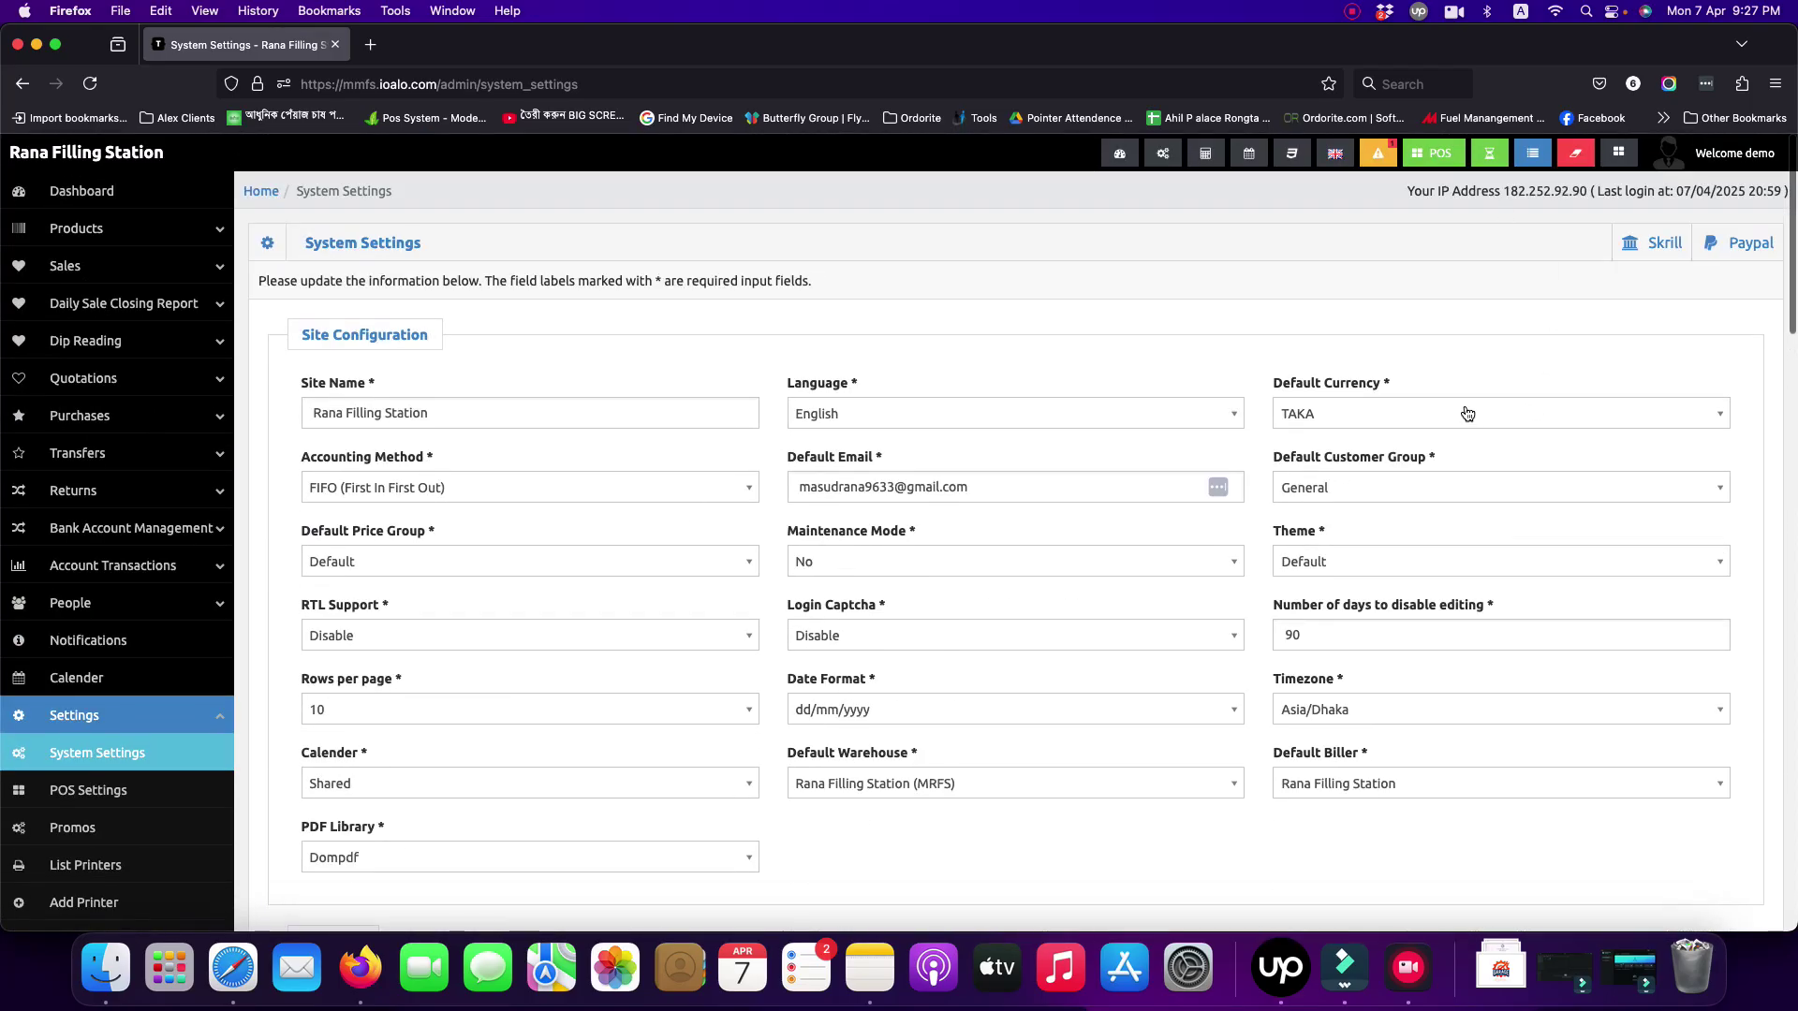
Show the built-in calculator and open the events calendar
{"action": "left_click", "coordinate": [1207, 154]}
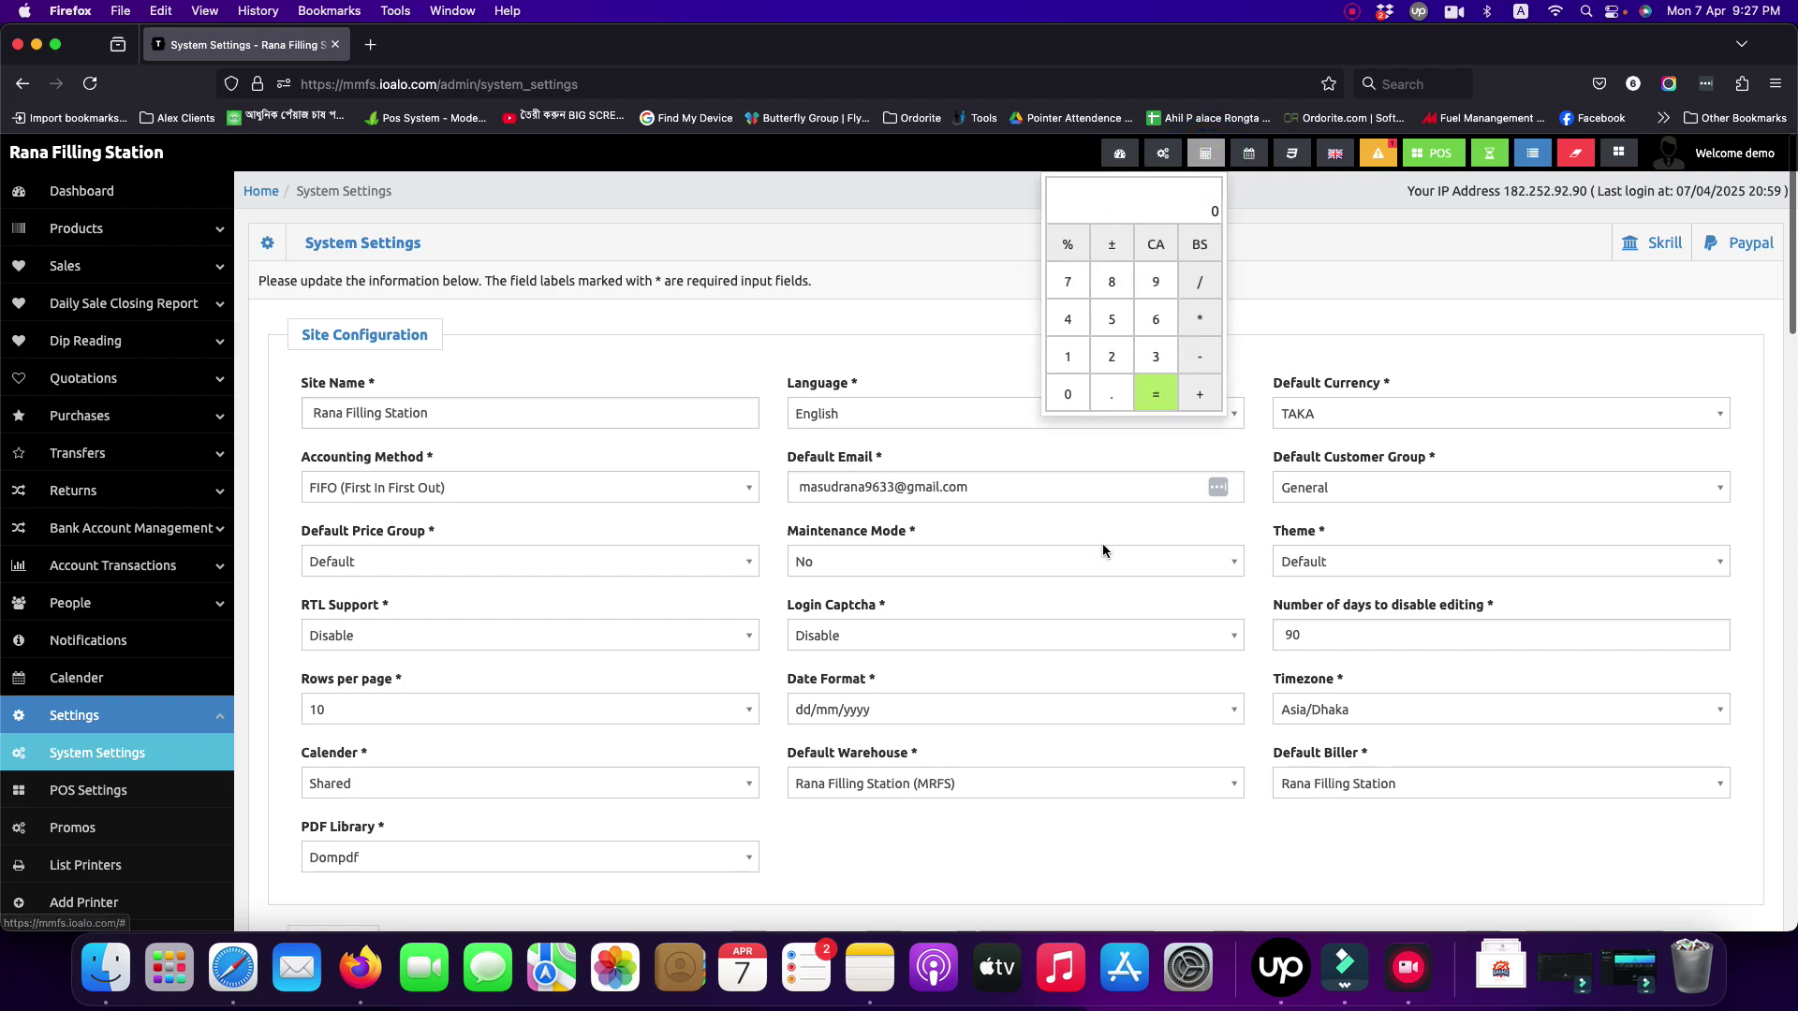
{"action": "left_click", "coordinate": [1249, 153]}
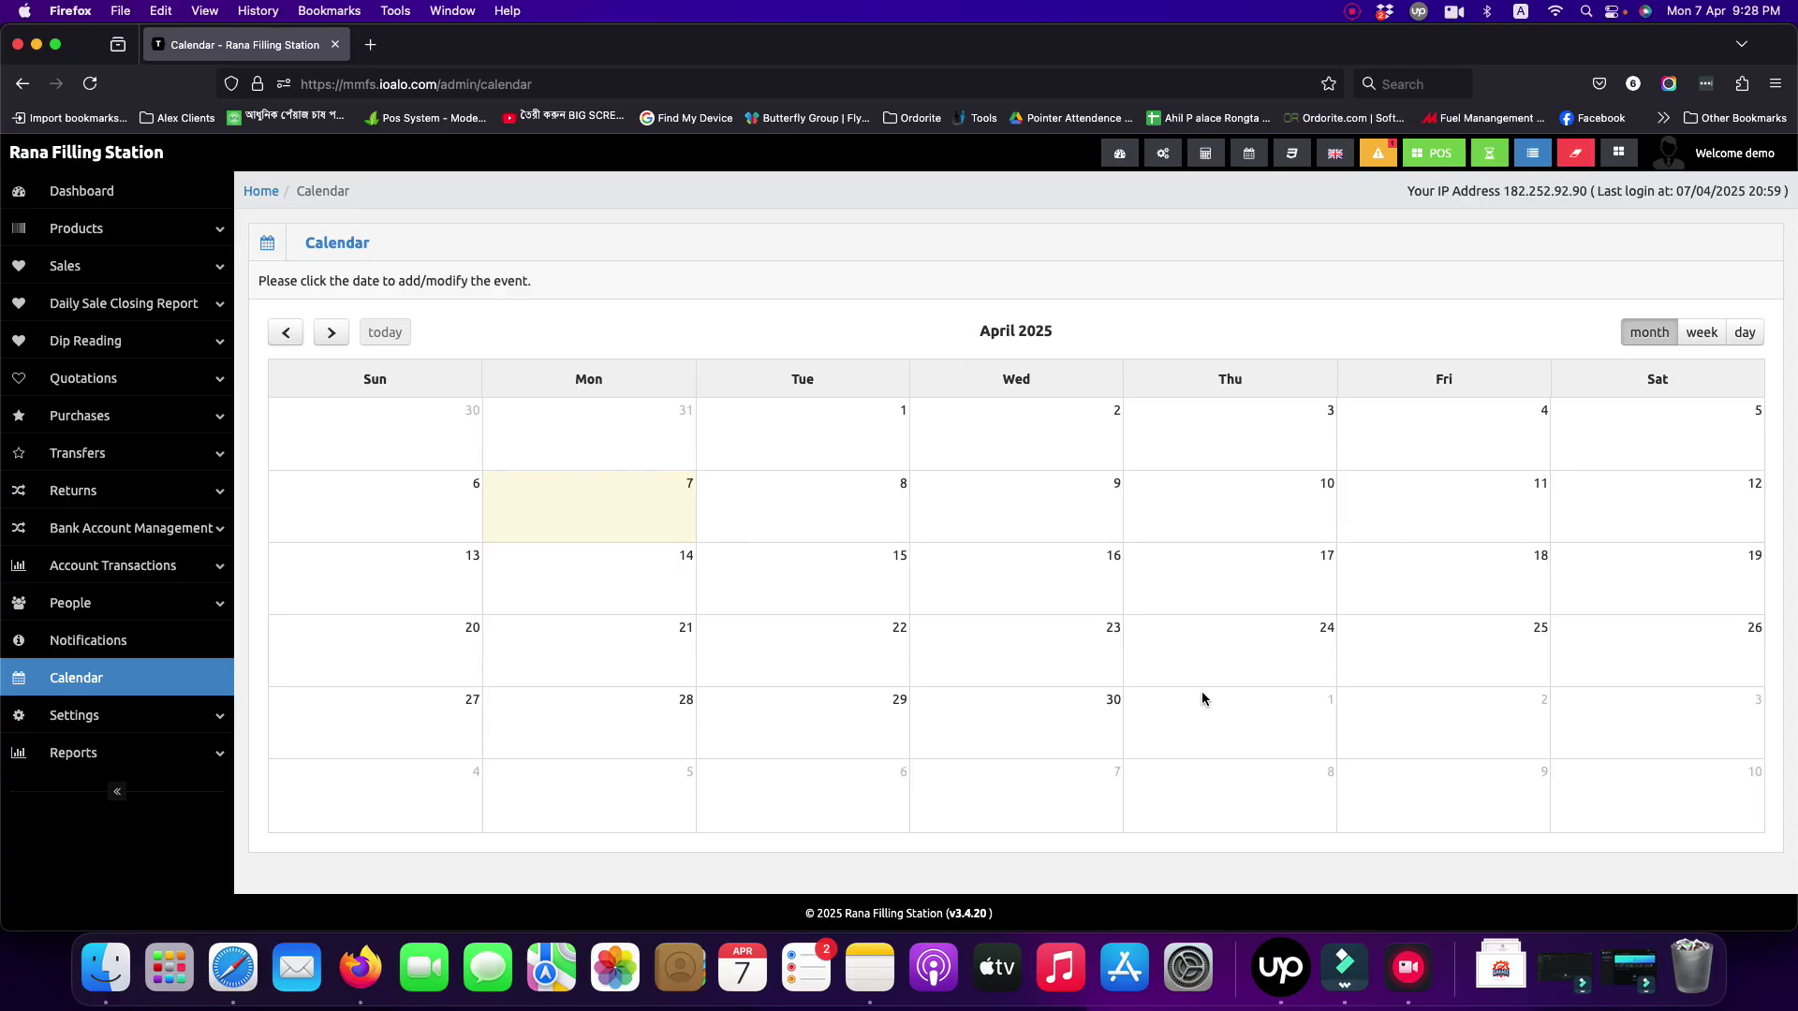
Try the Blue style on the admin interface and switch it back to Black
{"action": "left_click", "coordinate": [1295, 156]}
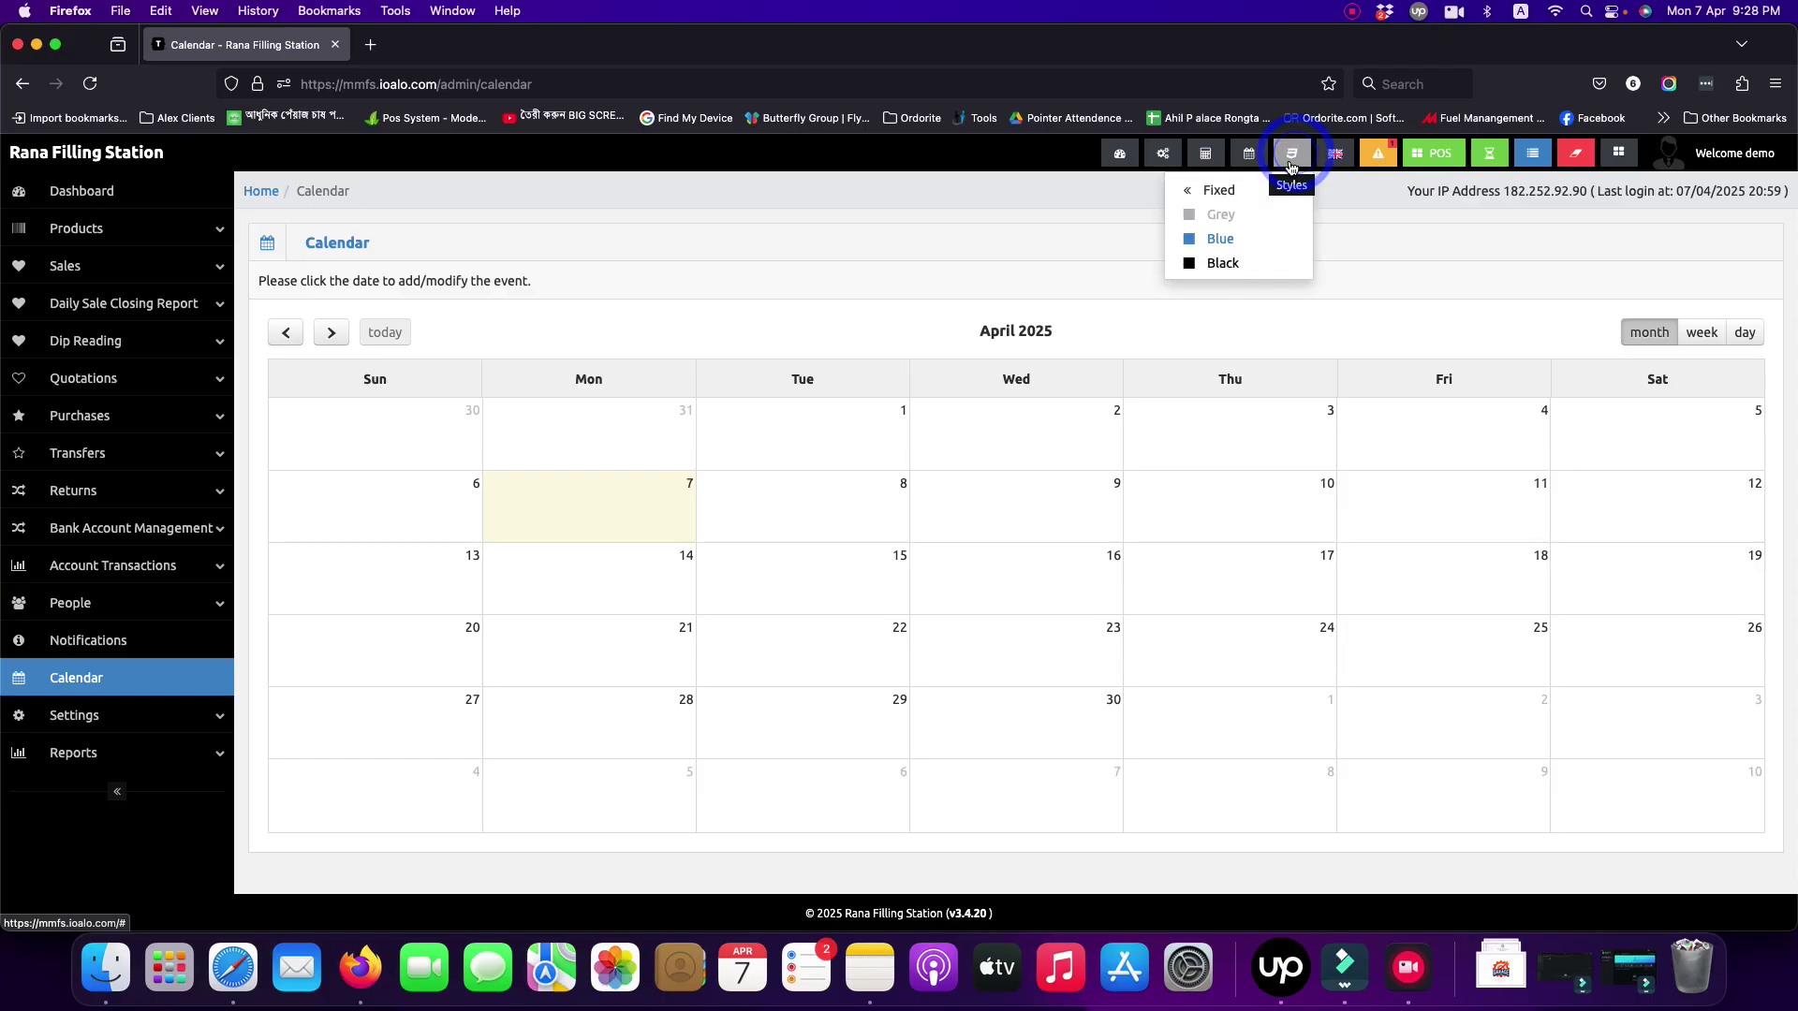
{"action": "left_click", "coordinate": [1224, 238]}
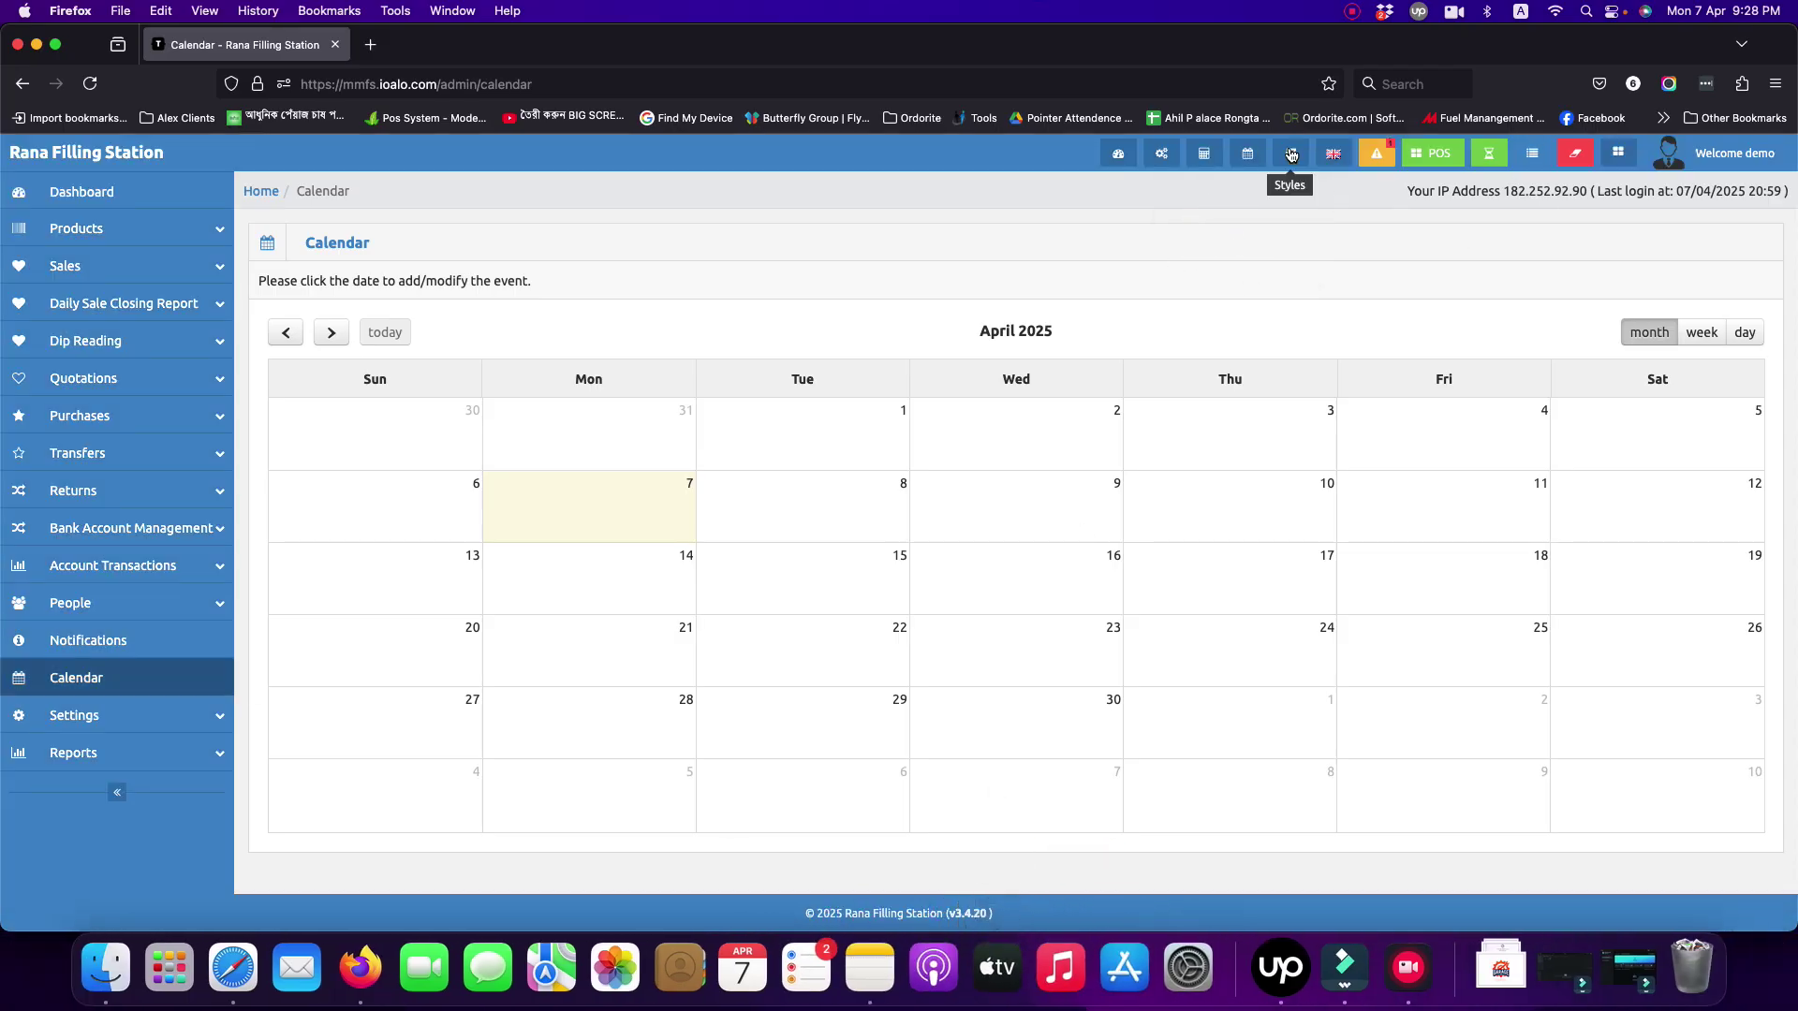
{"action": "left_click", "coordinate": [1290, 153]}
{"action": "left_click", "coordinate": [1227, 261]}
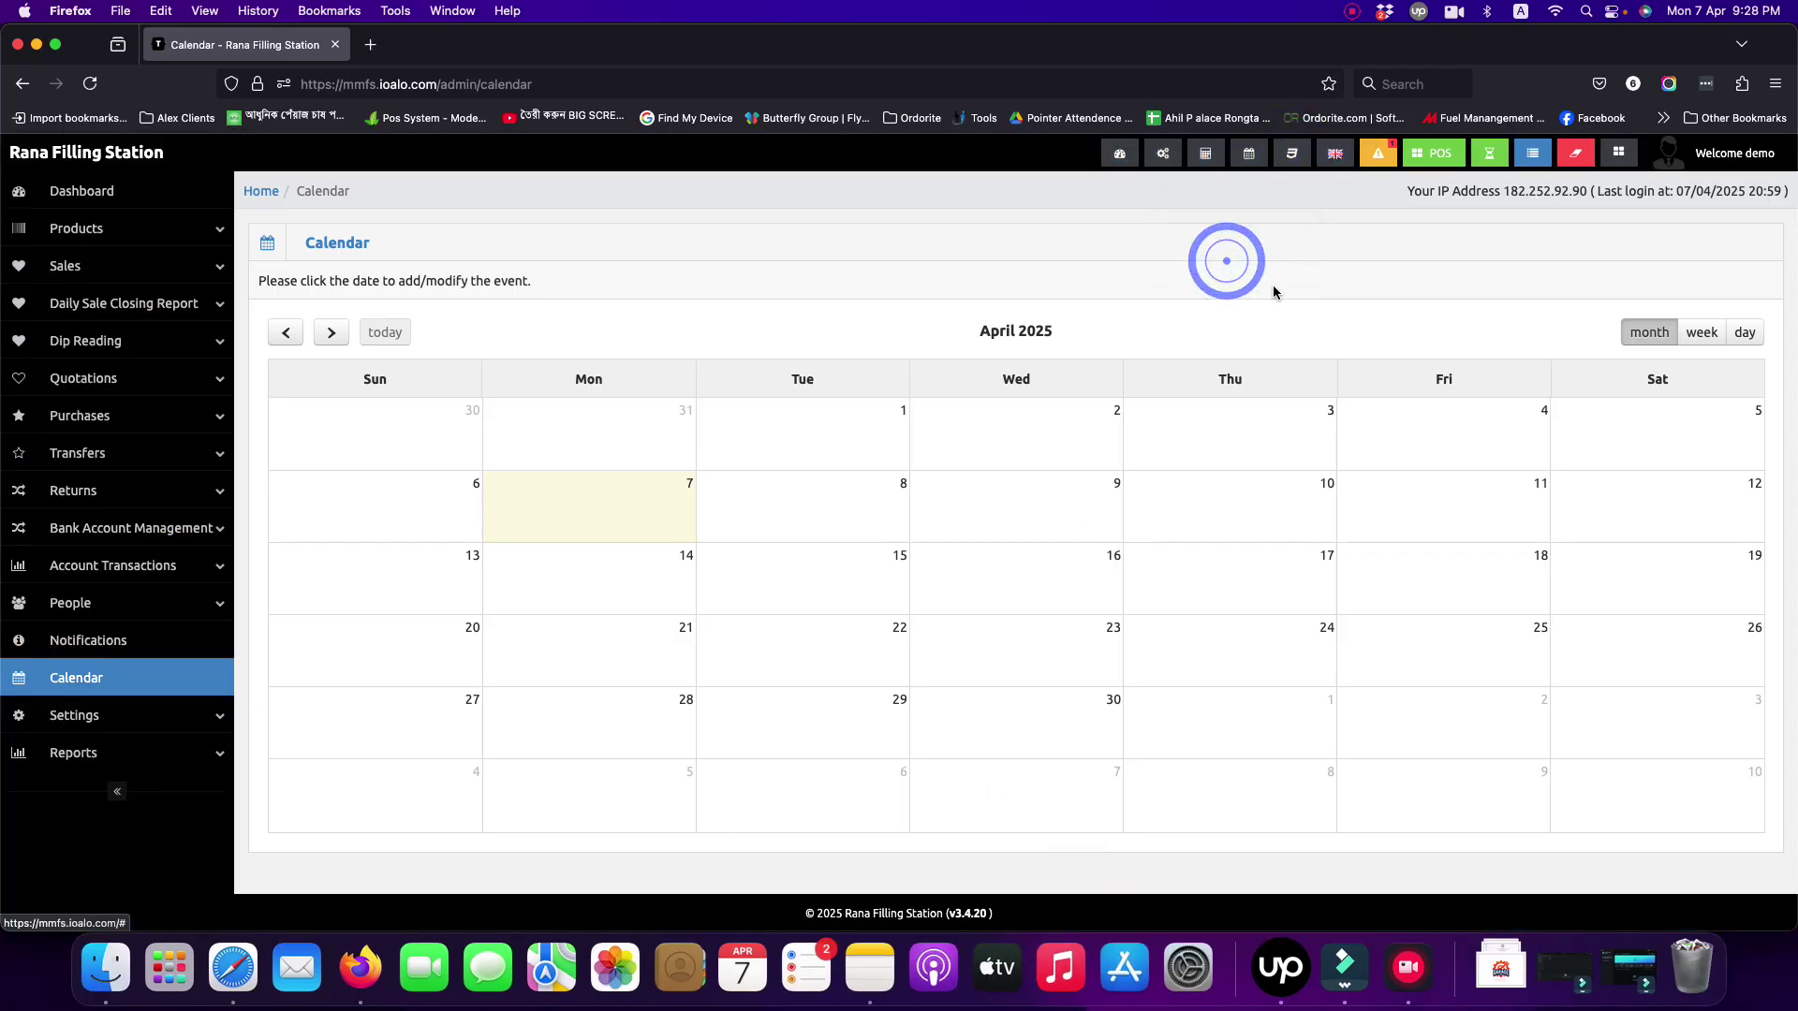
Review the style options and the available interface languages, choosing English as the language
{"action": "left_click", "coordinate": [1300, 157]}
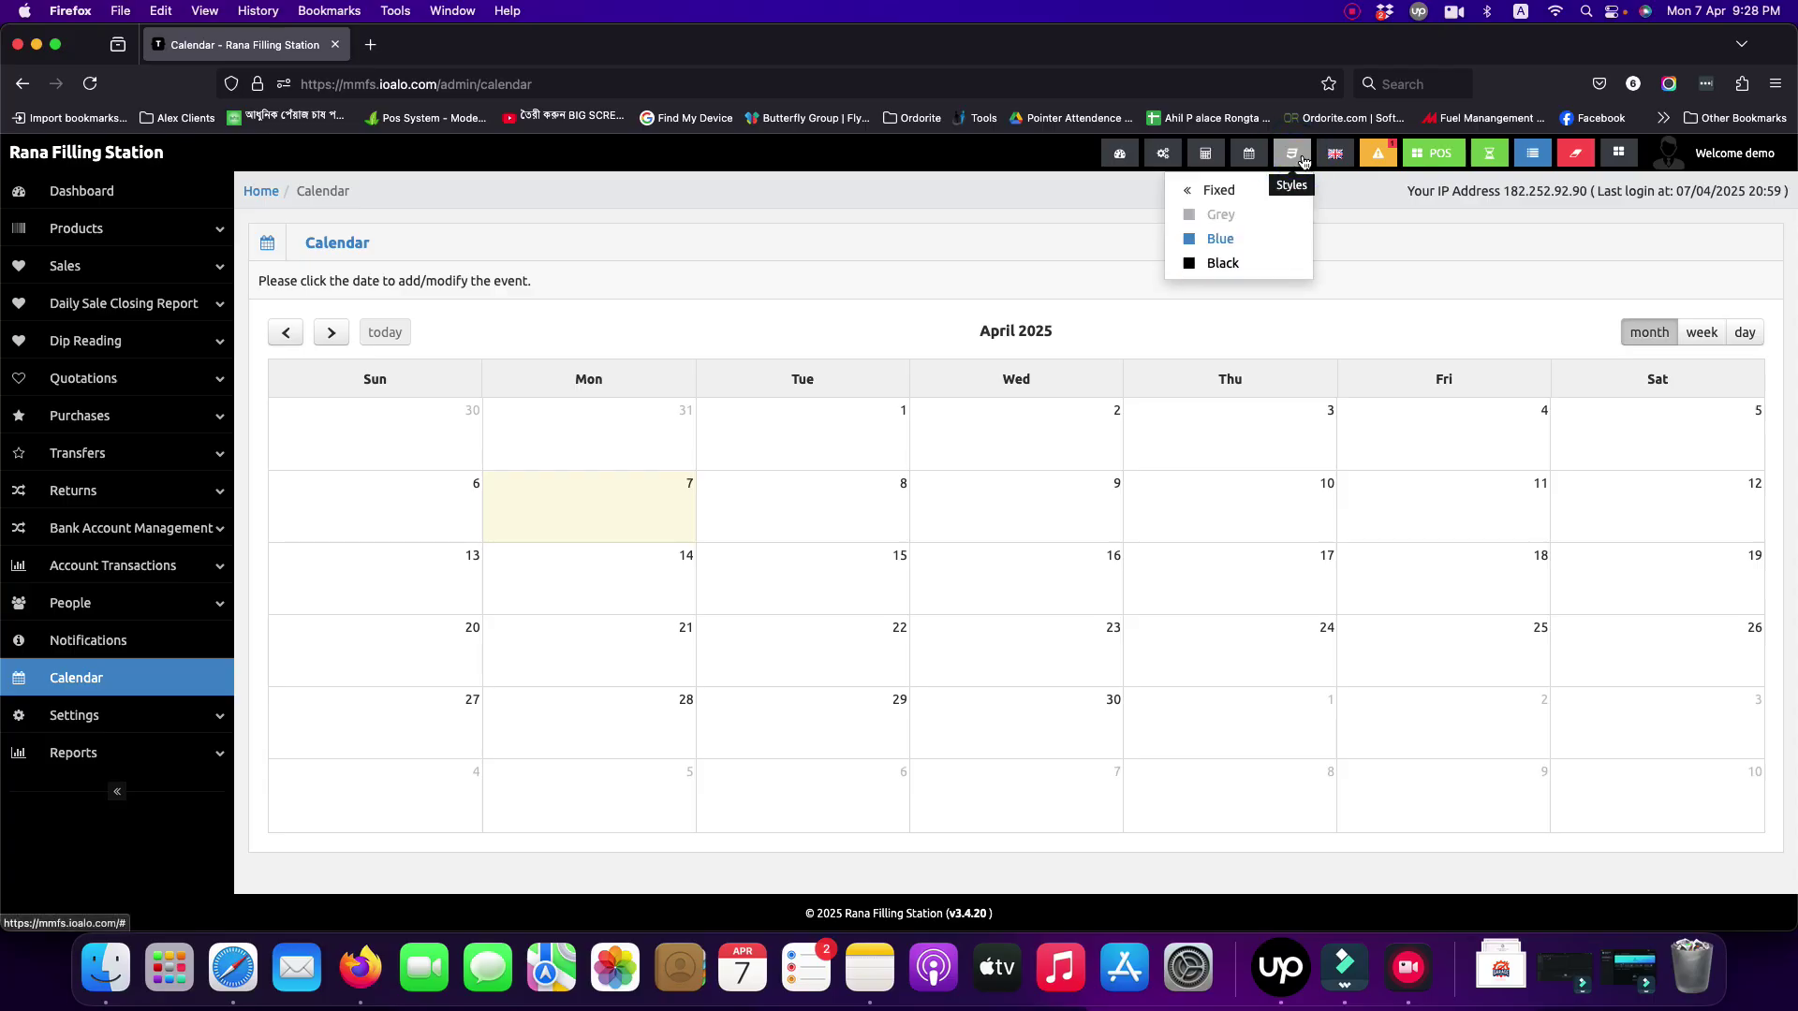
{"action": "left_click", "coordinate": [1335, 153]}
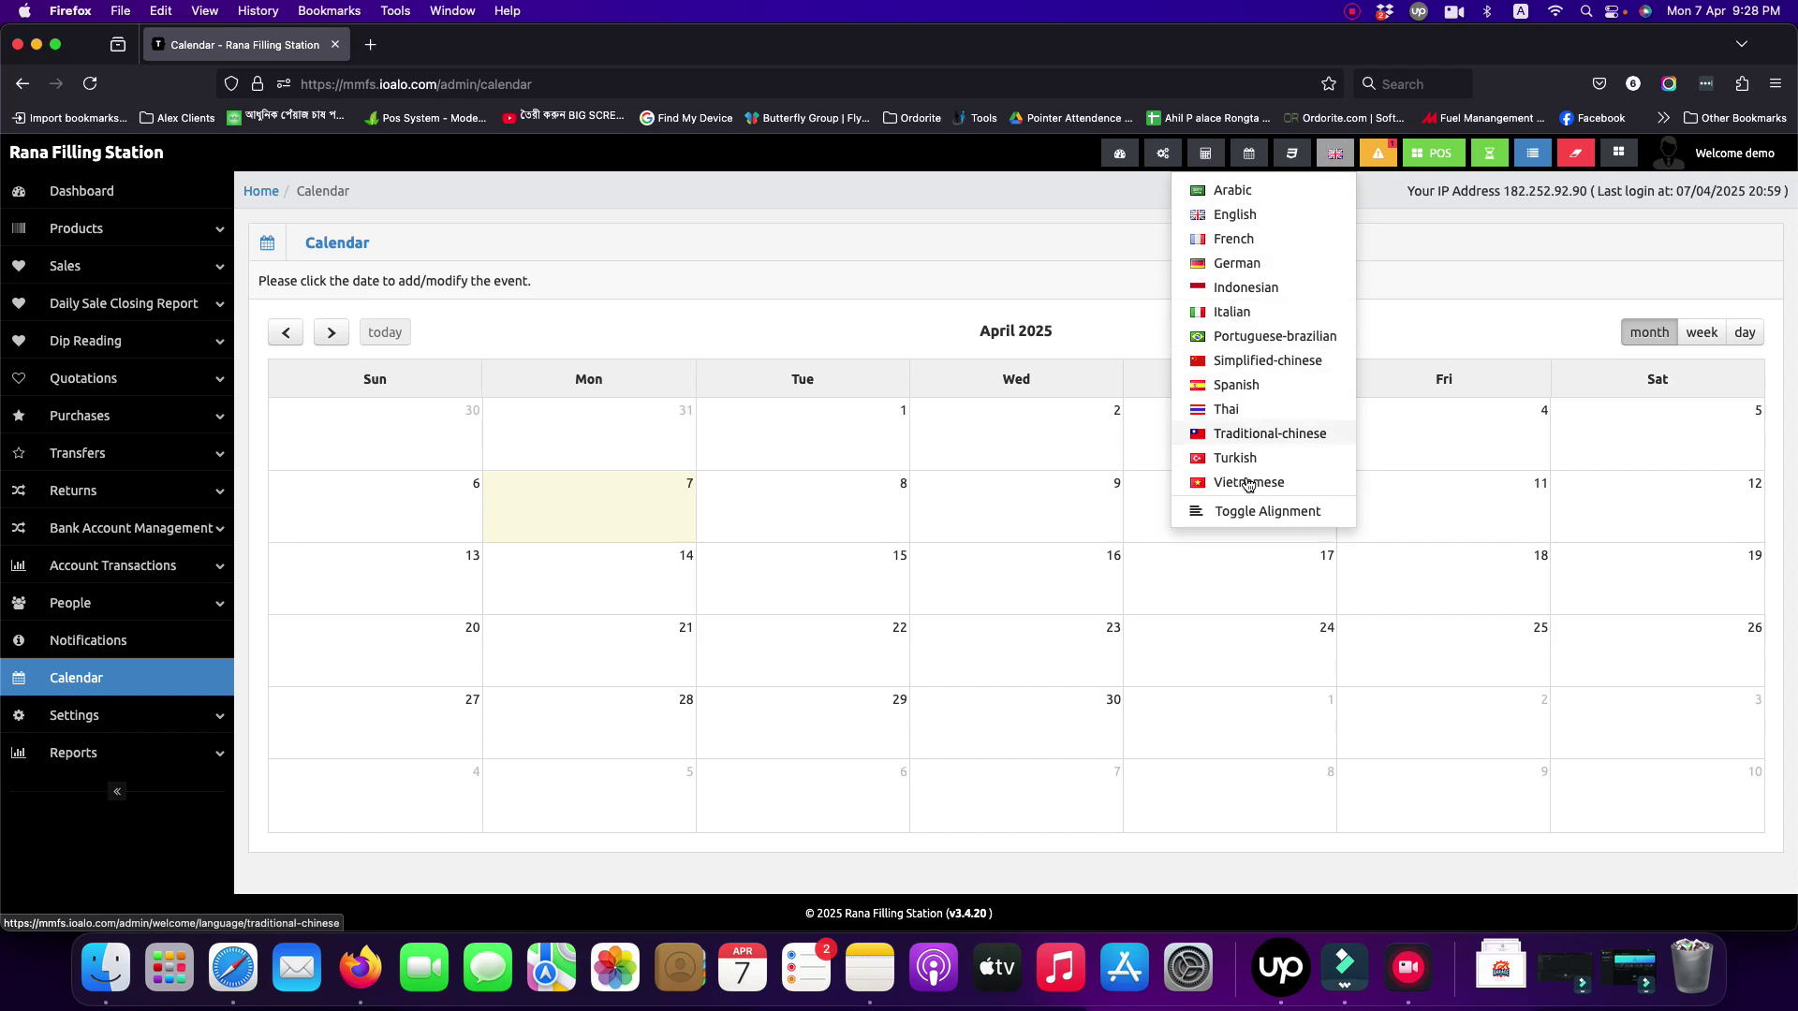
{"action": "left_click", "coordinate": [1237, 215]}
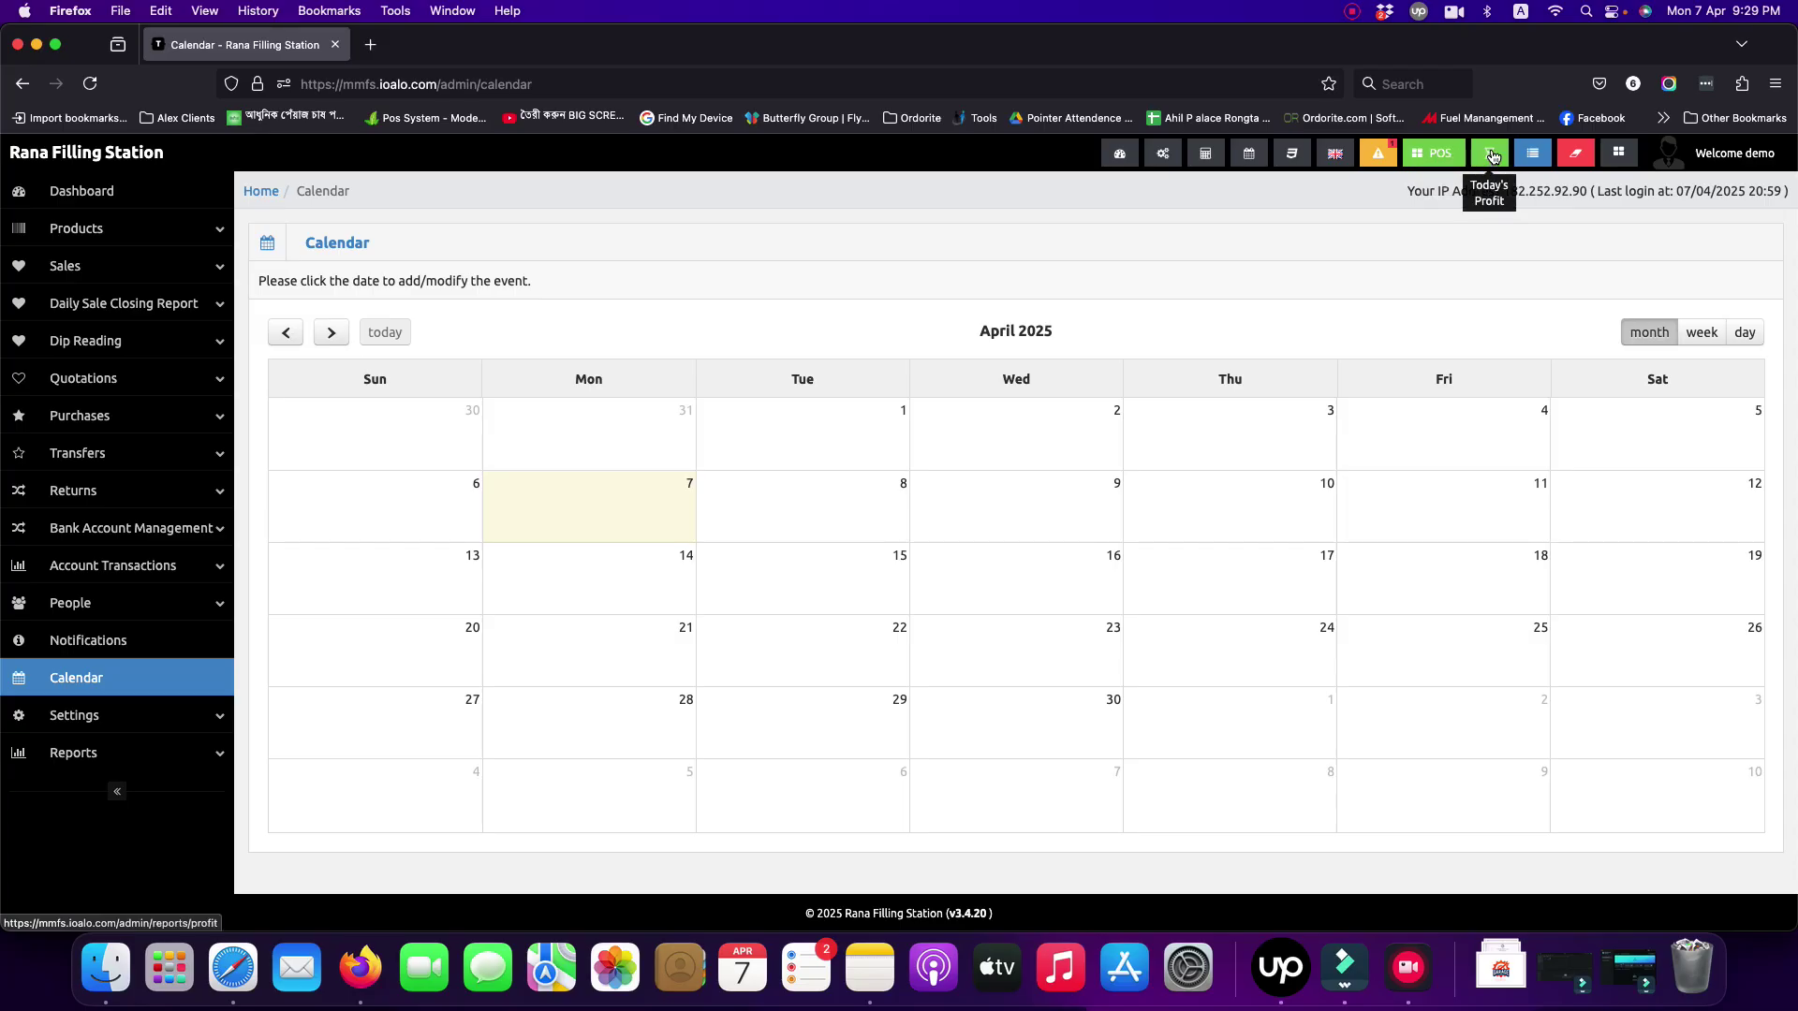
Review today's profit and loss summary for all warehouses, from Products' Revenue through discount, cost and expenses to Profit, and close it
{"action": "left_click", "coordinate": [1491, 154]}
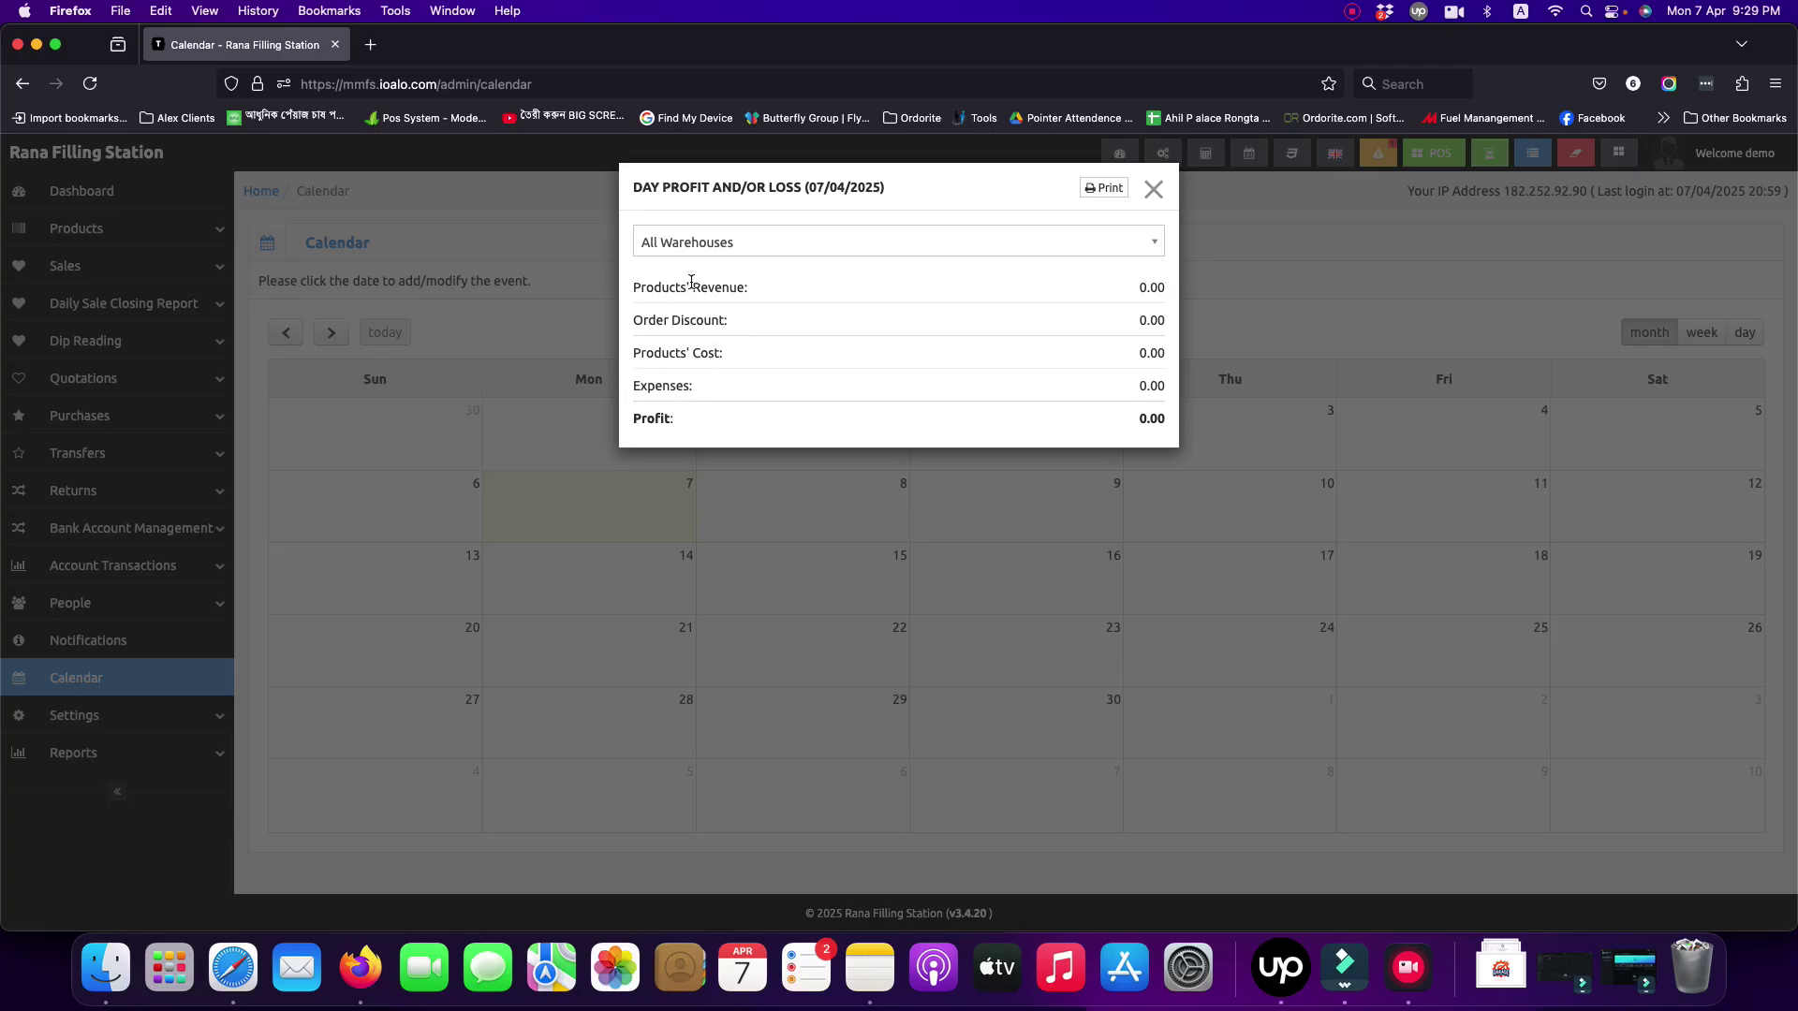
{"action": "left_click_drag", "start_coordinate": [640, 283], "coordinate": [1124, 289]}
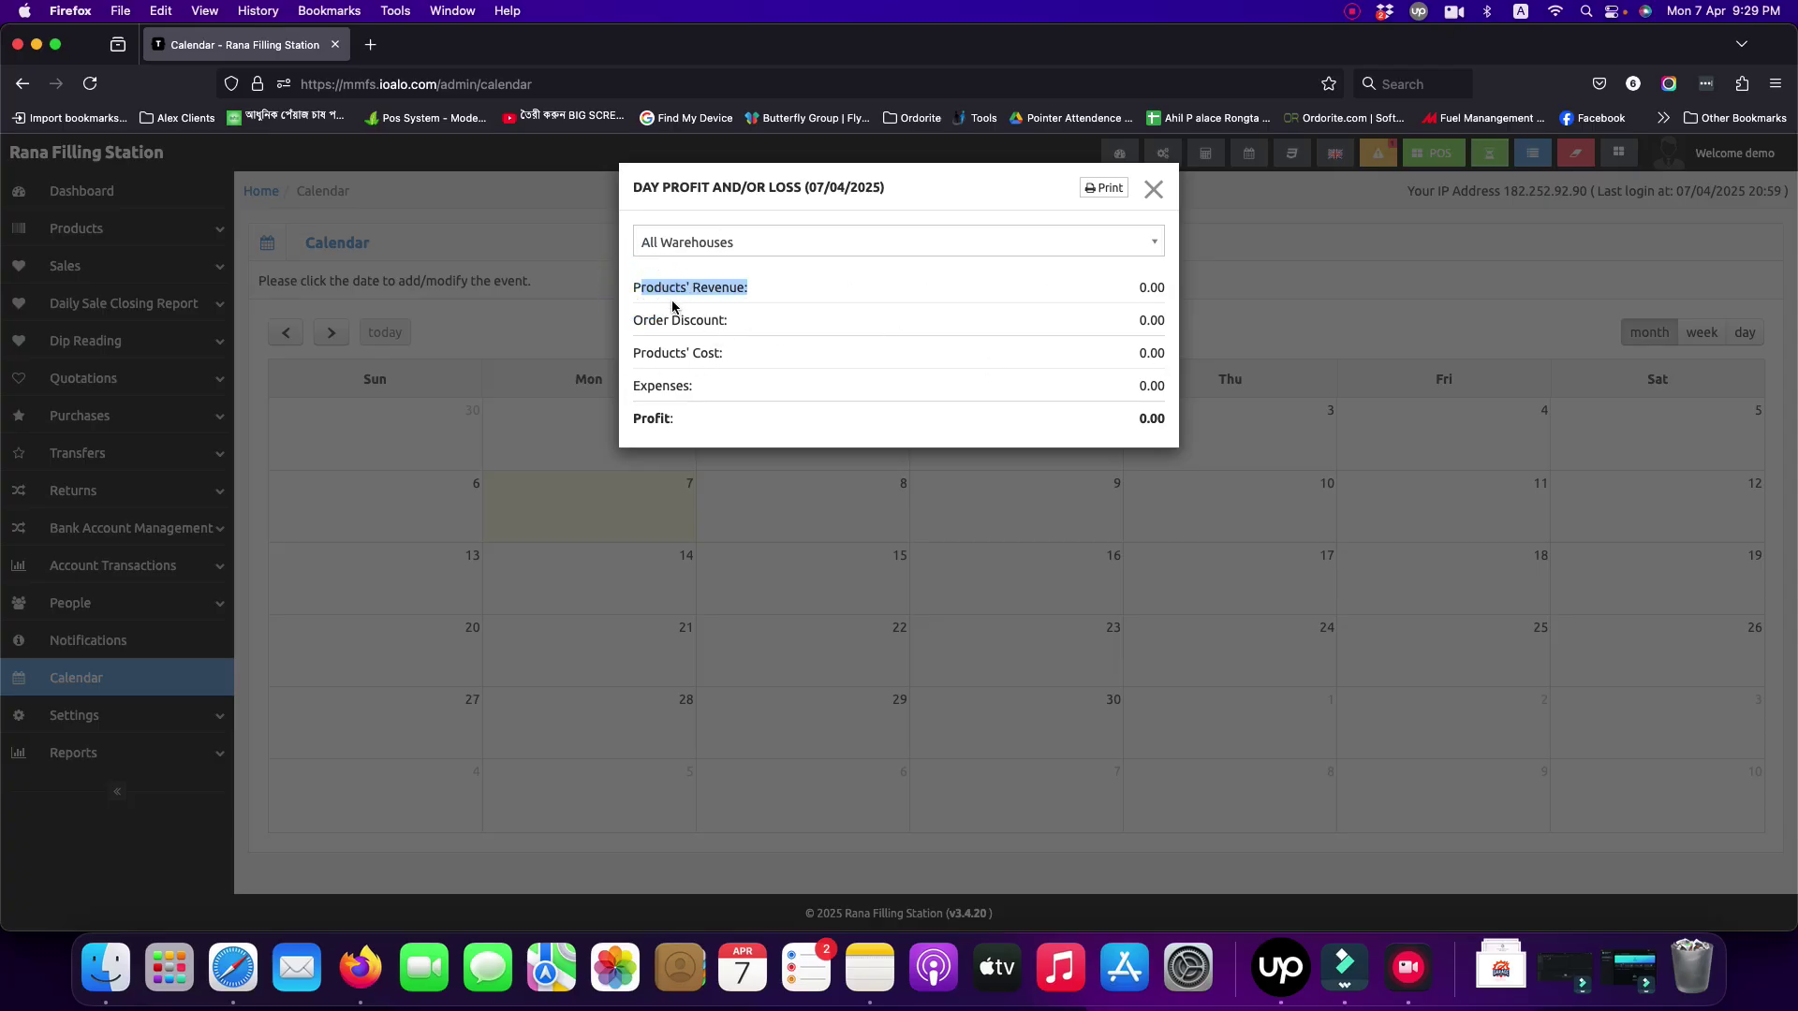
{"action": "left_click_drag", "start_coordinate": [638, 320], "coordinate": [795, 322]}
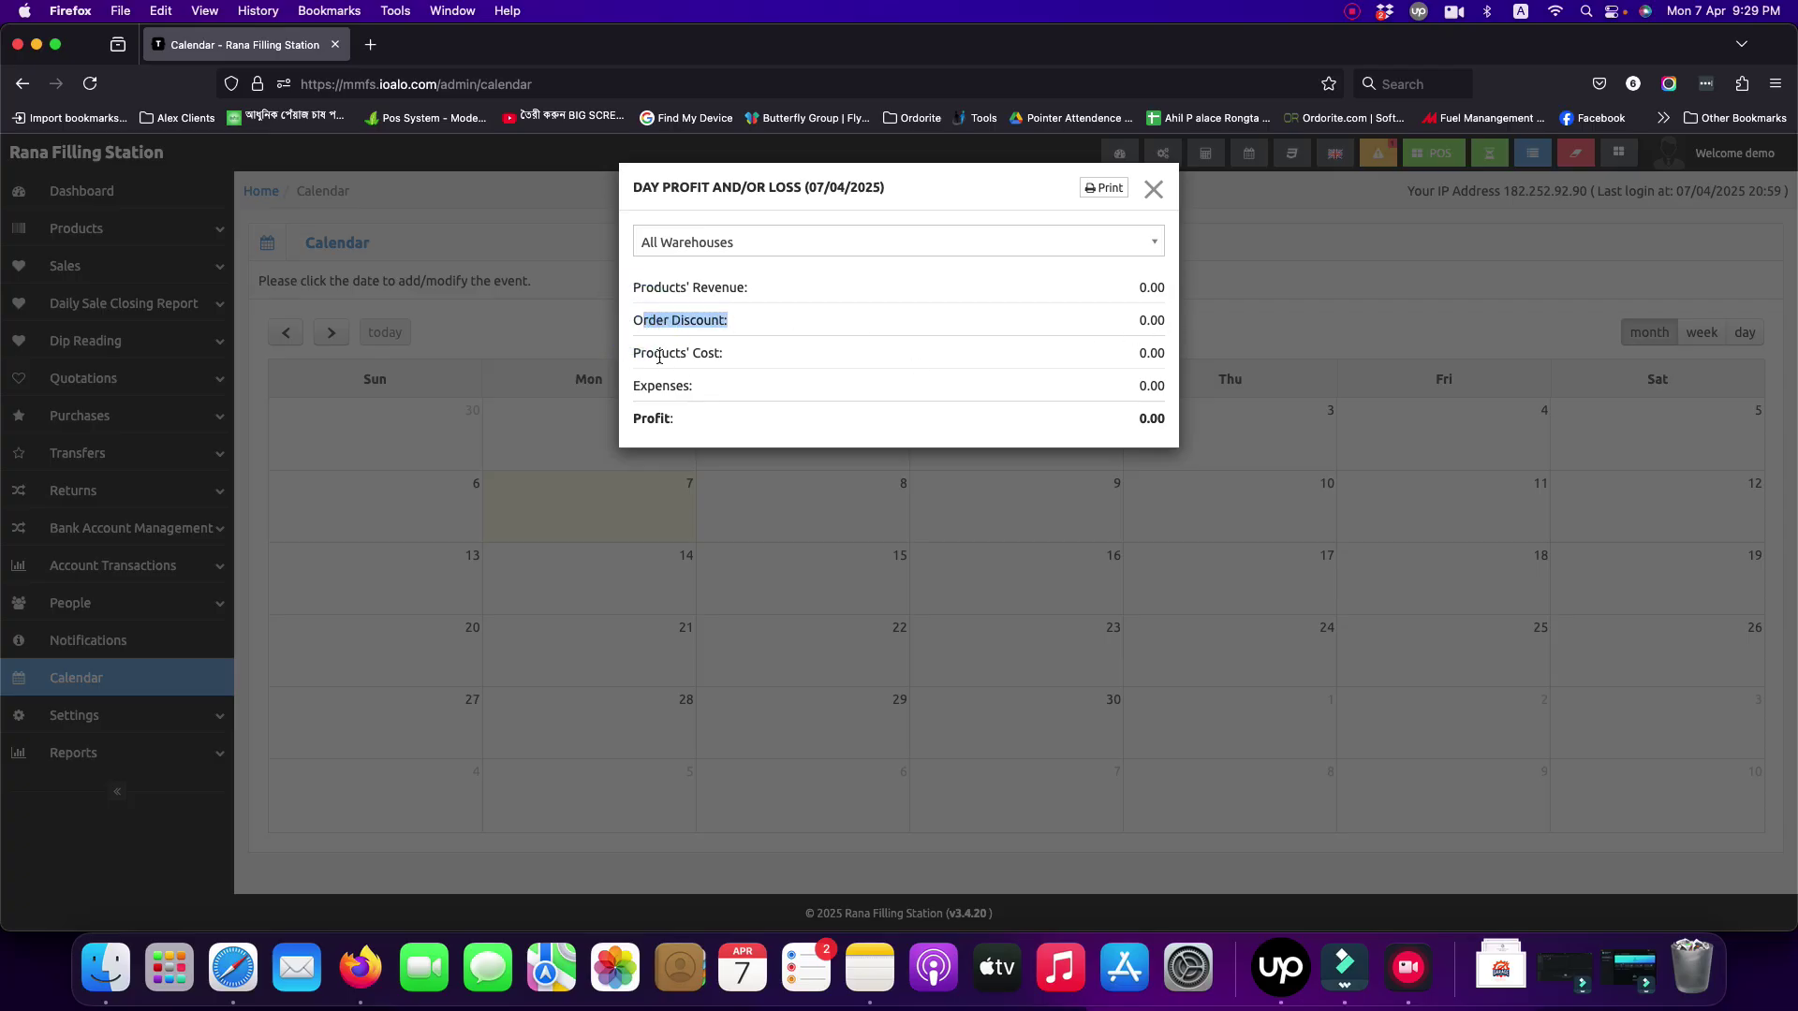
{"action": "left_click_drag", "start_coordinate": [654, 353], "coordinate": [764, 357]}
{"action": "left_click", "coordinate": [729, 356]}
{"action": "left_click_drag", "start_coordinate": [641, 385], "coordinate": [791, 393]}
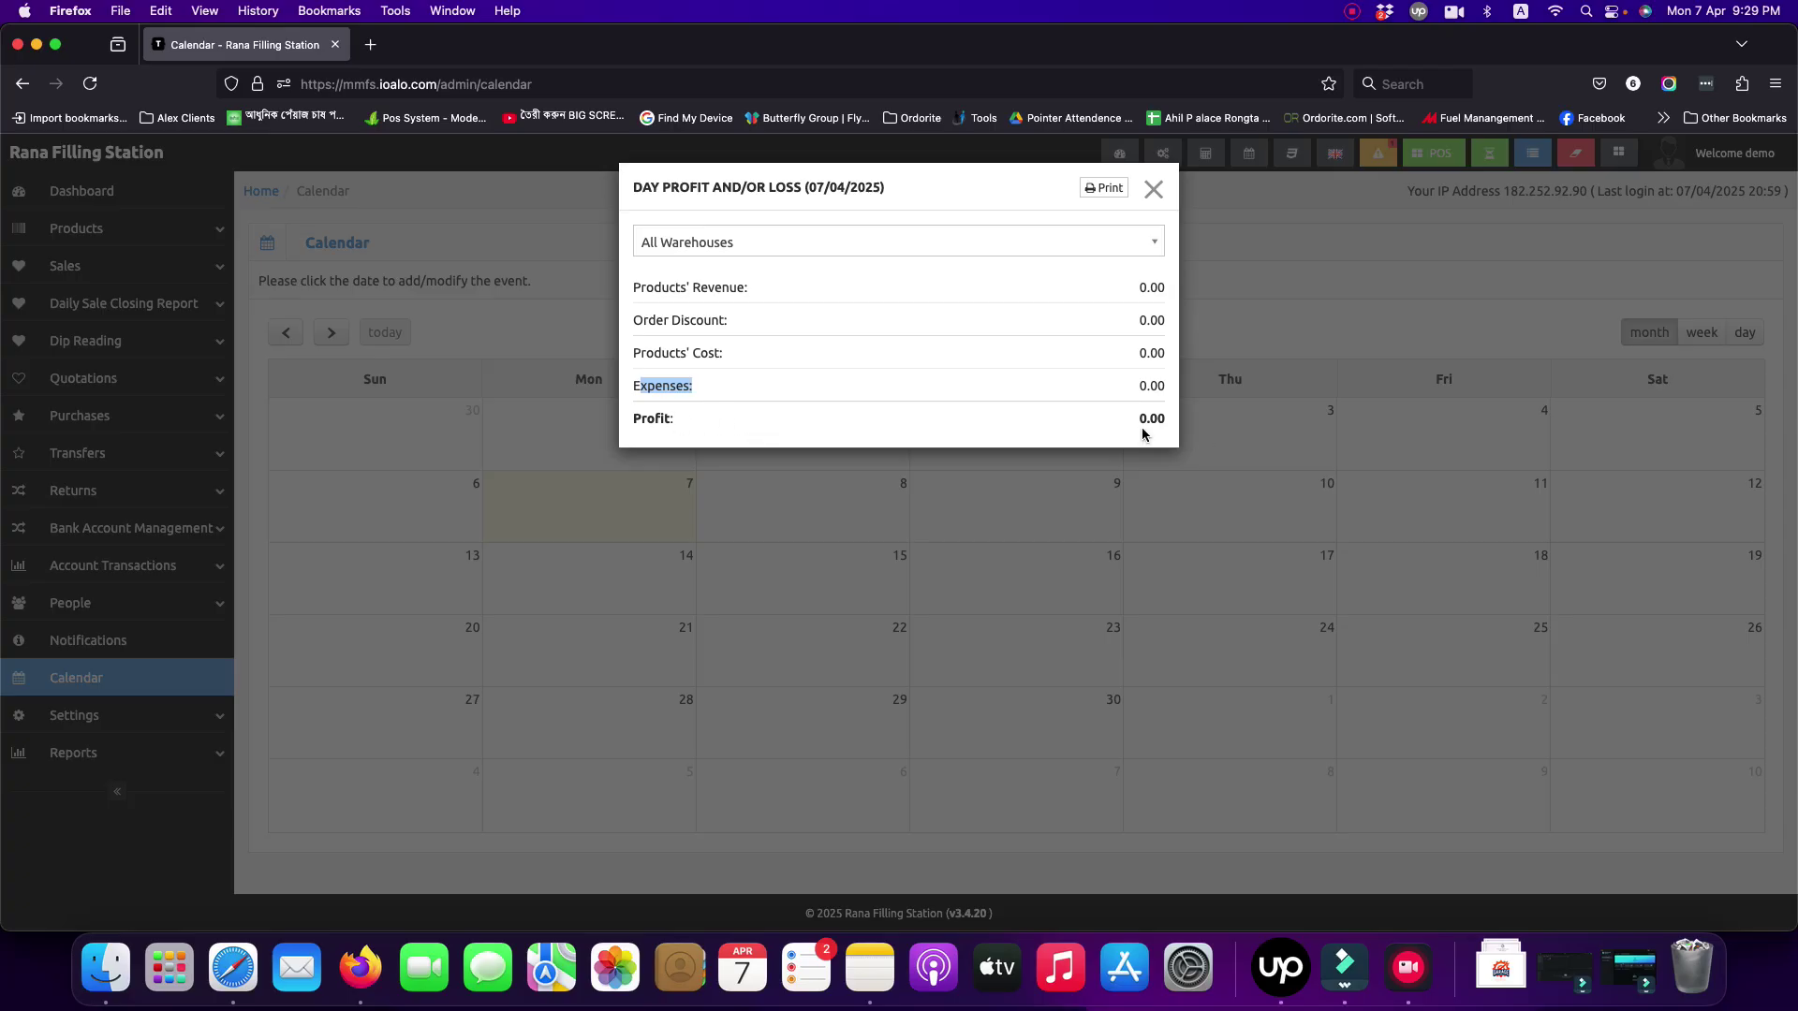
{"action": "left_click_drag", "start_coordinate": [1137, 418], "coordinate": [1161, 421]}
{"action": "left_click", "coordinate": [1153, 189]}
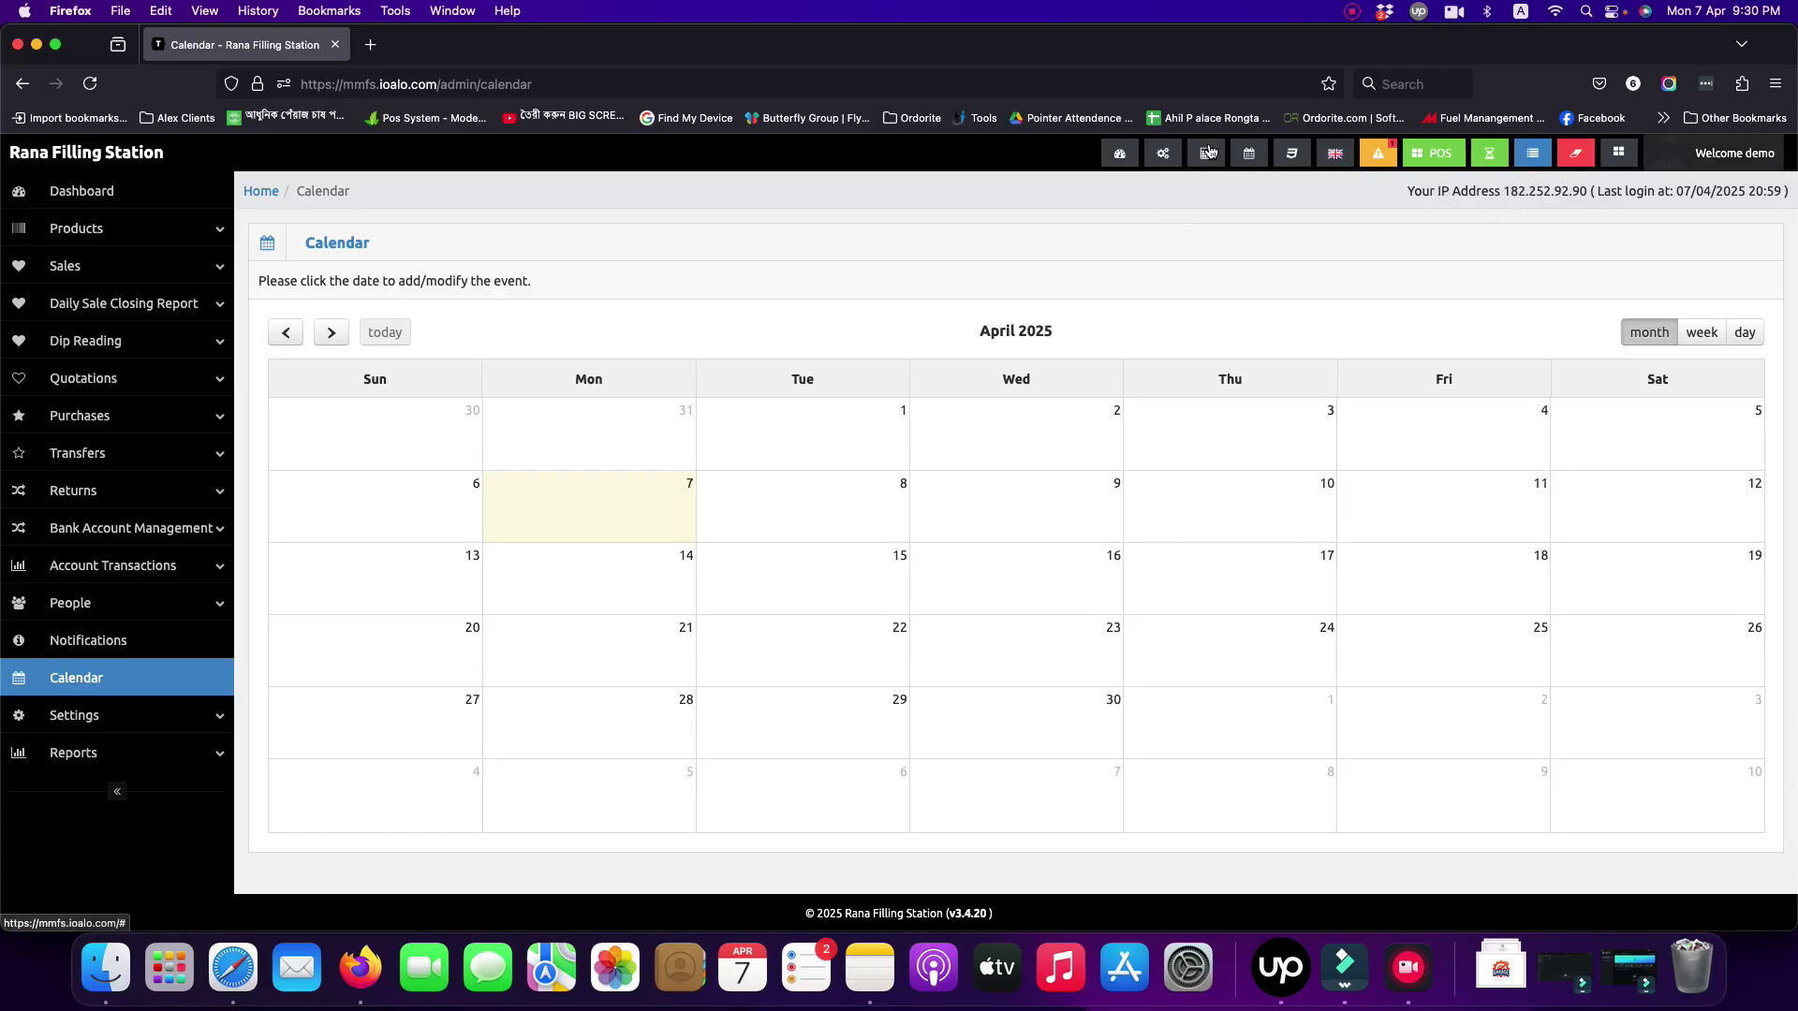
Go back through the dashboard to the product list and sort the products by cost in descending order
{"action": "left_click", "coordinate": [112, 191]}
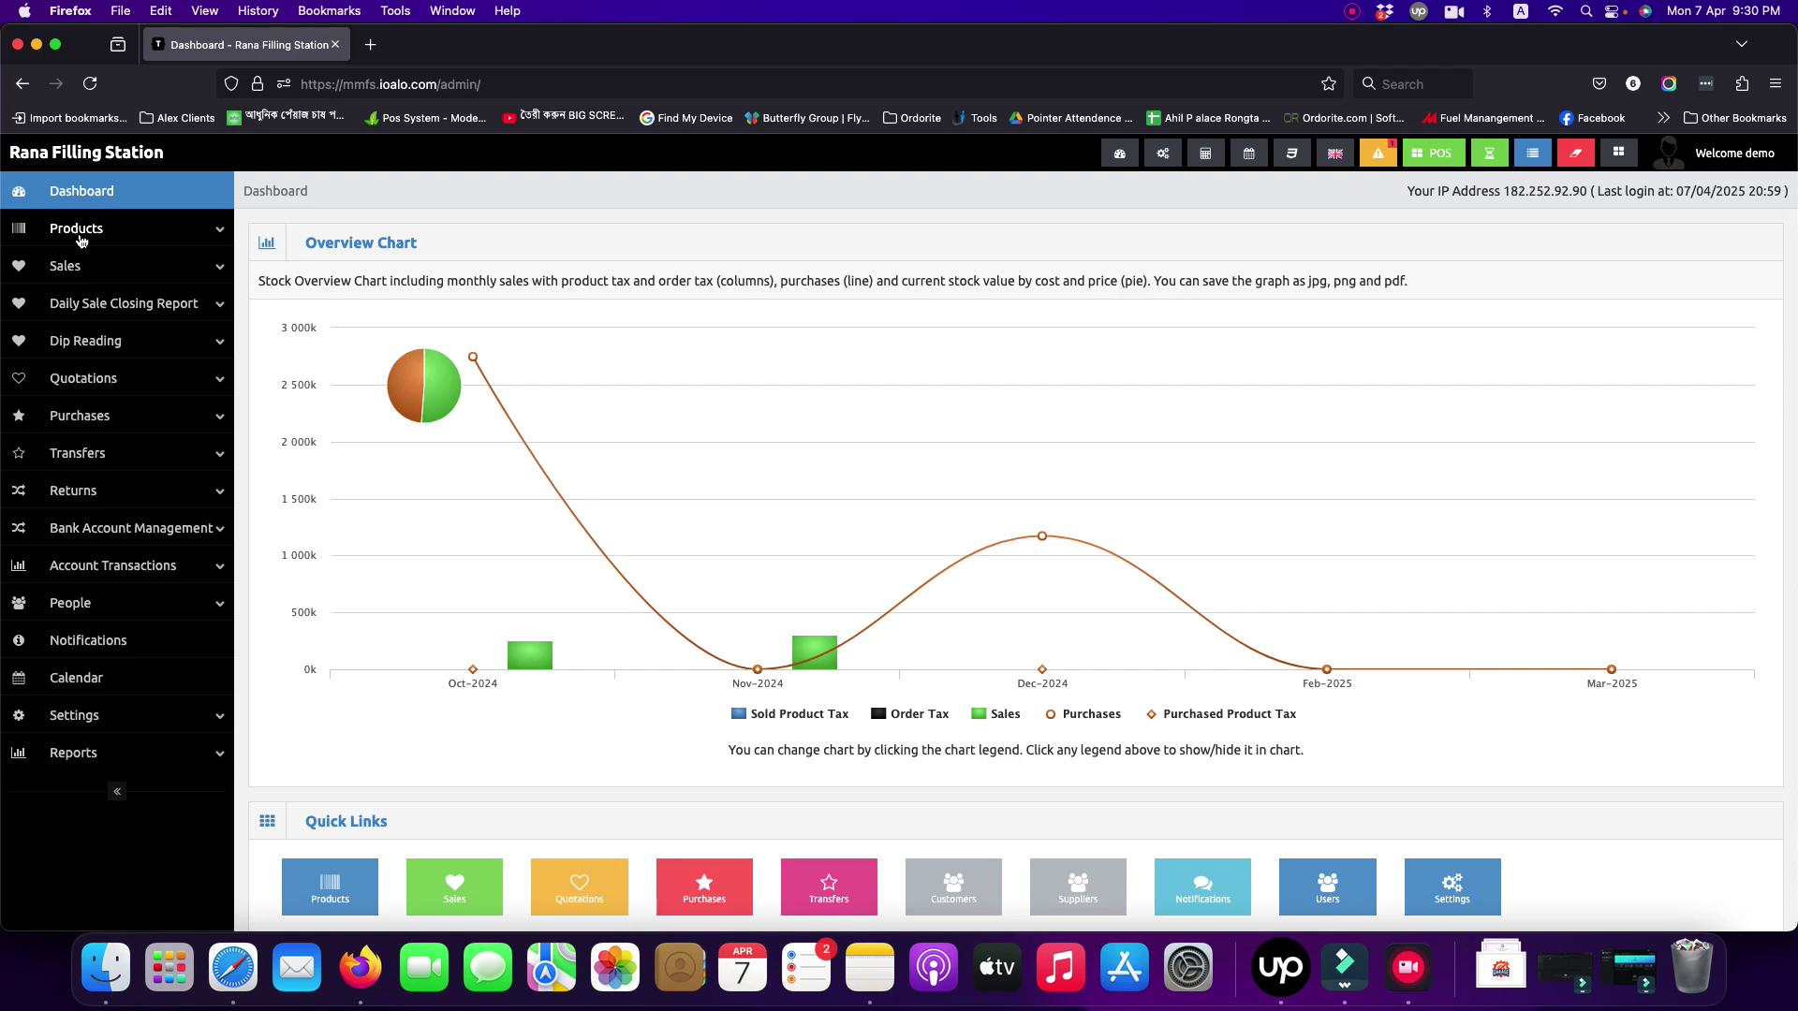
{"action": "left_click", "coordinate": [182, 235]}
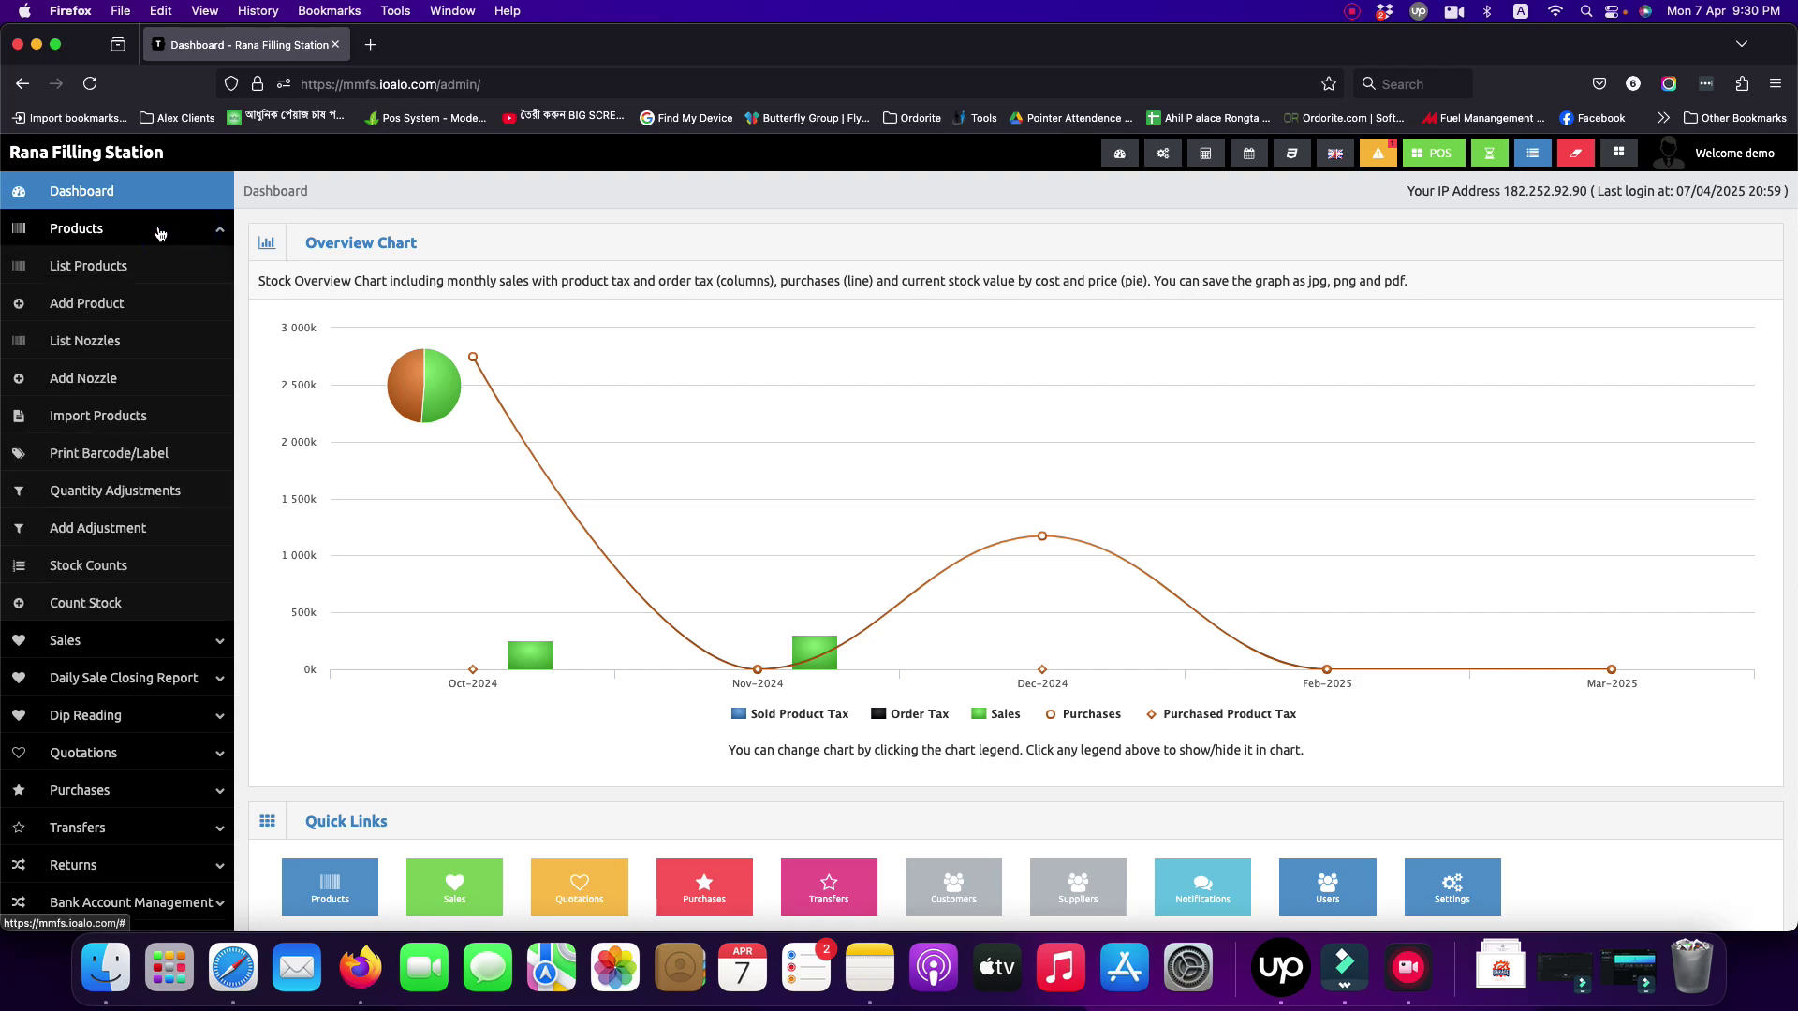
{"action": "left_click", "coordinate": [108, 271]}
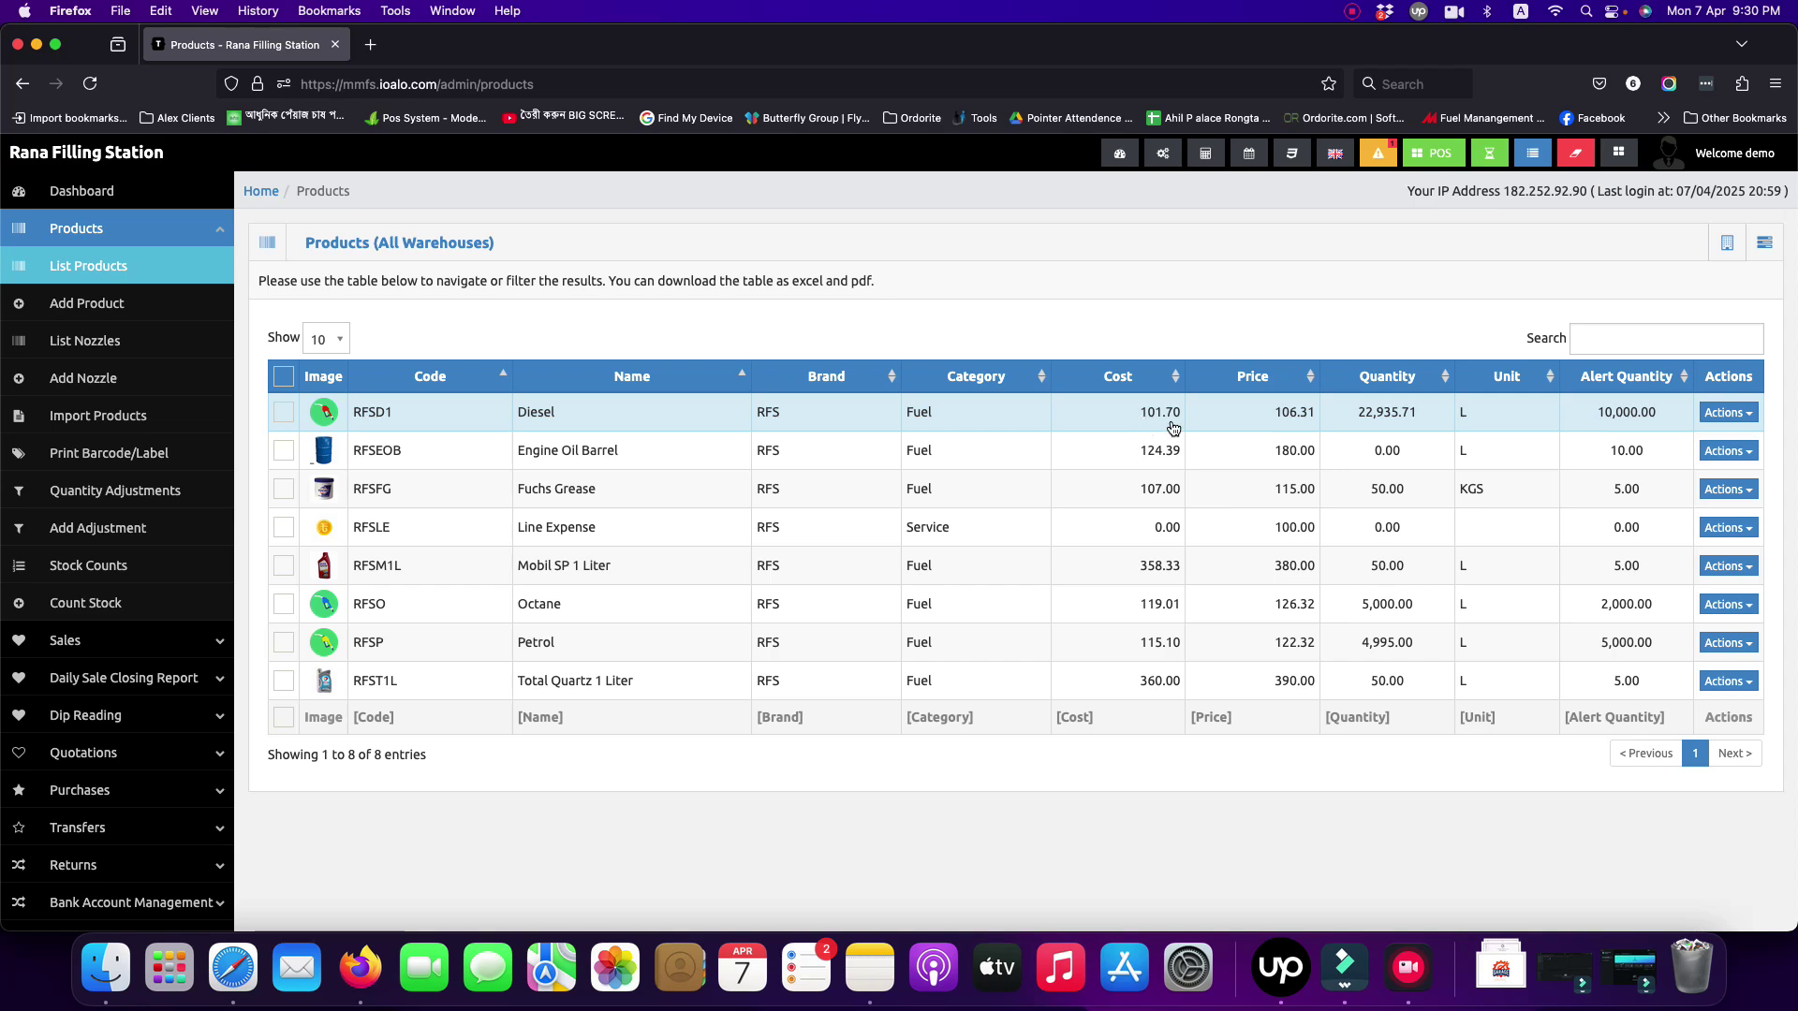
{"action": "left_click", "coordinate": [1130, 375]}
{"action": "left_click", "coordinate": [1131, 374]}
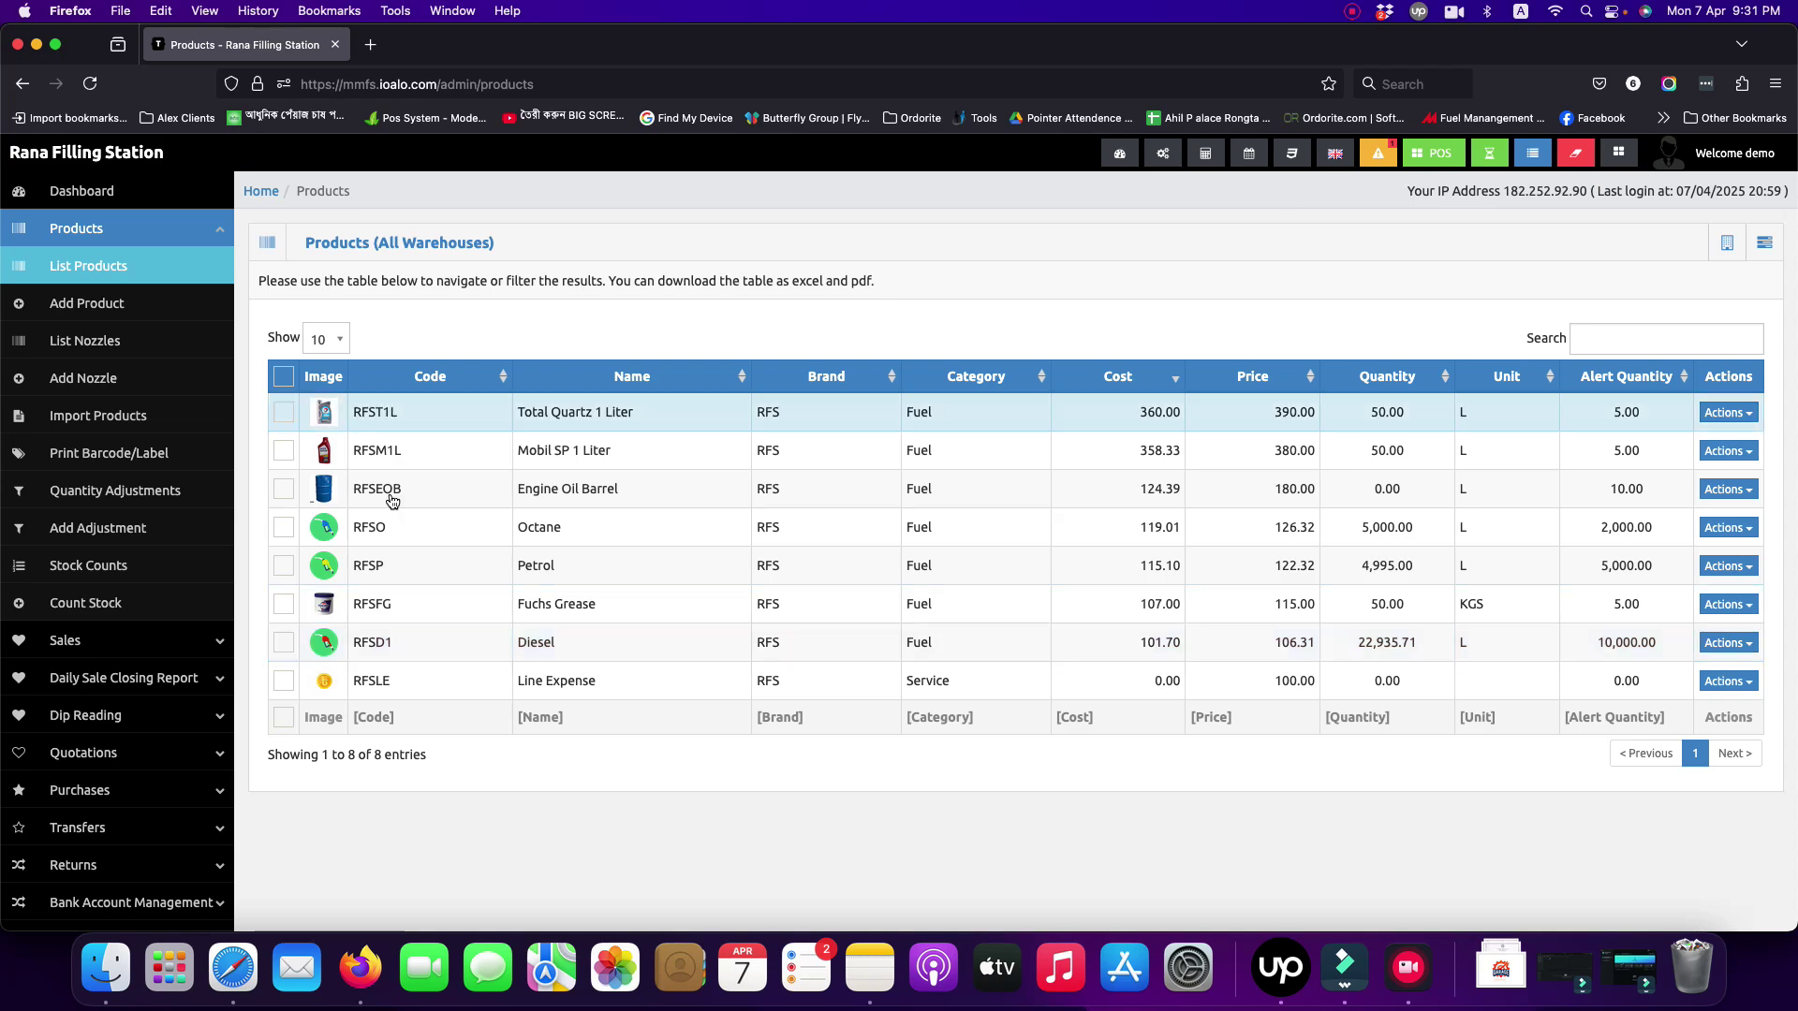
Bring up the Add Product form and skim it from Product Type down to the invoice details and back
{"action": "left_click", "coordinate": [101, 307]}
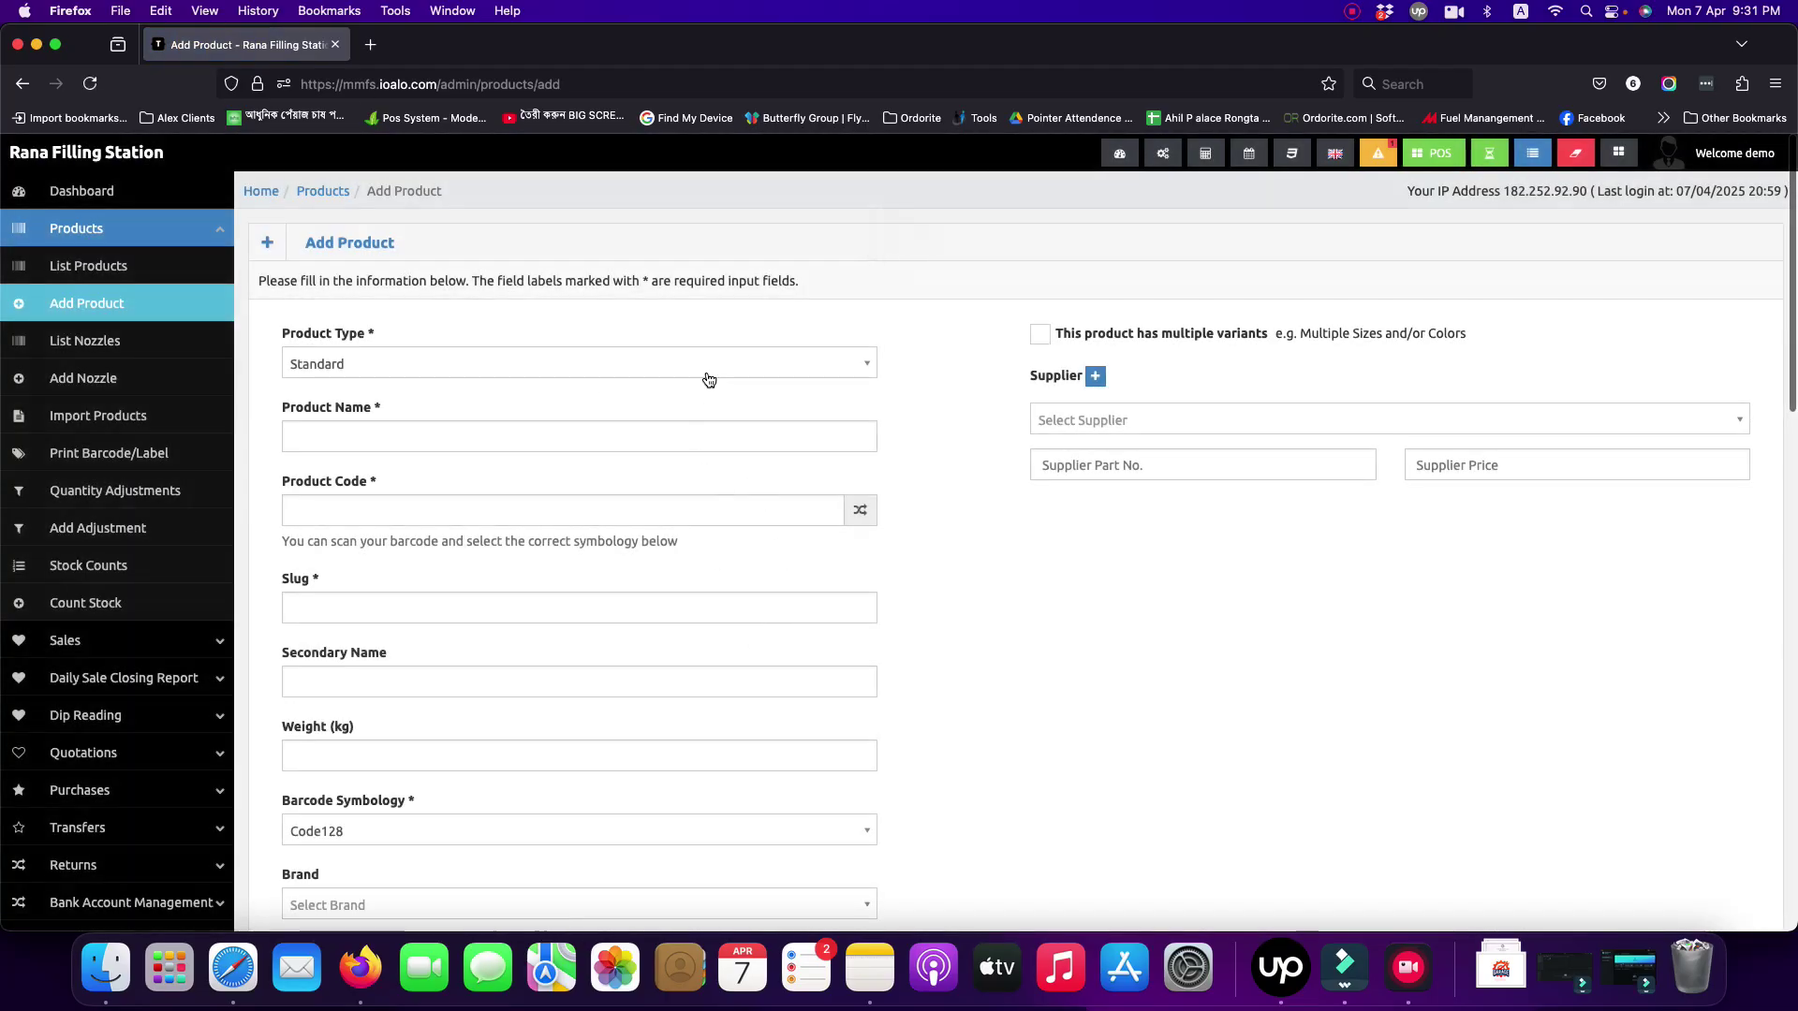
{"action": "scroll", "coordinate": [709, 380], "scroll_direction": "down", "scroll_amount": 3}
{"action": "scroll", "coordinate": [709, 380], "scroll_direction": "down", "scroll_amount": 10}
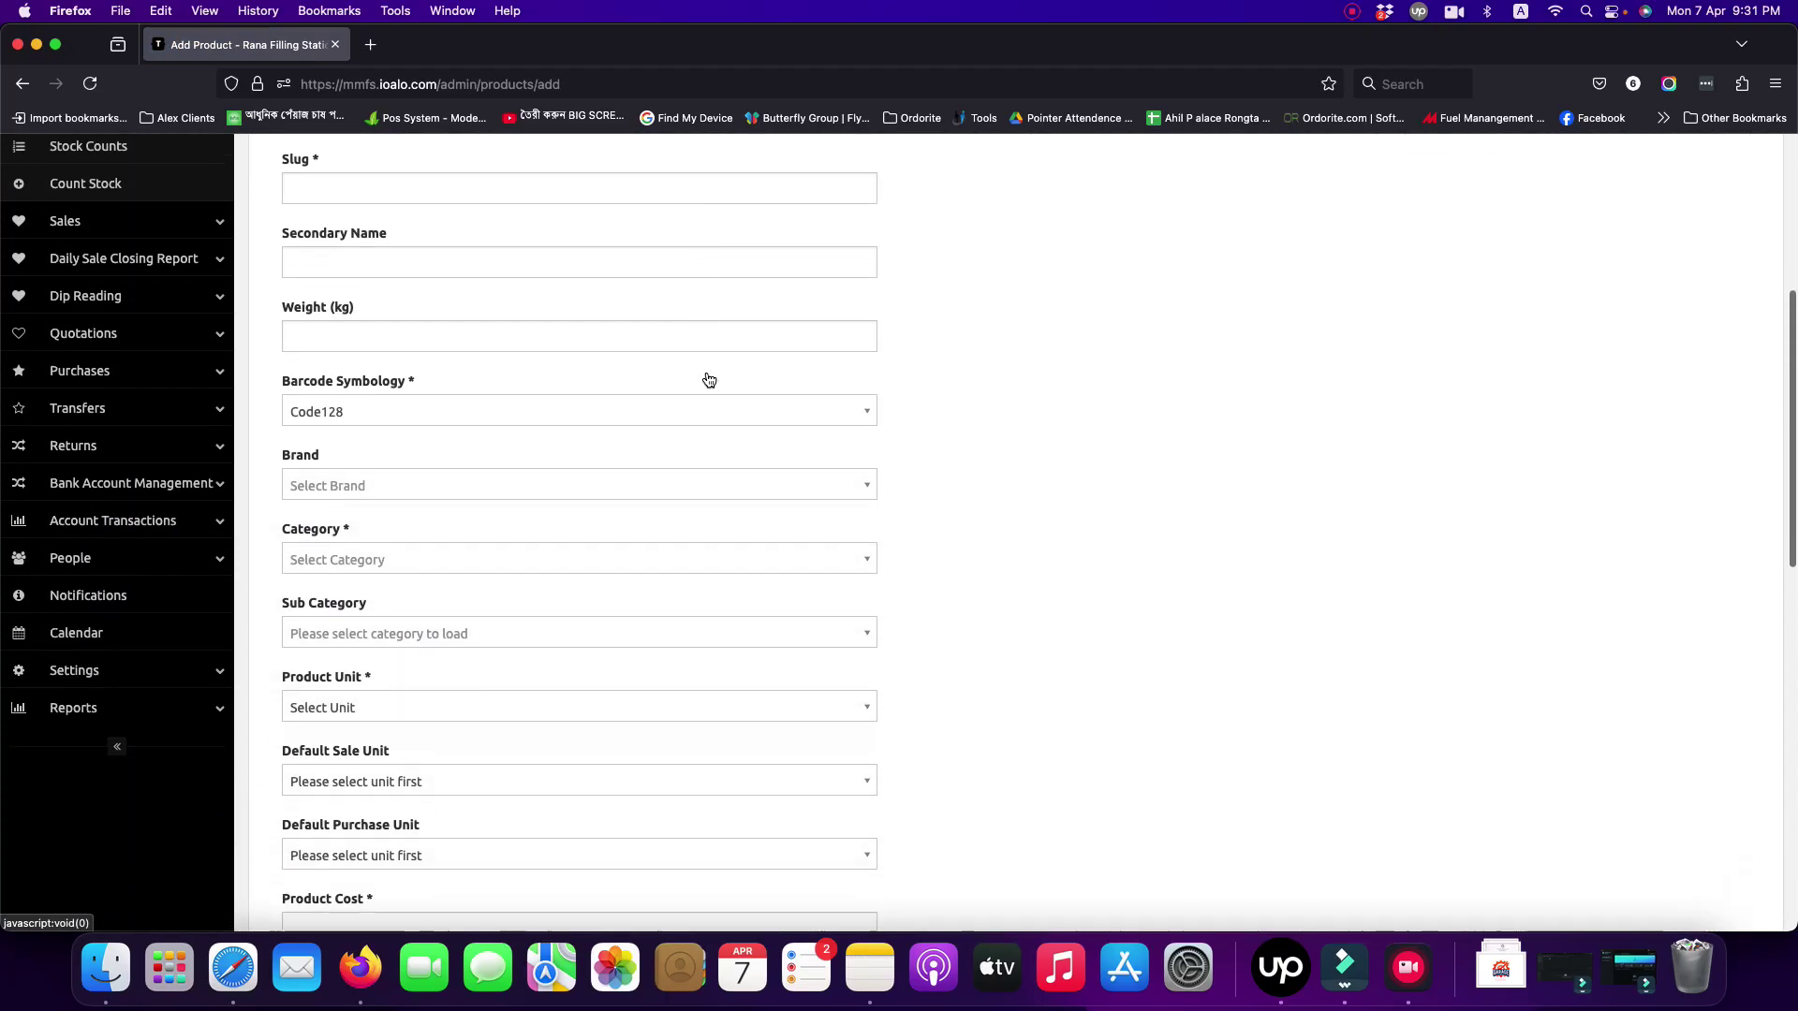
{"action": "scroll", "coordinate": [708, 379], "scroll_direction": "down", "scroll_amount": 7}
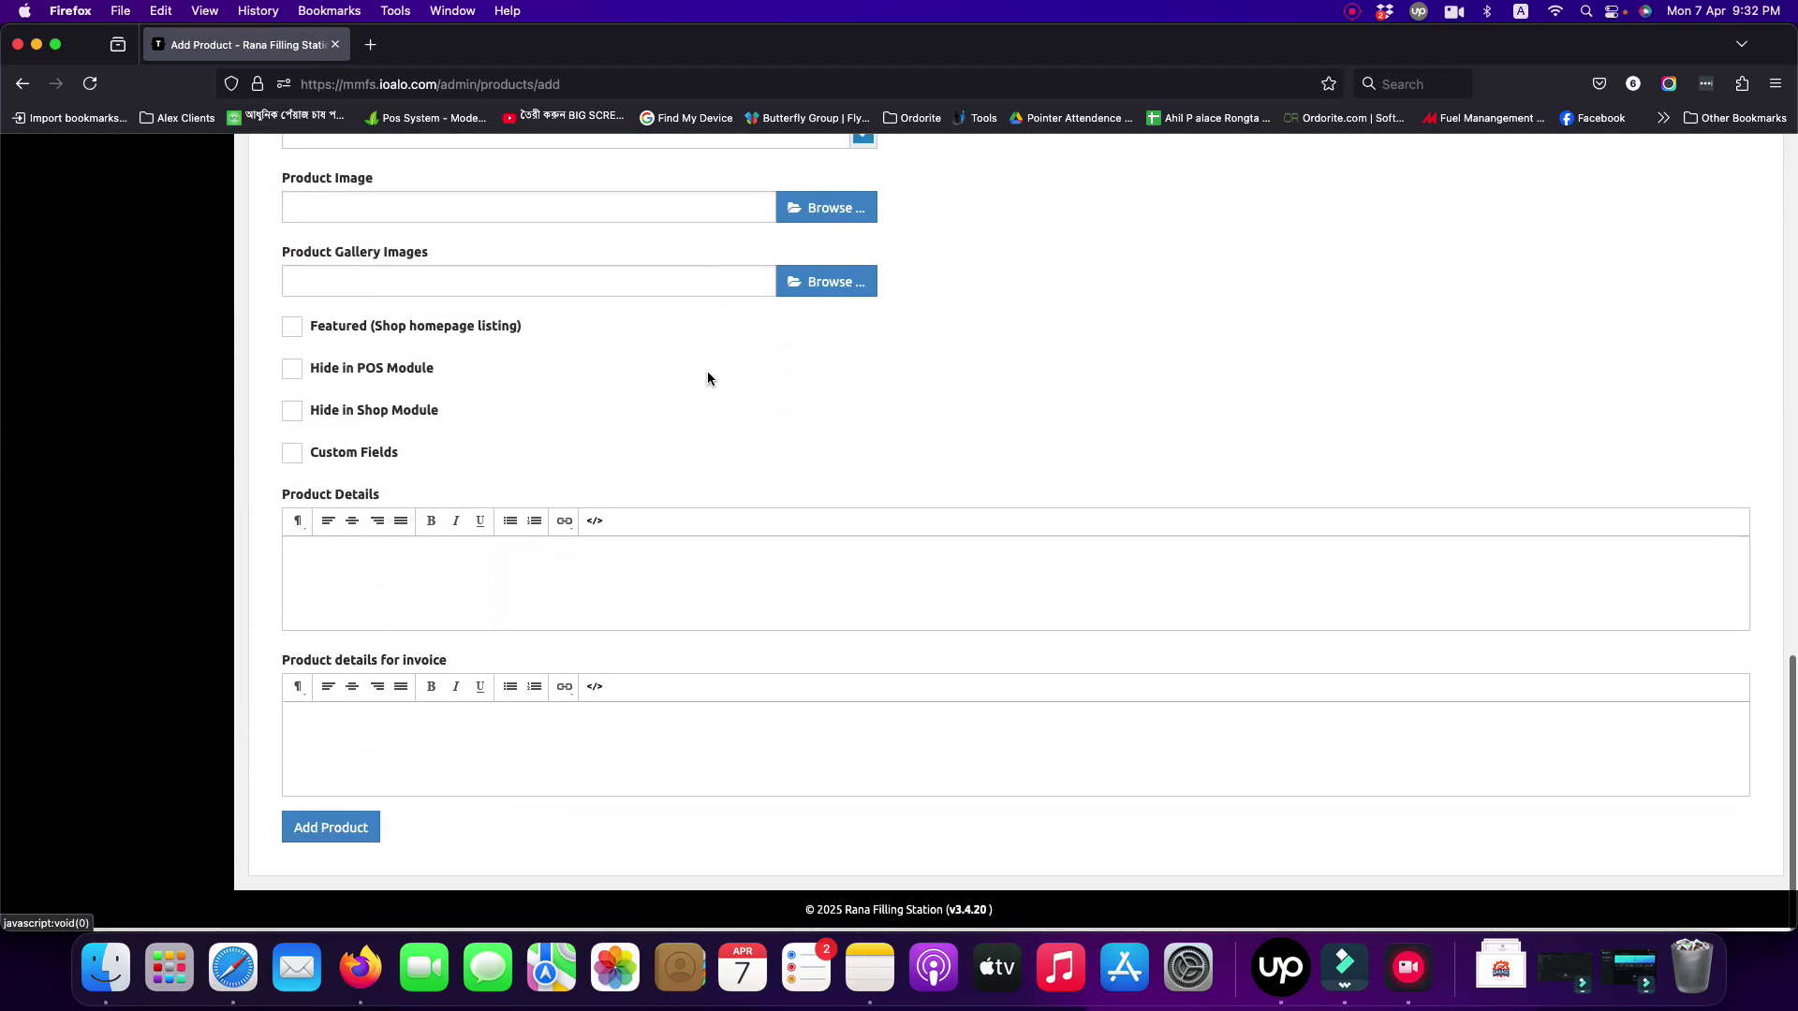
{"action": "scroll", "coordinate": [706, 371], "scroll_direction": "up", "scroll_amount": 10}
{"action": "scroll", "coordinate": [403, 276], "scroll_direction": "up", "scroll_amount": 10}
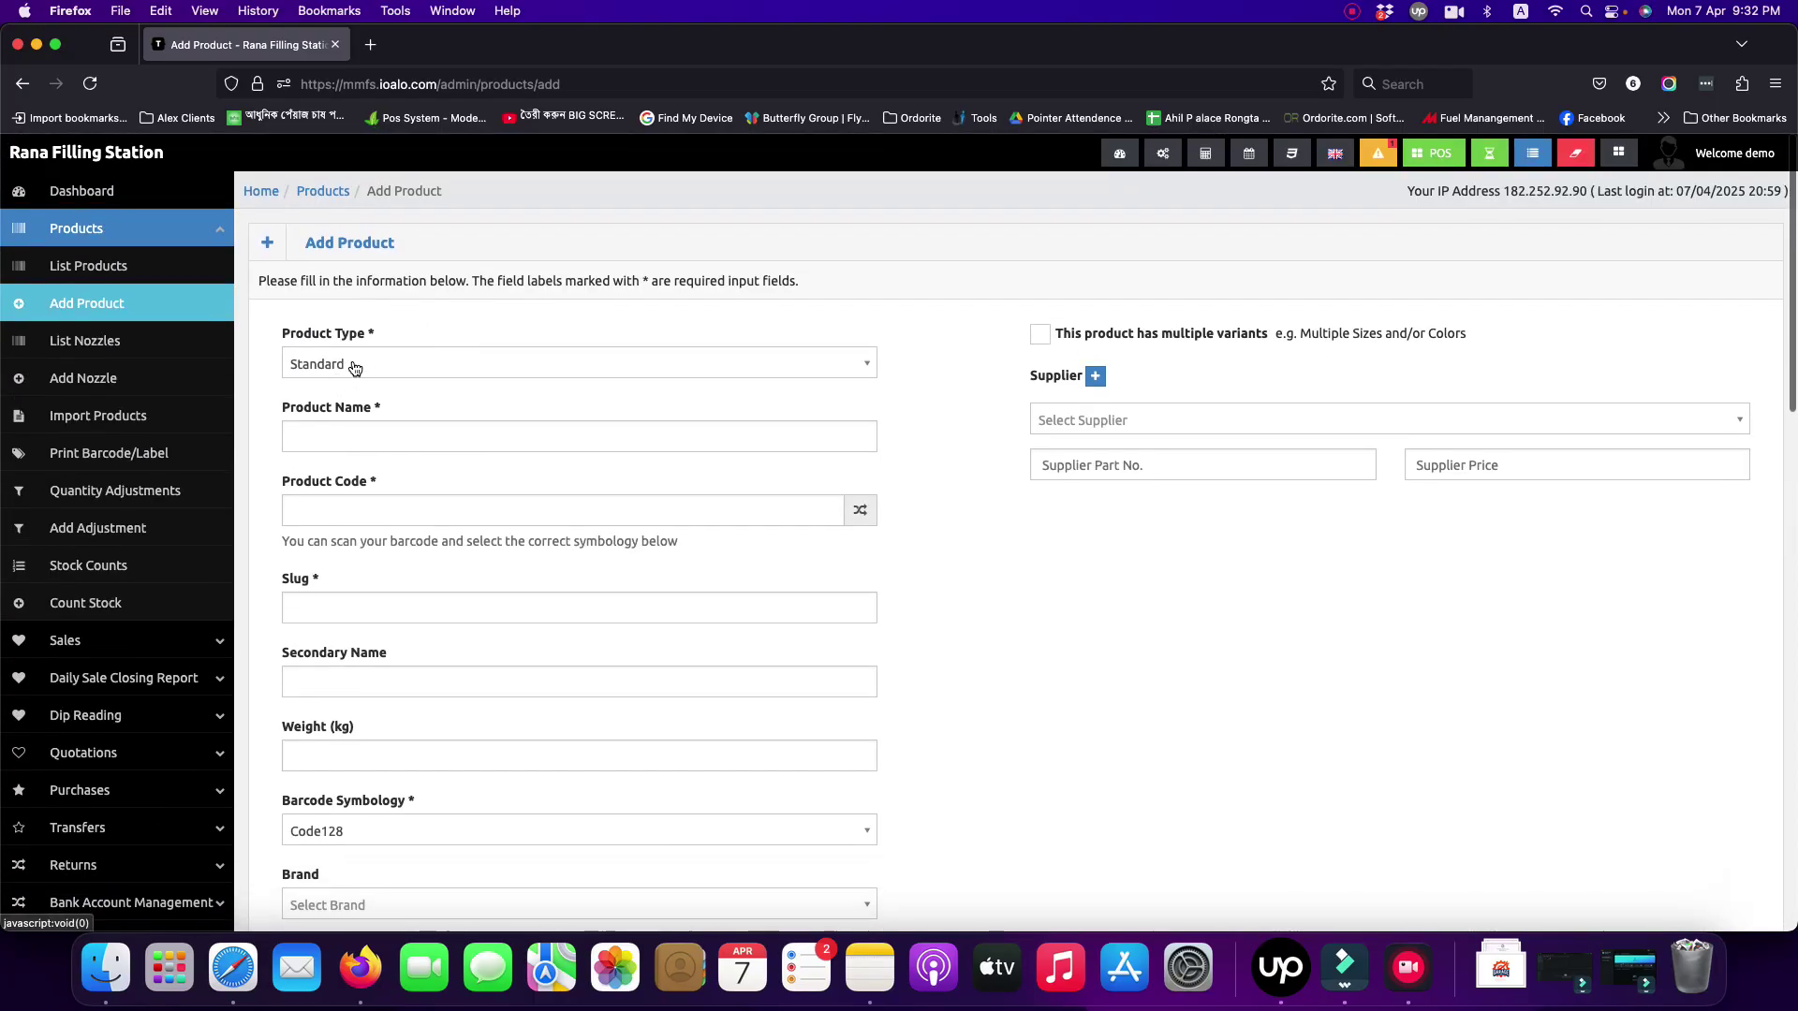
Examine the new product fields from Product Name through category, units, Product Cost and Product Price to the image and visibility options
{"action": "left_click", "coordinate": [338, 434]}
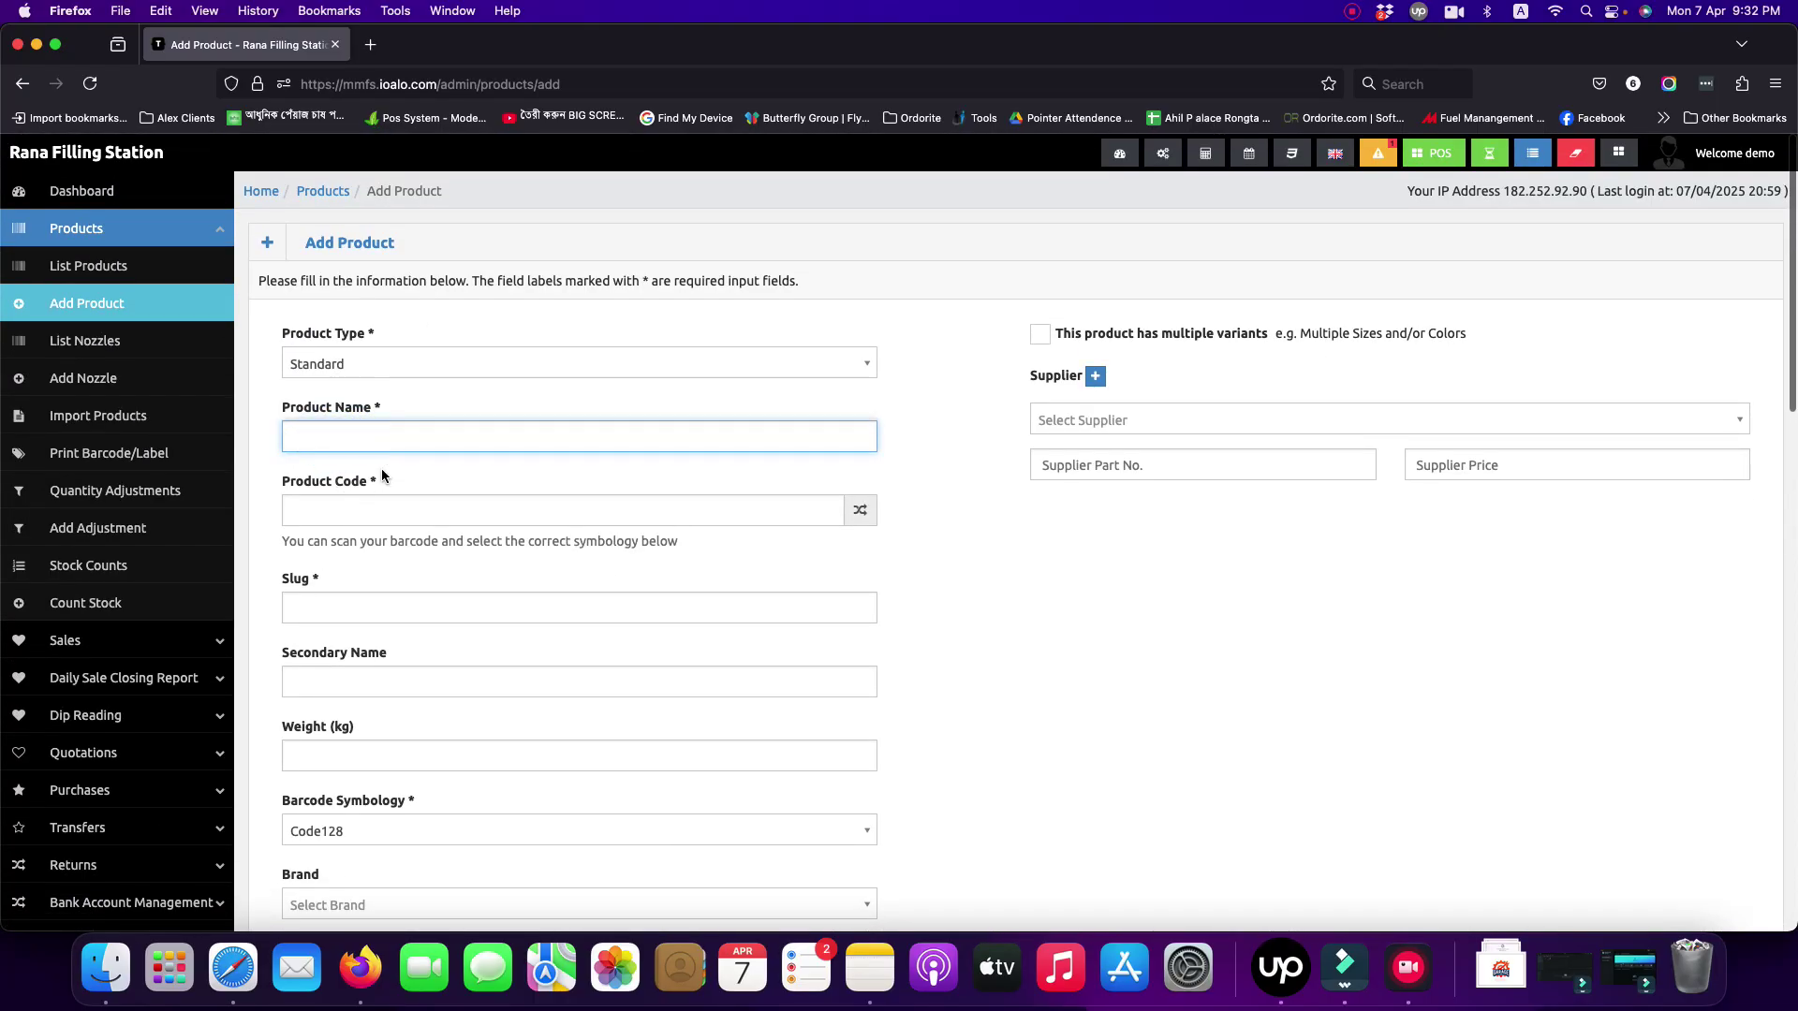
{"action": "scroll", "coordinate": [380, 468], "scroll_direction": "down", "scroll_amount": 4}
{"action": "scroll", "coordinate": [382, 451], "scroll_direction": "down", "scroll_amount": 5}
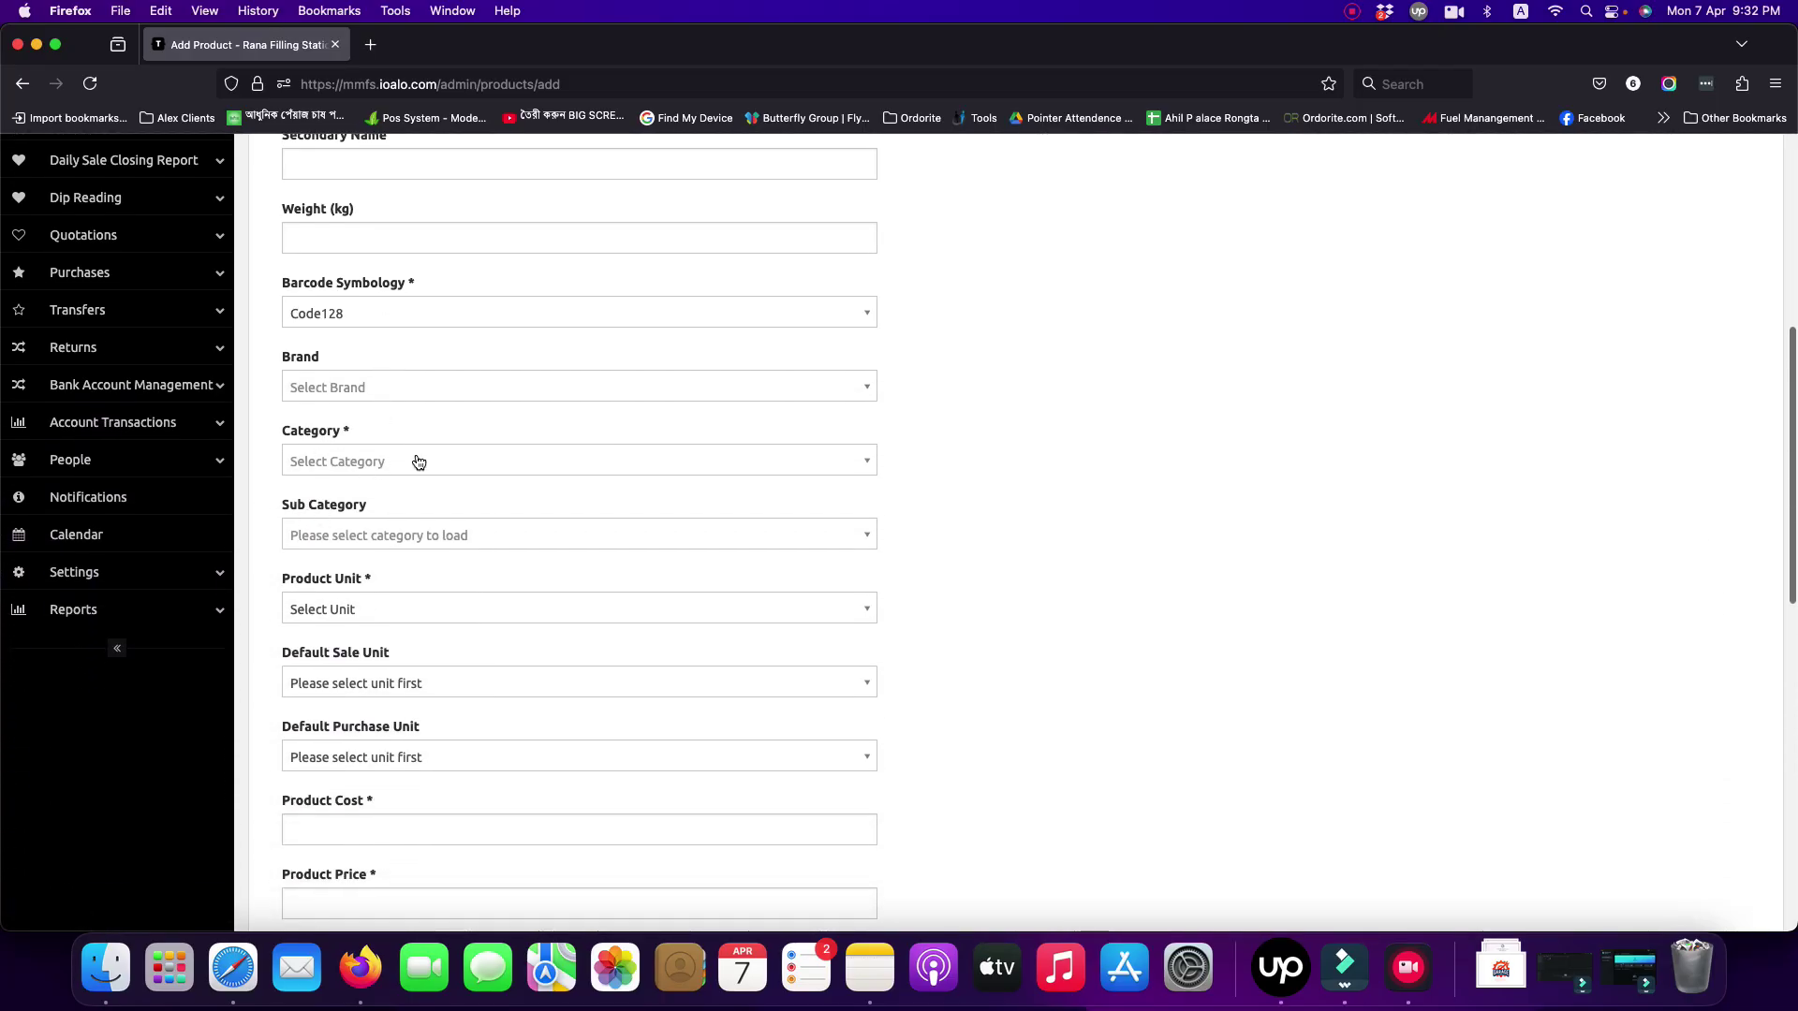
{"action": "scroll", "coordinate": [417, 457], "scroll_direction": "down", "scroll_amount": 3}
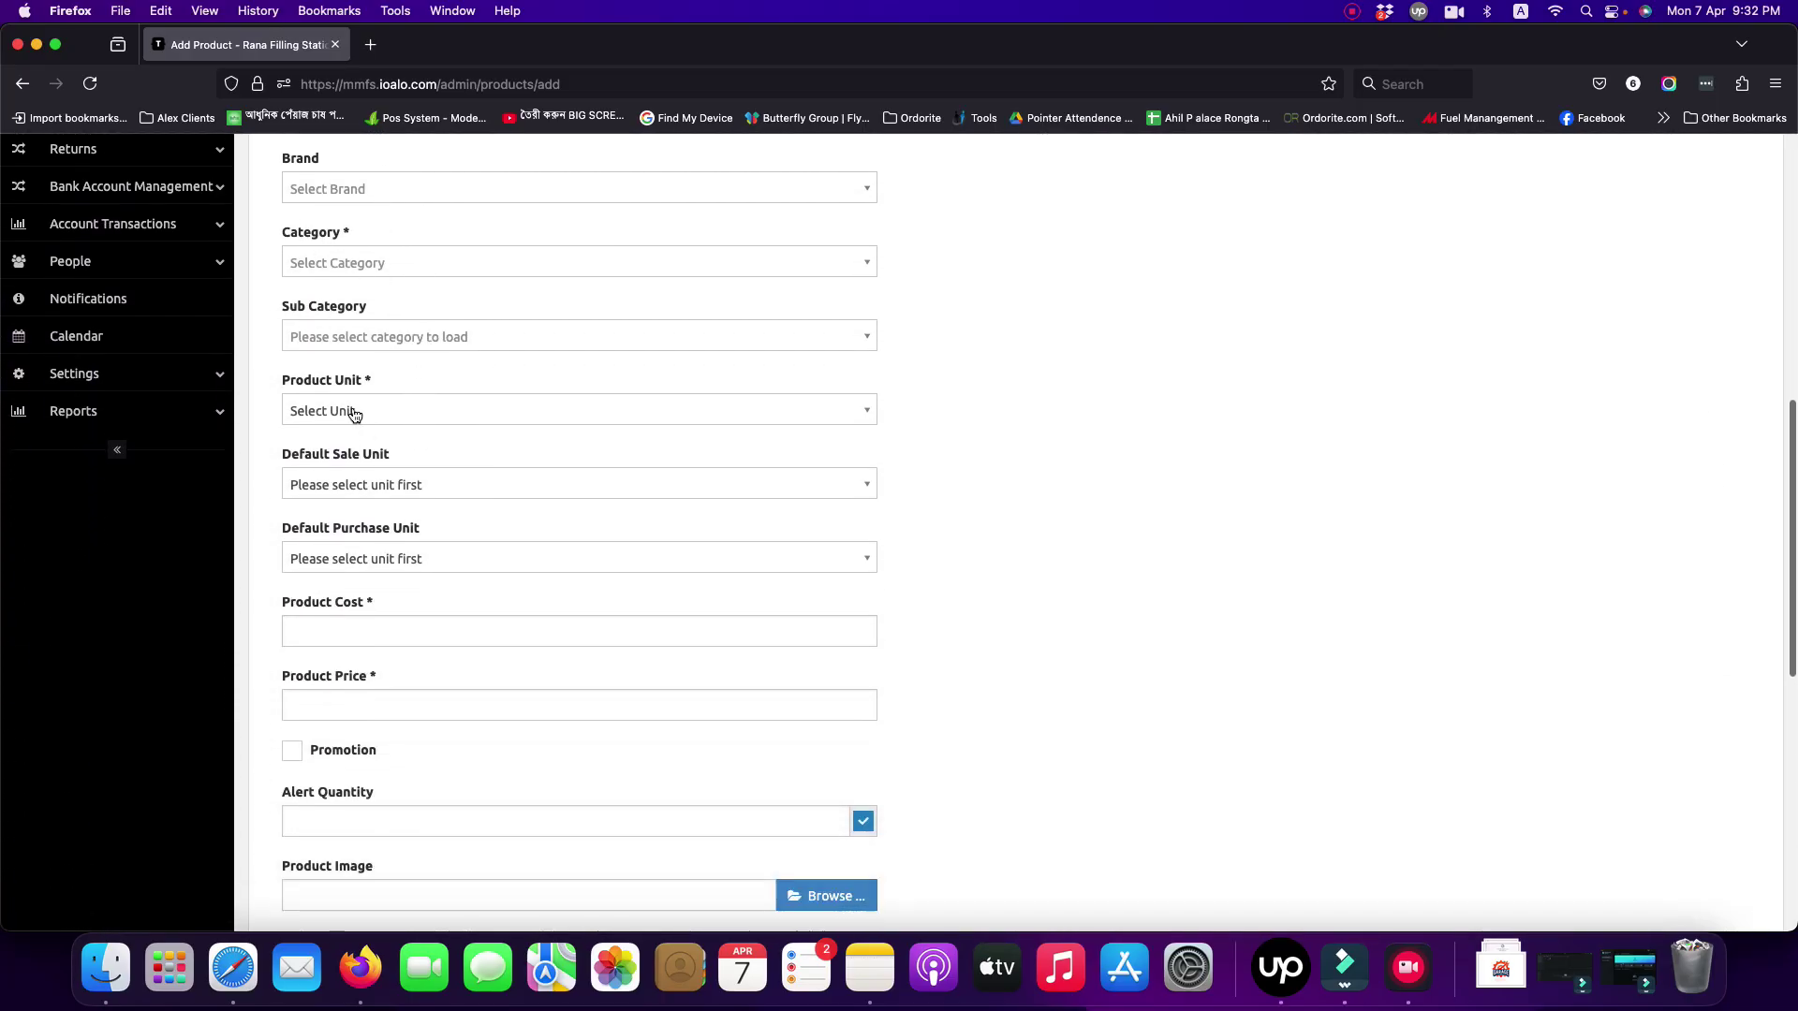
{"action": "scroll", "coordinate": [412, 465], "scroll_direction": "down", "scroll_amount": 1}
{"action": "scroll", "coordinate": [412, 466], "scroll_direction": "down", "scroll_amount": 2}
{"action": "left_click", "coordinate": [341, 490]}
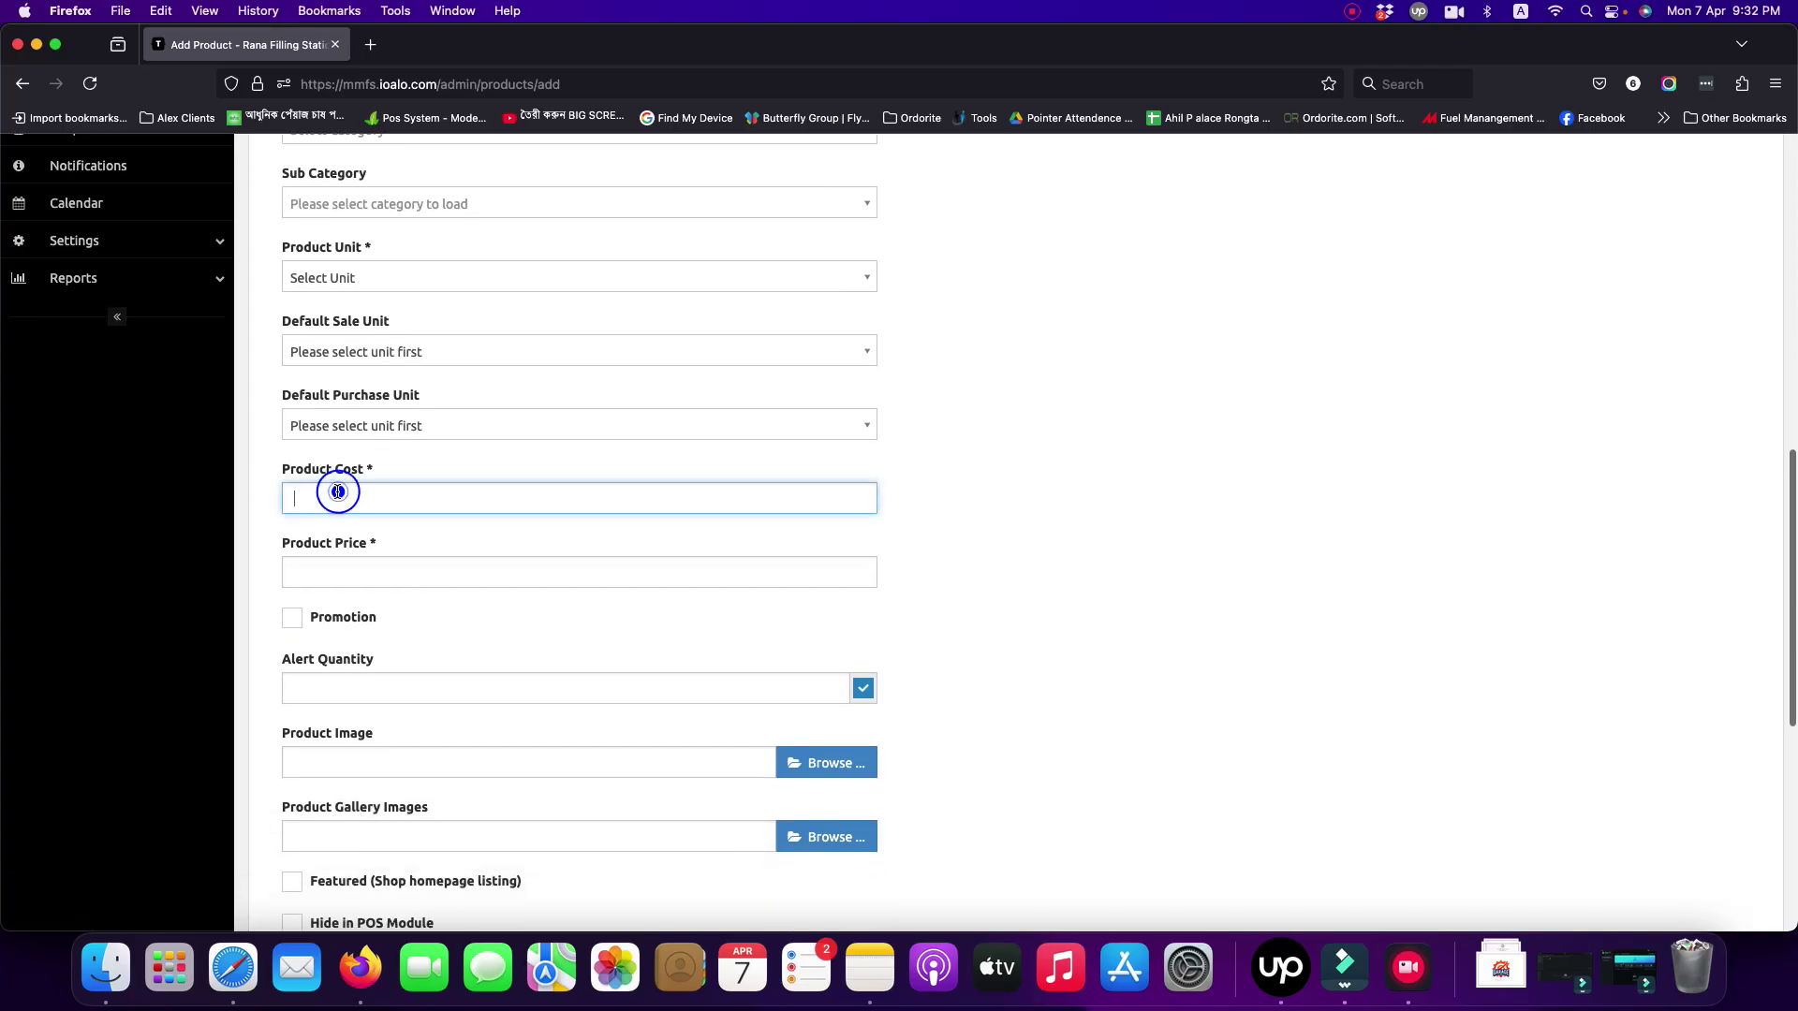
{"action": "left_click", "coordinate": [335, 559]}
{"action": "left_click", "coordinate": [339, 500]}
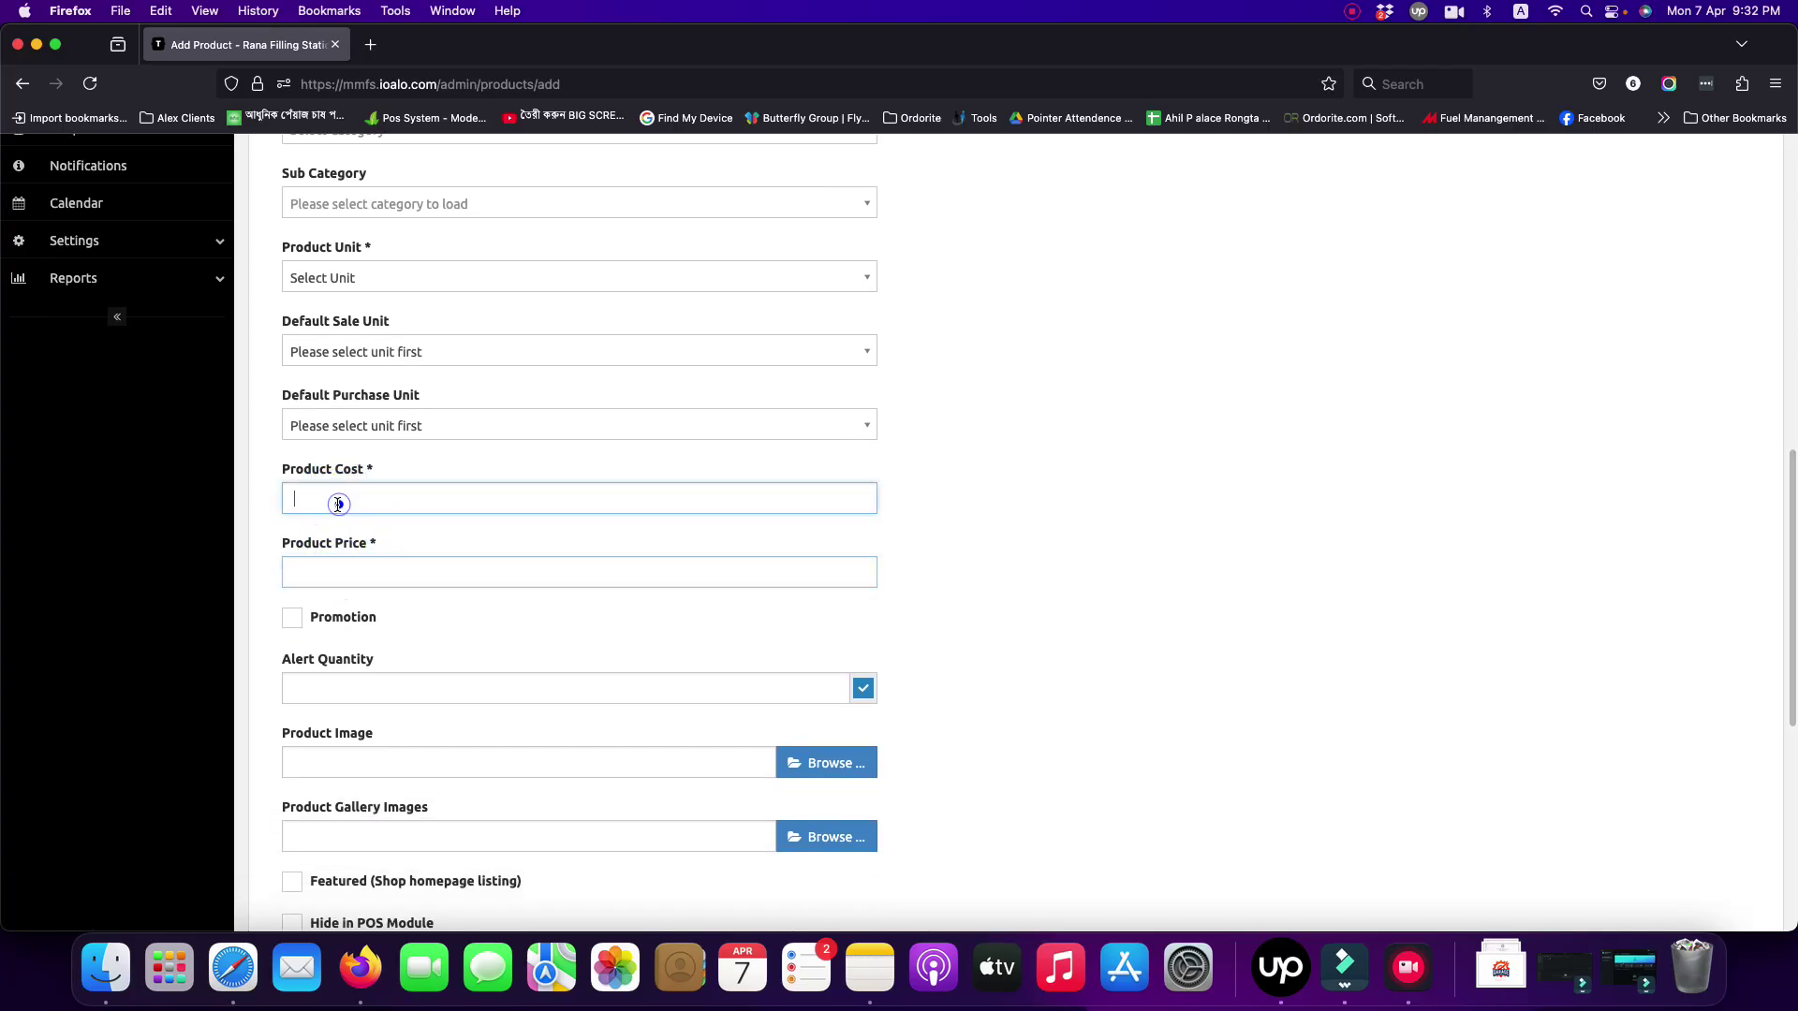
{"action": "left_click", "coordinate": [335, 567]}
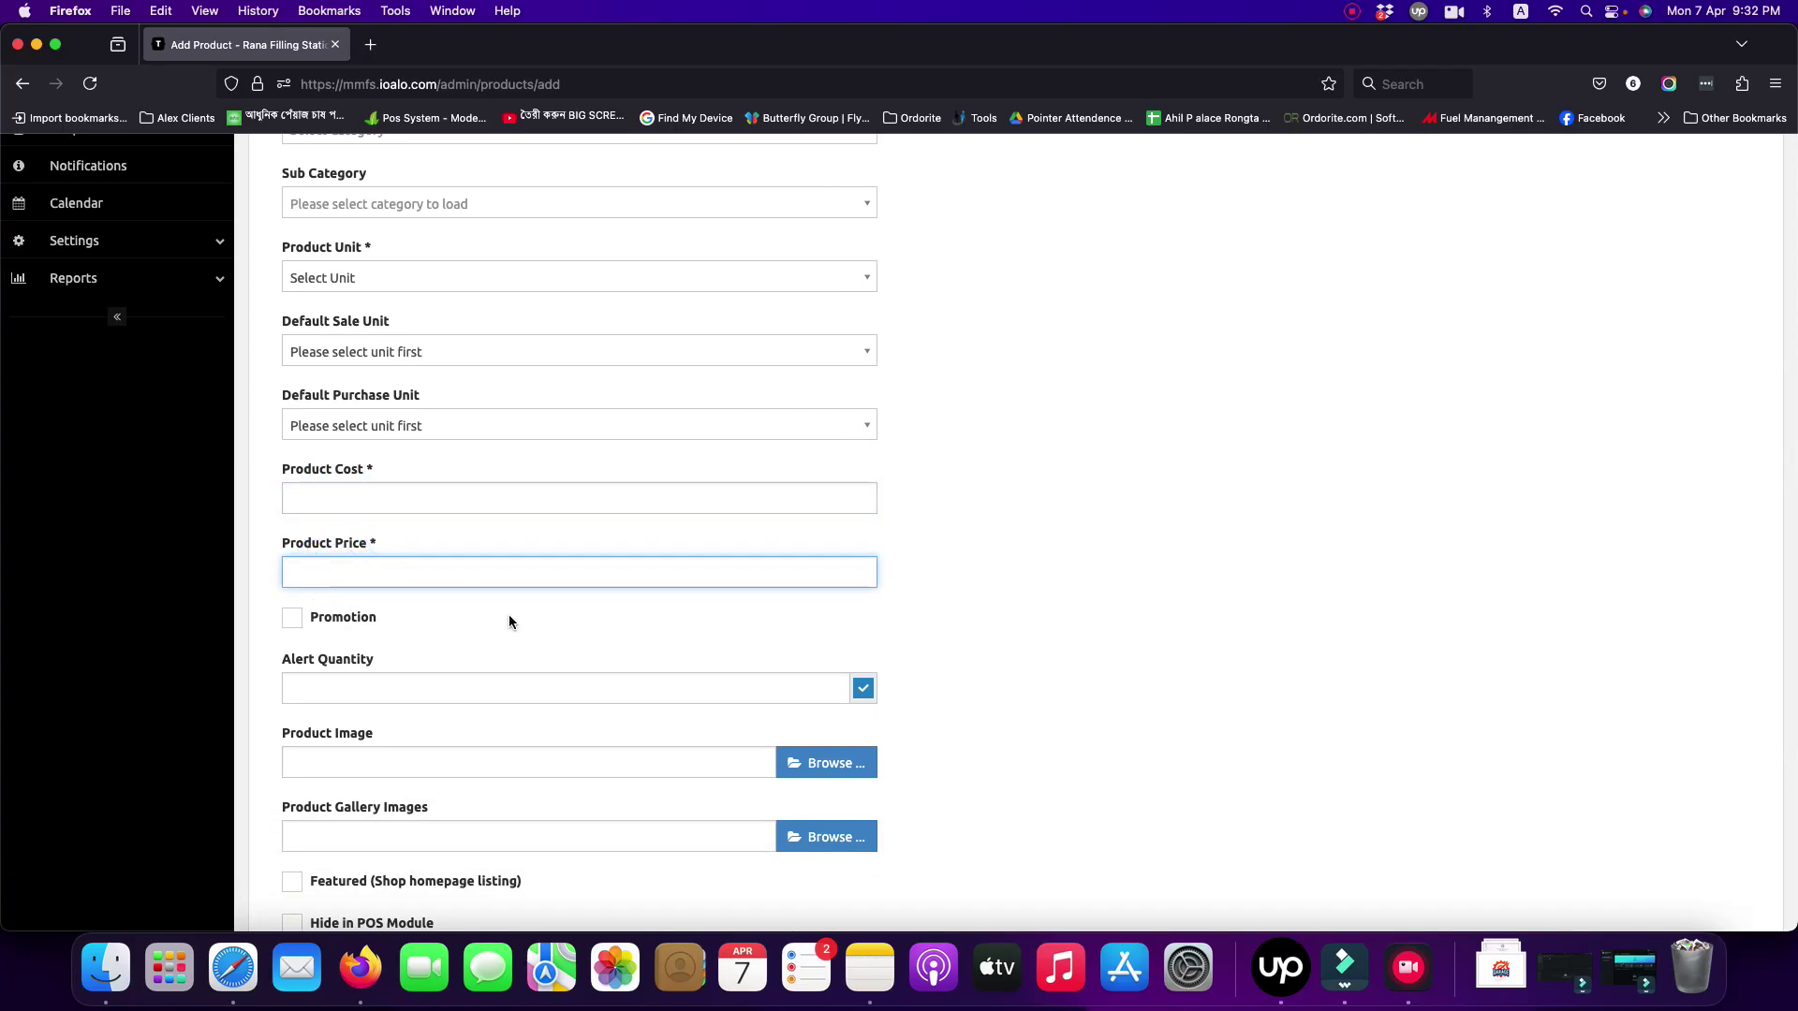
{"action": "scroll", "coordinate": [495, 442], "scroll_direction": "down", "scroll_amount": 3}
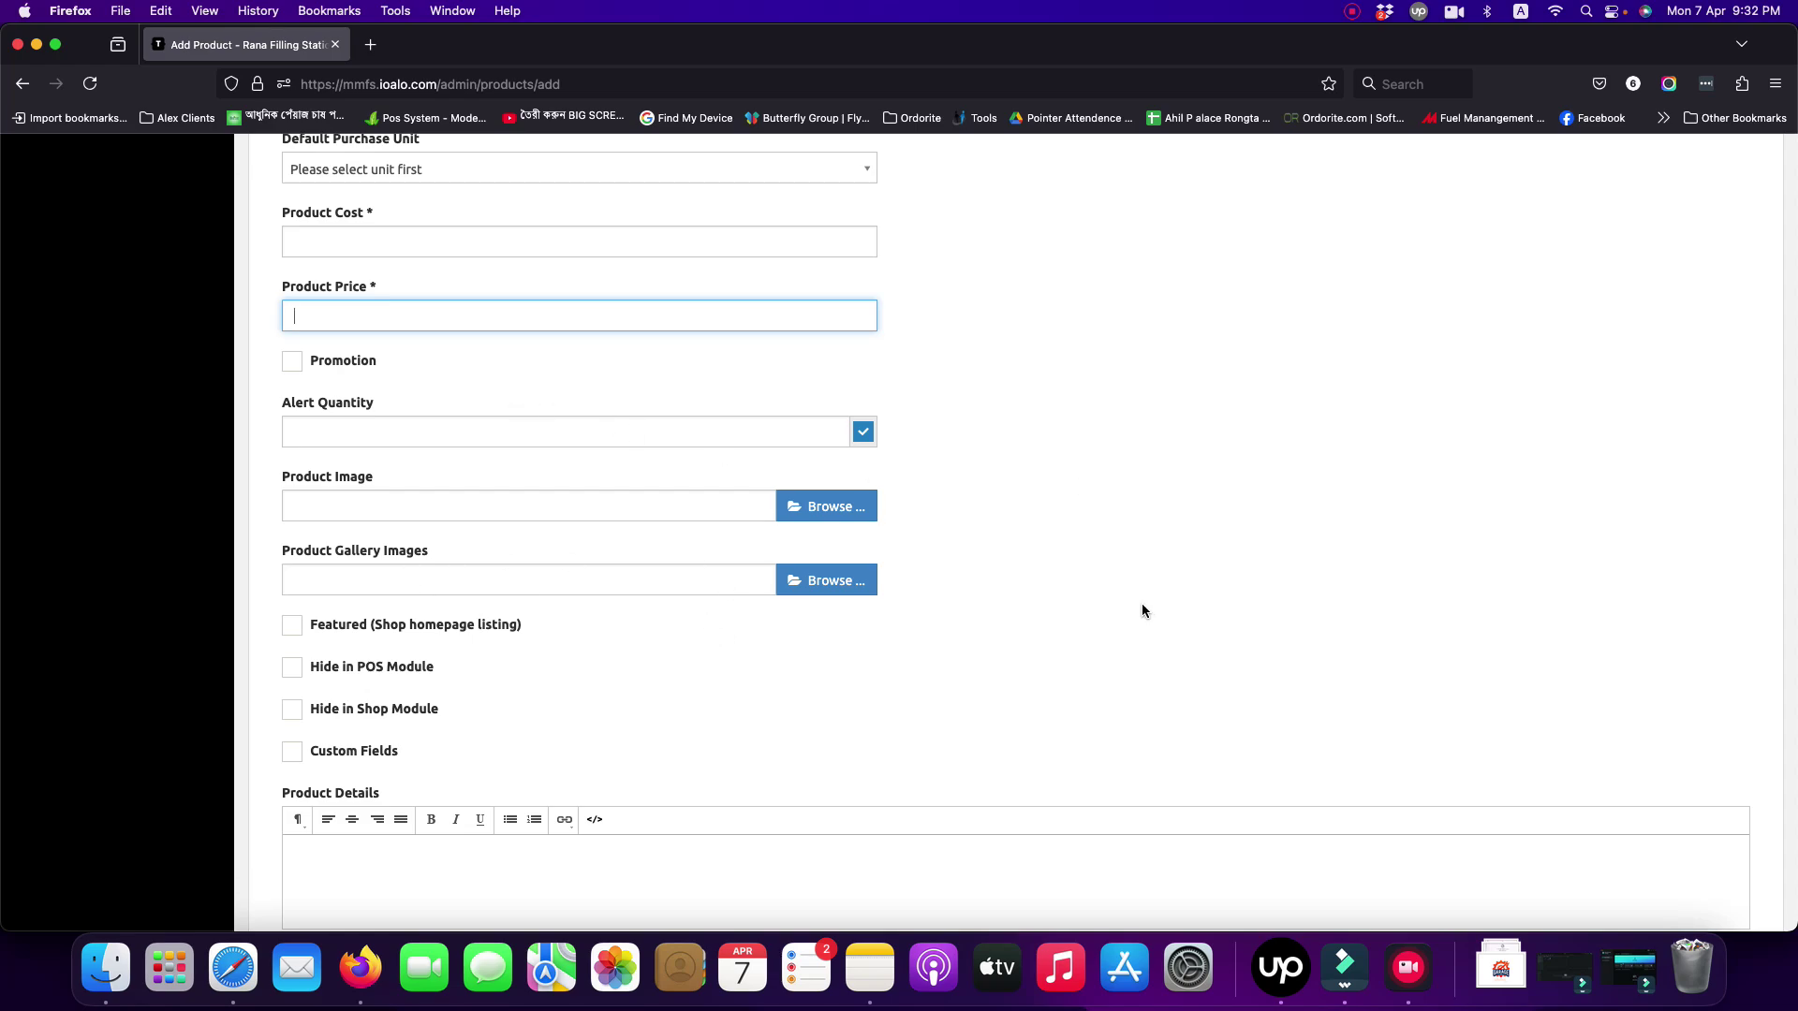
{"action": "scroll", "coordinate": [1142, 603], "scroll_direction": "up", "scroll_amount": 10}
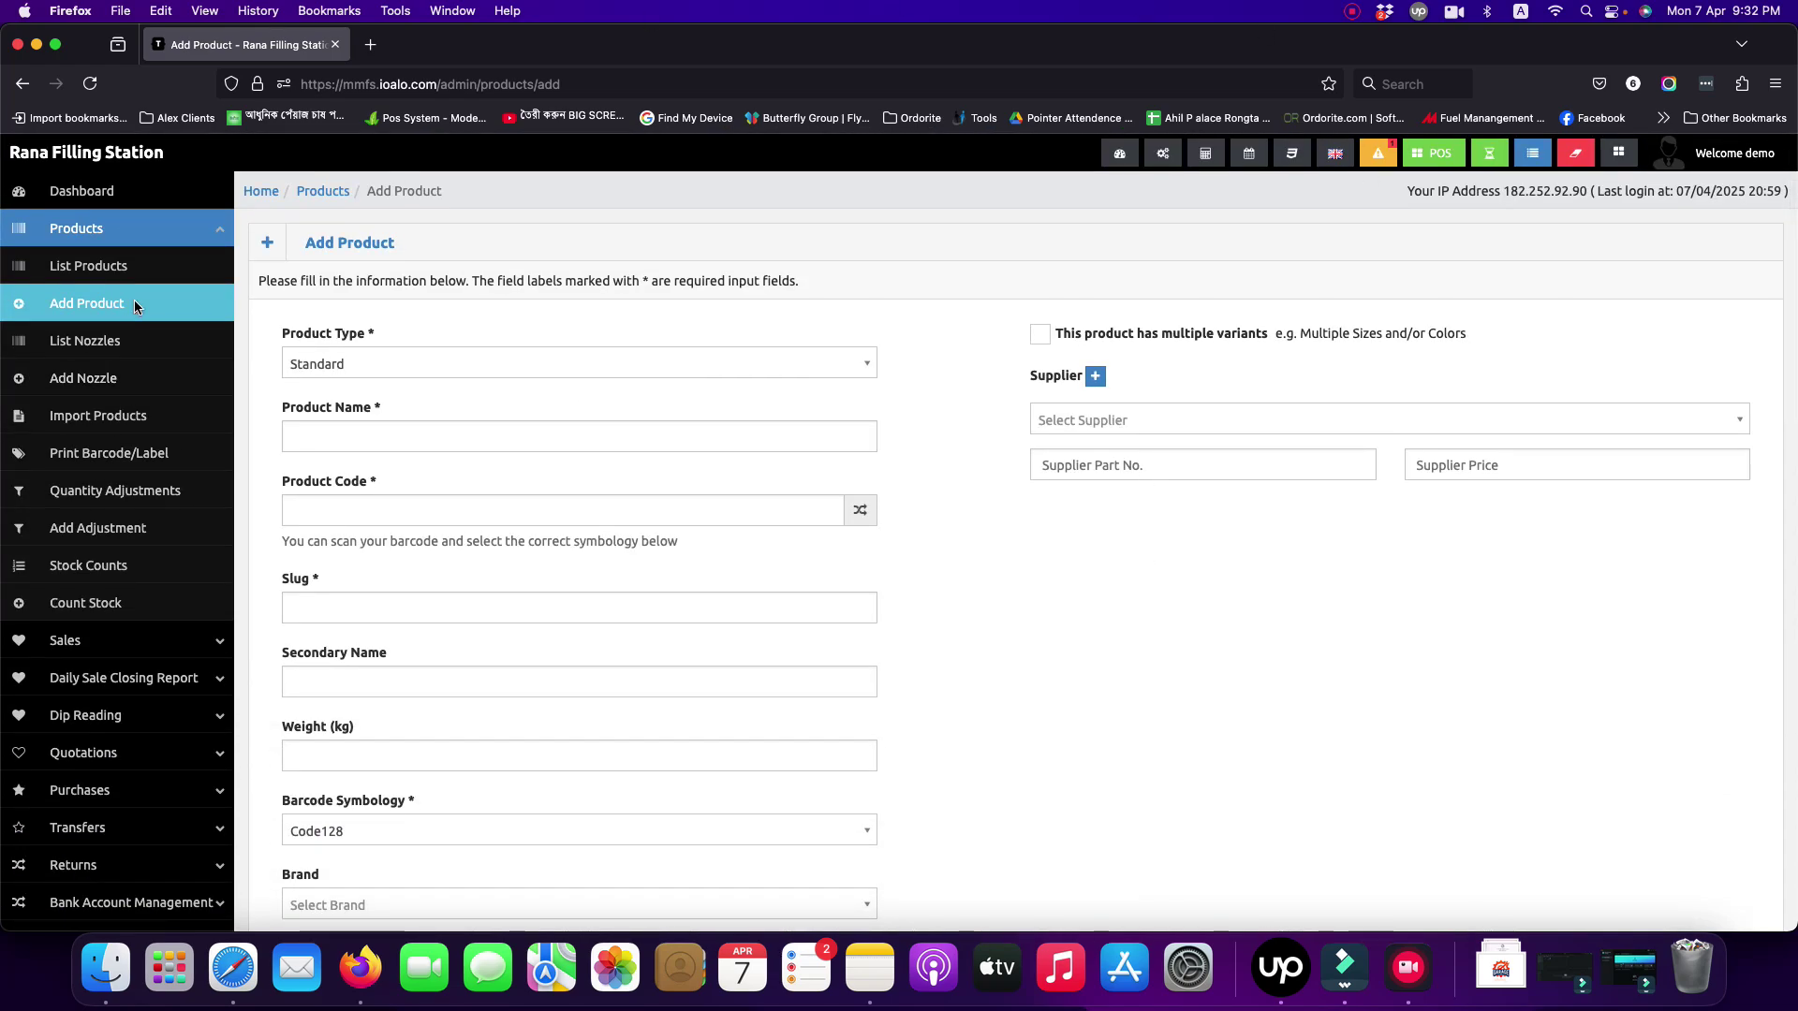
Show the nozzle list and review the other product functions, such as Add Nozzle, Import Products and Stock Counts
{"action": "left_click", "coordinate": [101, 344]}
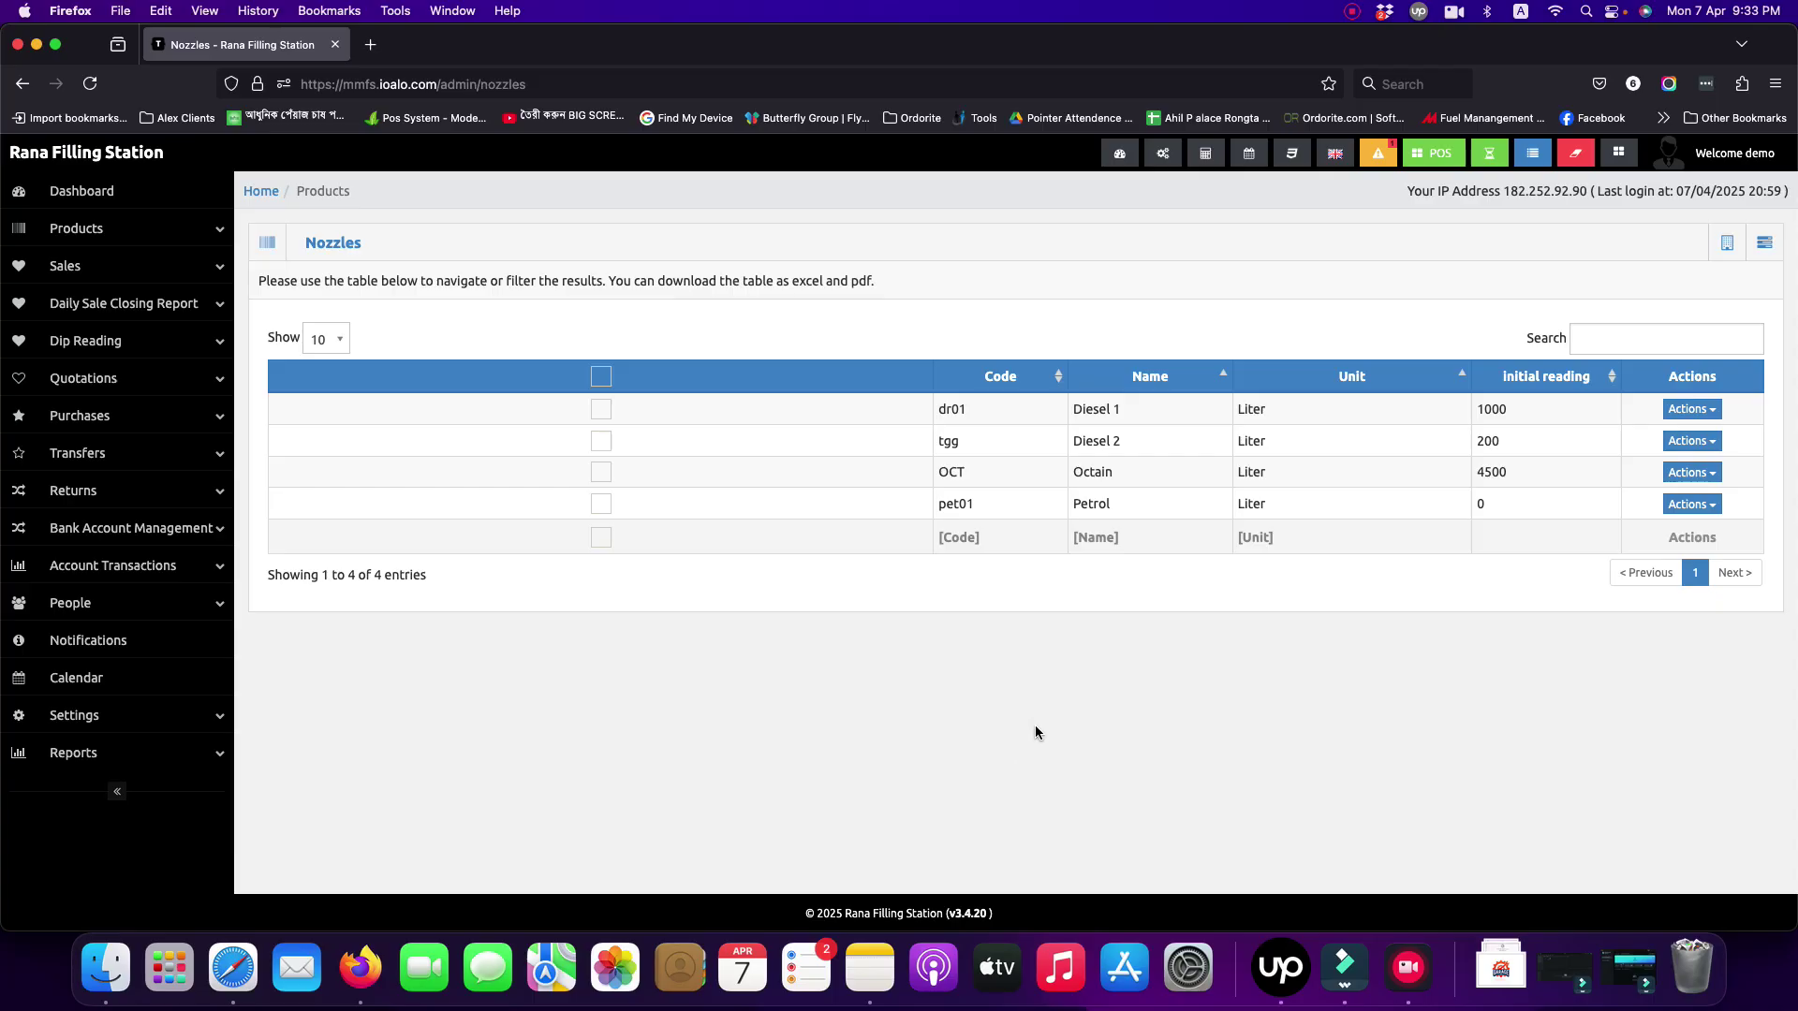
{"action": "left_click", "coordinate": [213, 231]}
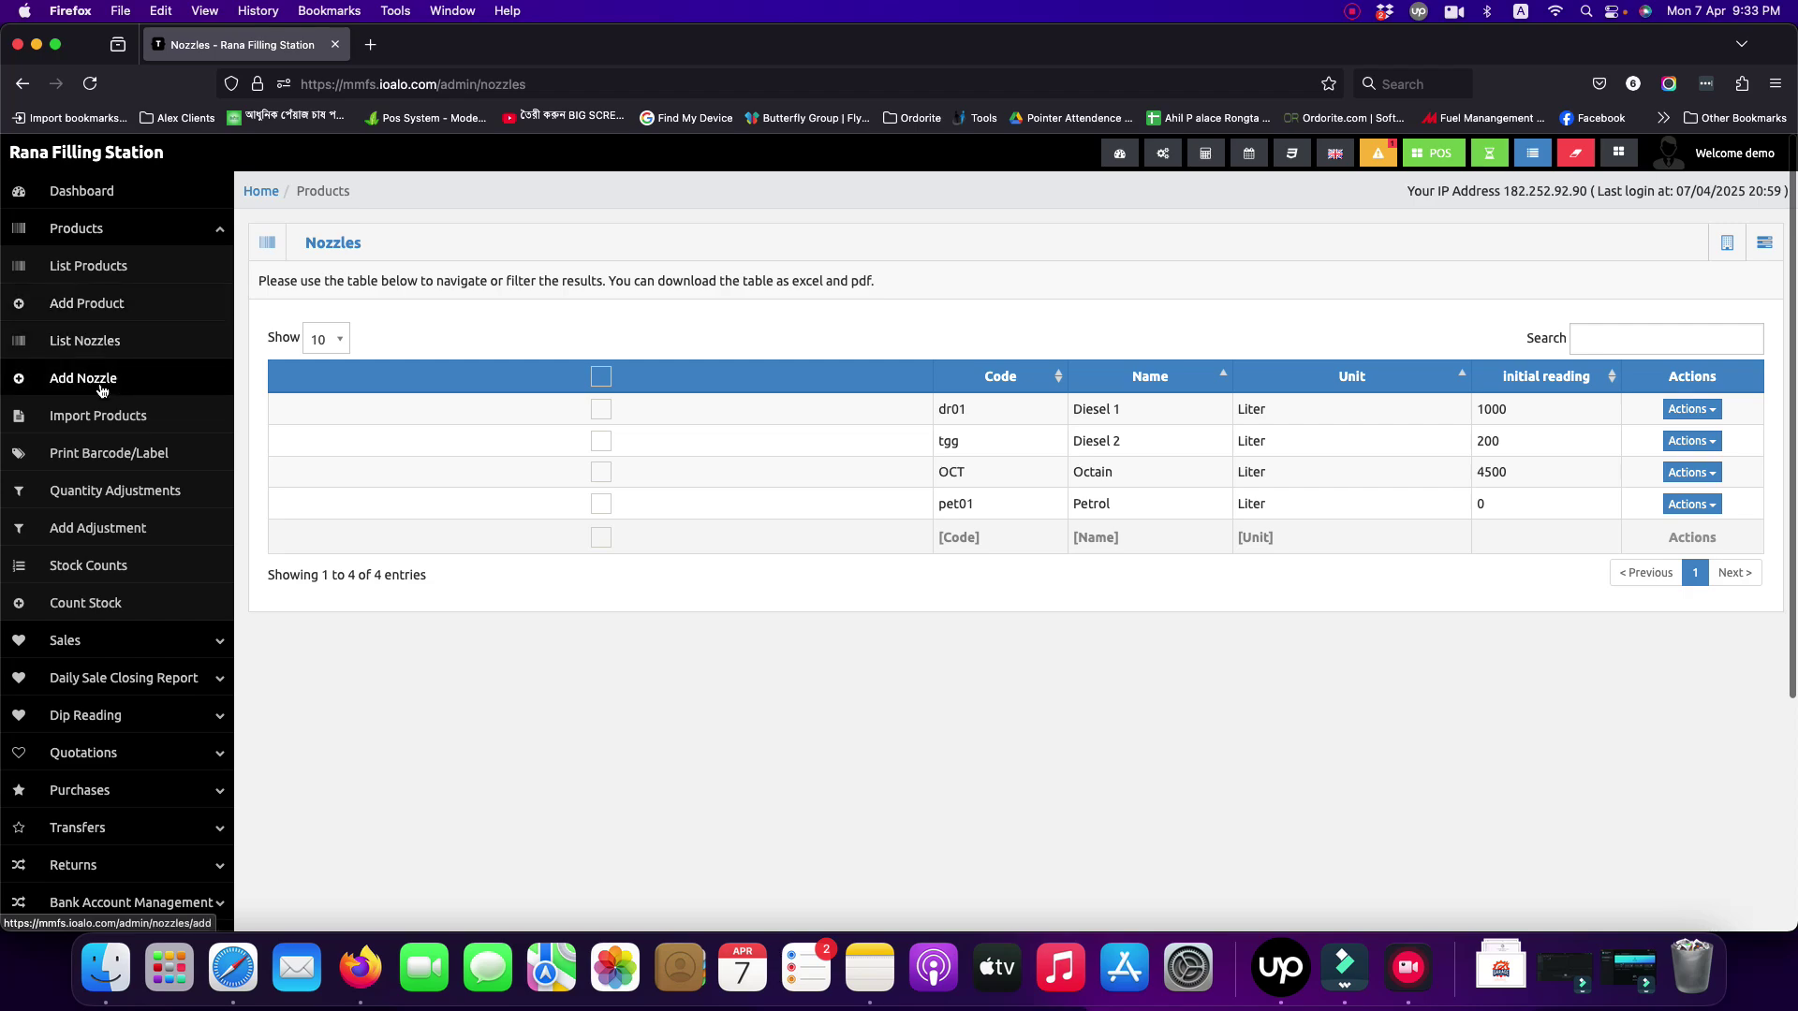
{"action": "scroll", "coordinate": [75, 375], "scroll_direction": "down", "scroll_amount": 1}
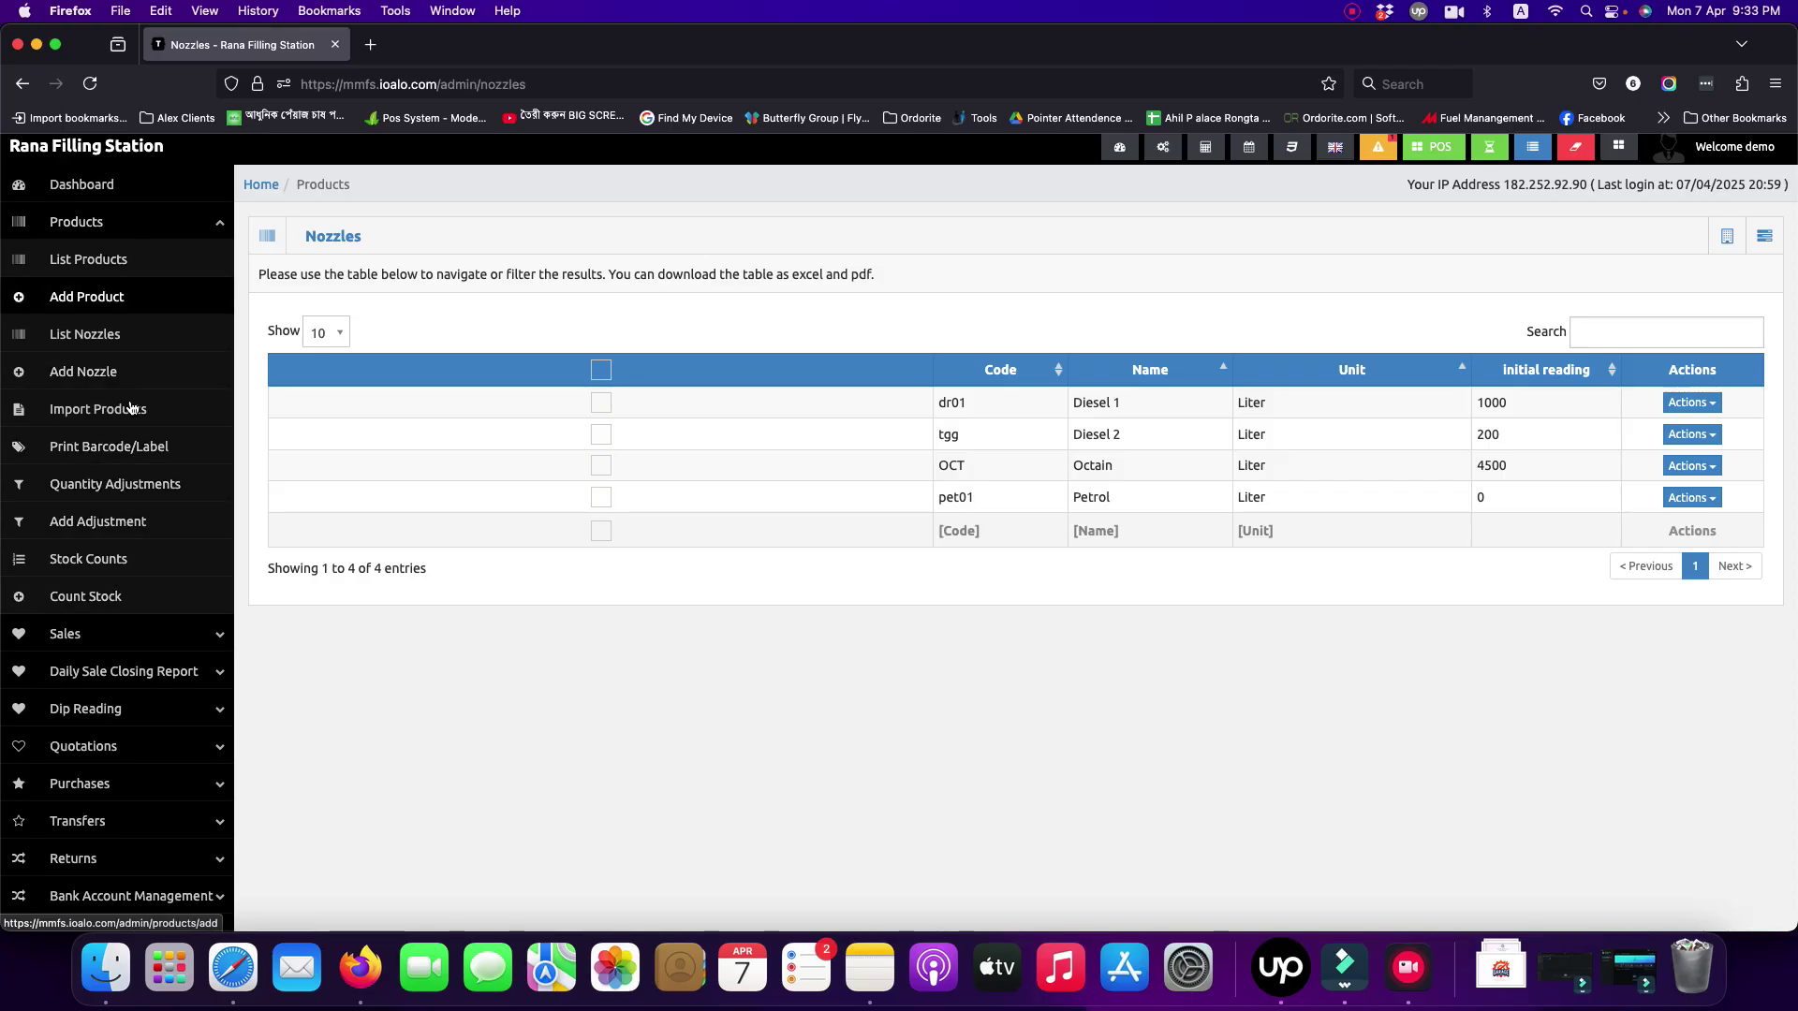
{"action": "left_click", "coordinate": [194, 216]}
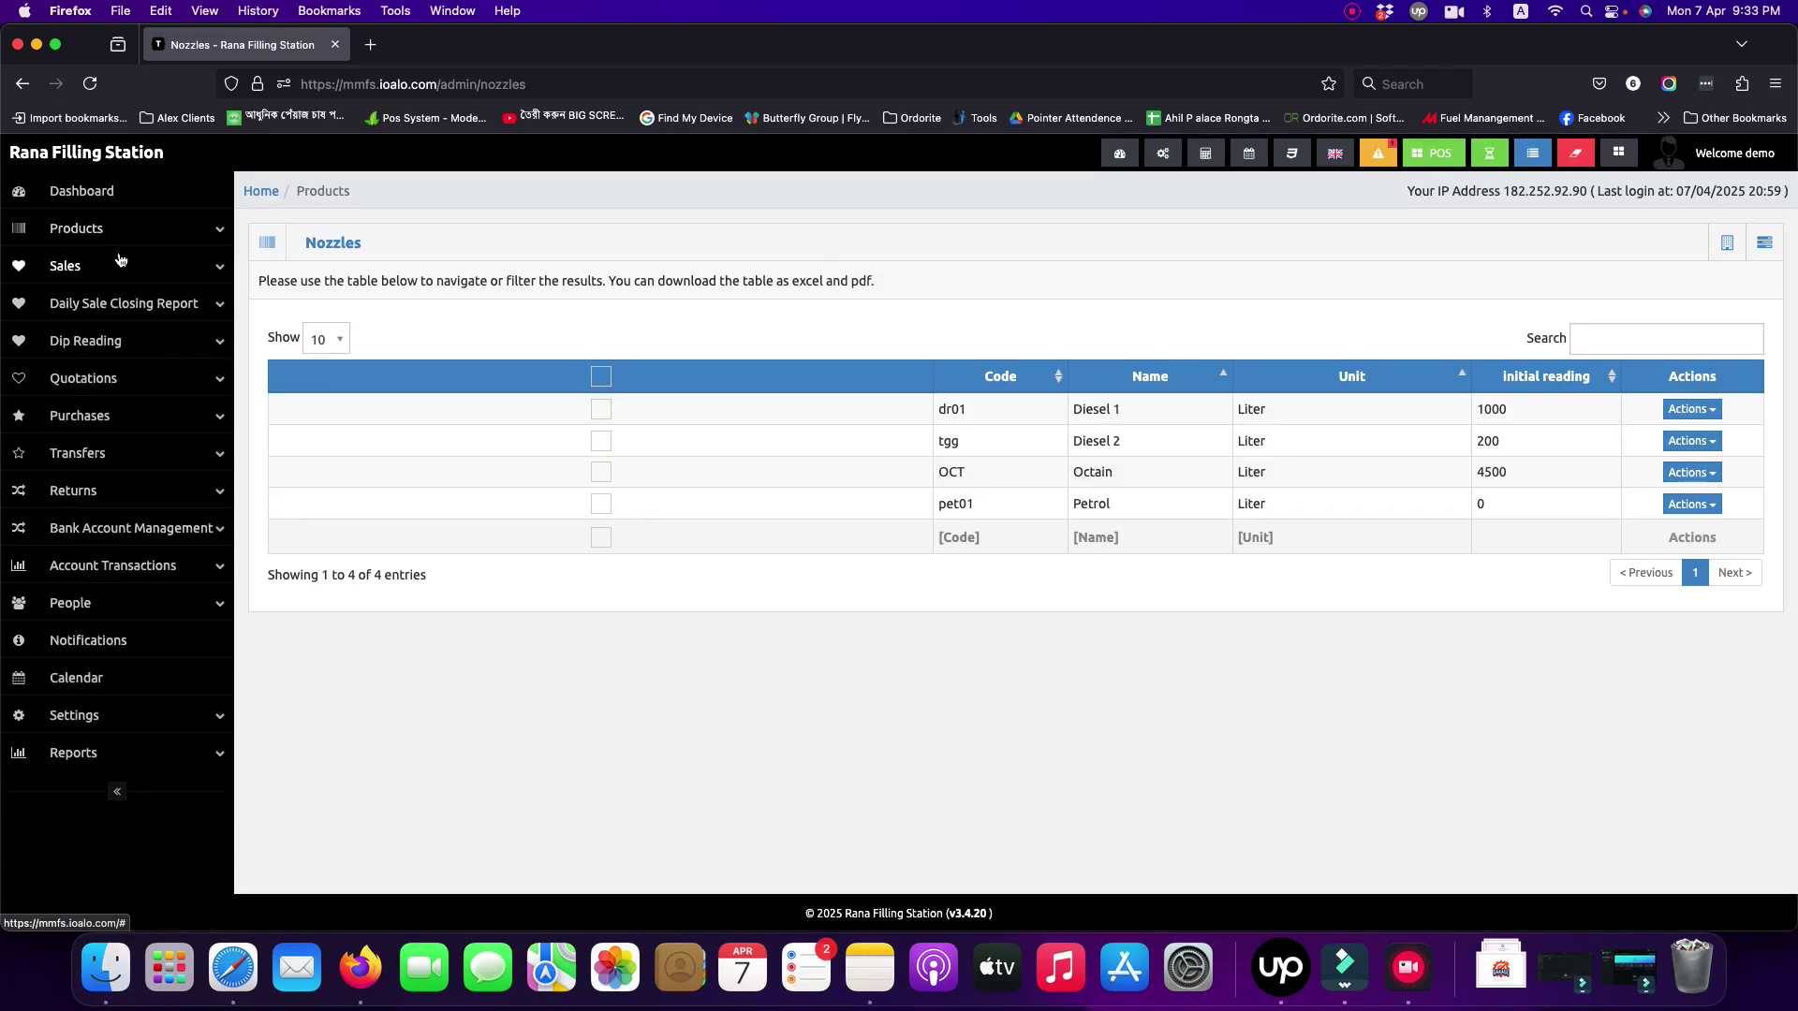
Review the sales functions, show the general Sales list, and look through the POS Sales list
{"action": "left_click", "coordinate": [182, 268]}
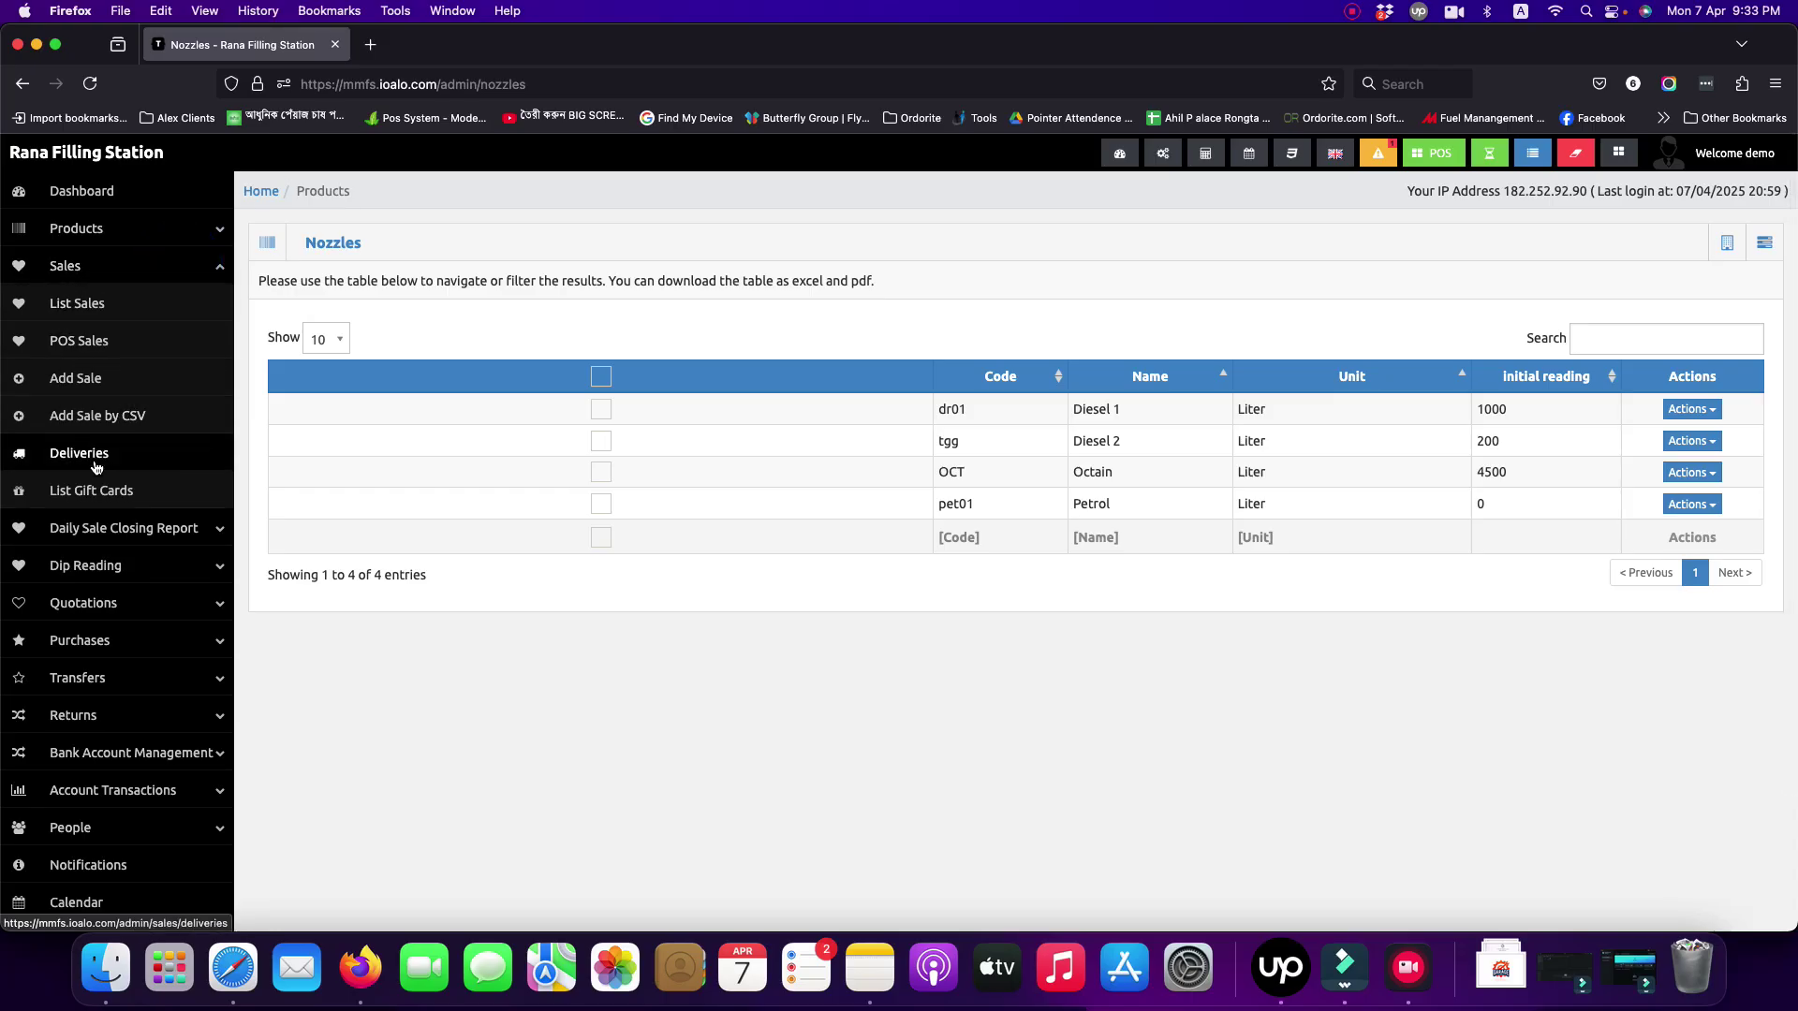
{"action": "left_click", "coordinate": [87, 304]}
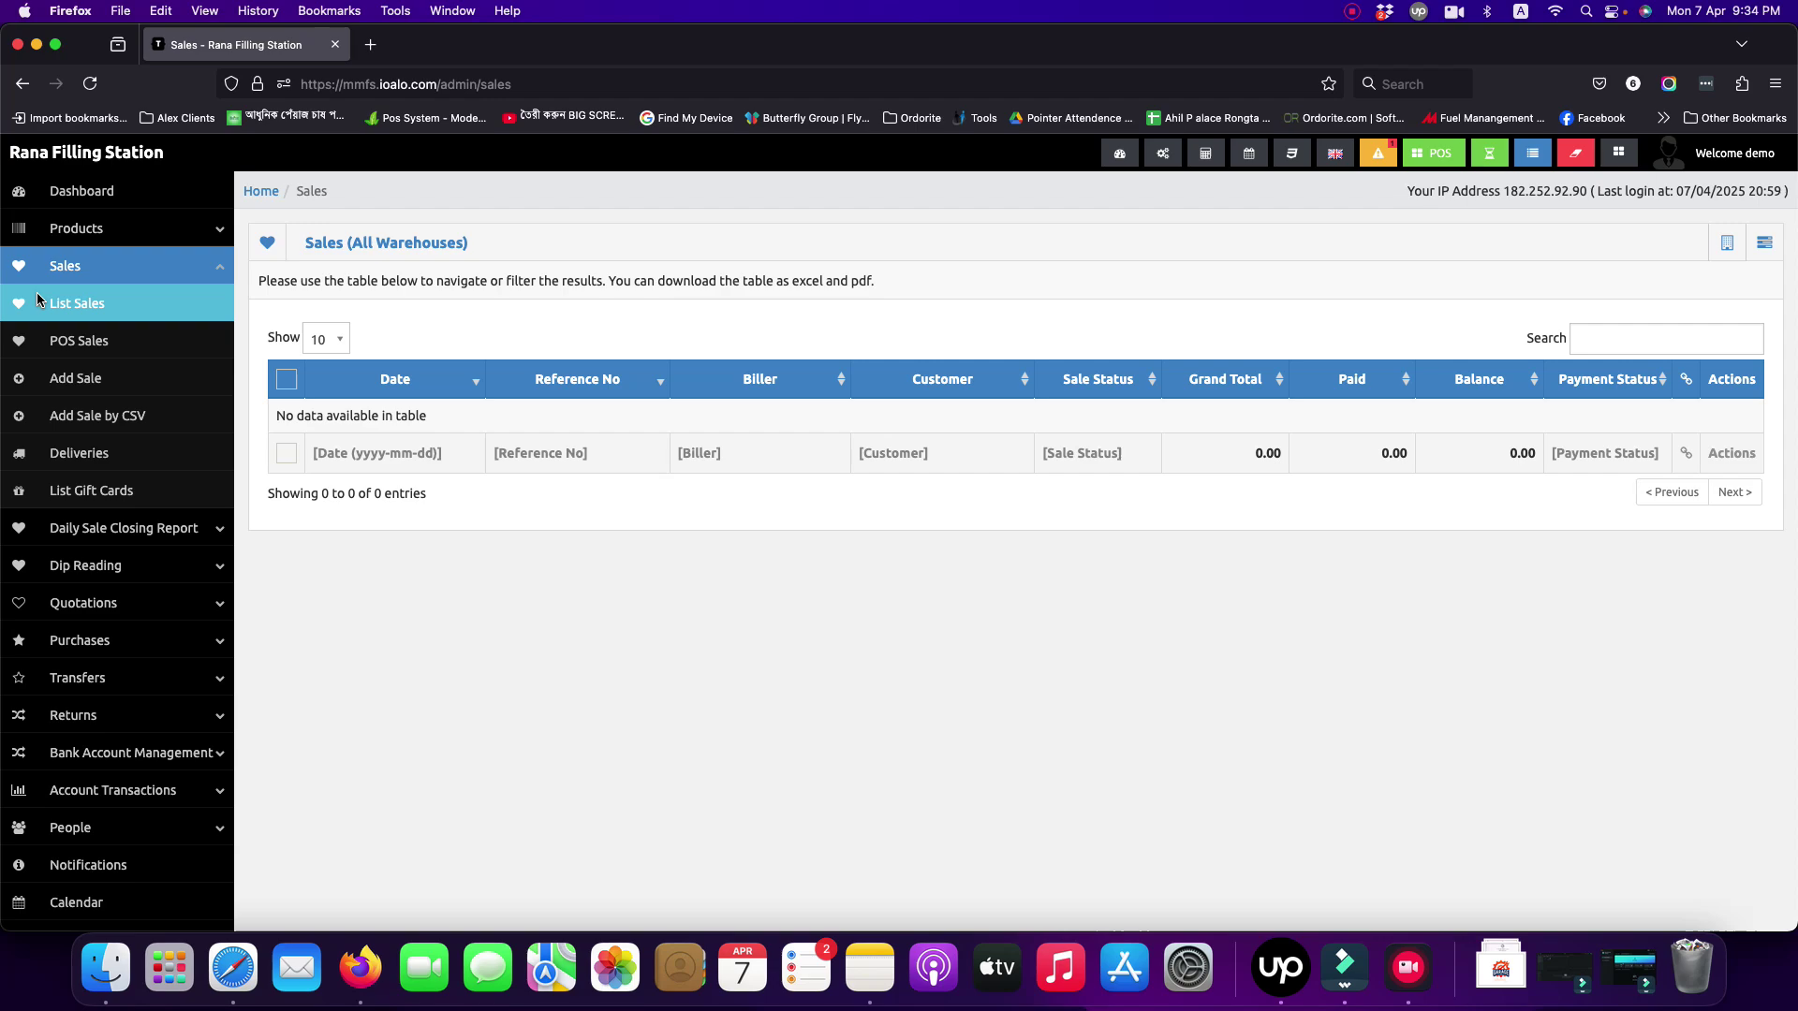
{"action": "left_click", "coordinate": [72, 339]}
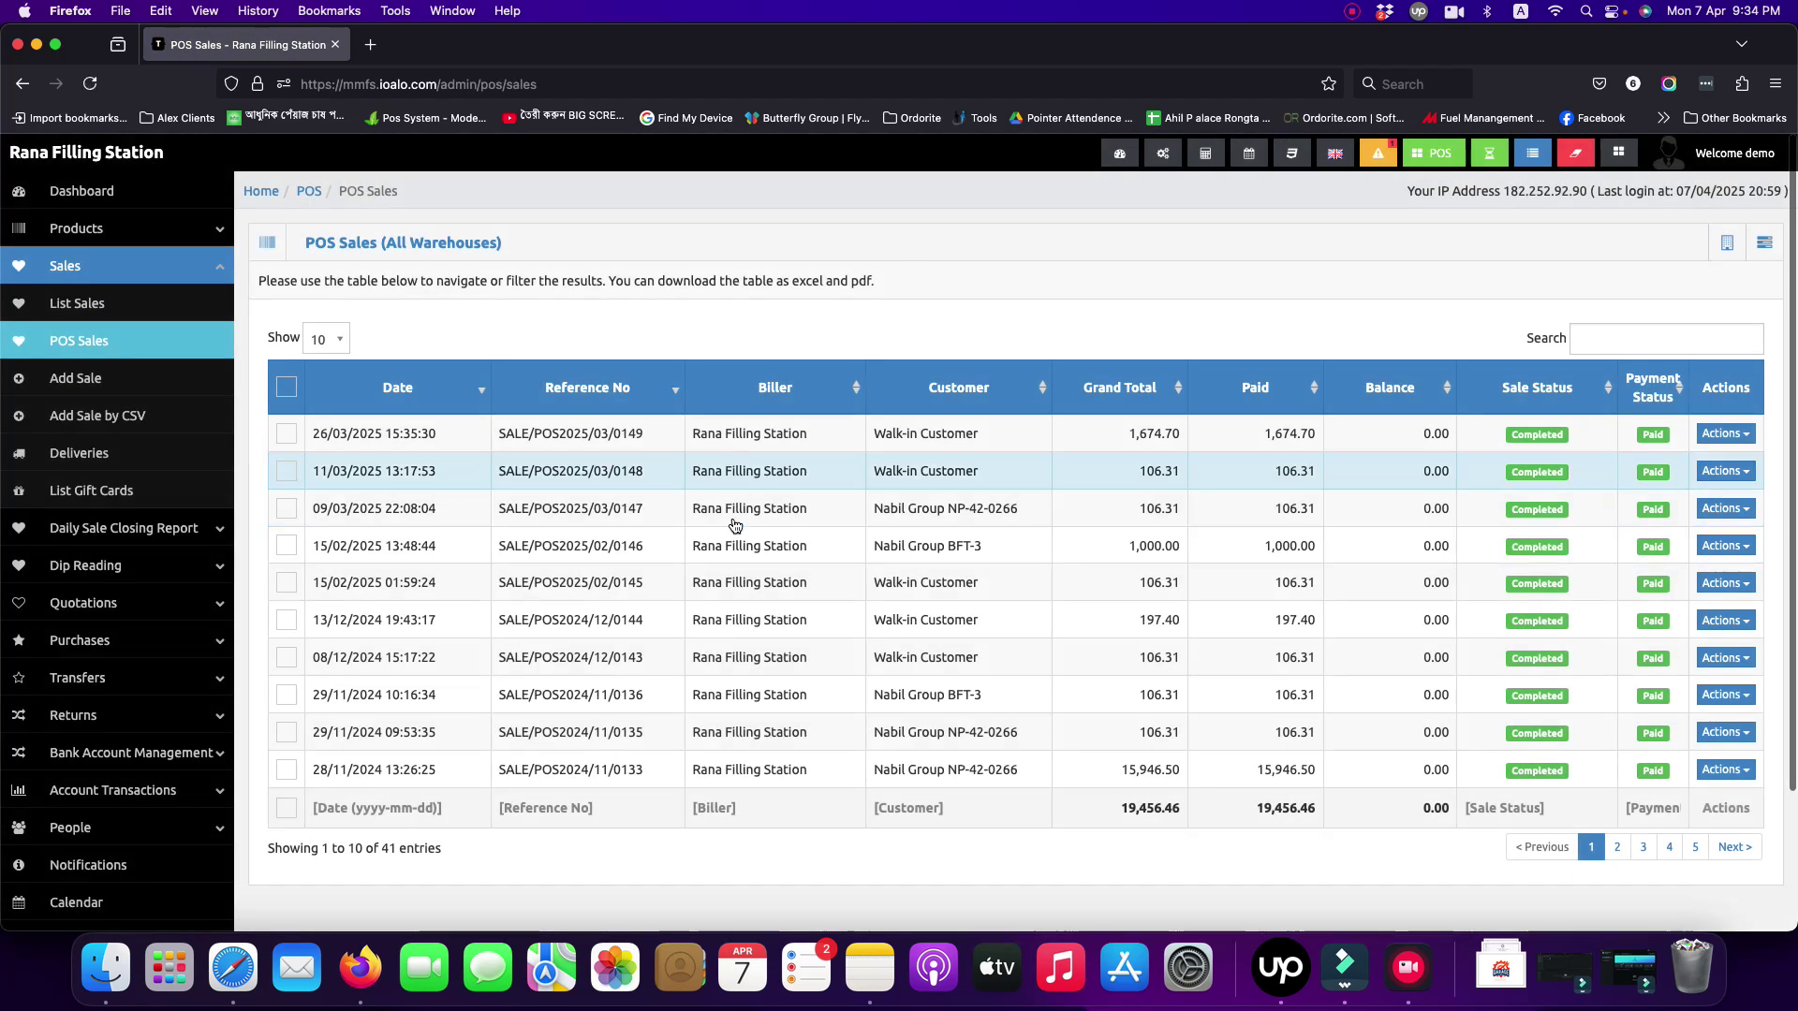
{"action": "scroll", "coordinate": [733, 541], "scroll_direction": "down", "scroll_amount": 3}
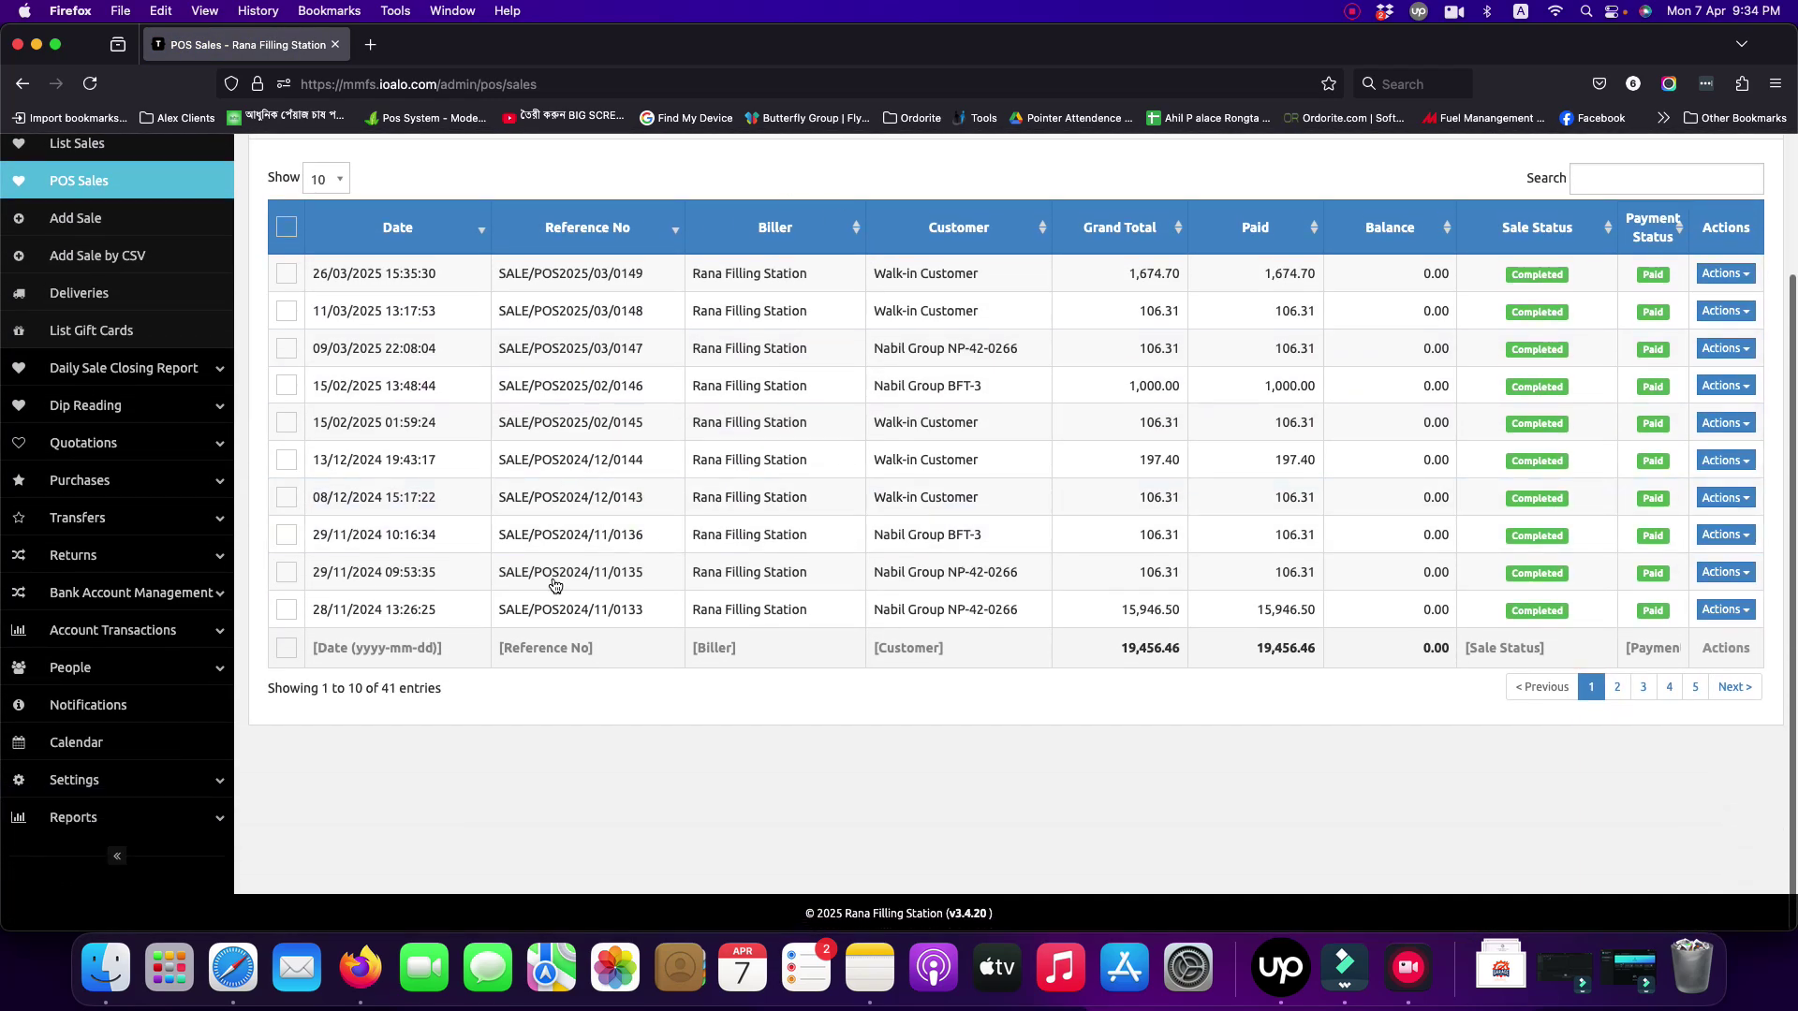
{"action": "scroll", "coordinate": [526, 642], "scroll_direction": "up", "scroll_amount": 3}
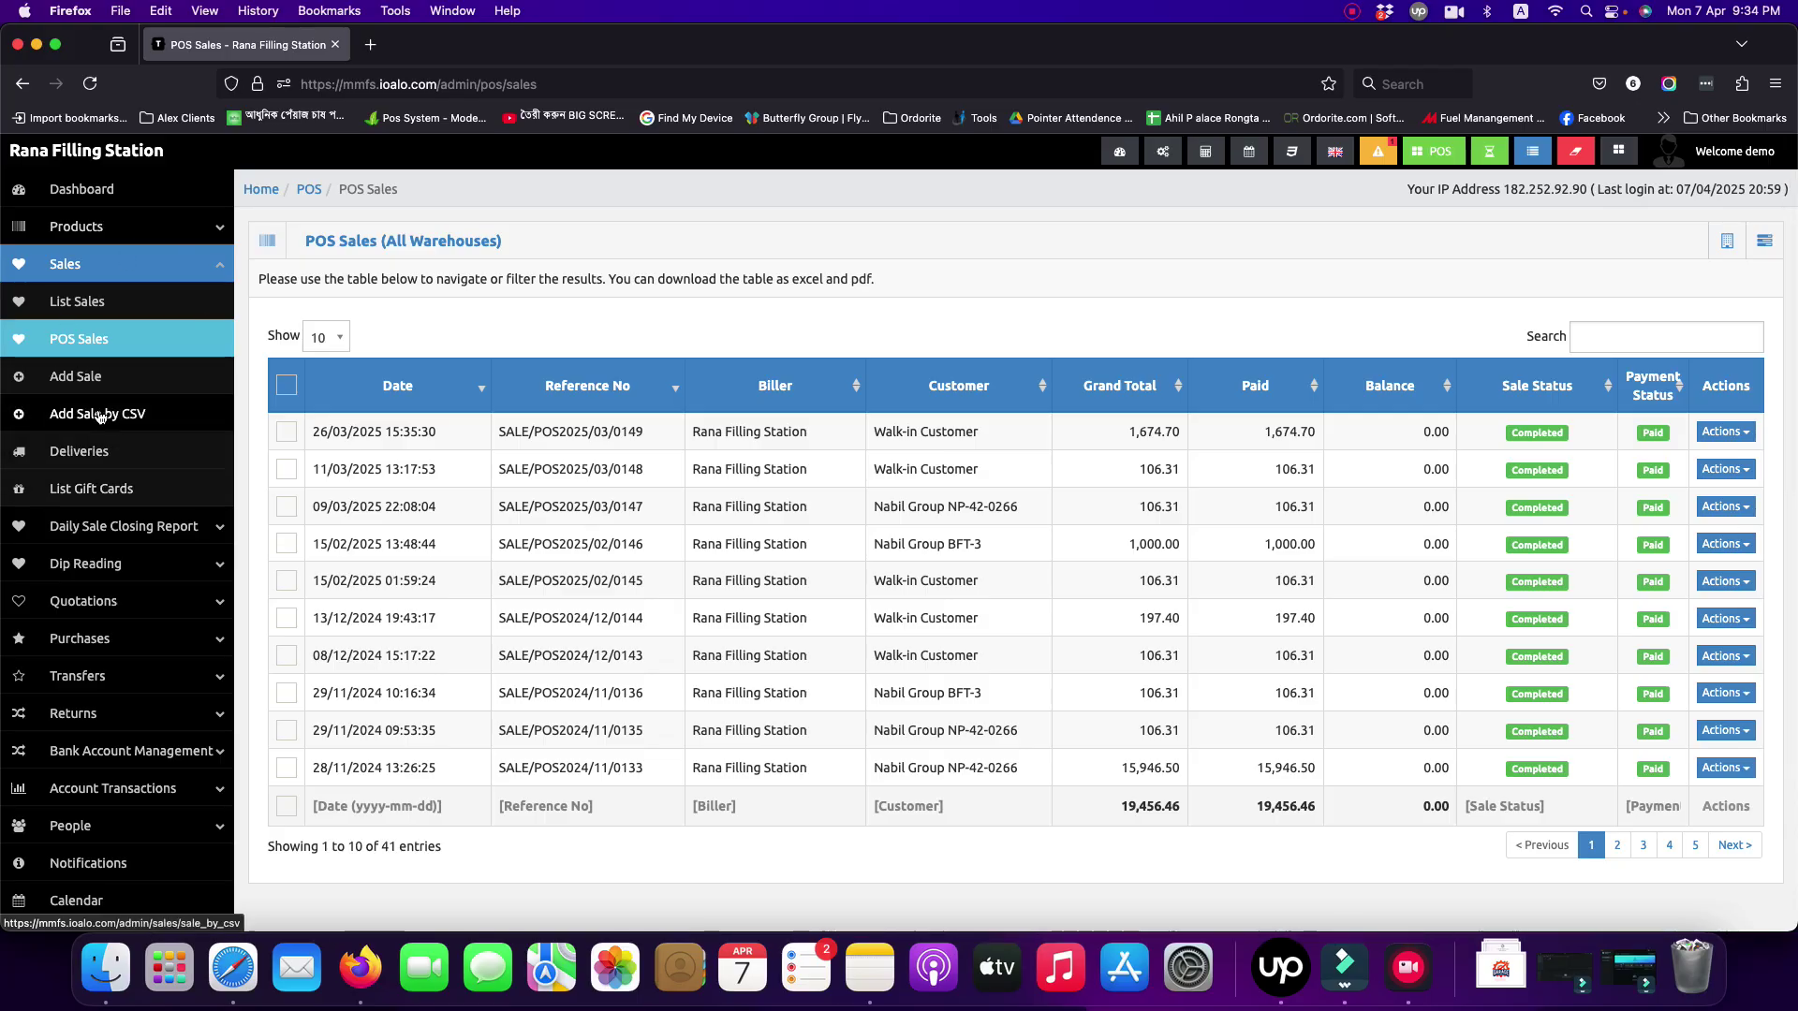
Show the list of daily closings under Daily Sale Closing Report, collapsing the Sales options
{"action": "scroll", "coordinate": [140, 403], "scroll_direction": "down", "scroll_amount": 2}
{"action": "scroll", "coordinate": [140, 392], "scroll_direction": "down", "scroll_amount": 1}
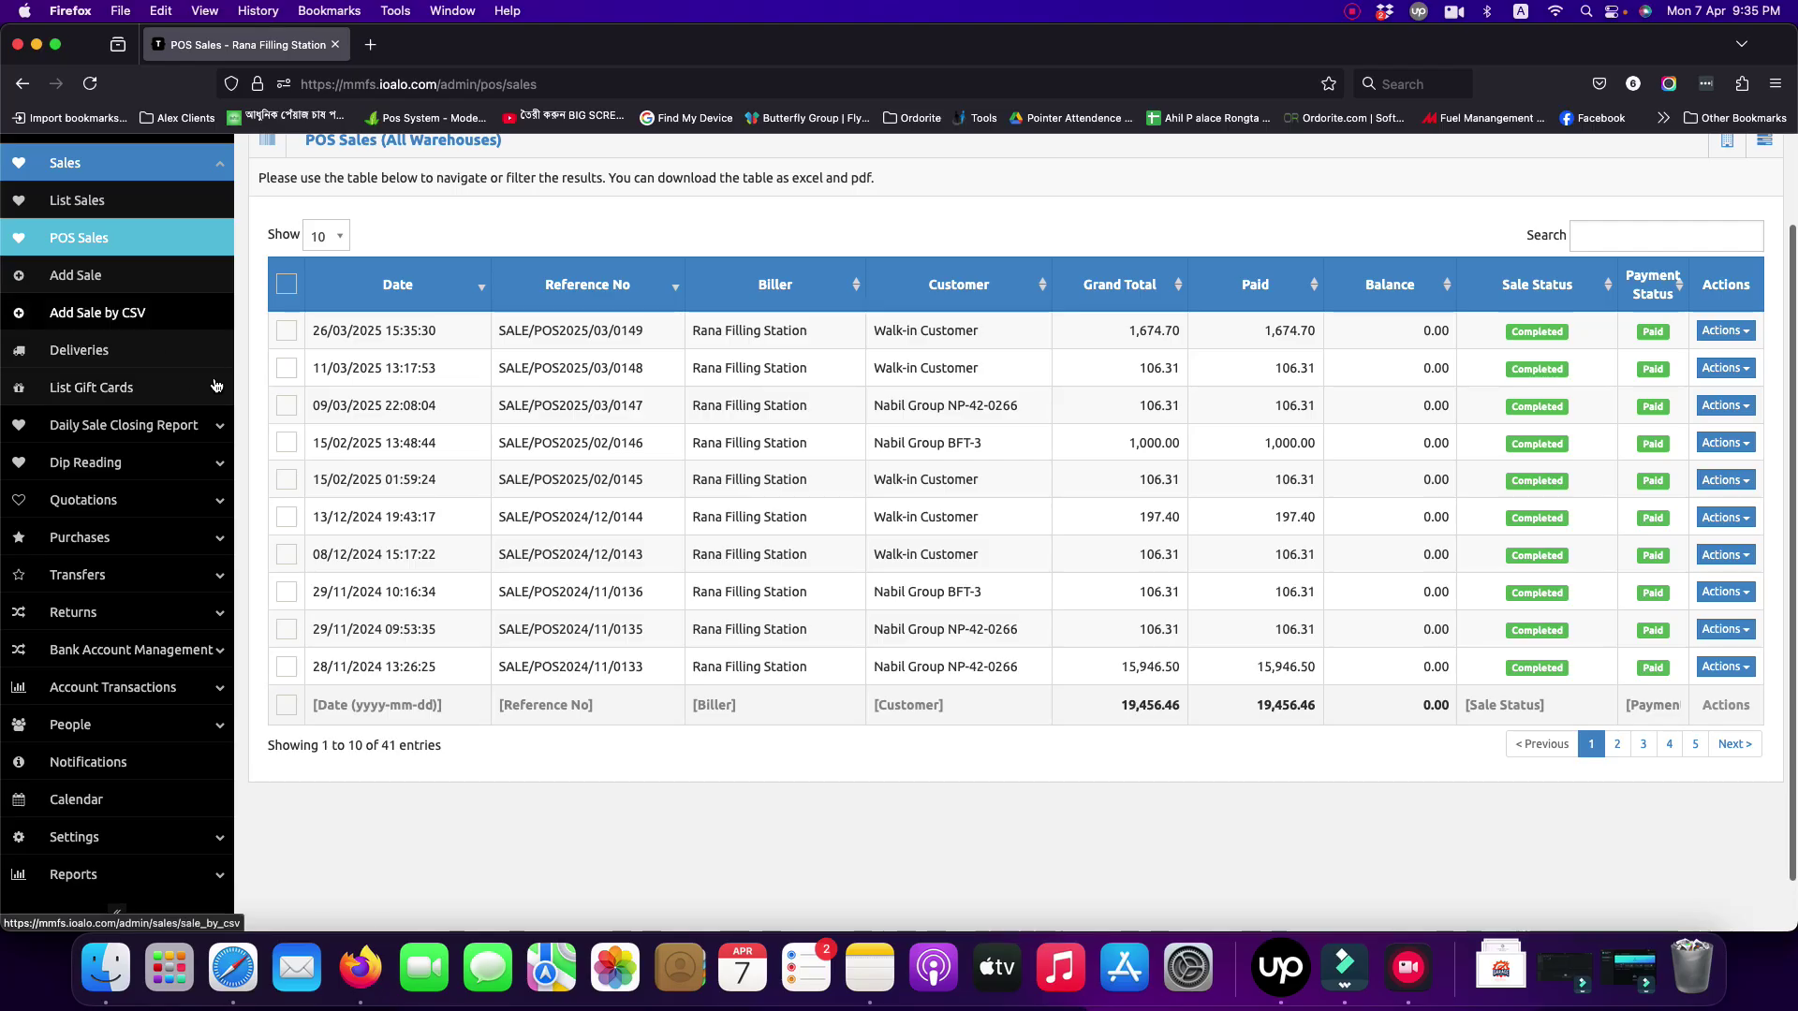
{"action": "left_click", "coordinate": [216, 428]}
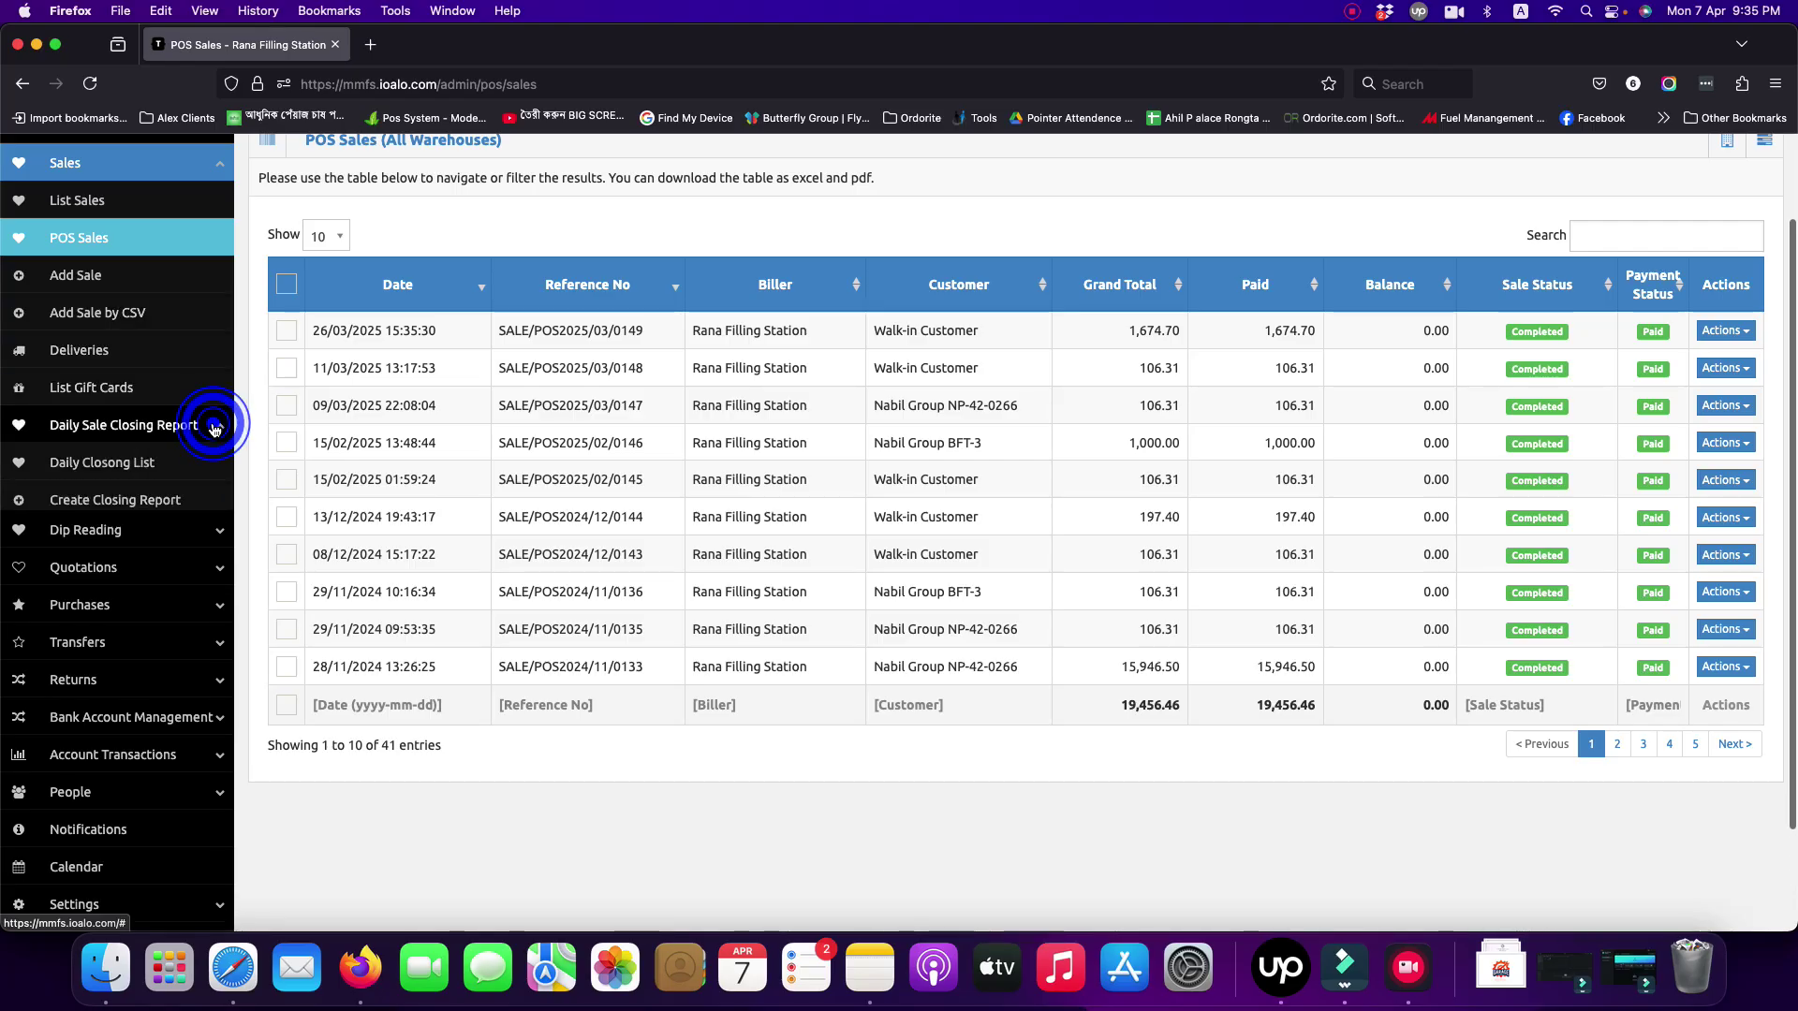
{"action": "left_click", "coordinate": [200, 241]}
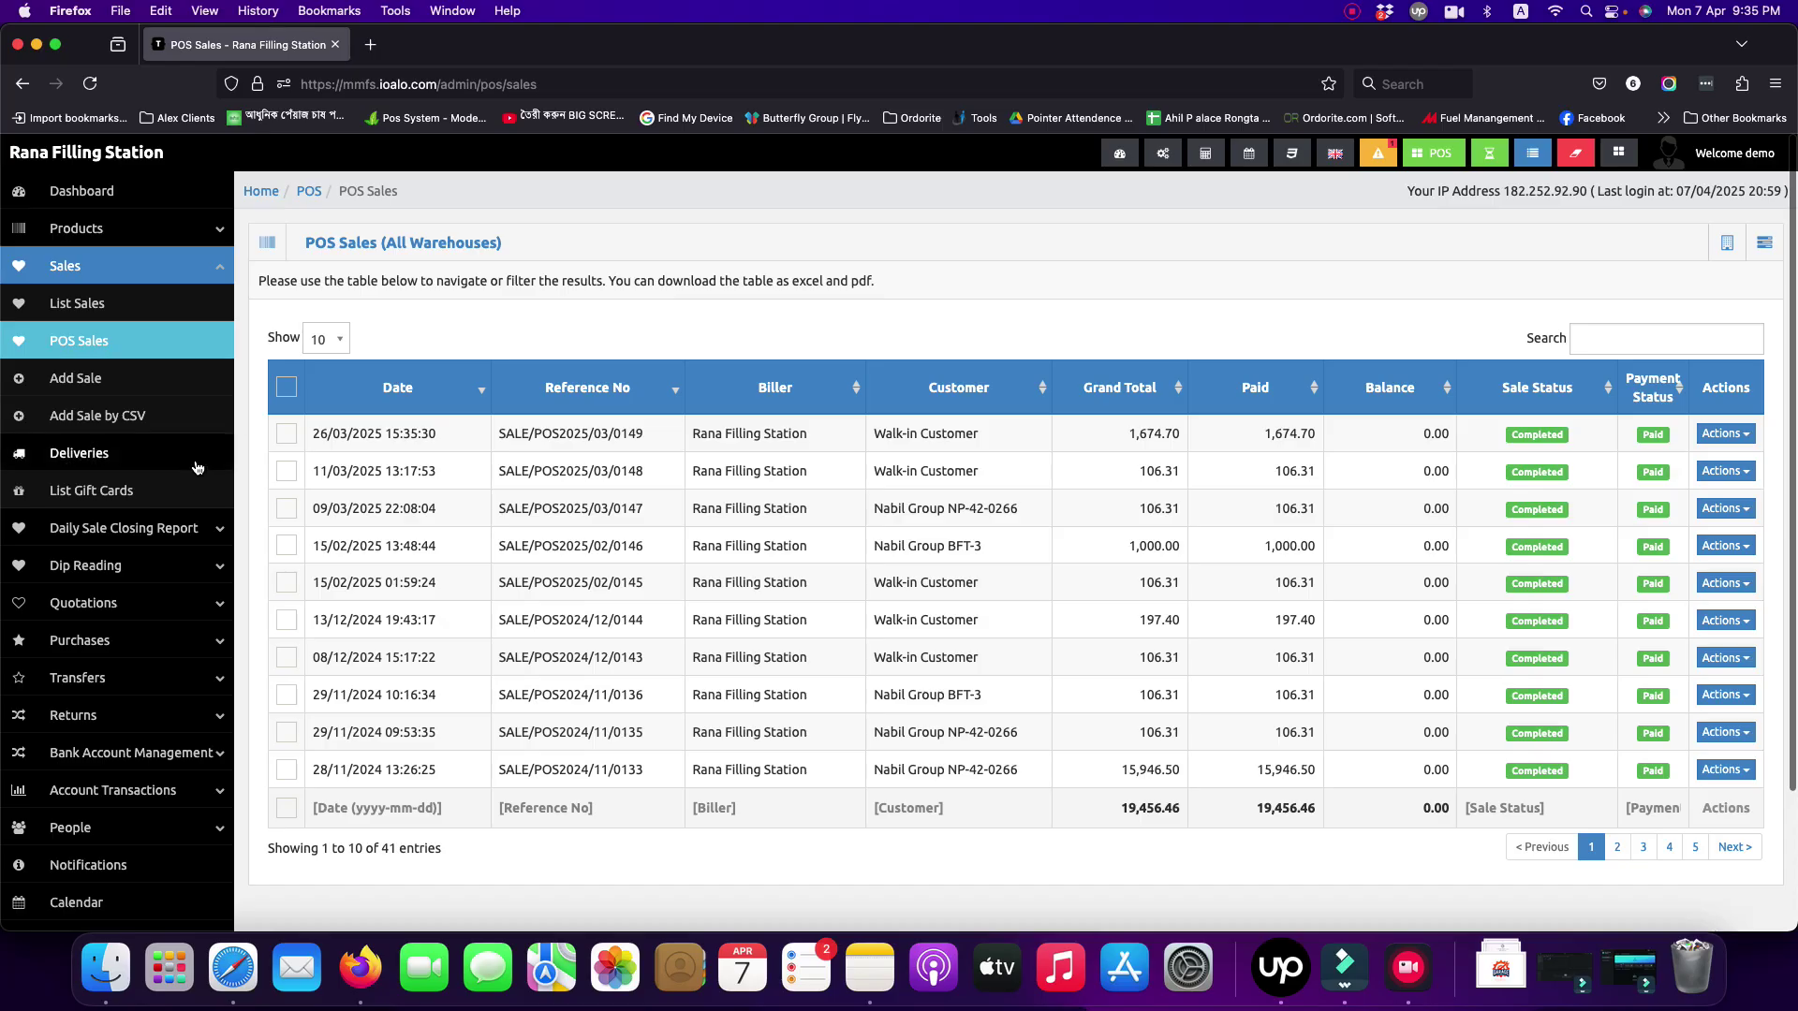
{"action": "left_click", "coordinate": [212, 260]}
{"action": "left_click", "coordinate": [221, 306]}
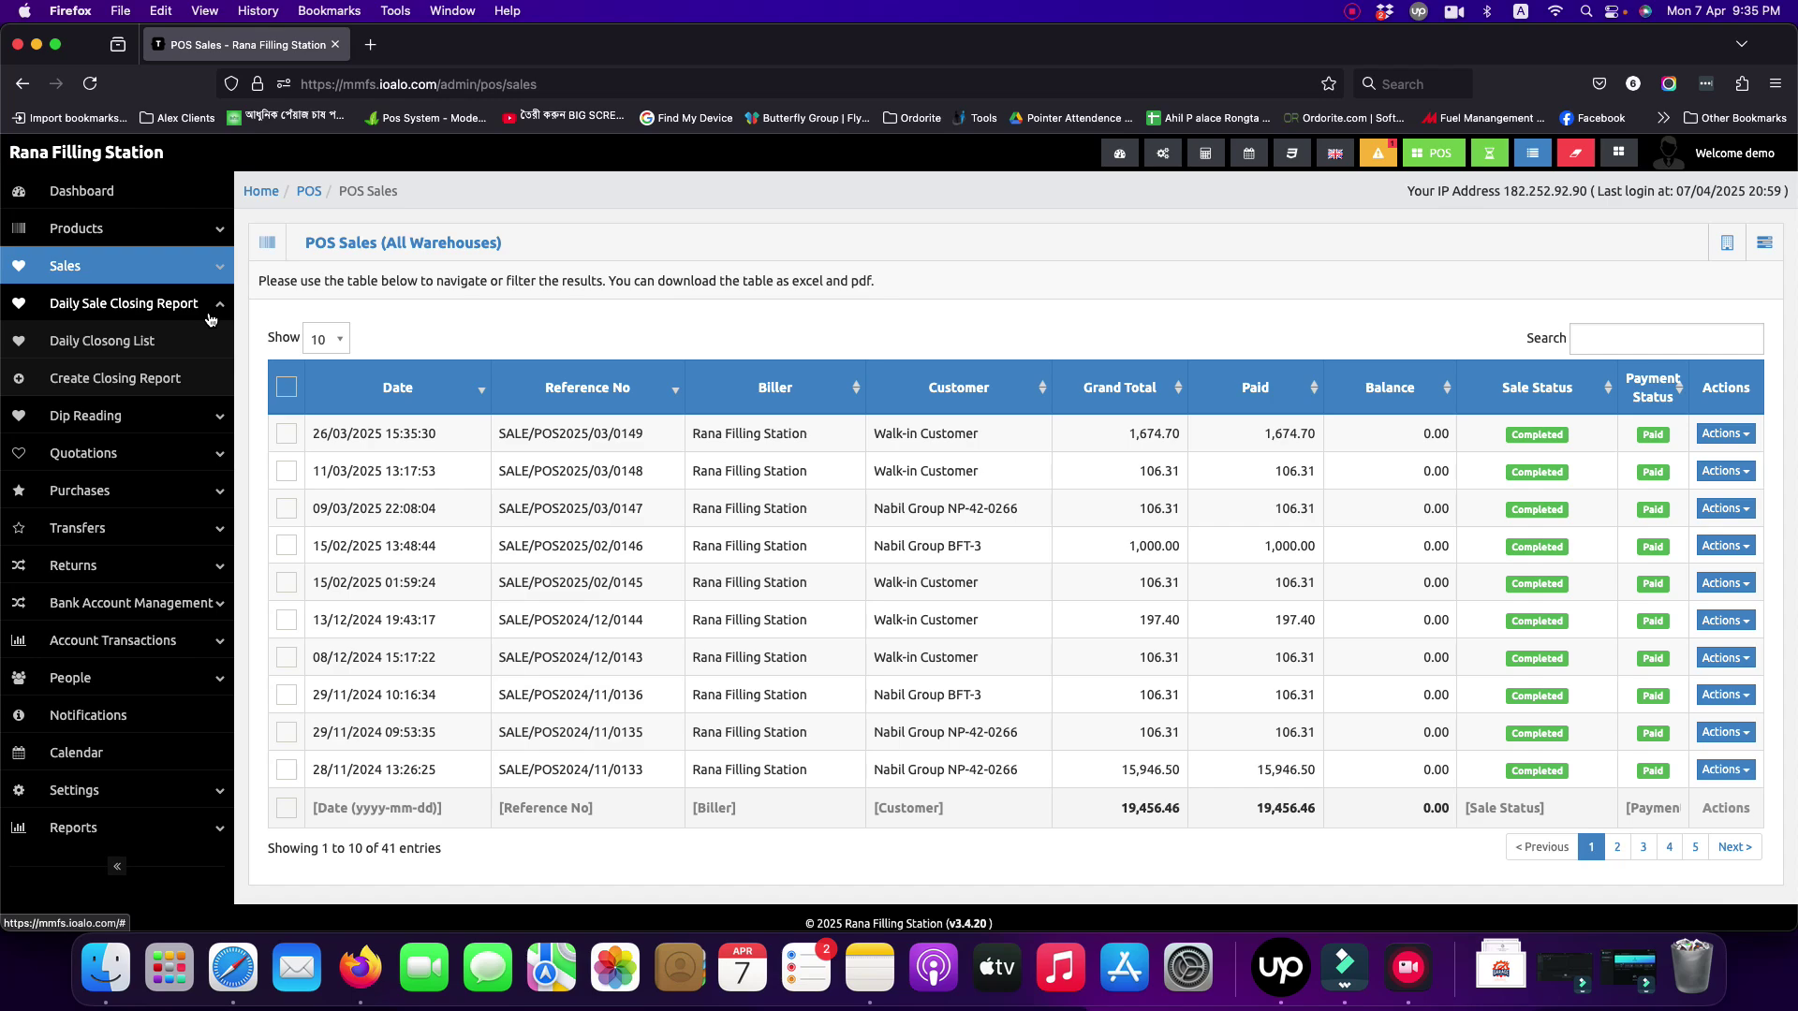
{"action": "left_click", "coordinate": [120, 342]}
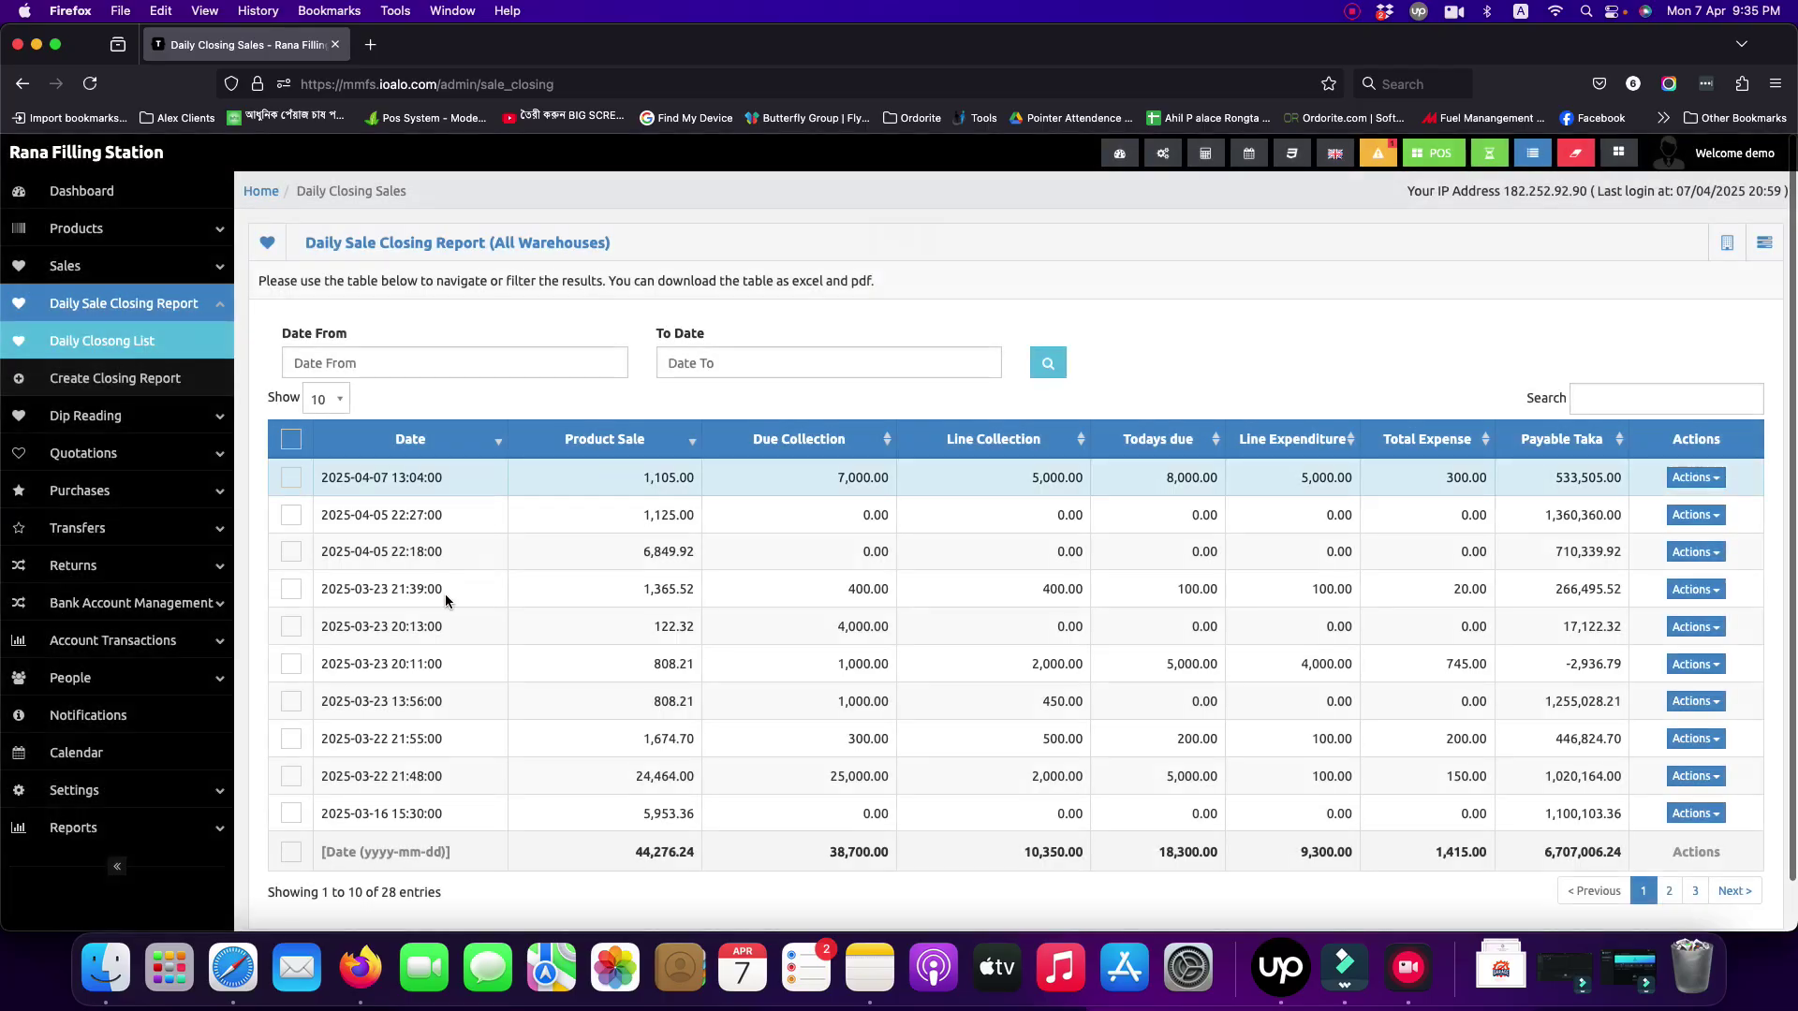
{"action": "left_click", "coordinate": [1705, 480]}
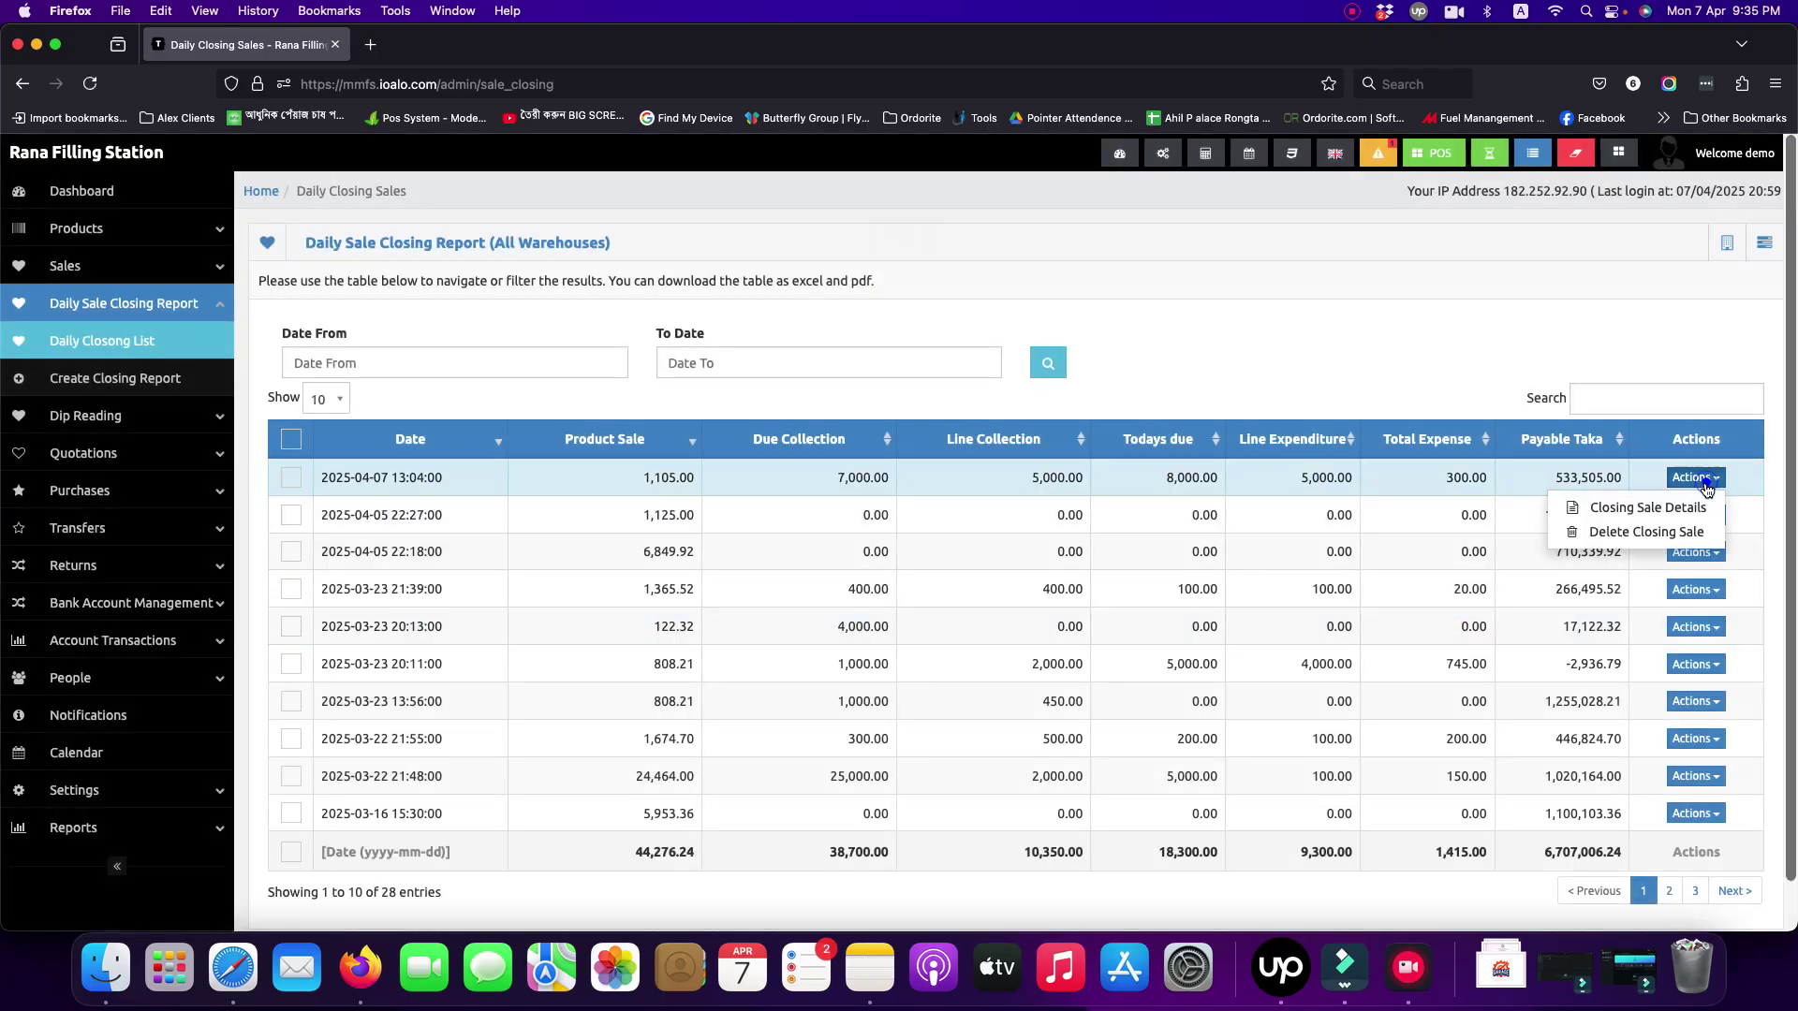
{"action": "left_click", "coordinate": [1629, 512]}
{"action": "scroll", "coordinate": [904, 438], "scroll_direction": "down", "scroll_amount": 4}
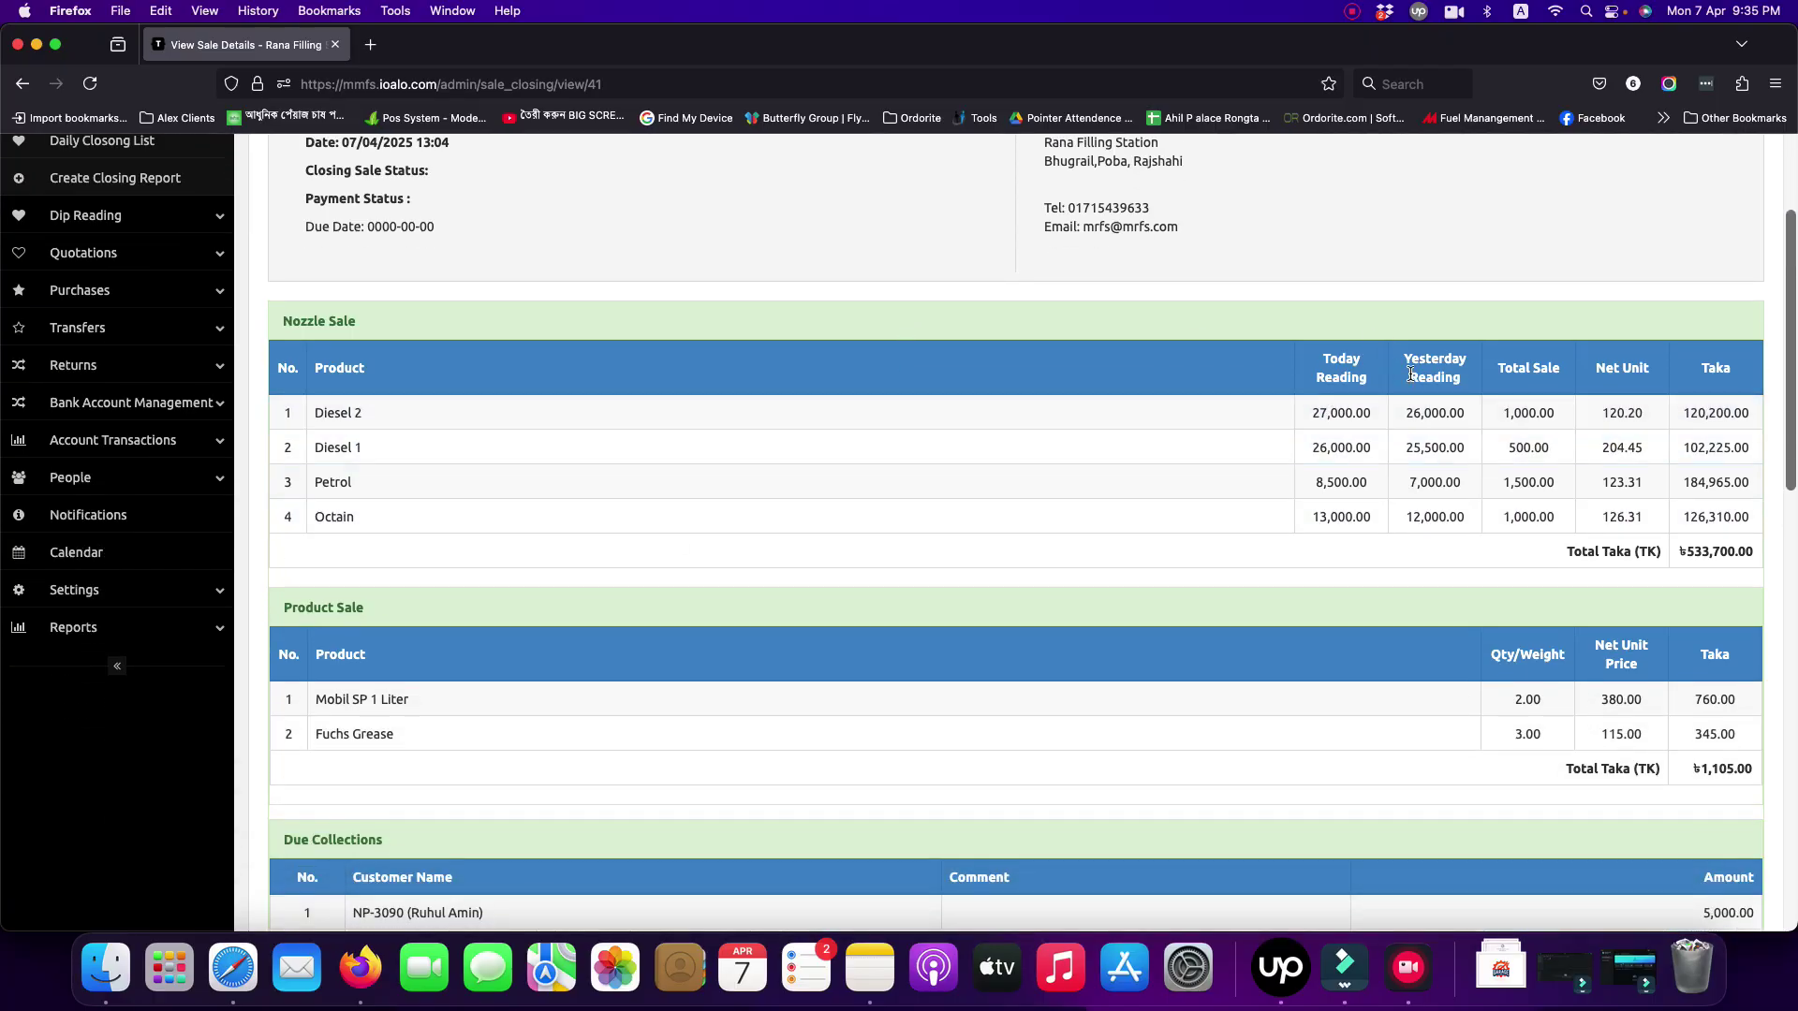
{"action": "double_click", "coordinate": [1405, 413]}
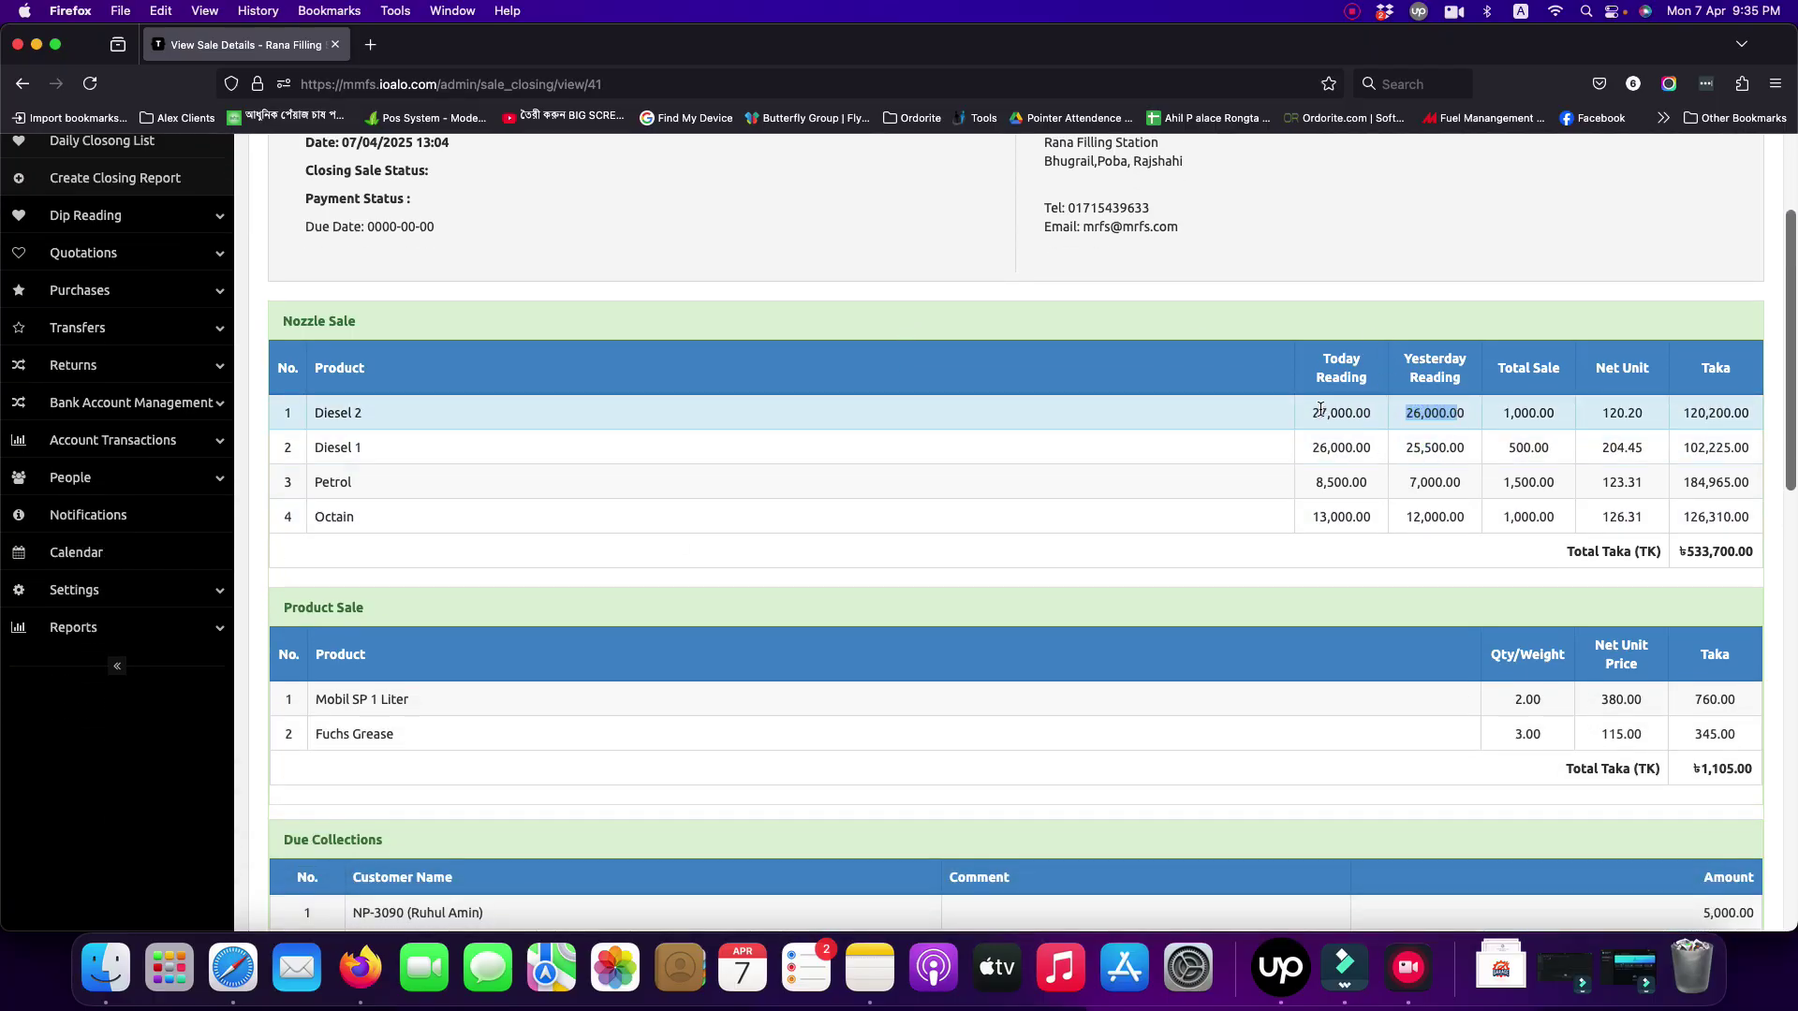
{"action": "left_click_drag", "start_coordinate": [1316, 412], "coordinate": [1372, 413]}
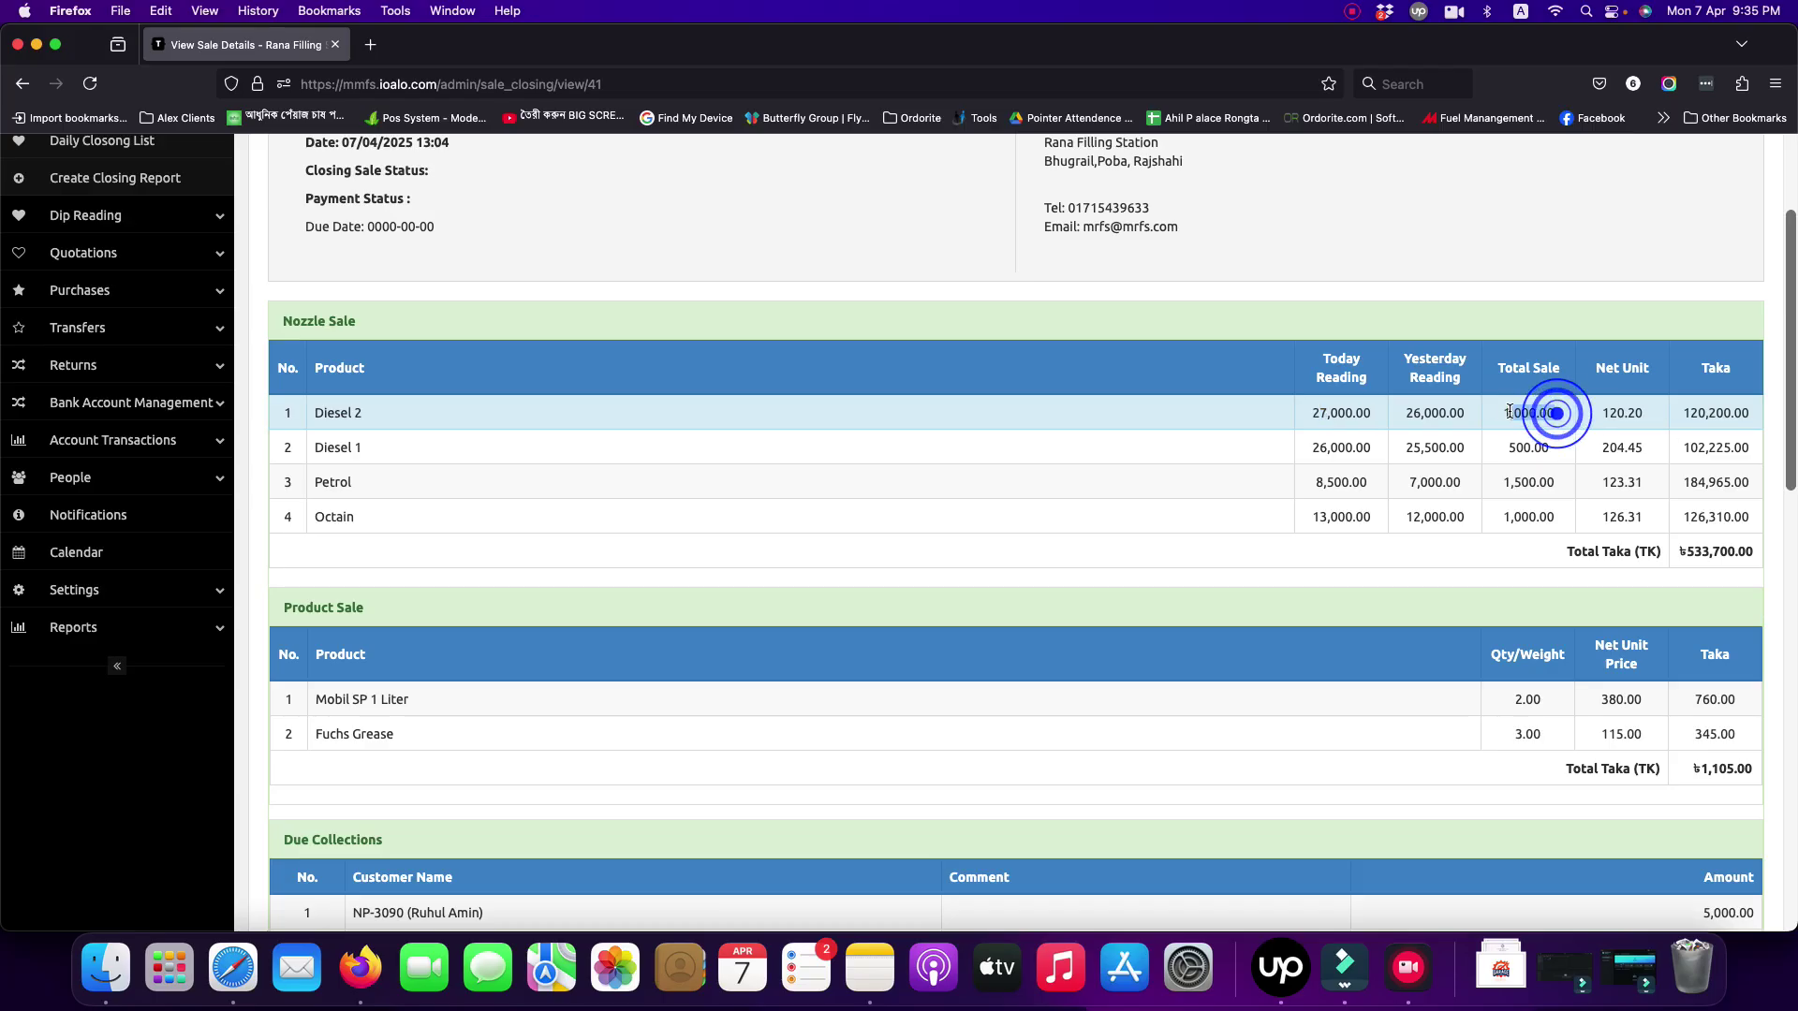
{"action": "left_click_drag", "start_coordinate": [1558, 413], "coordinate": [1510, 413]}
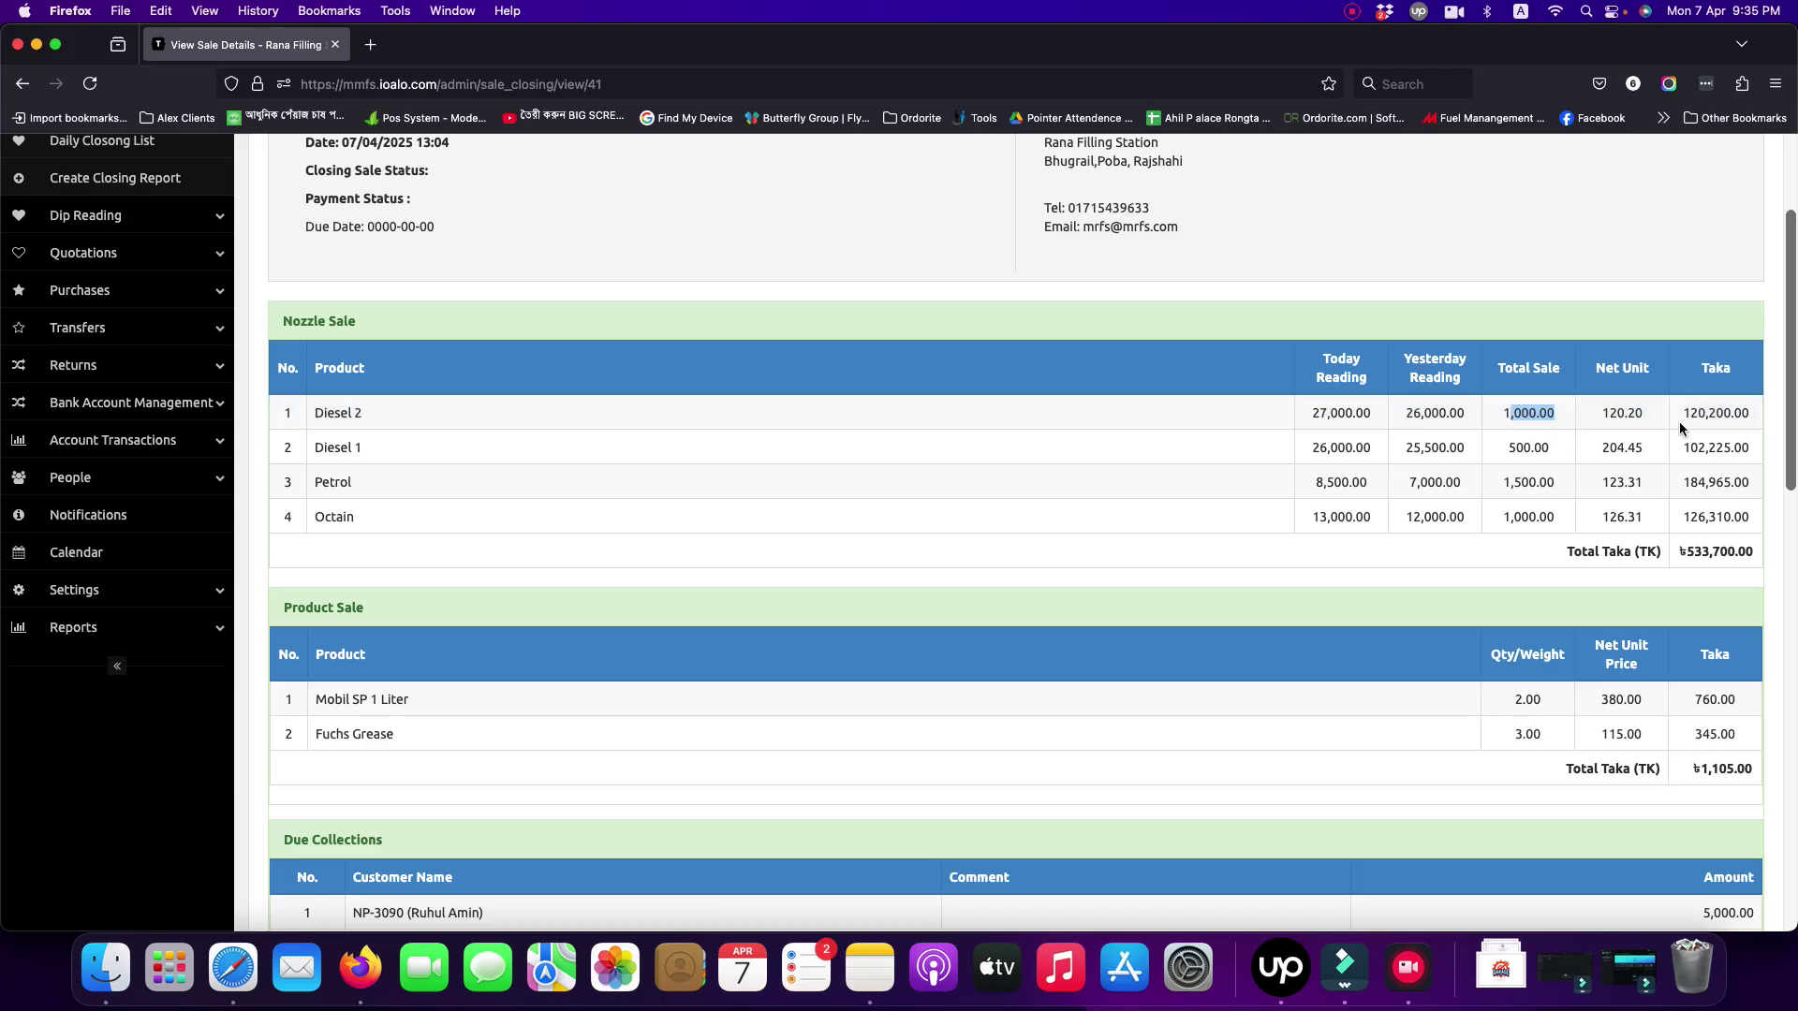
{"action": "left_click", "coordinate": [1518, 429]}
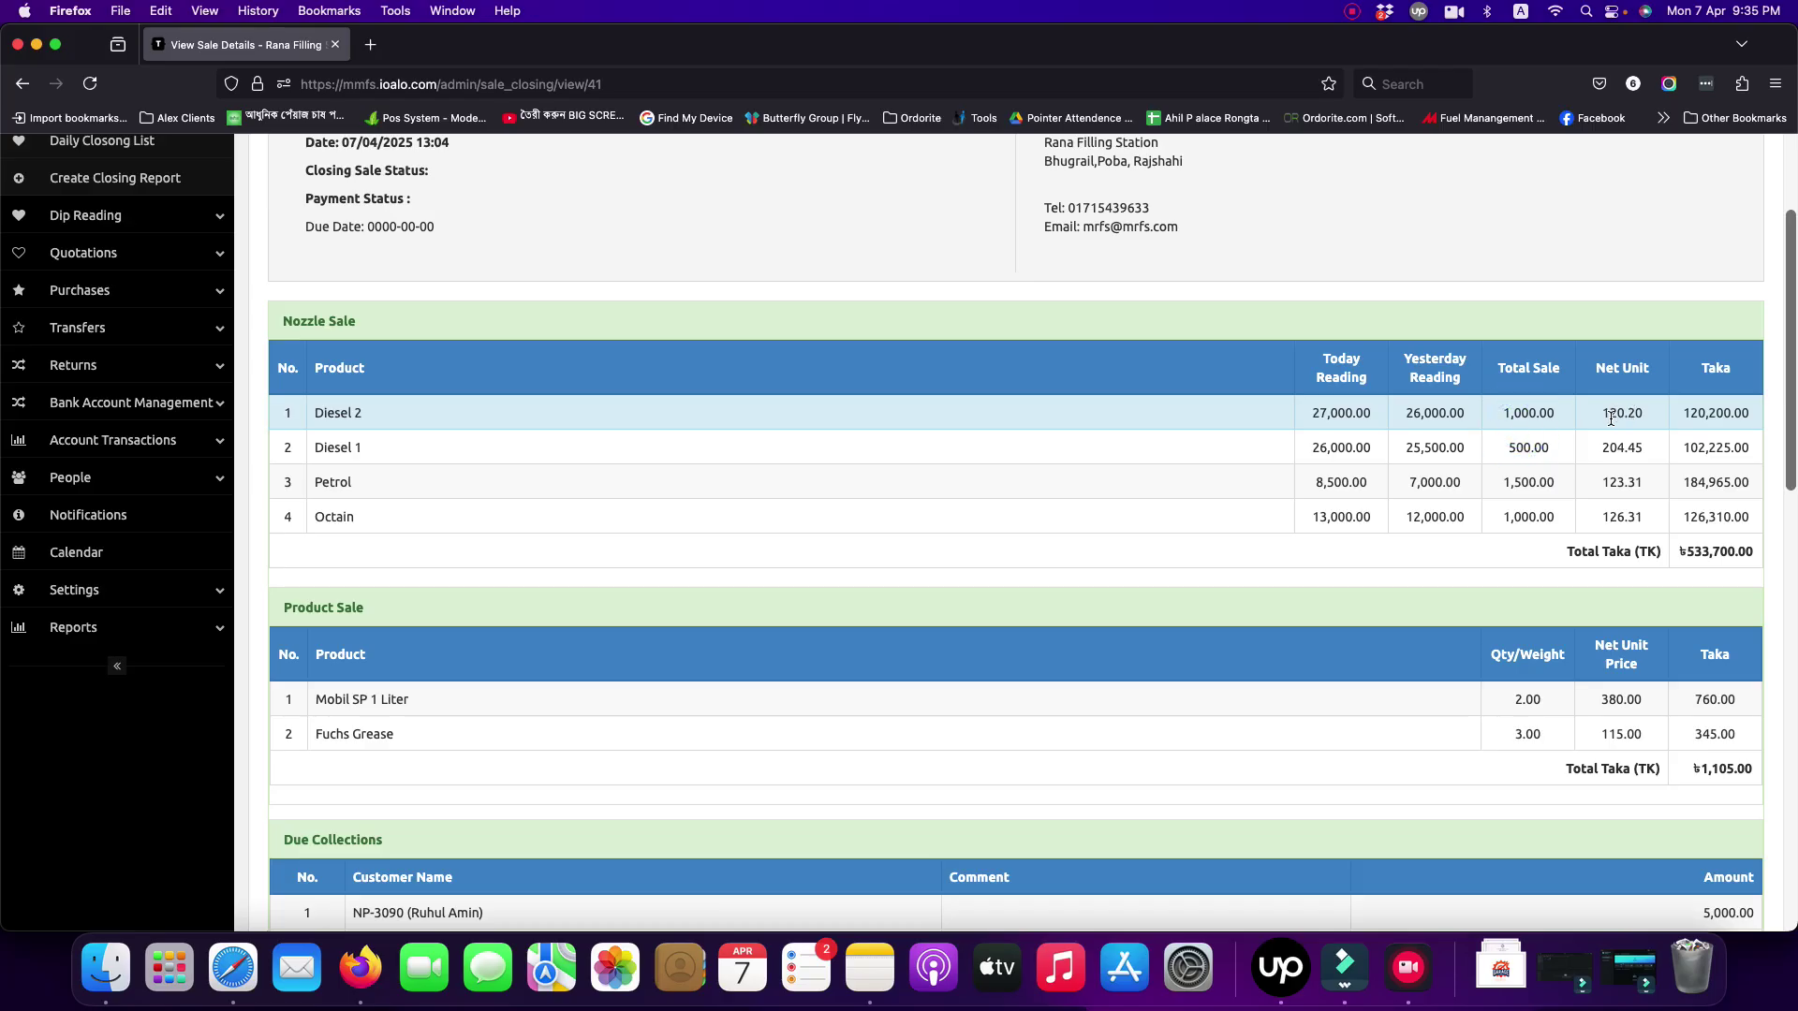
Examine the closing's remaining sections, from Product Sale, Due Collections and Line Collections through Todays Due and Line Expenditures to the Expense List
{"action": "scroll", "coordinate": [1582, 449], "scroll_direction": "down", "scroll_amount": 2}
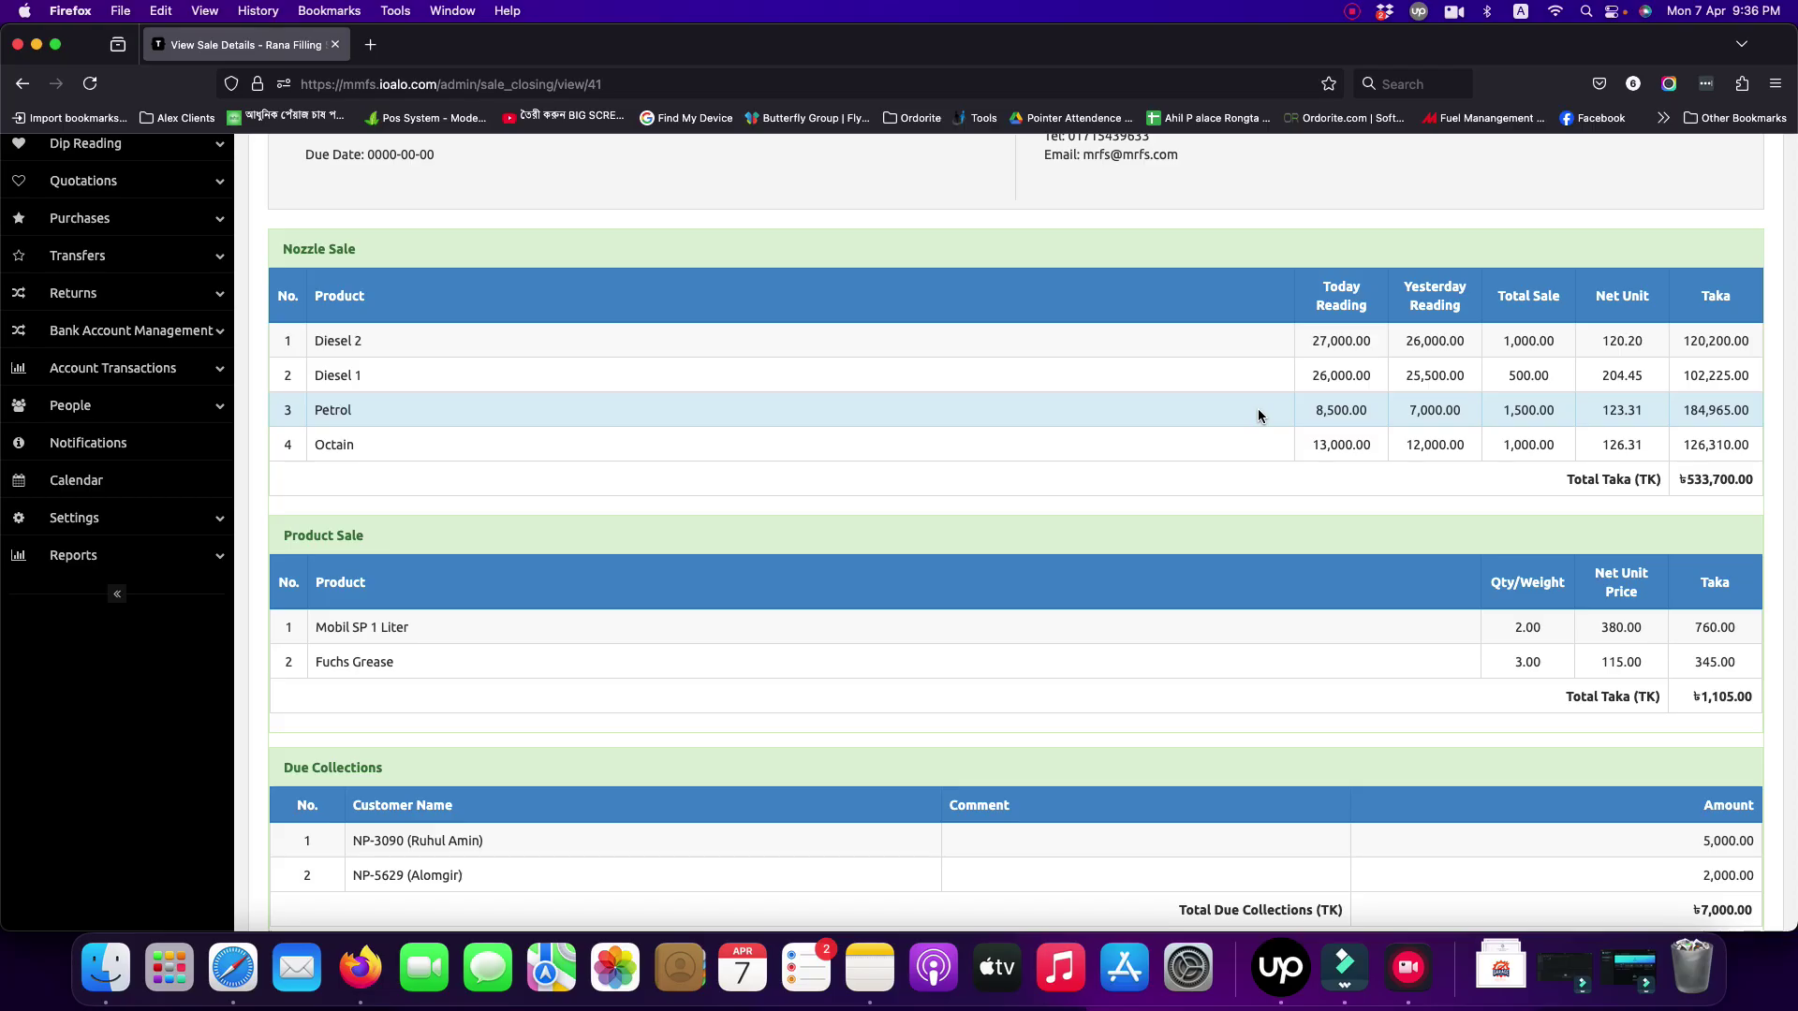
{"action": "scroll", "coordinate": [862, 468], "scroll_direction": "down", "scroll_amount": 6}
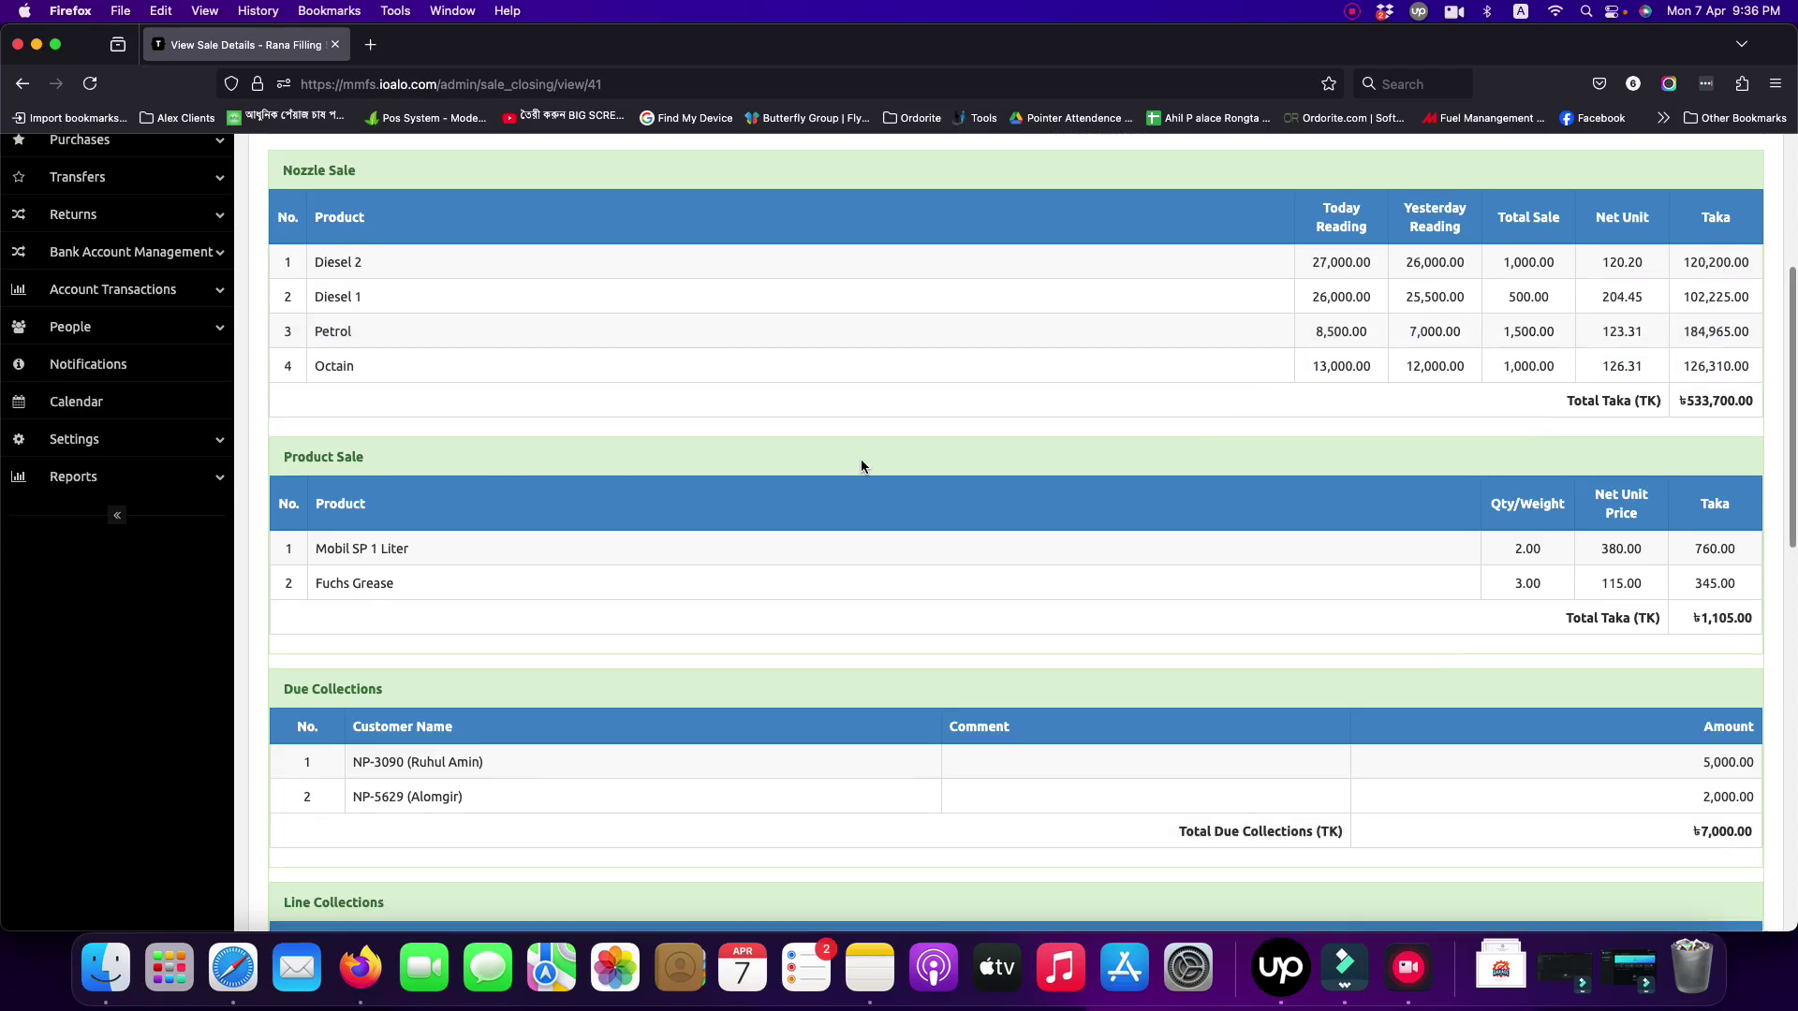
{"action": "scroll", "coordinate": [862, 466], "scroll_direction": "down", "scroll_amount": 5}
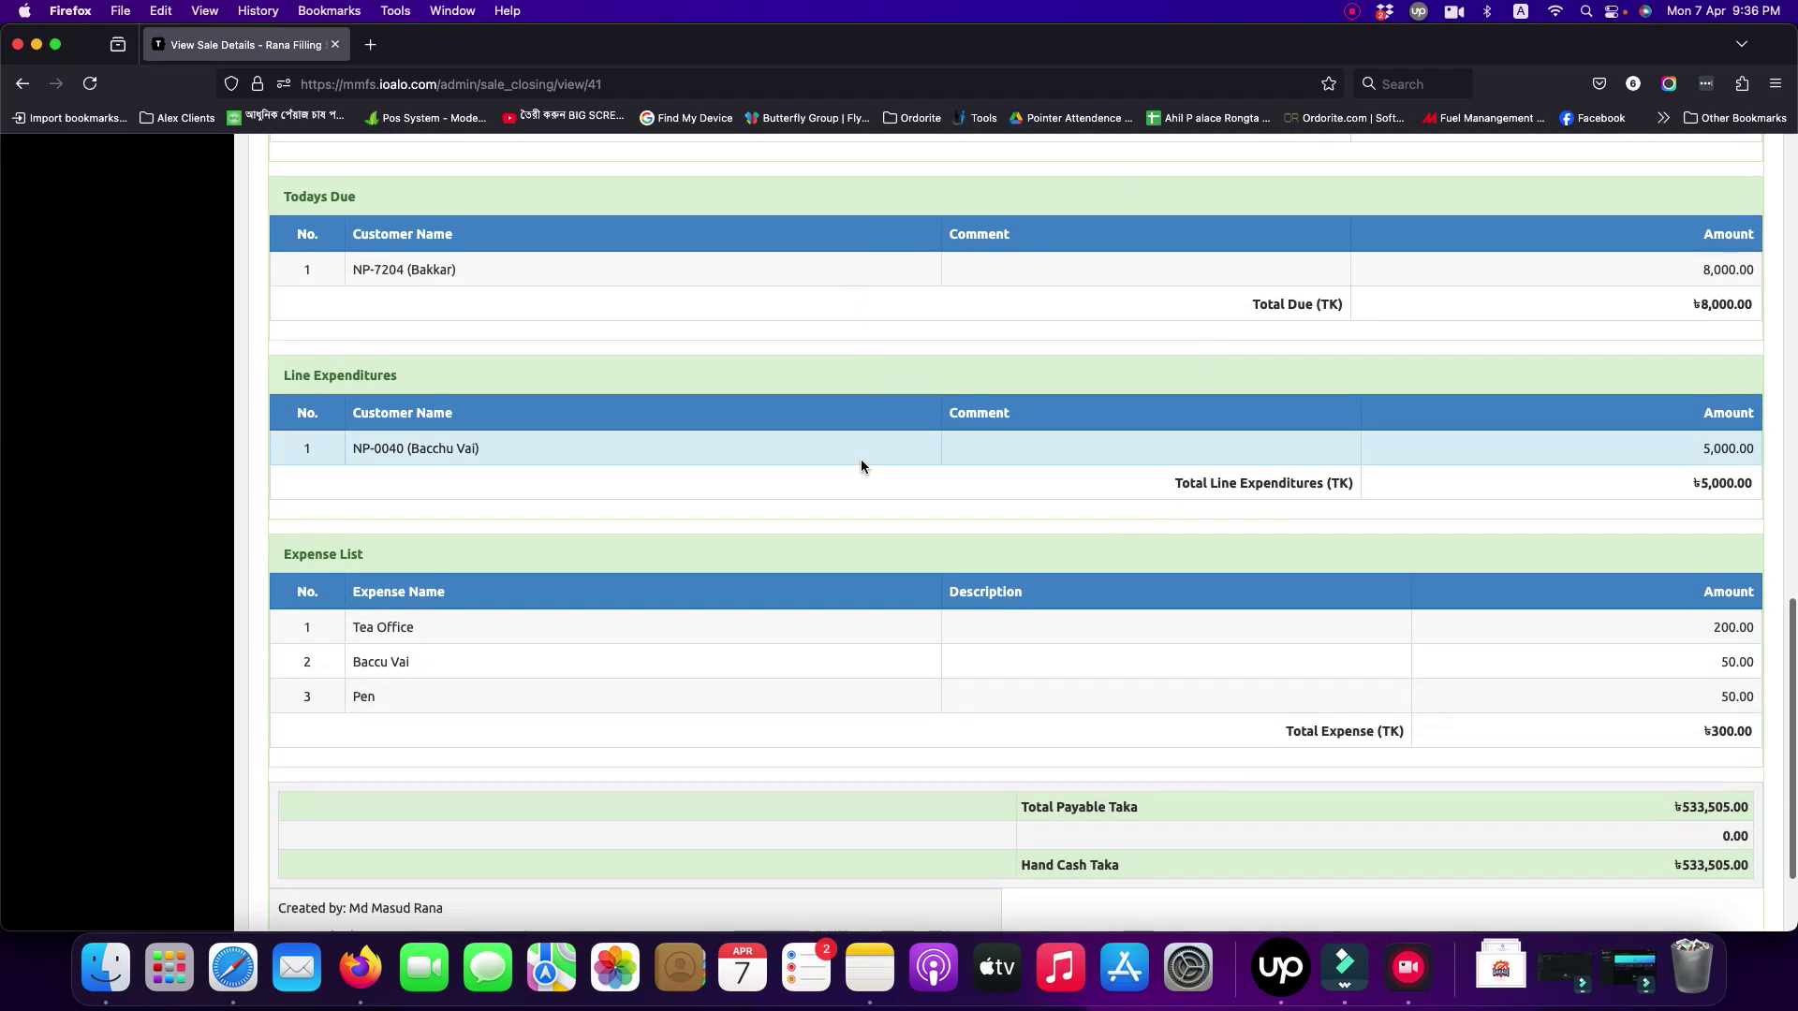
{"action": "scroll", "coordinate": [862, 466], "scroll_direction": "up", "scroll_amount": 20}
{"action": "scroll", "coordinate": [861, 465], "scroll_direction": "down", "scroll_amount": 4}
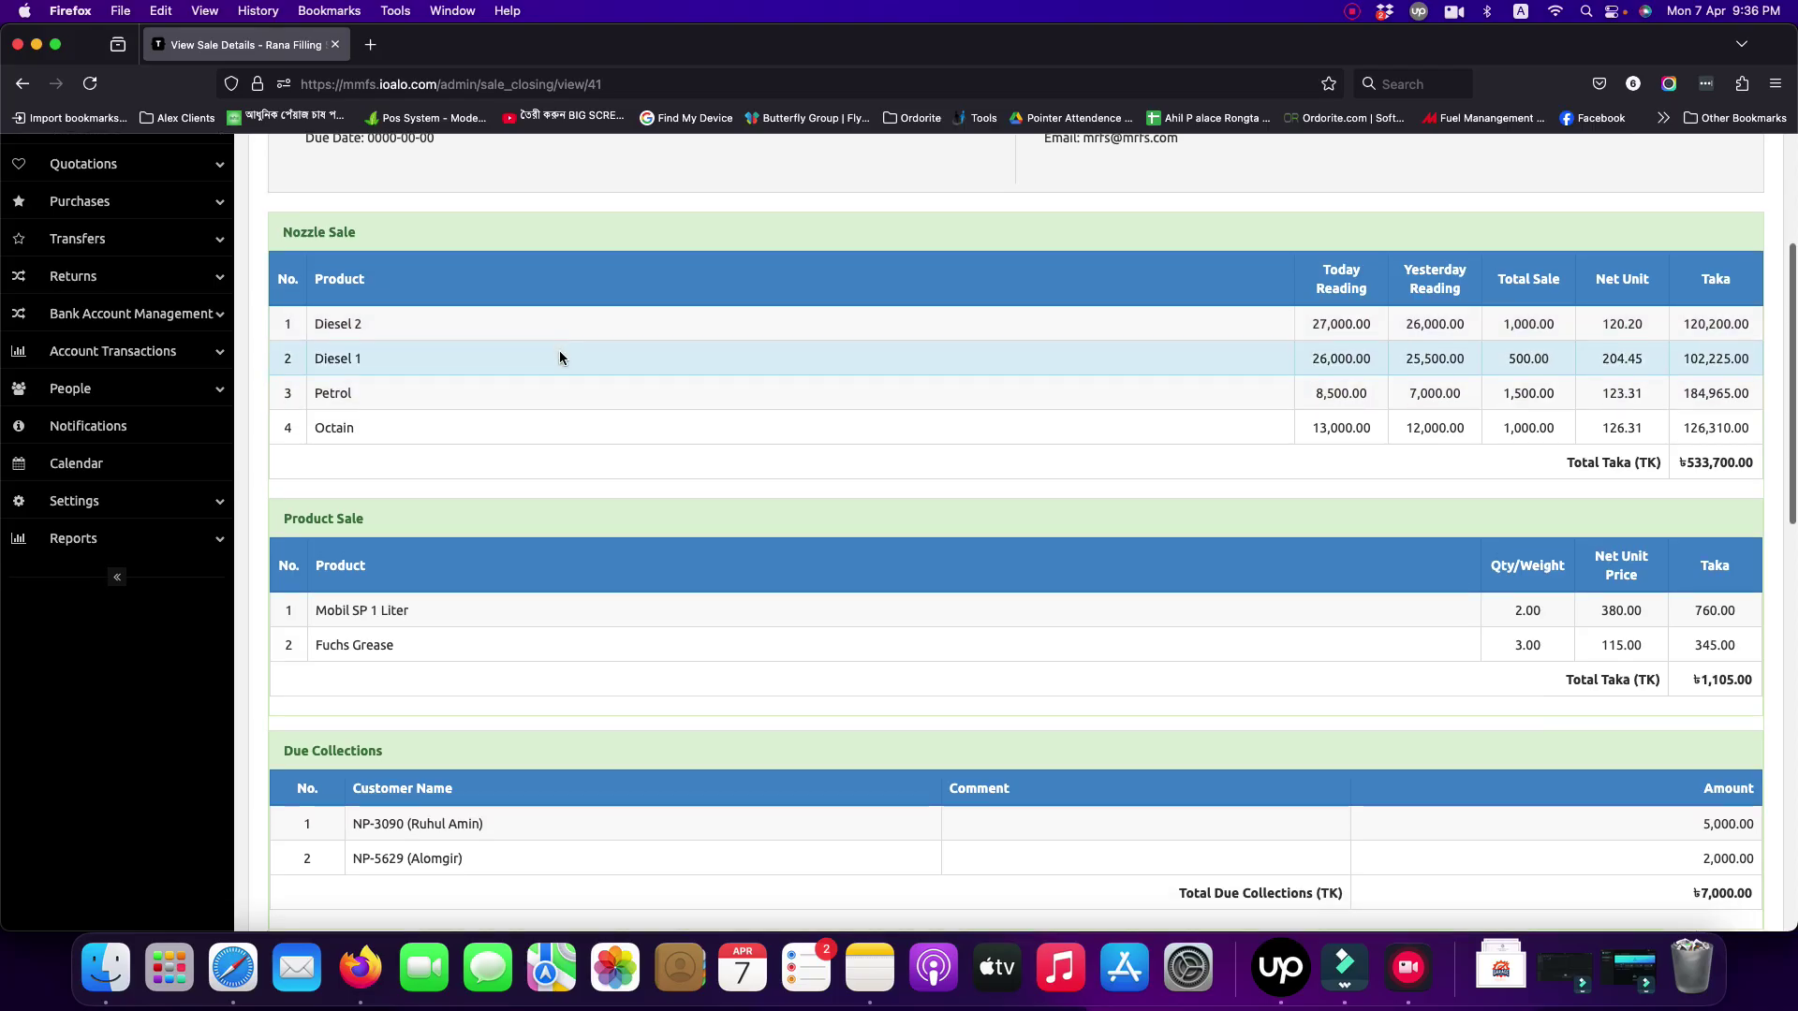
{"action": "scroll", "coordinate": [558, 356], "scroll_direction": "down", "scroll_amount": 3}
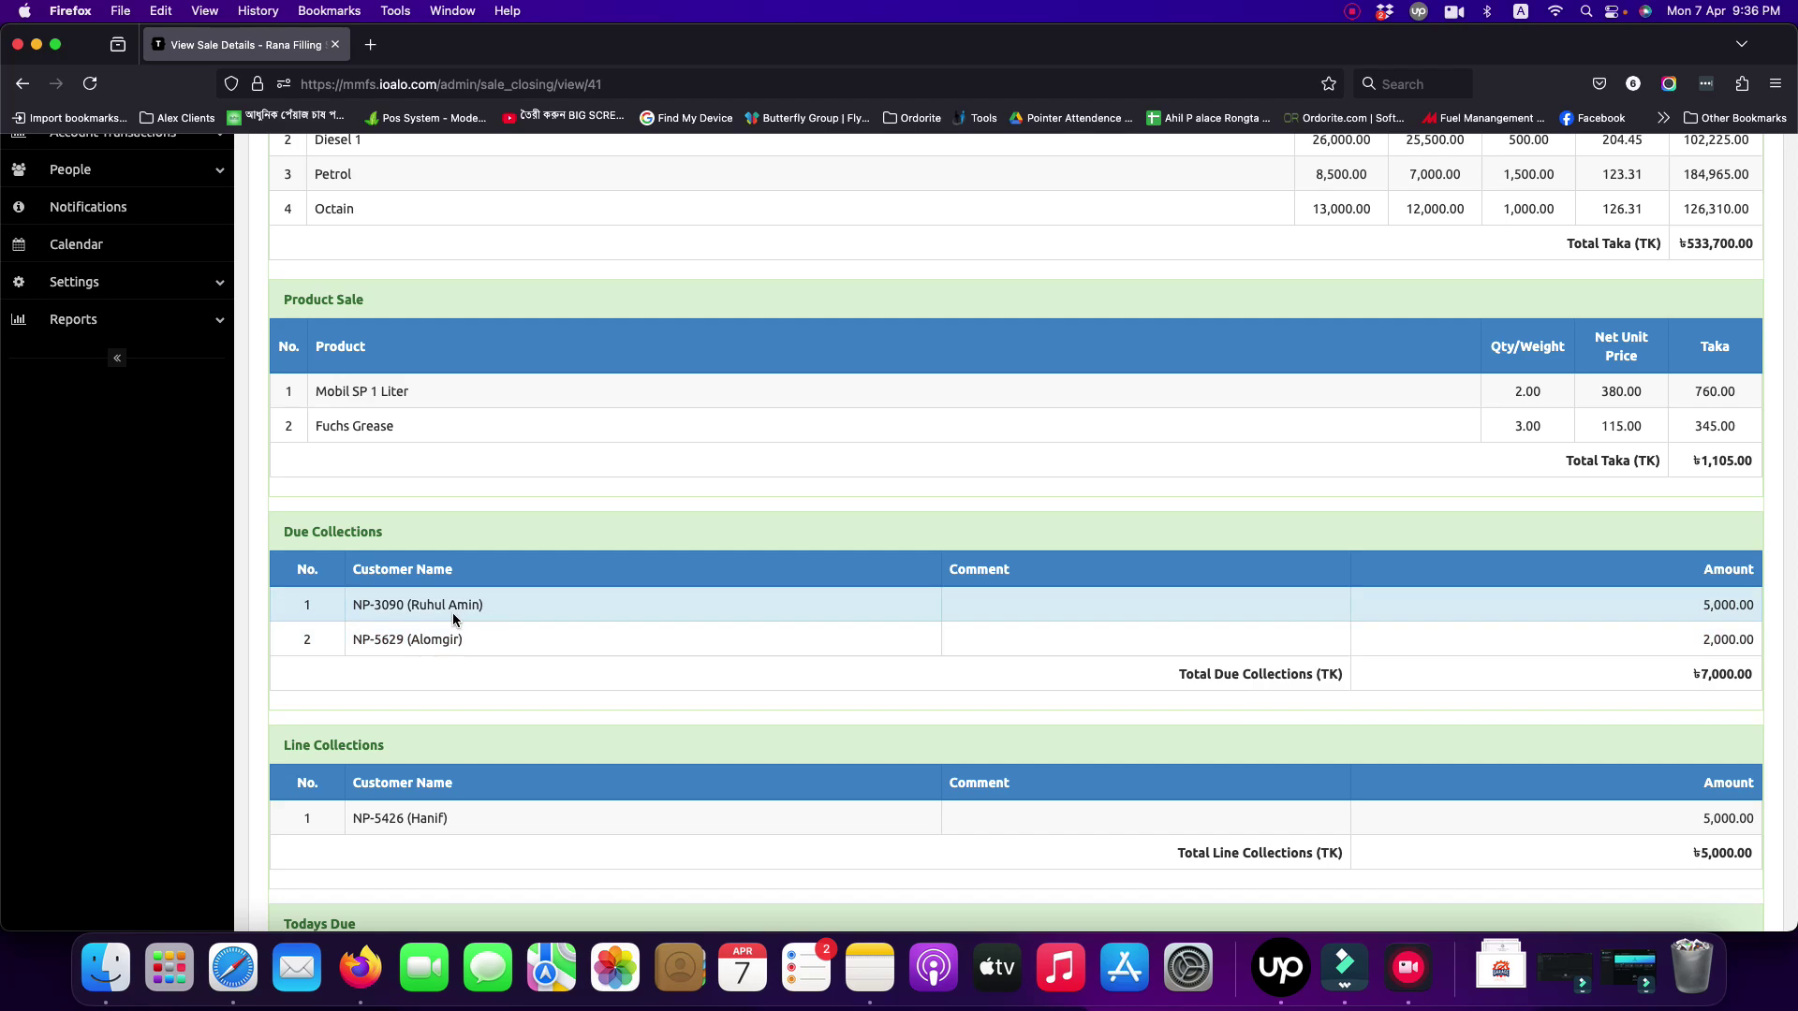
{"action": "scroll", "coordinate": [452, 609], "scroll_direction": "down", "scroll_amount": 1}
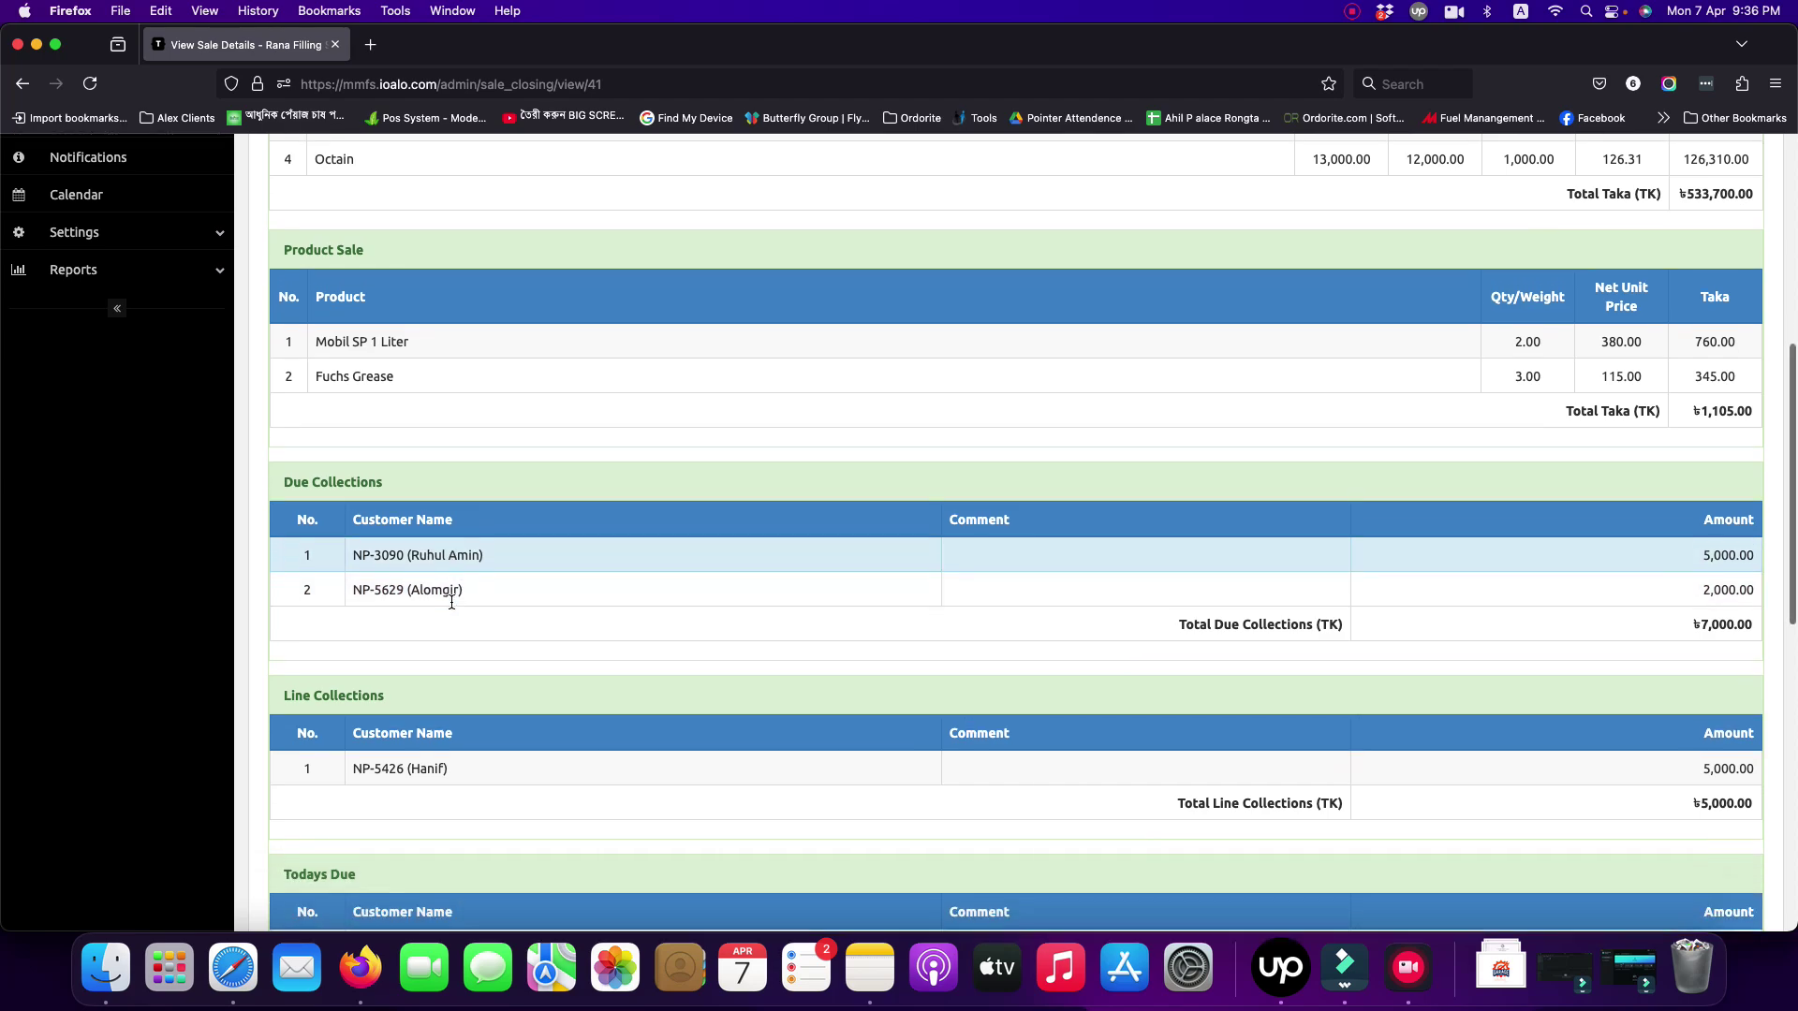
{"action": "scroll", "coordinate": [650, 536], "scroll_direction": "down", "scroll_amount": 5}
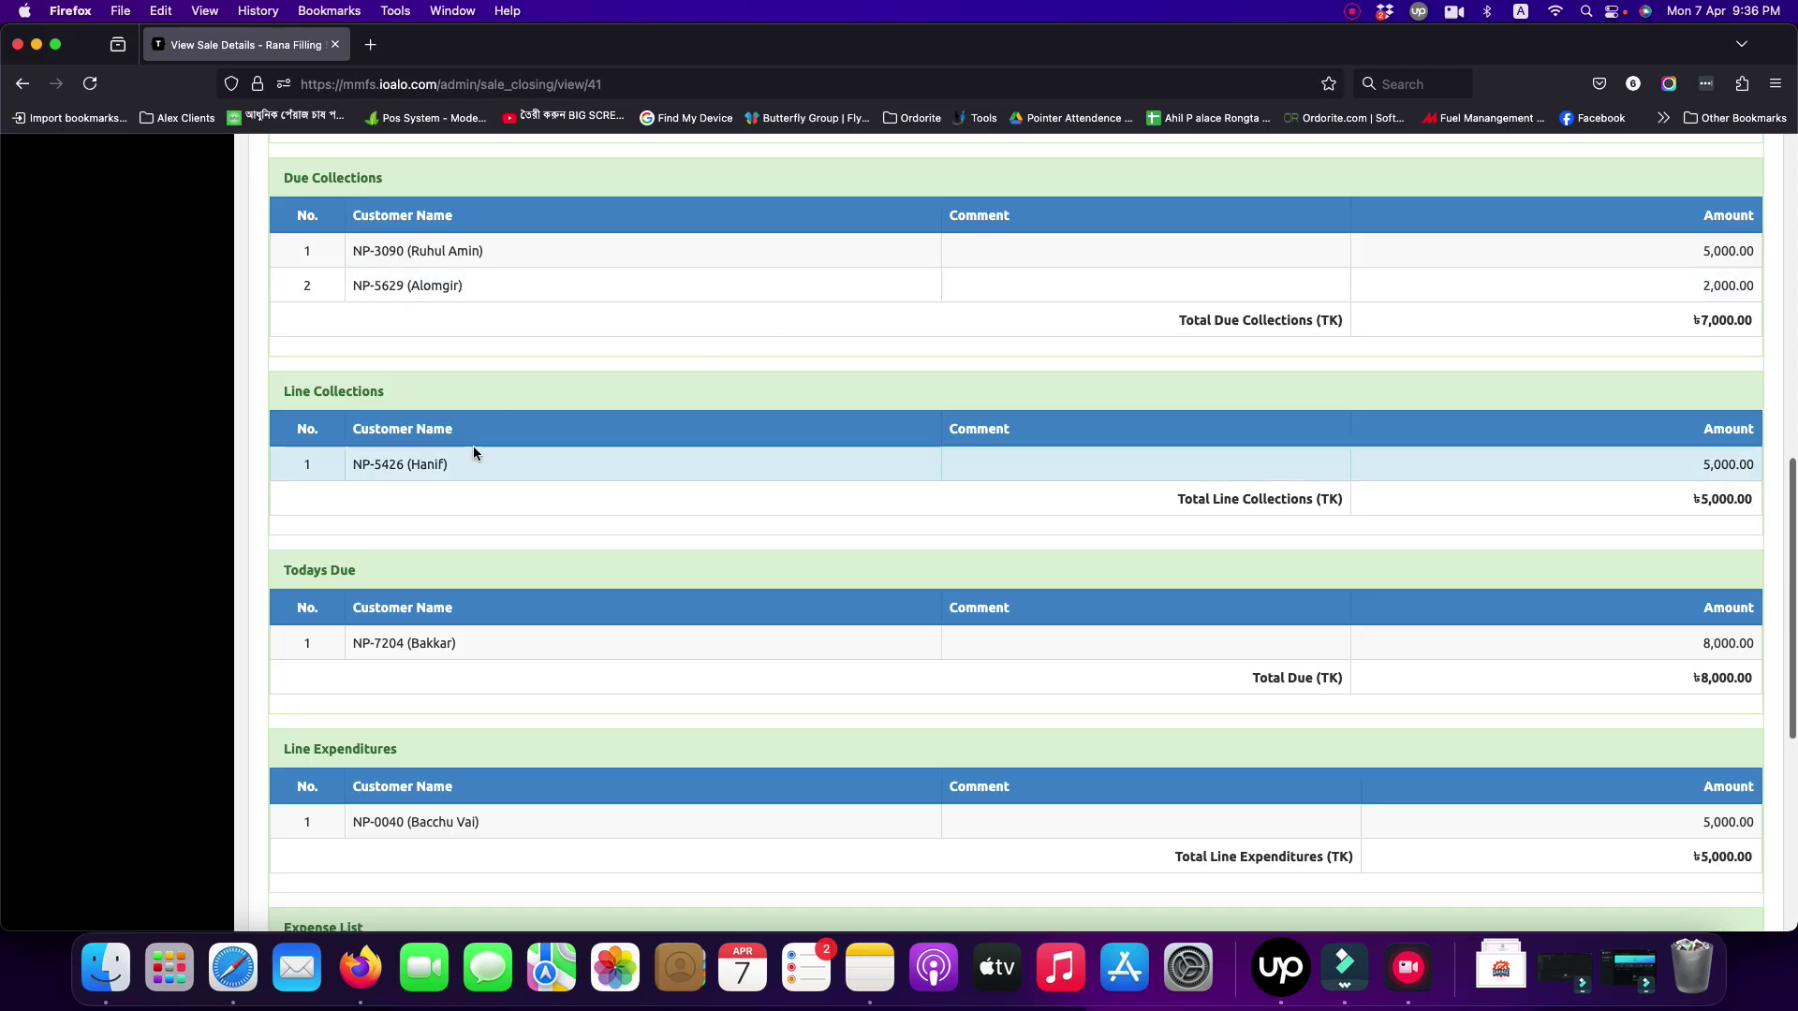
{"action": "scroll", "coordinate": [474, 453], "scroll_direction": "down", "scroll_amount": 4}
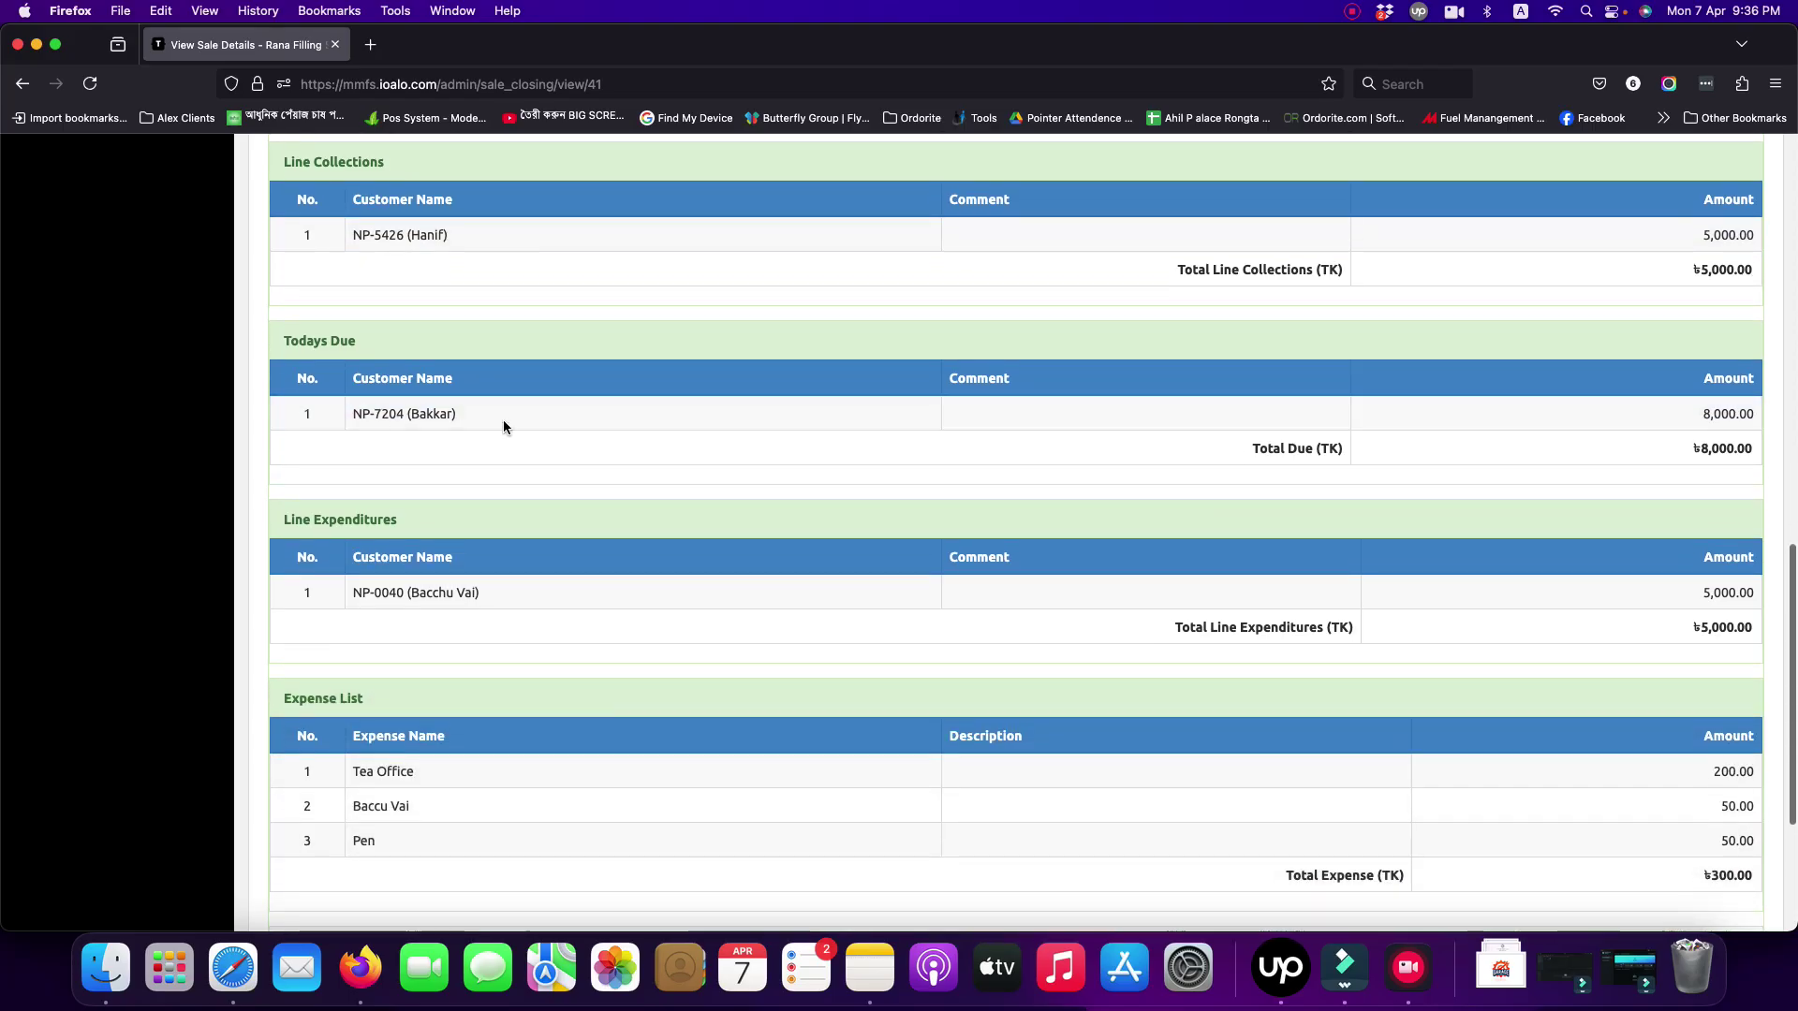
{"action": "scroll", "coordinate": [532, 470], "scroll_direction": "down", "scroll_amount": 3}
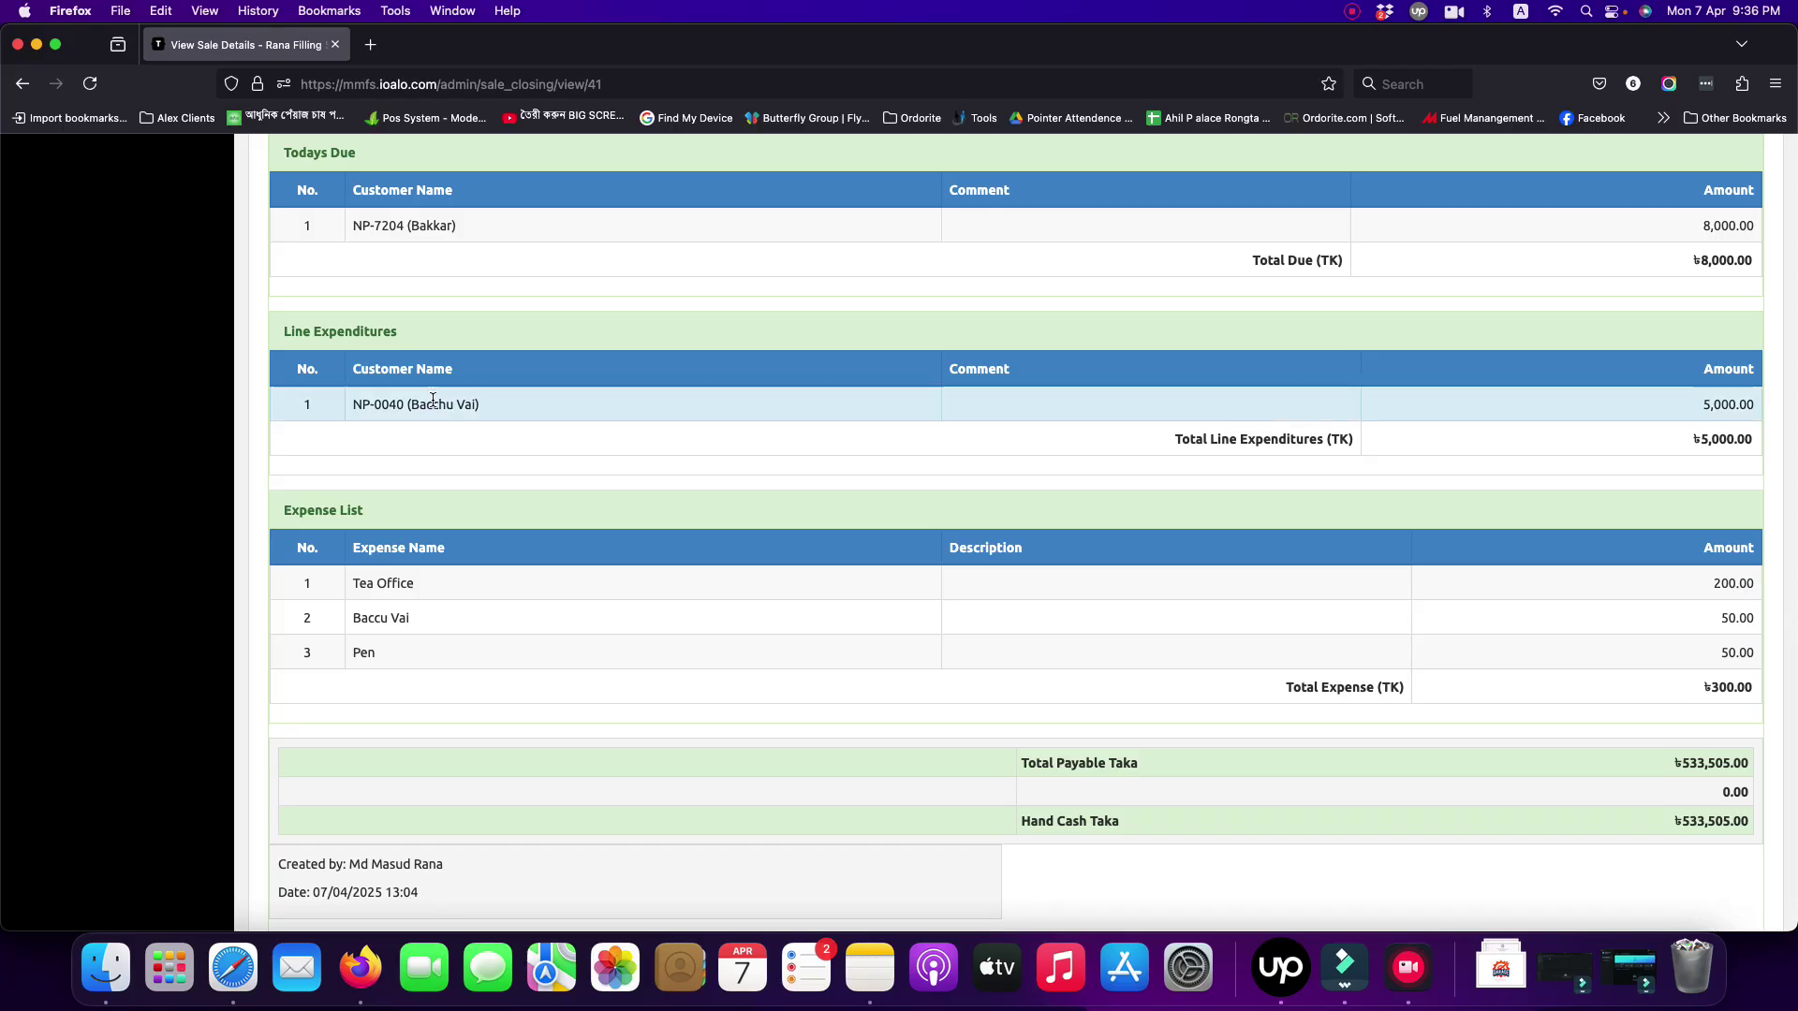
{"action": "scroll", "coordinate": [427, 559], "scroll_direction": "down", "scroll_amount": 2}
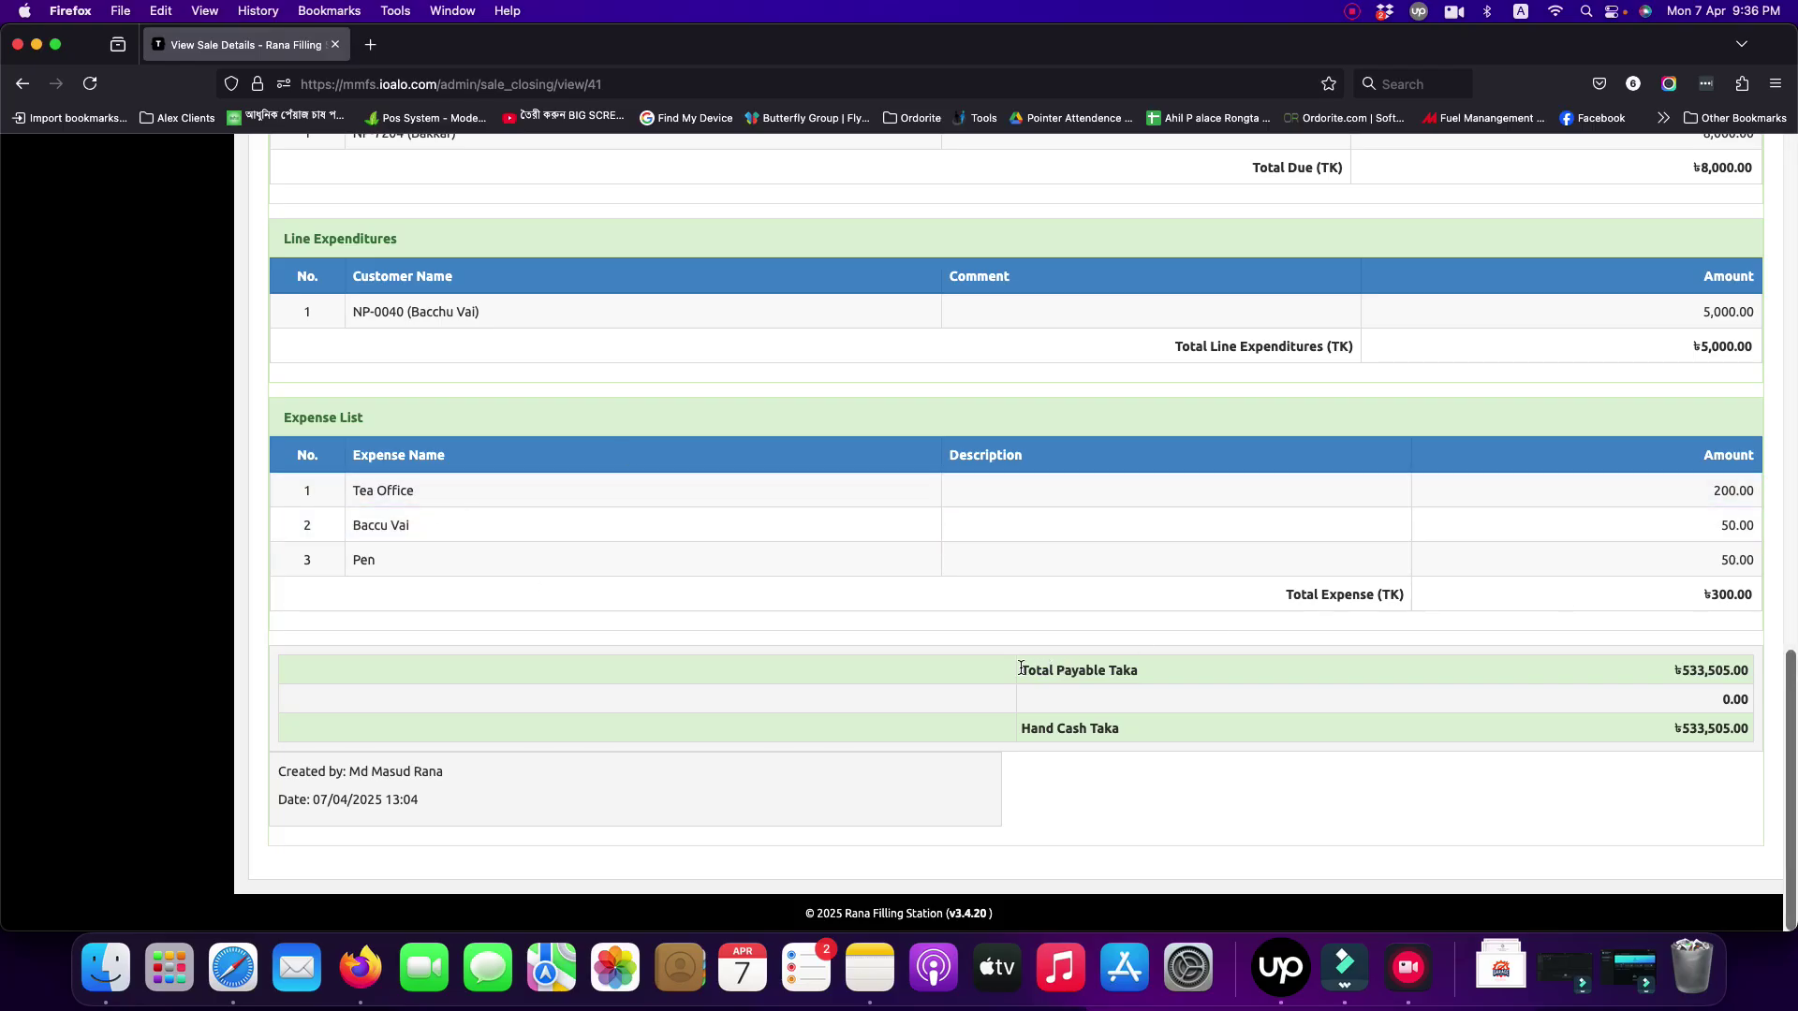
Examine the Total Payable Taka and Hand Cash Taka amounts at the end of the closing details
{"action": "left_click_drag", "start_coordinate": [1021, 668], "coordinate": [1260, 682]}
{"action": "left_click_drag", "start_coordinate": [1748, 670], "coordinate": [1686, 666]}
{"action": "left_click", "coordinate": [1749, 669]}
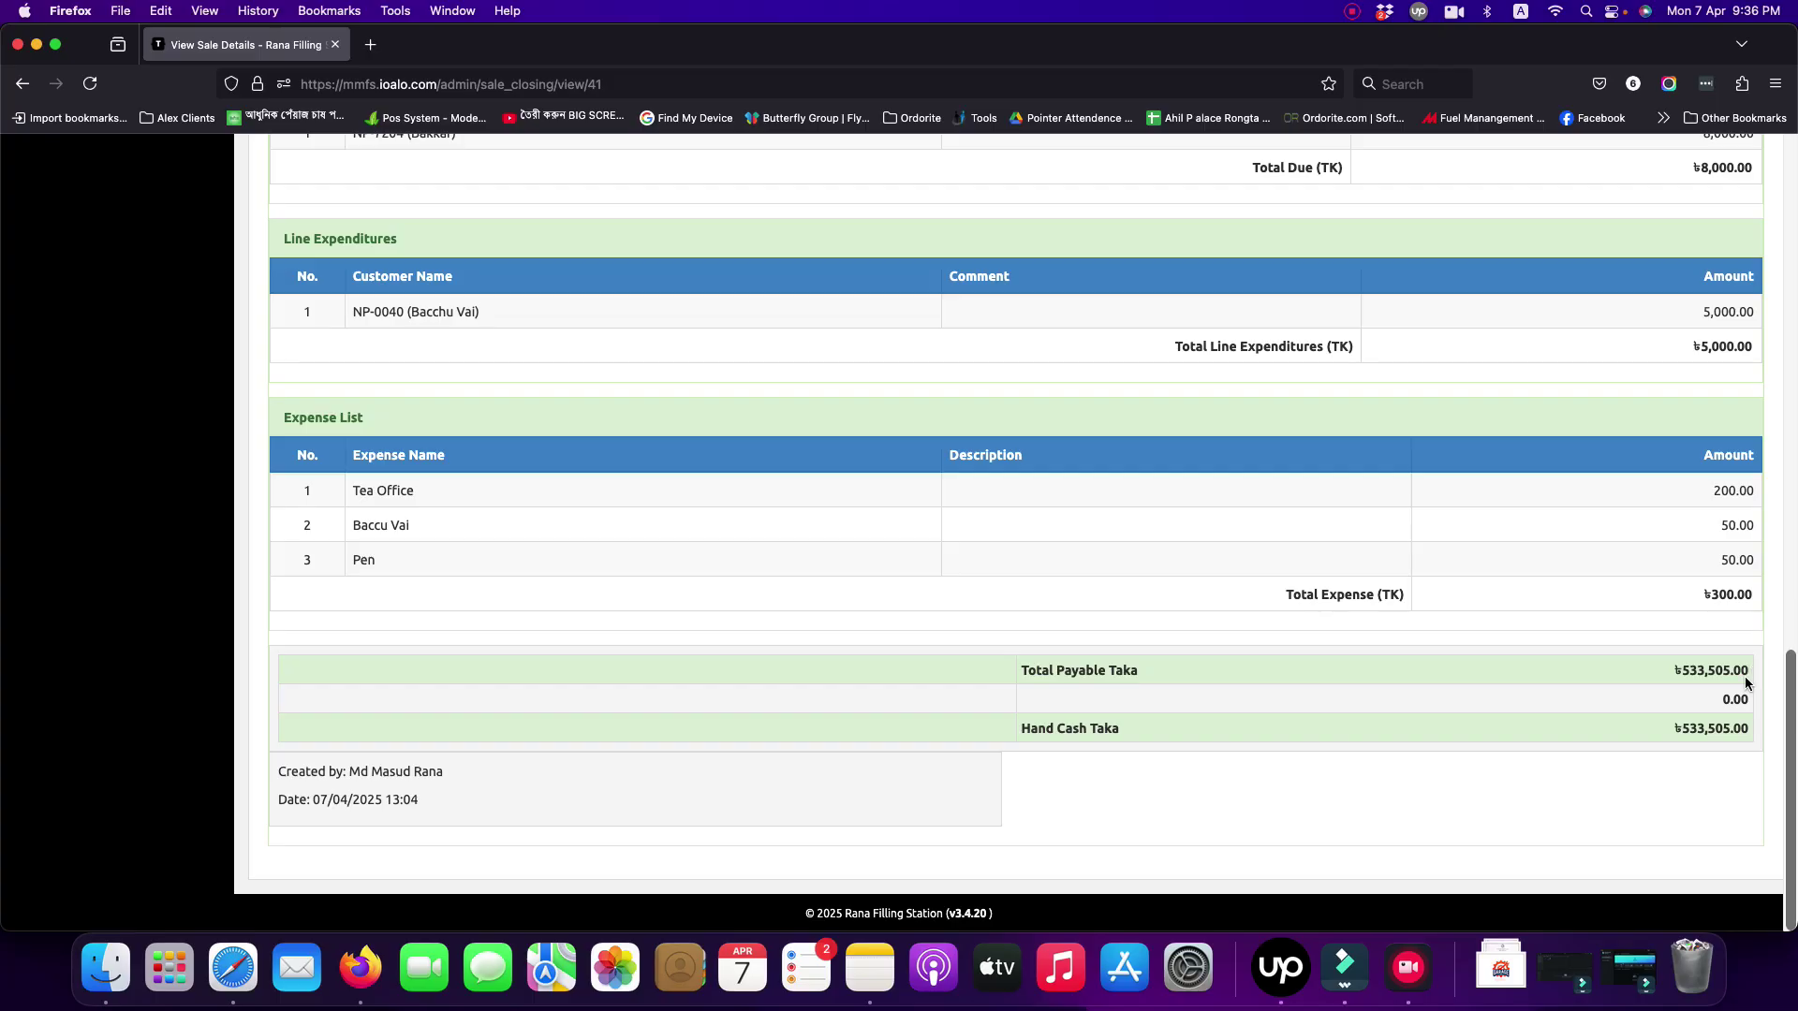
{"action": "left_click", "coordinate": [1679, 729]}
{"action": "left_click", "coordinate": [1691, 671]}
{"action": "left_click", "coordinate": [1394, 672]}
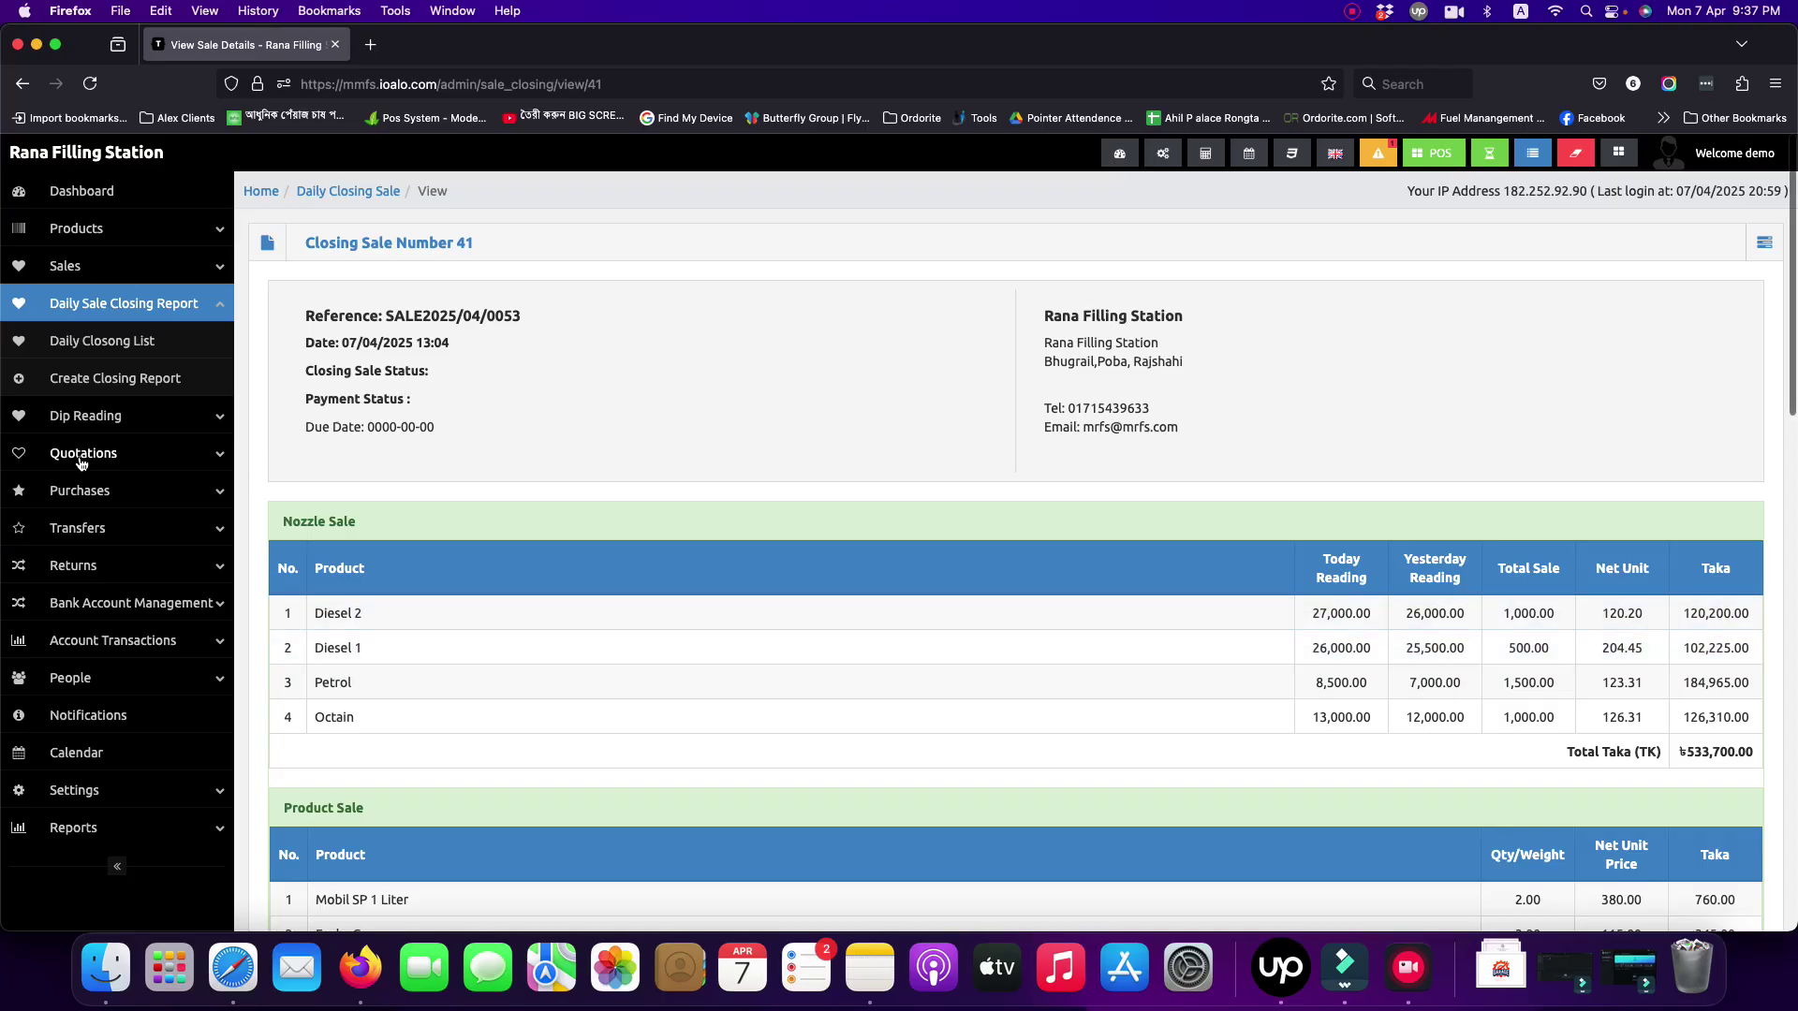
Show the Dip Reading functions, and collapse them together with the Daily Sale Closing Report options
{"action": "left_click", "coordinate": [154, 419]}
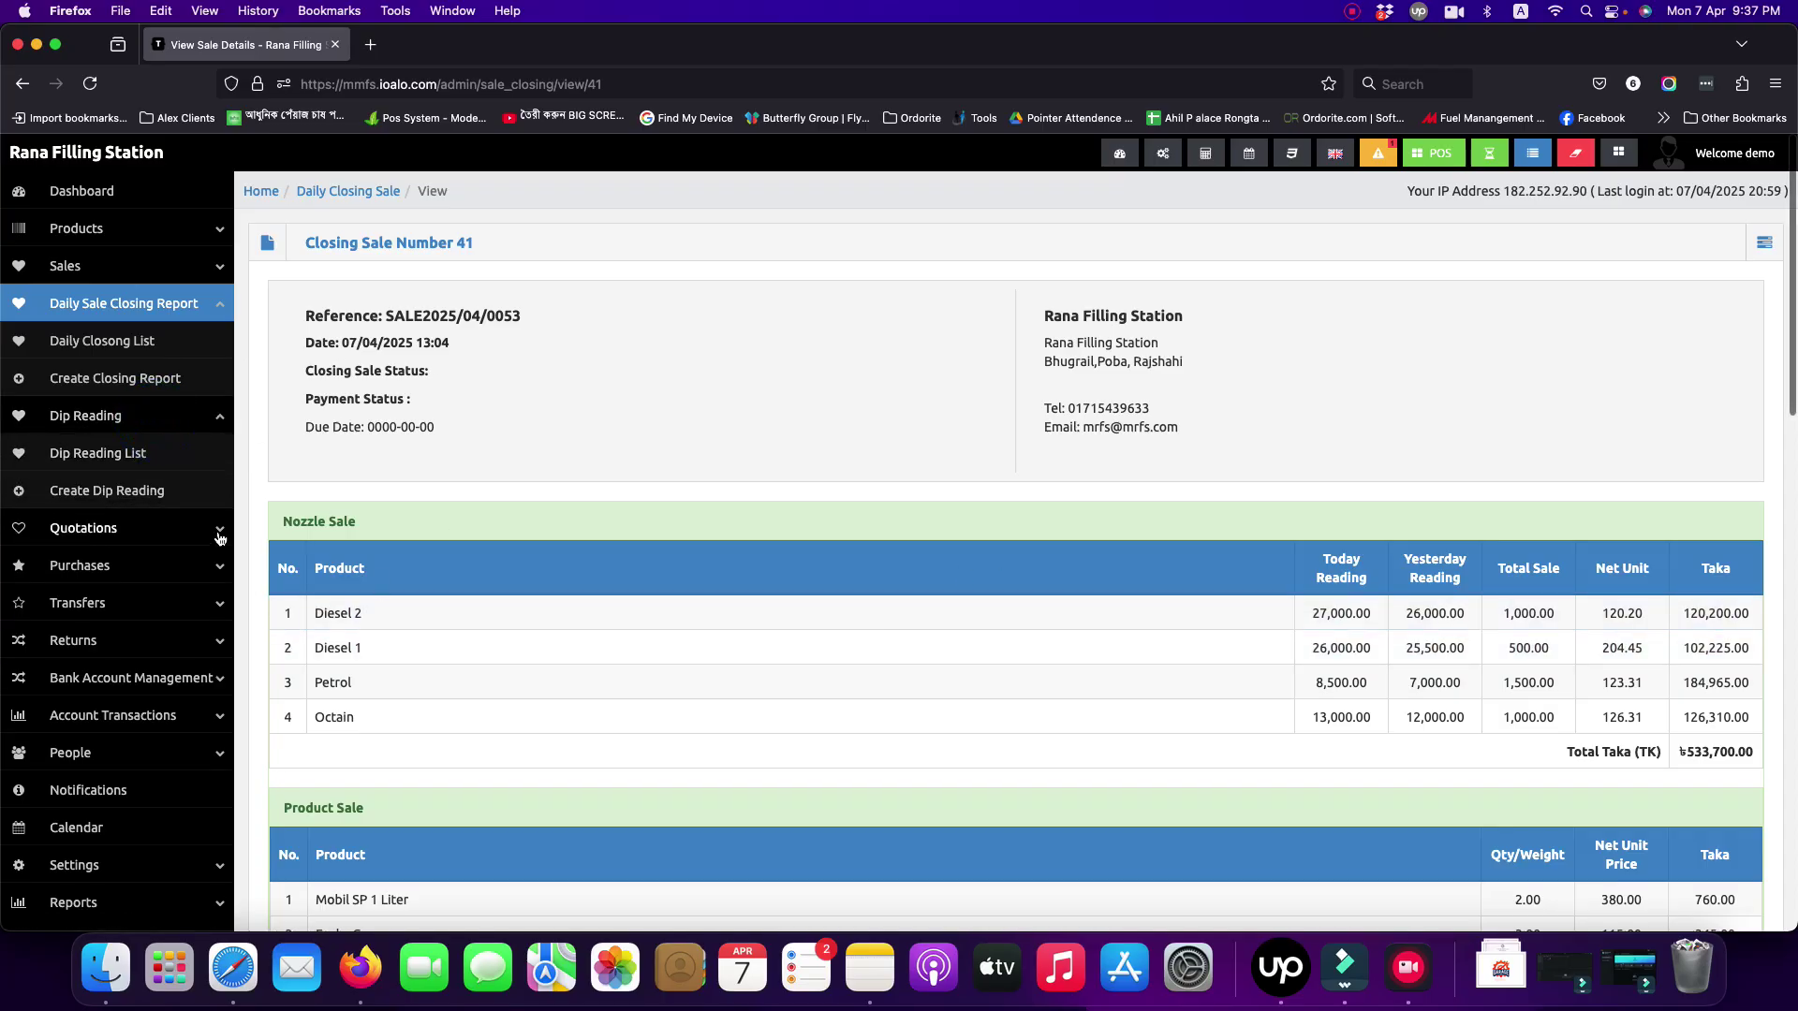
{"action": "left_click", "coordinate": [216, 415]}
{"action": "left_click", "coordinate": [221, 302]}
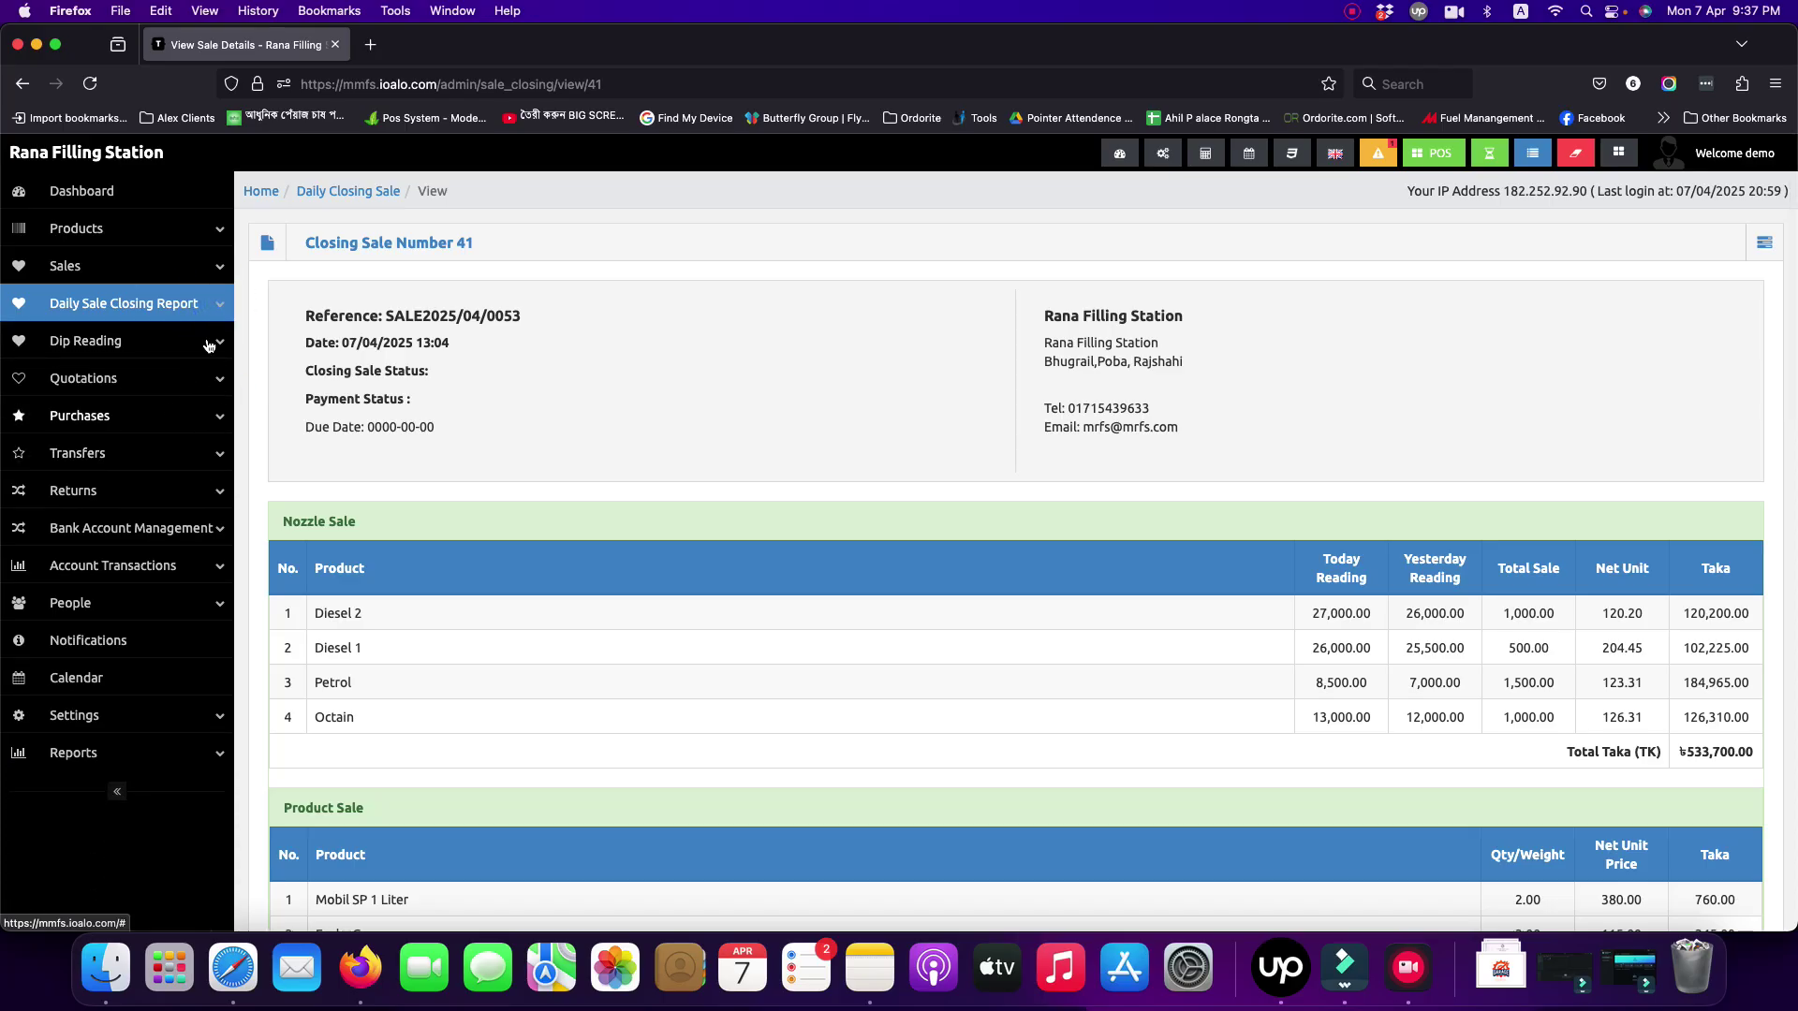
Show the Purchases functions, list all purchases and open the details of the 24/10/2024 Jamuna Oil Company Limited purchase
{"action": "left_click", "coordinate": [103, 421]}
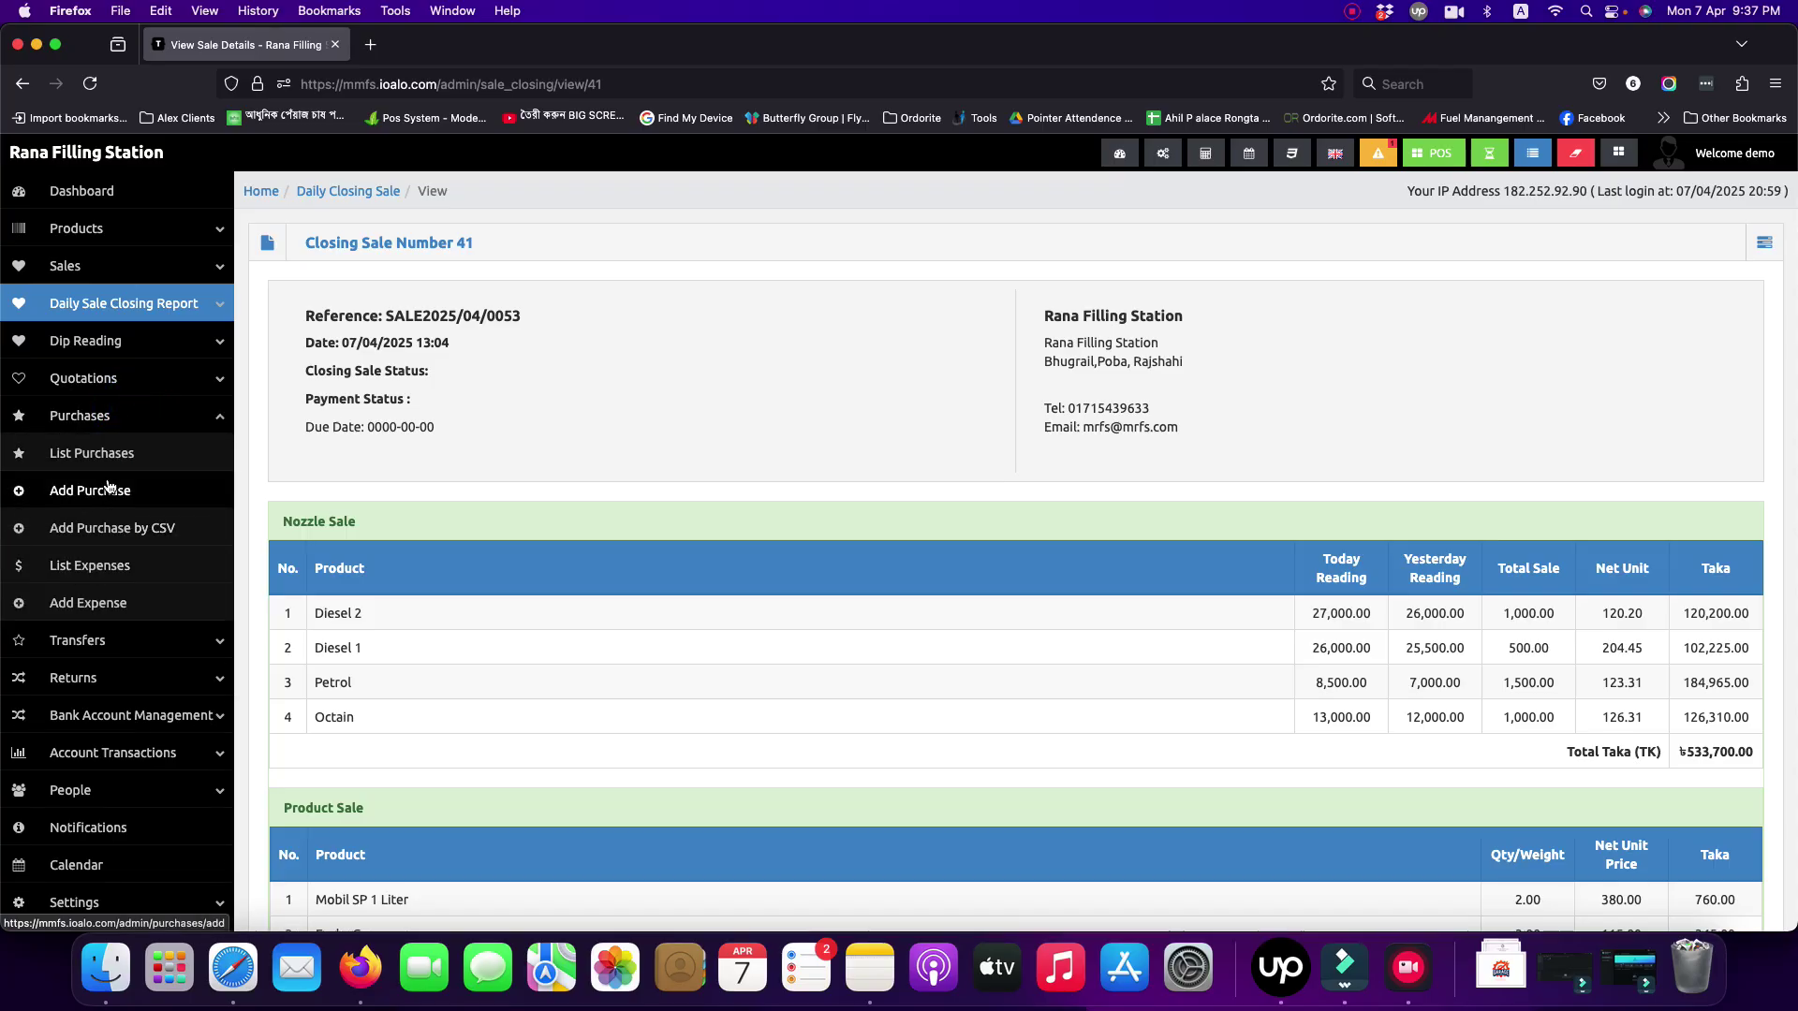
{"action": "left_click", "coordinate": [101, 454]}
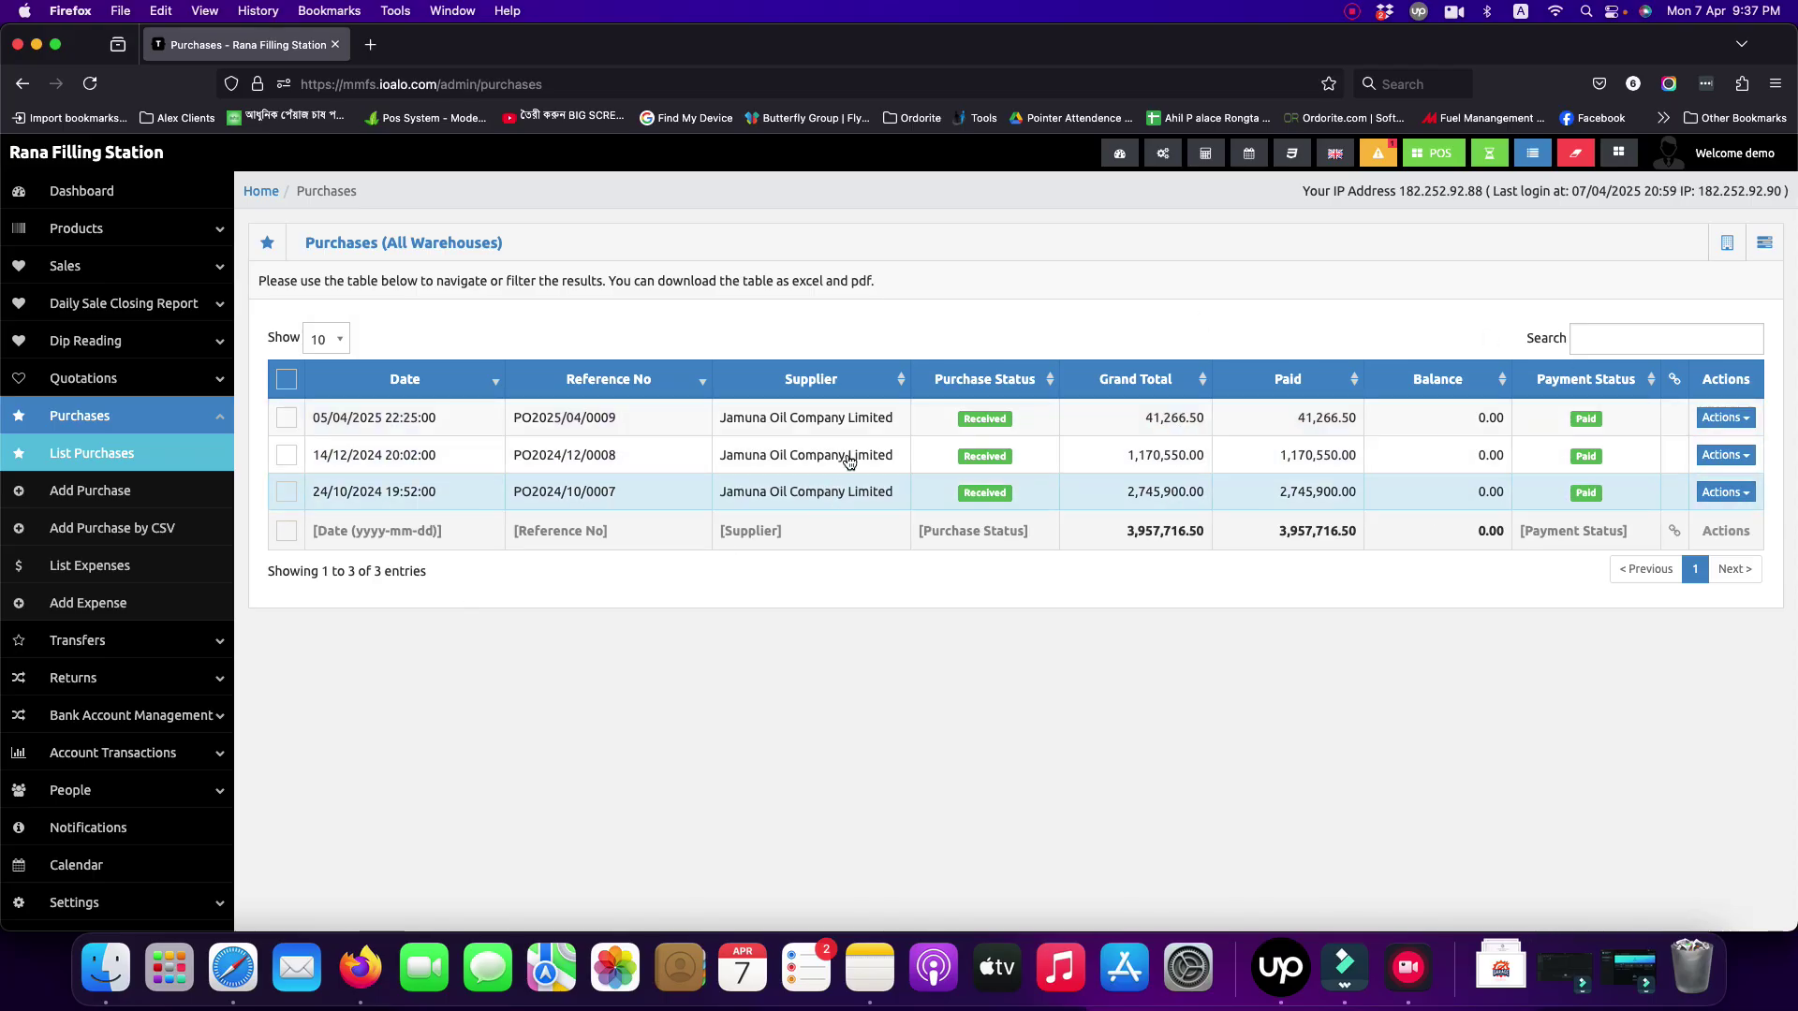
{"action": "left_click", "coordinate": [1726, 491]}
{"action": "left_click", "coordinate": [1664, 527]}
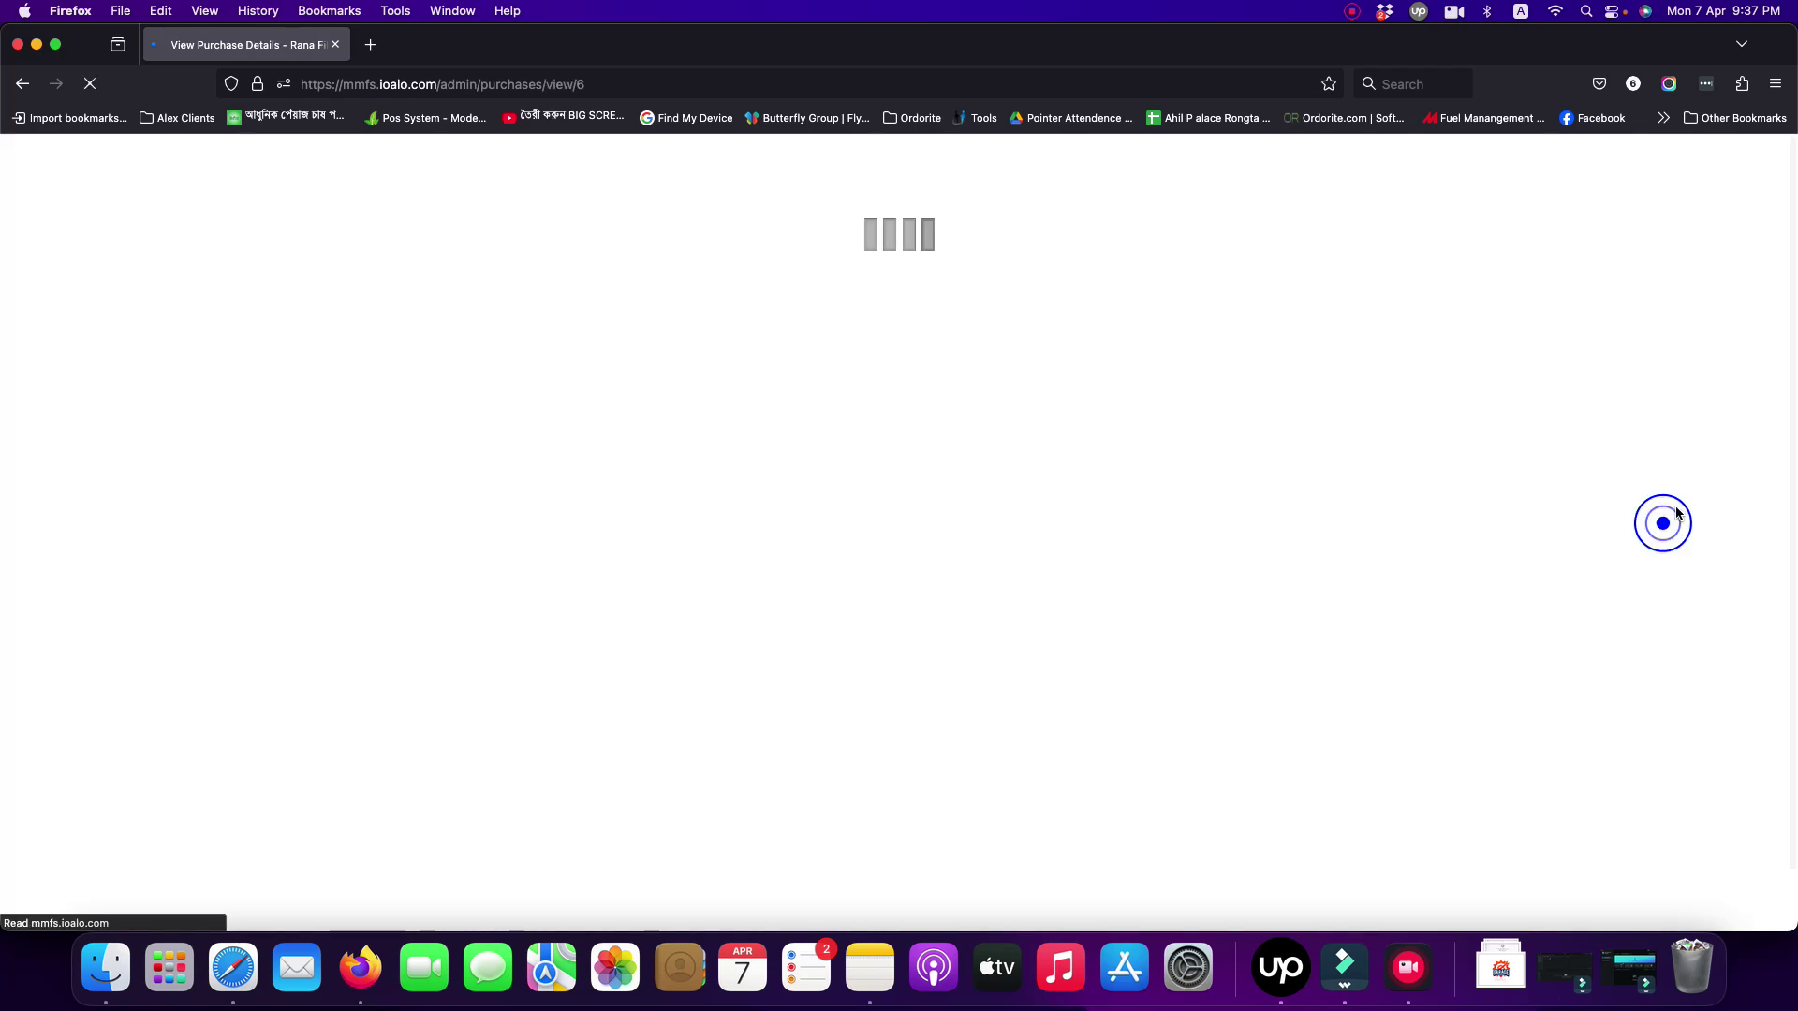
Examine the purchase's supplier, diesel quantity, unit cost, subtotal and payment record
{"action": "scroll", "coordinate": [923, 421], "scroll_direction": "down", "scroll_amount": 3}
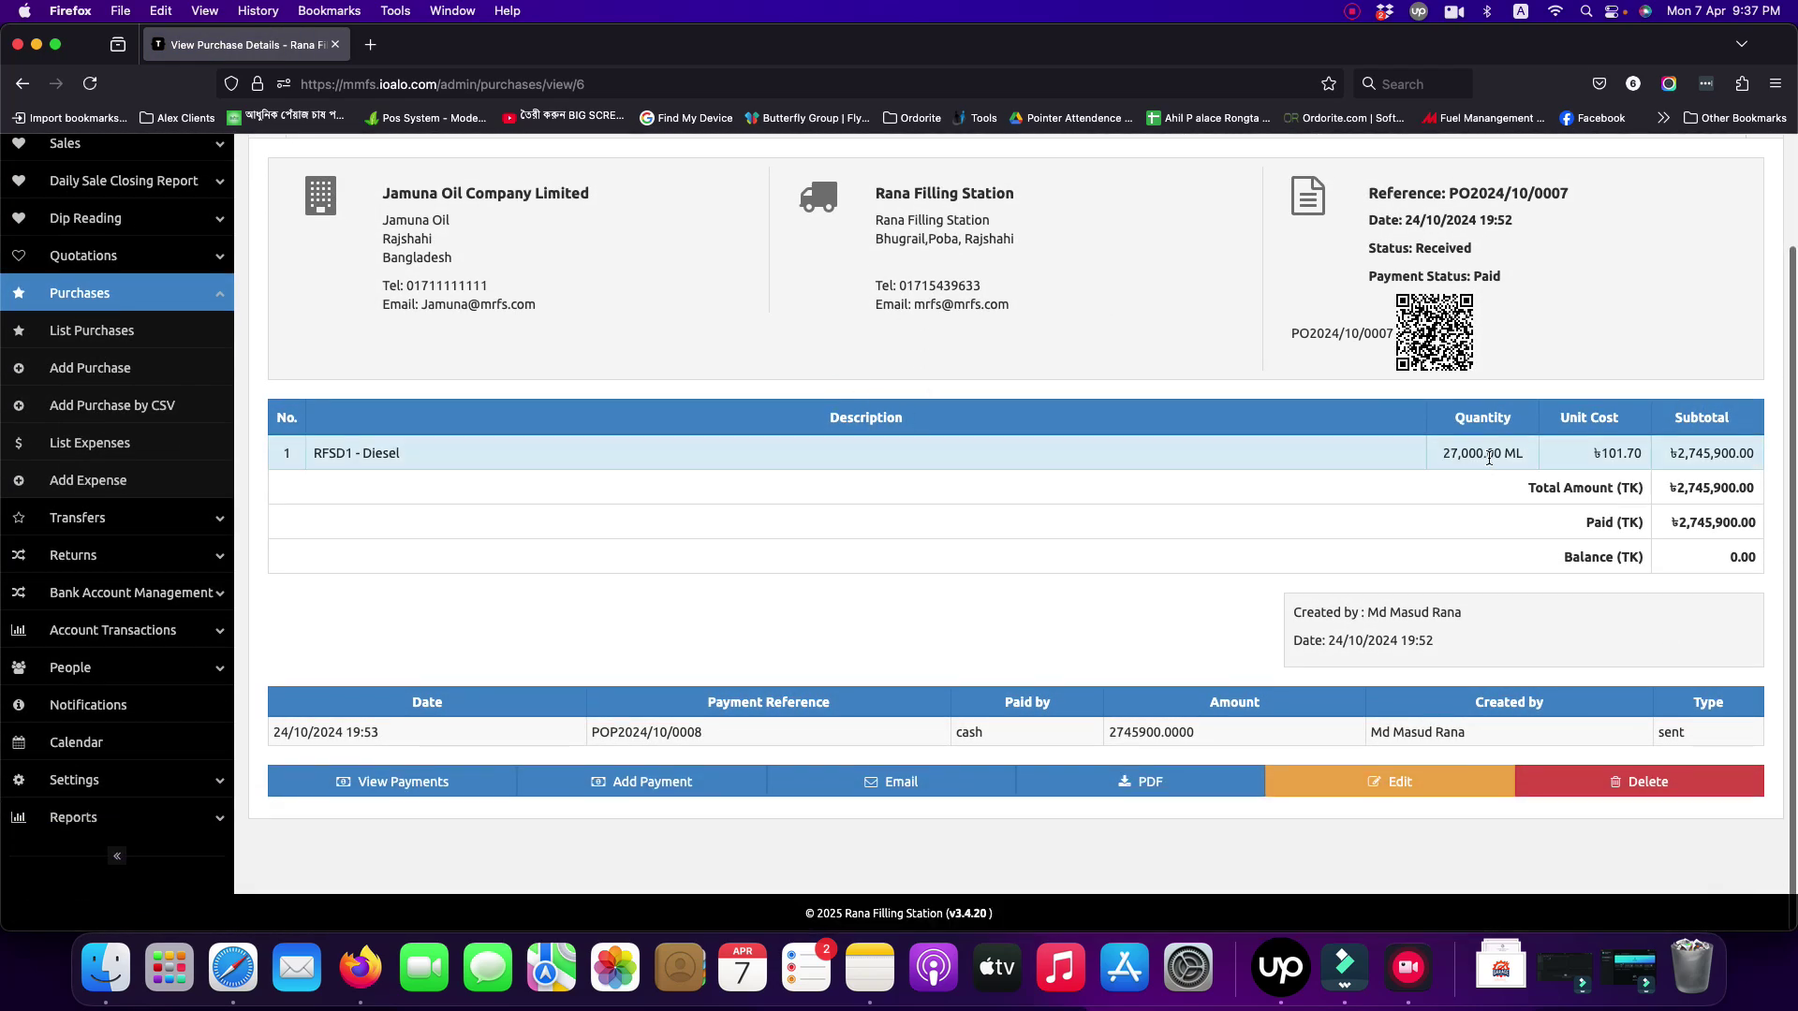
{"action": "scroll", "coordinate": [1515, 461], "scroll_direction": "up", "scroll_amount": 1}
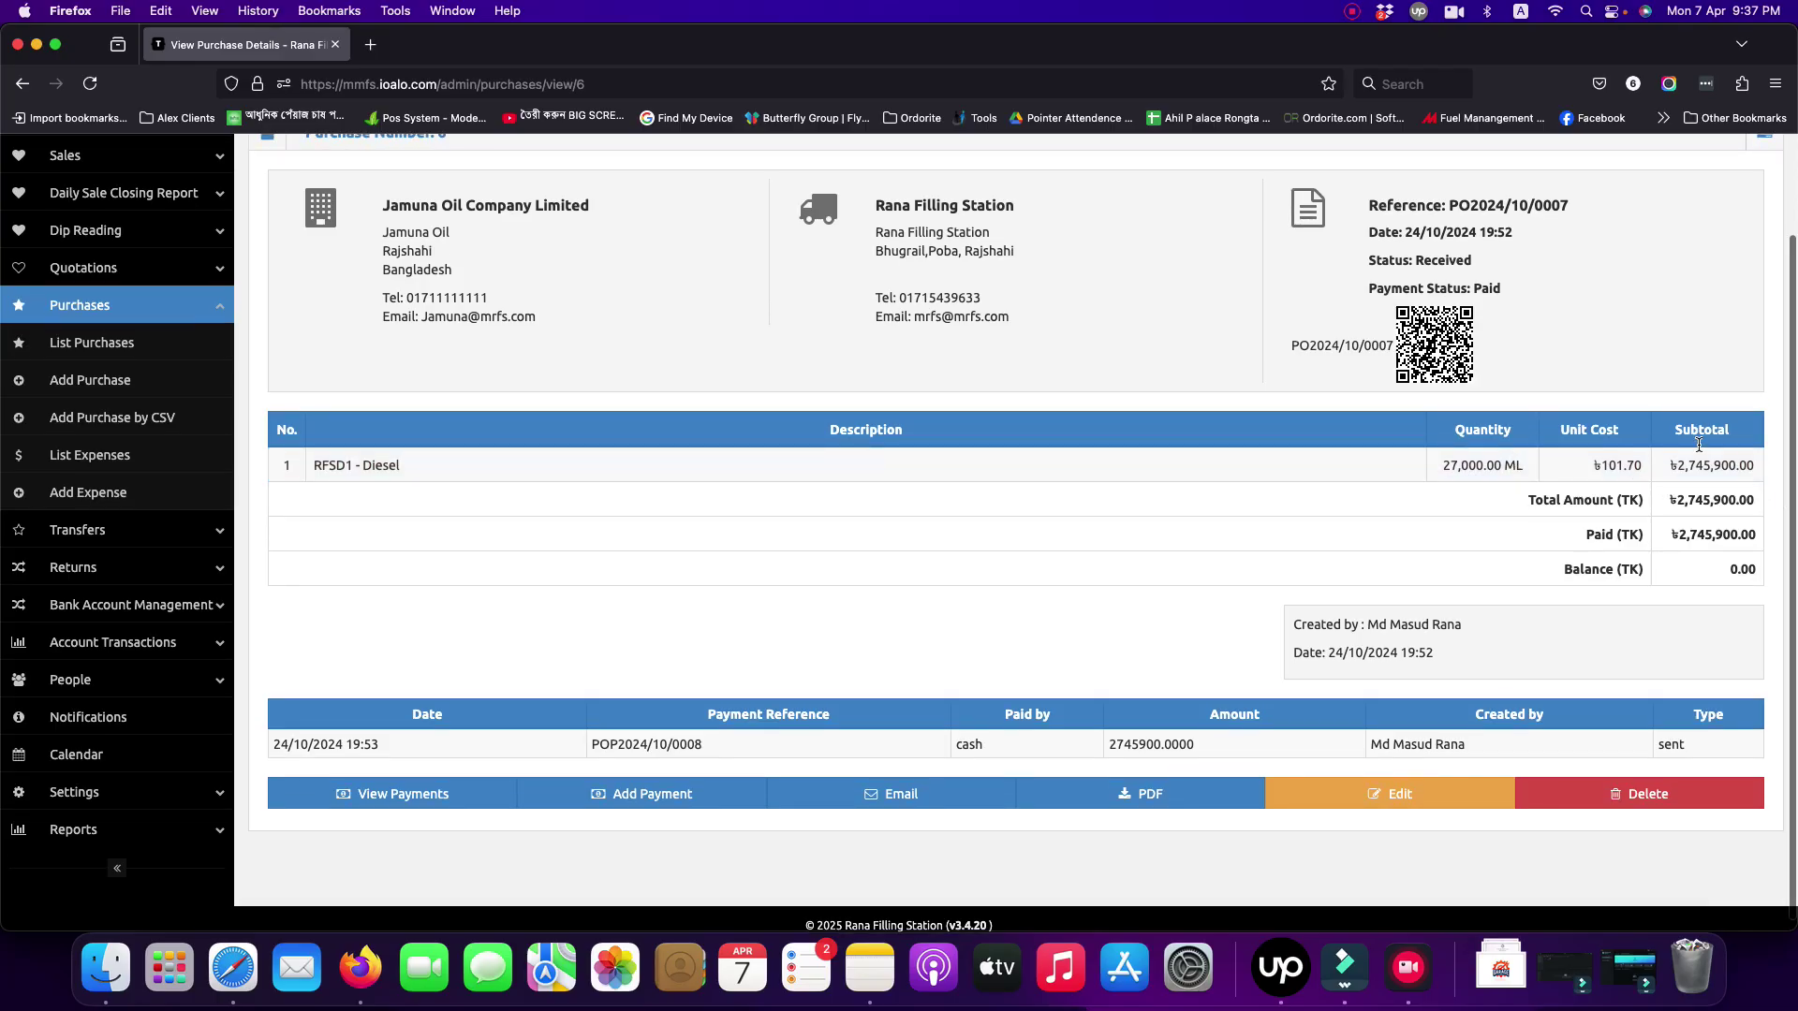
{"action": "scroll", "coordinate": [1109, 506], "scroll_direction": "up", "scroll_amount": 3}
{"action": "scroll", "coordinate": [1109, 506], "scroll_direction": "down", "scroll_amount": 2}
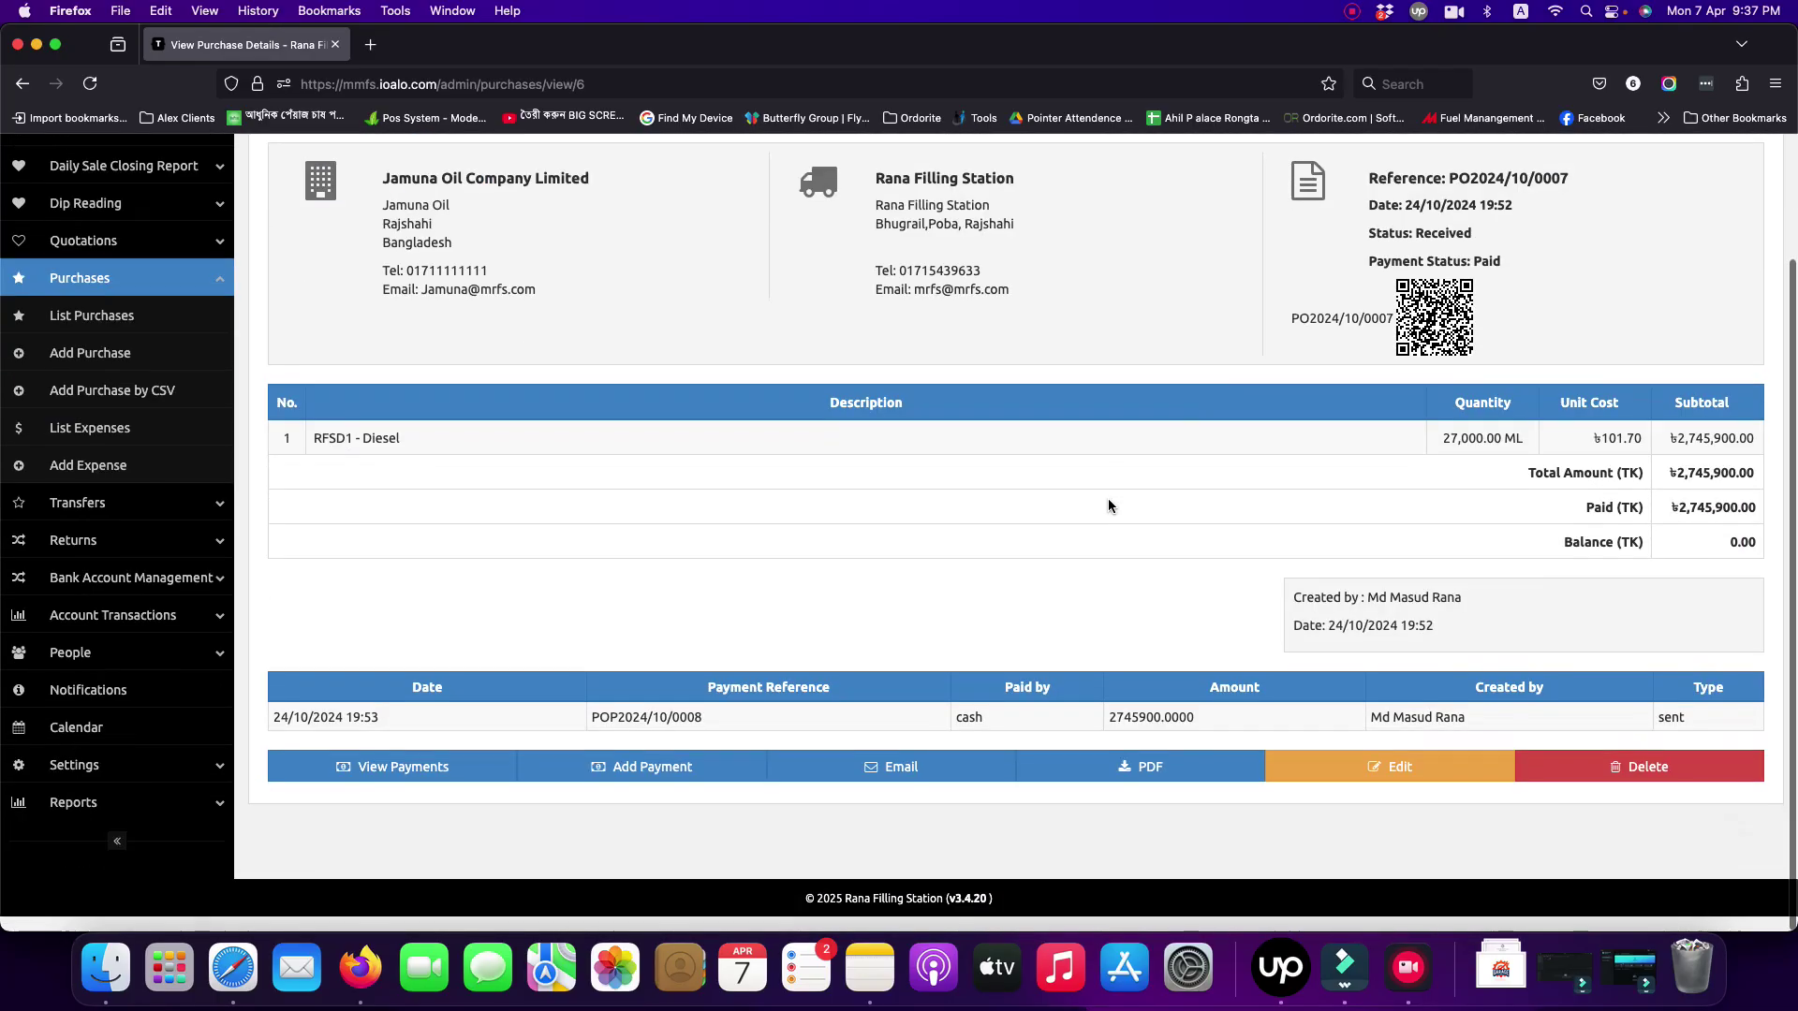
{"action": "scroll", "coordinate": [1107, 500], "scroll_direction": "up", "scroll_amount": 2}
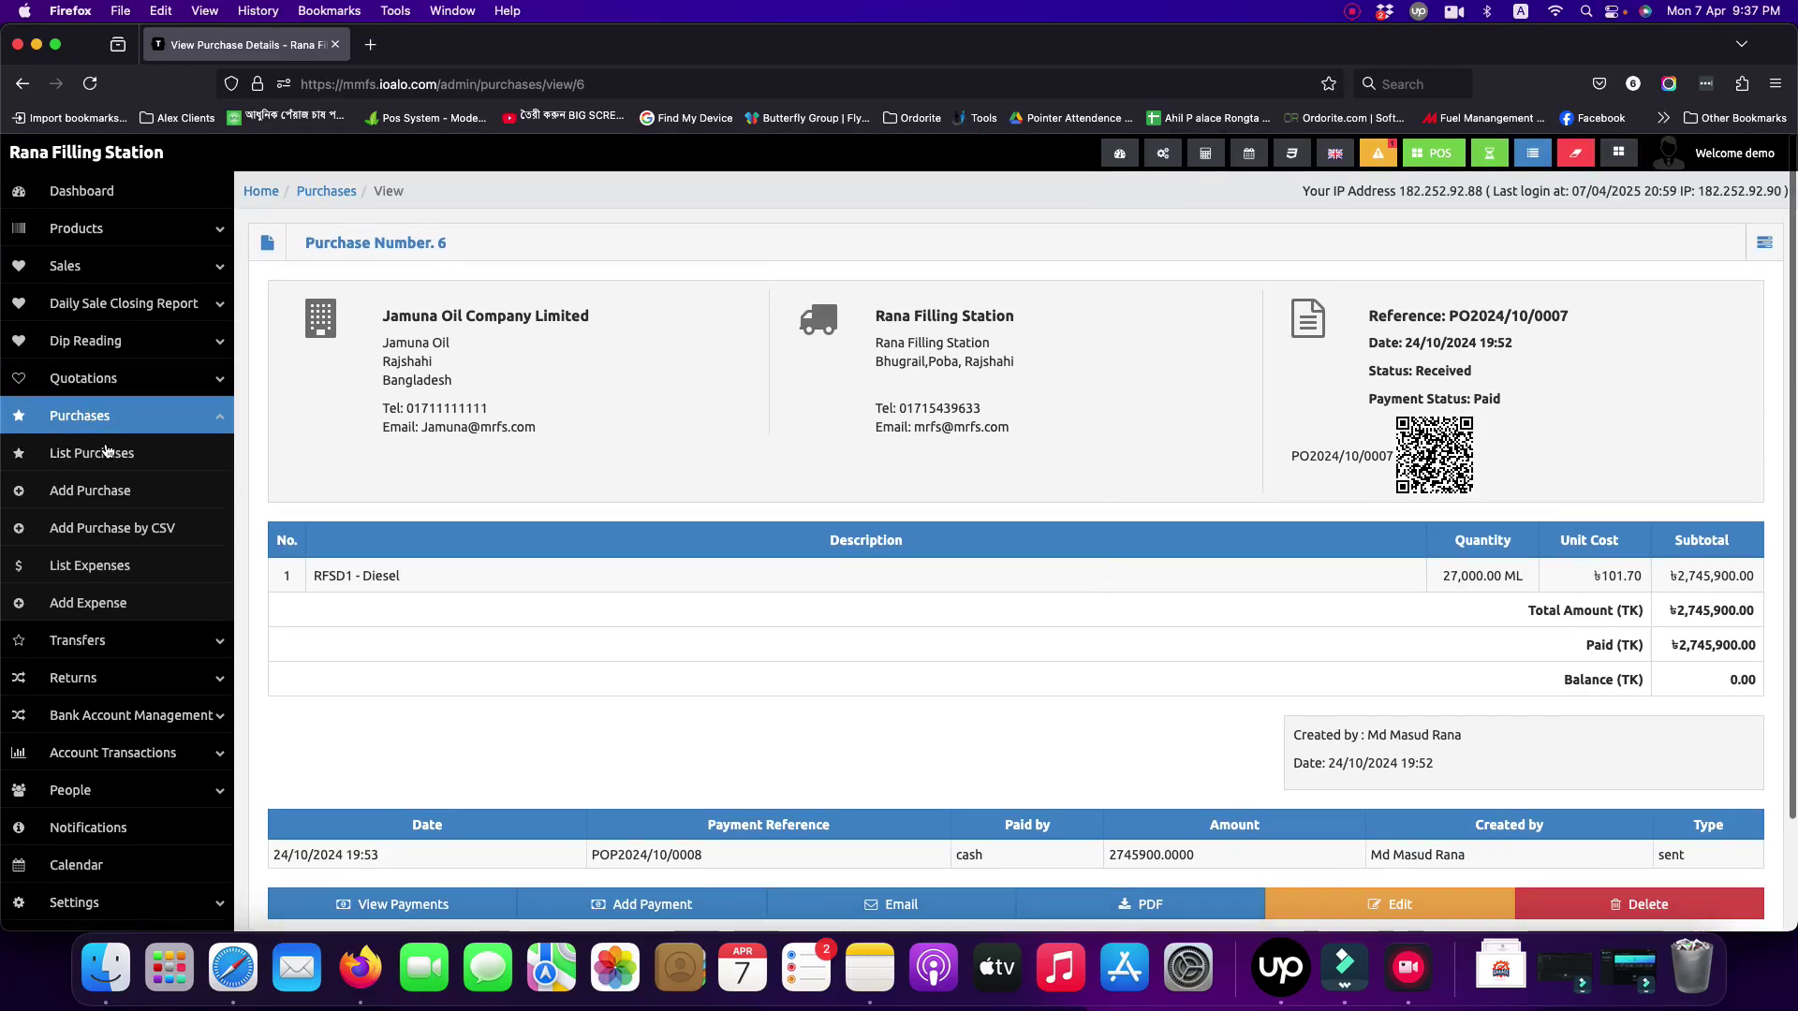
{"action": "scroll", "coordinate": [180, 539], "scroll_direction": "down", "scroll_amount": 3}
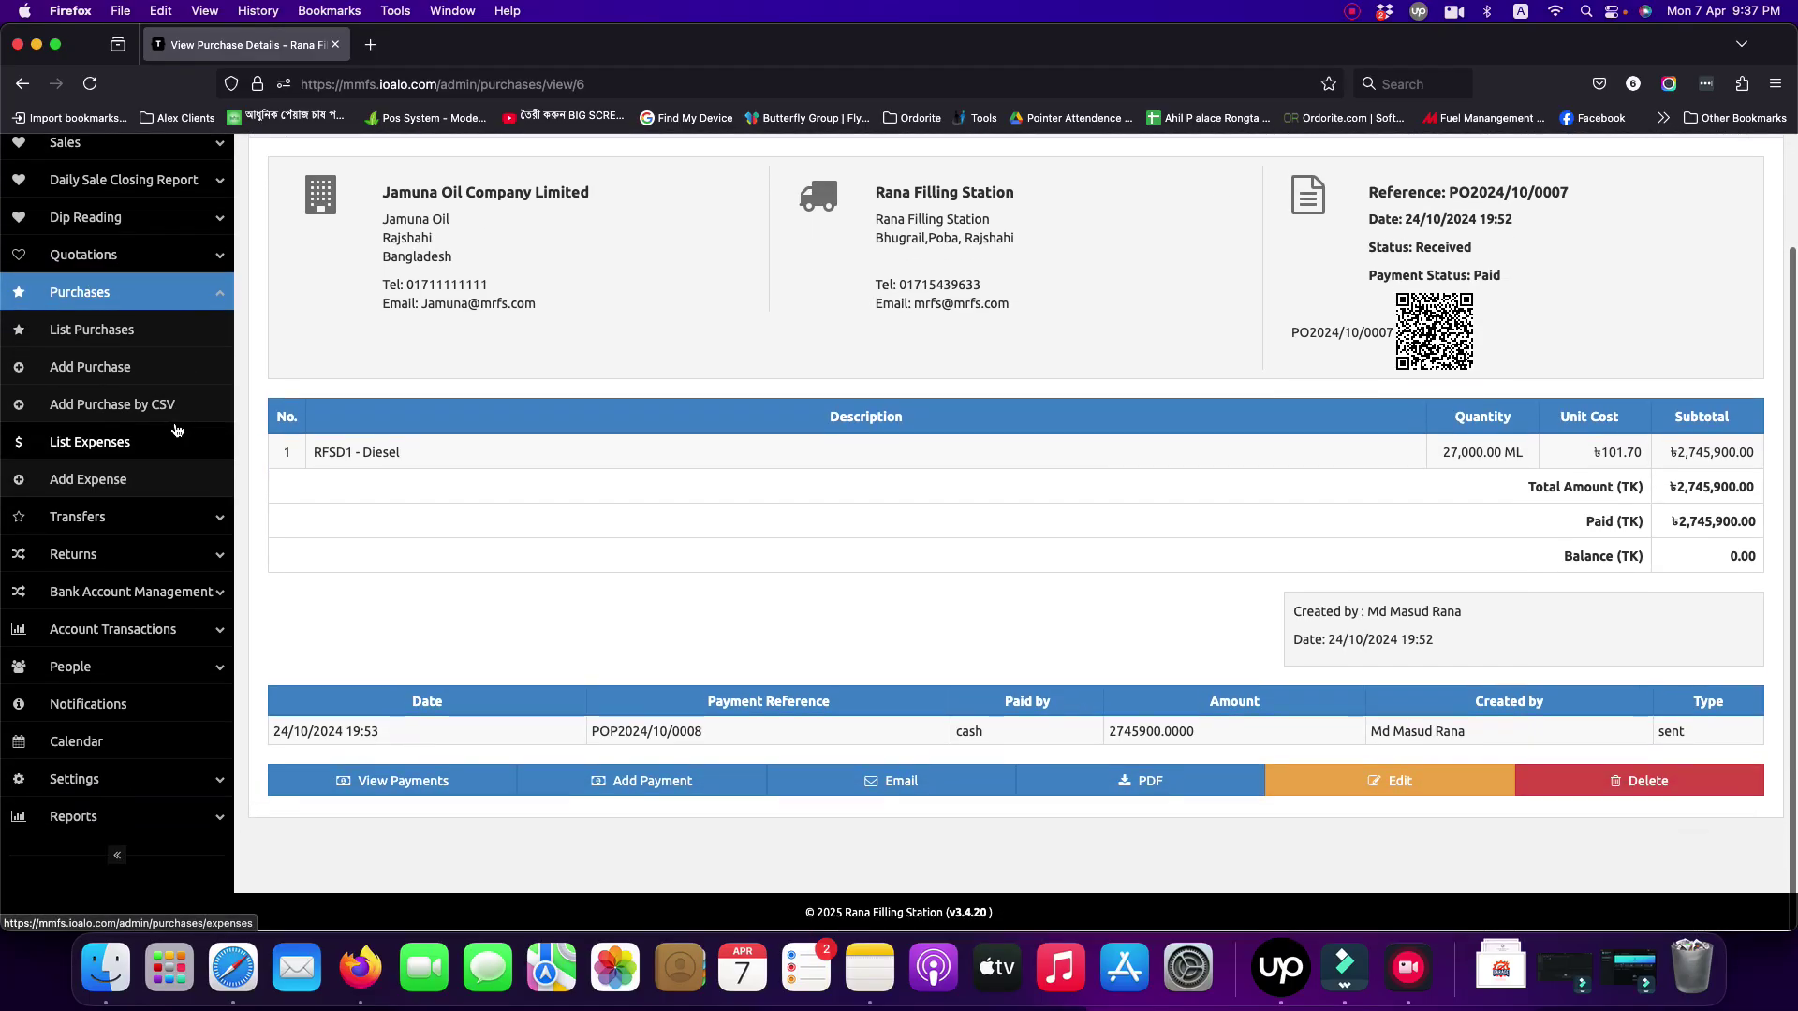
Collapse the Purchases options and look through the available reports, such as Warehouse Stock Chart, Products Report and Daily Sales
{"action": "left_click", "coordinate": [218, 293]}
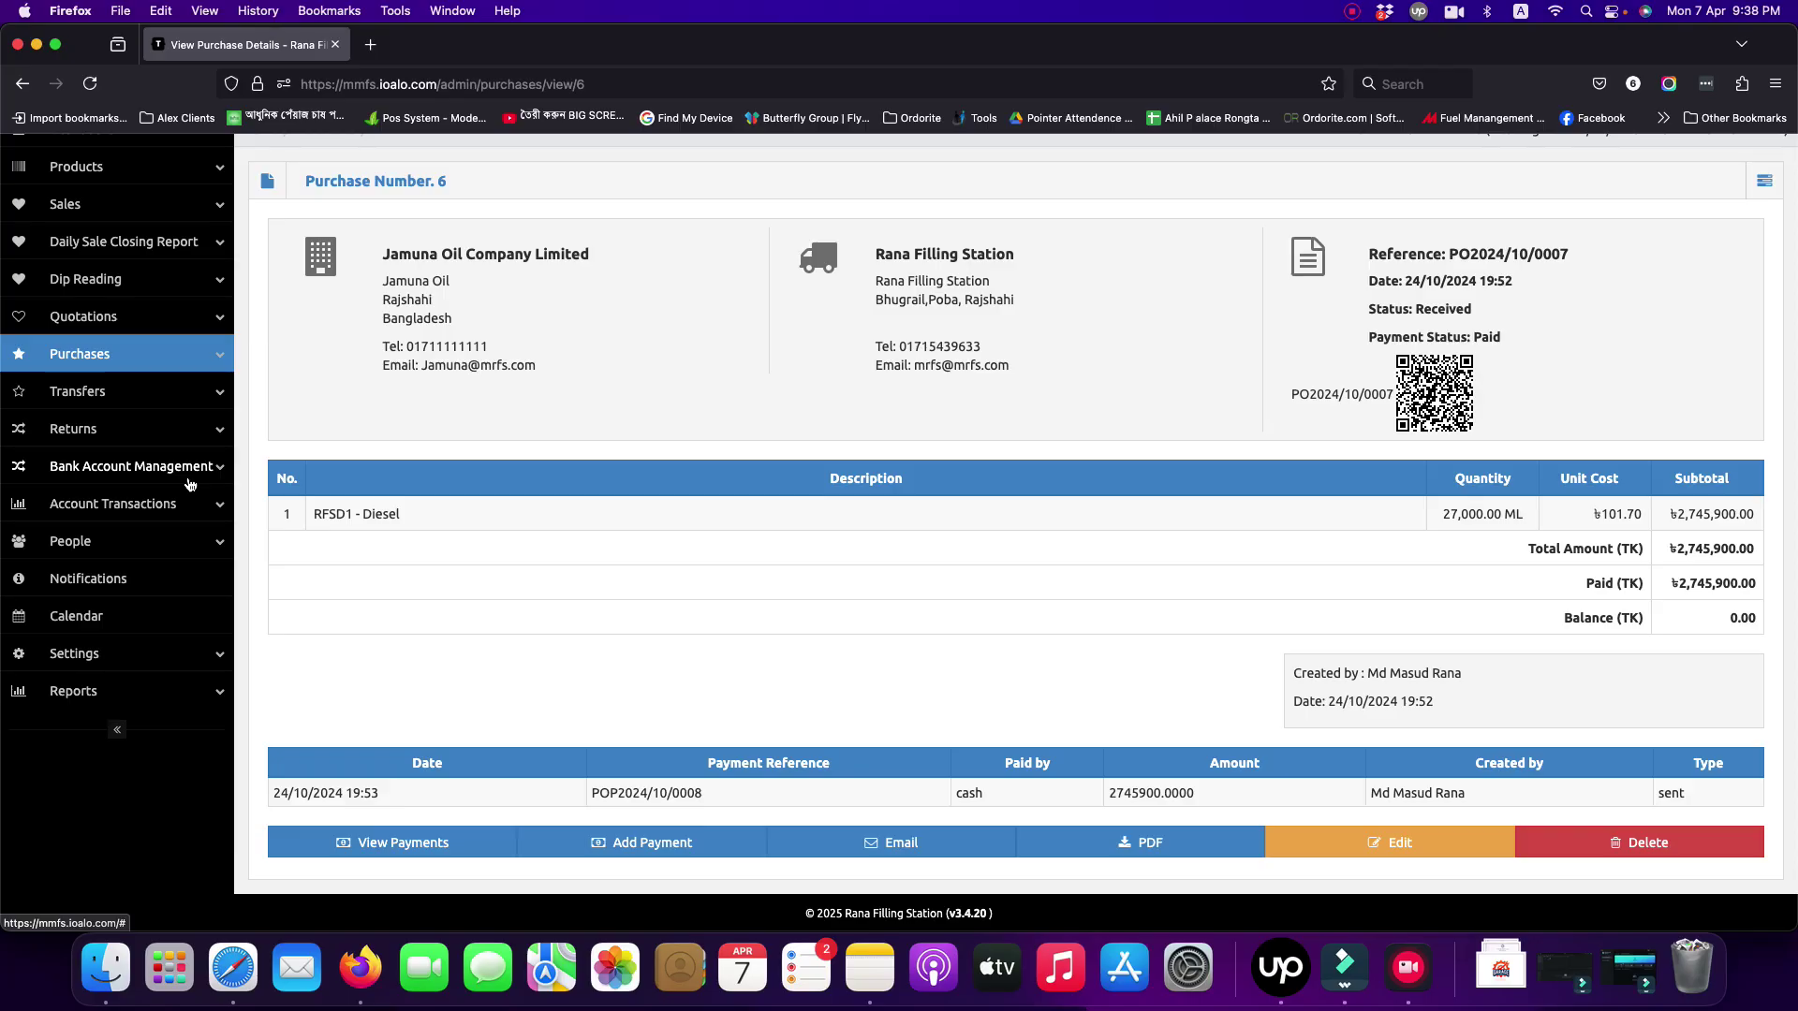
{"action": "left_click", "coordinate": [216, 692]}
{"action": "scroll", "coordinate": [112, 464], "scroll_direction": "down", "scroll_amount": 5}
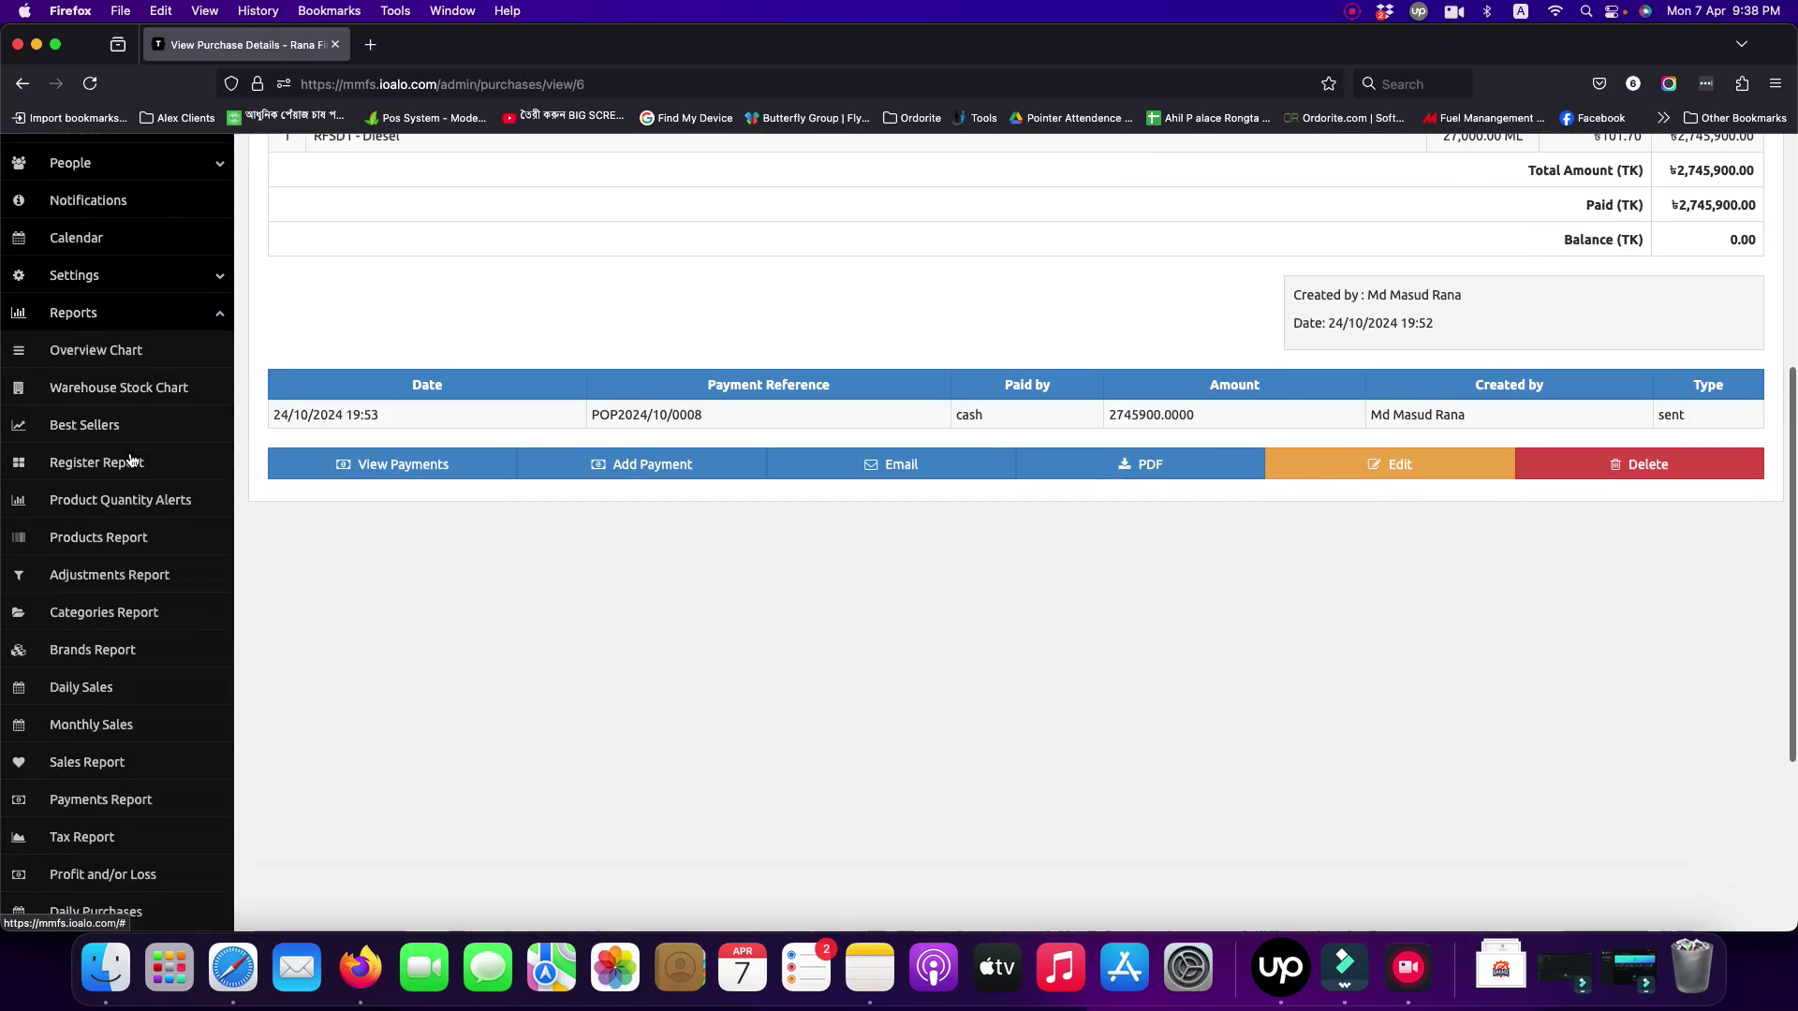